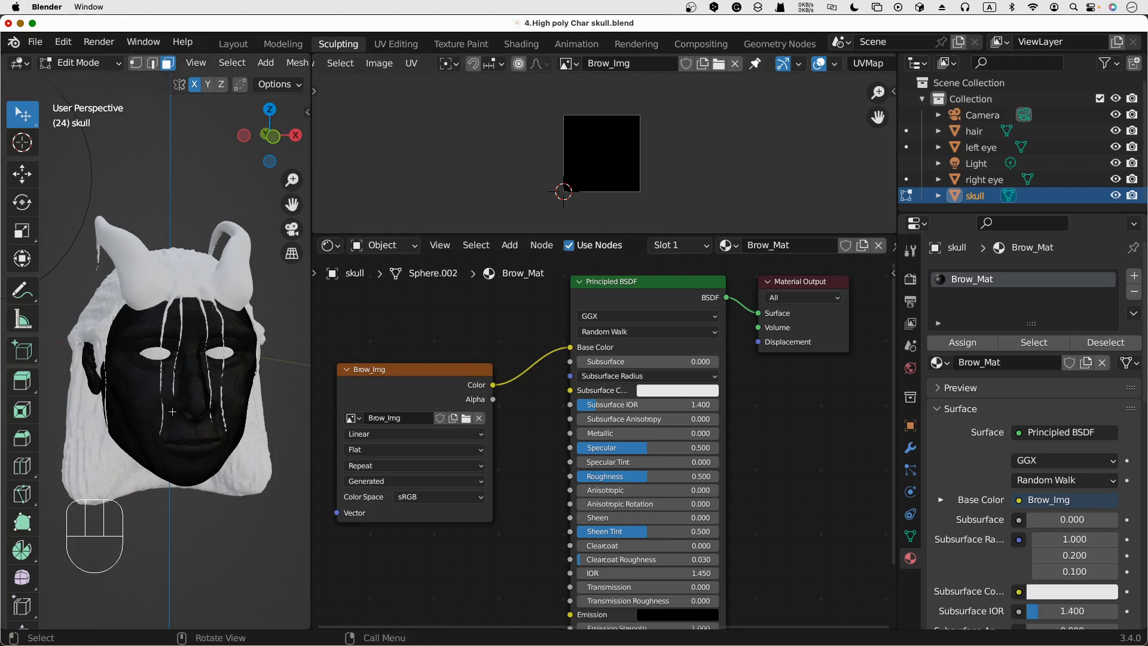
# Enlarge the 3D viewport showing the head by making the image and shader editors beside it narrower
pyautogui.moveTo(173, 411); pyautogui.dragTo(196, 411, button='middle')
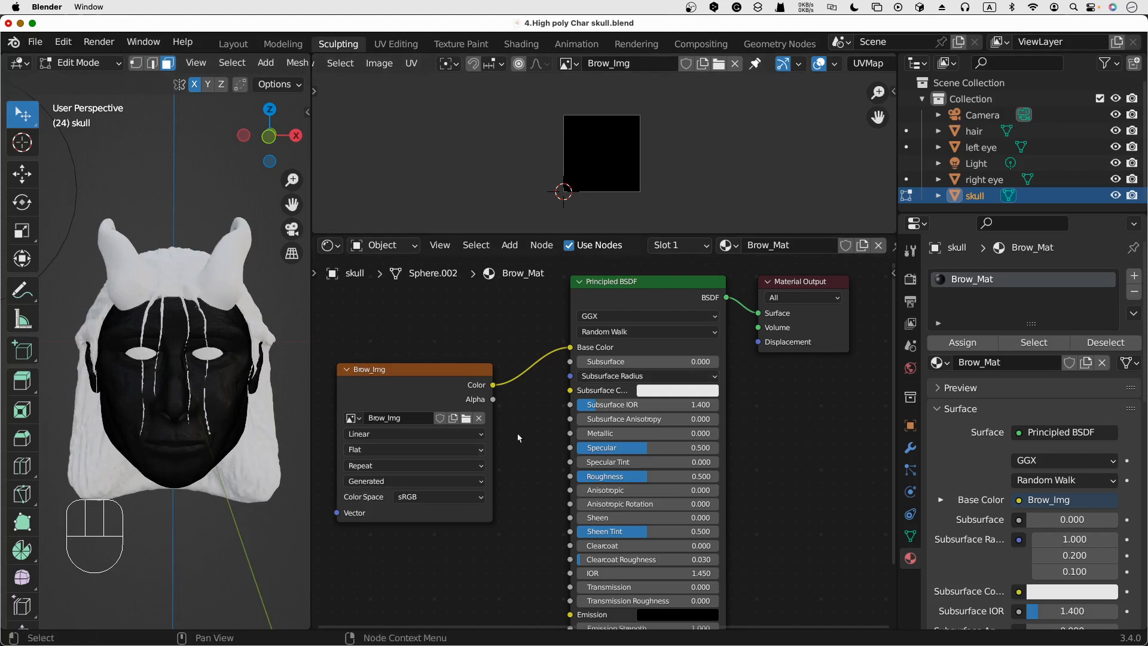
pyautogui.click(338, 247)
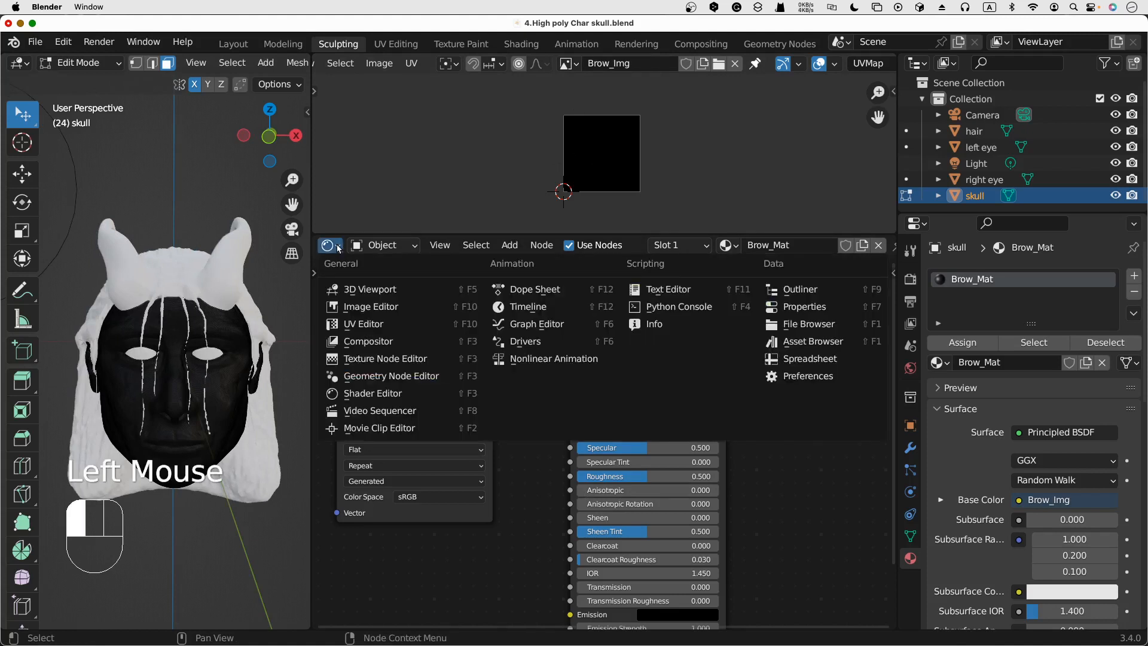
pyautogui.click(337, 247)
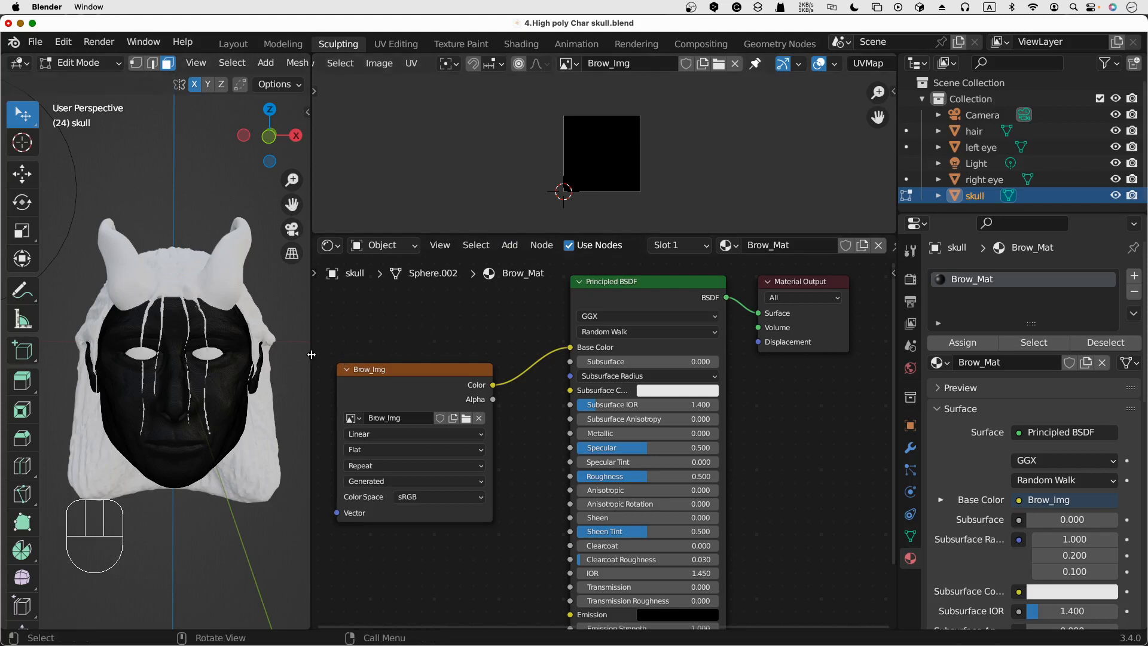
pyautogui.moveTo(312, 355); pyautogui.dragTo(565, 327)
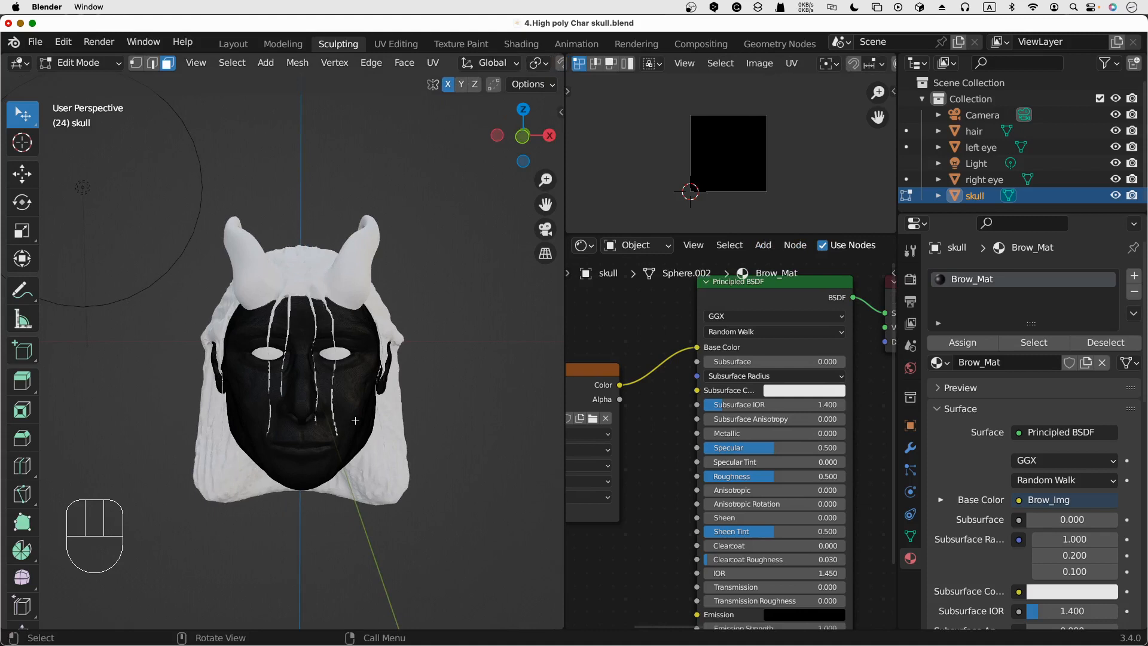
pyautogui.press('shift')
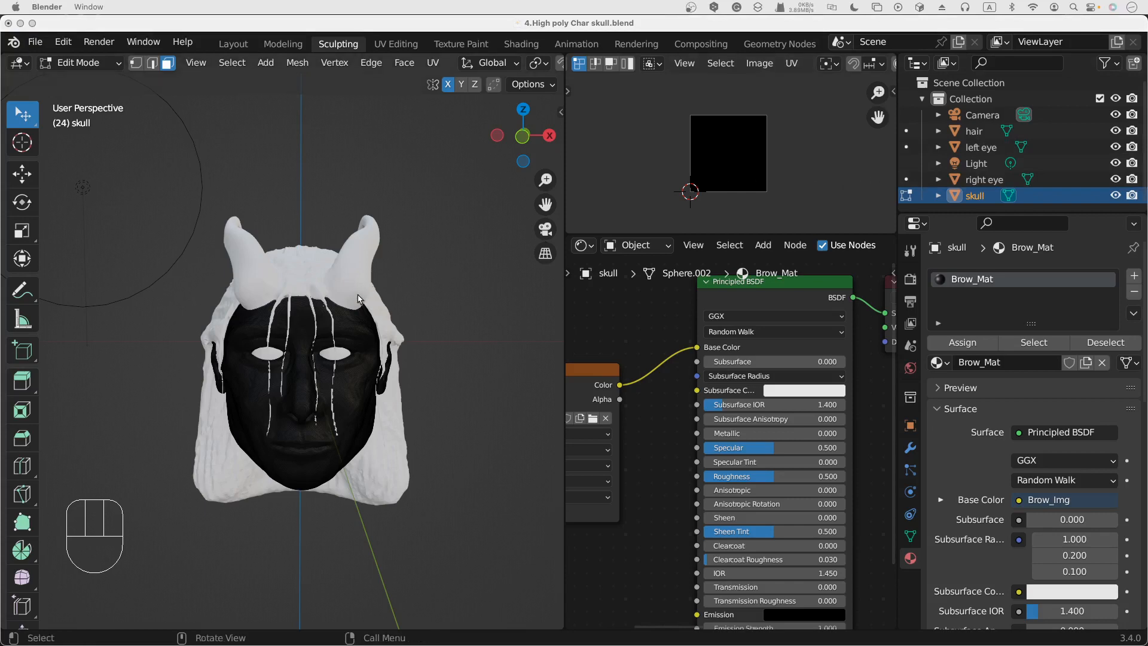
pyautogui.click(447, 310)
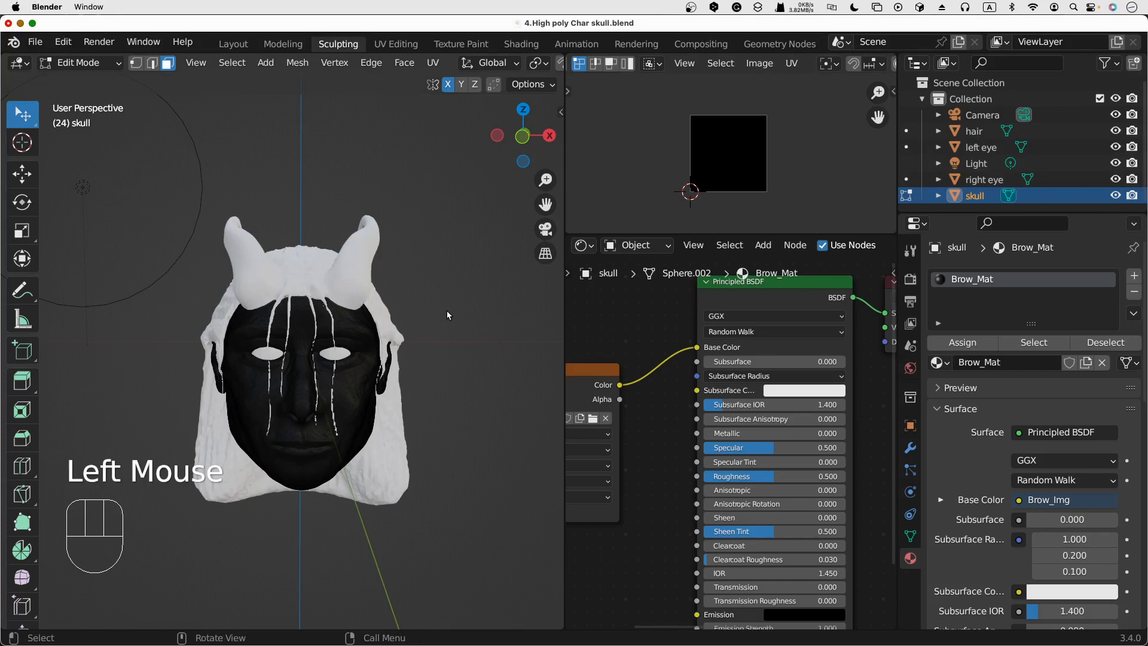
pyautogui.hotkey('ctrl', 'Tab')
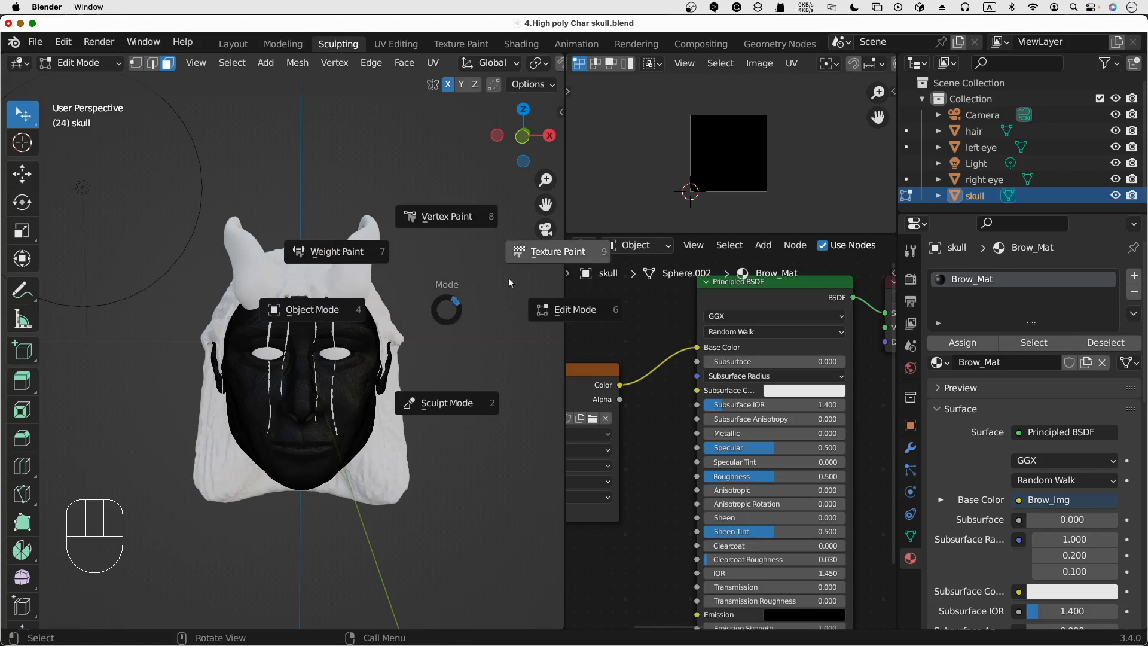
pyautogui.click(528, 258)
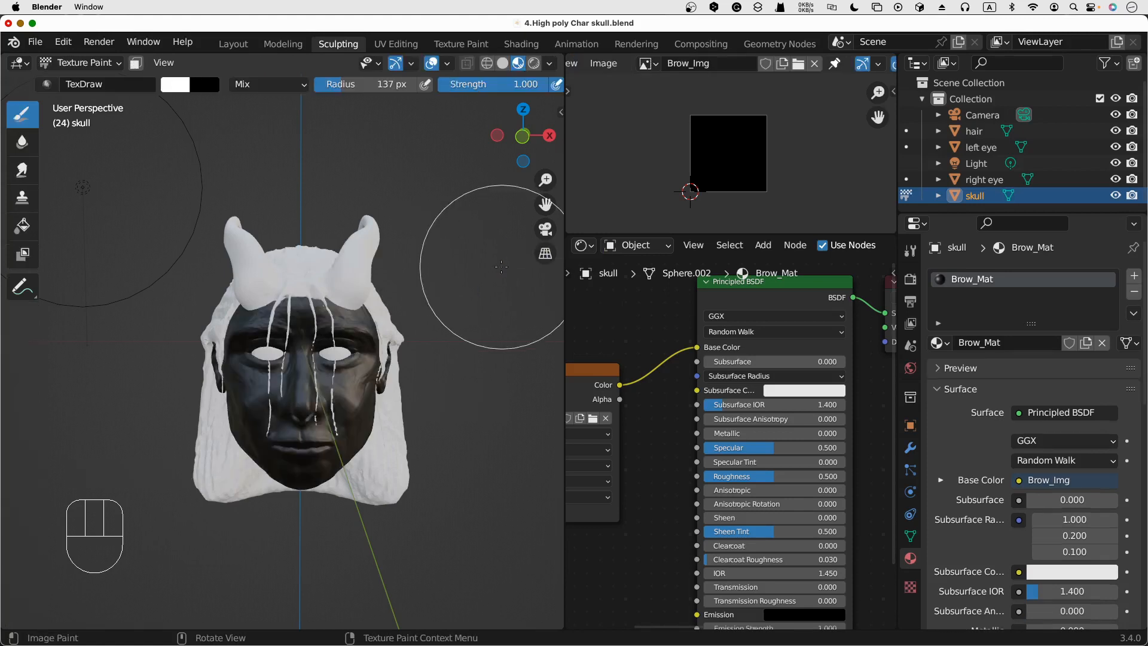
pyautogui.scroll(-4, 345, 354)
pyautogui.scroll(4, 345, 354)
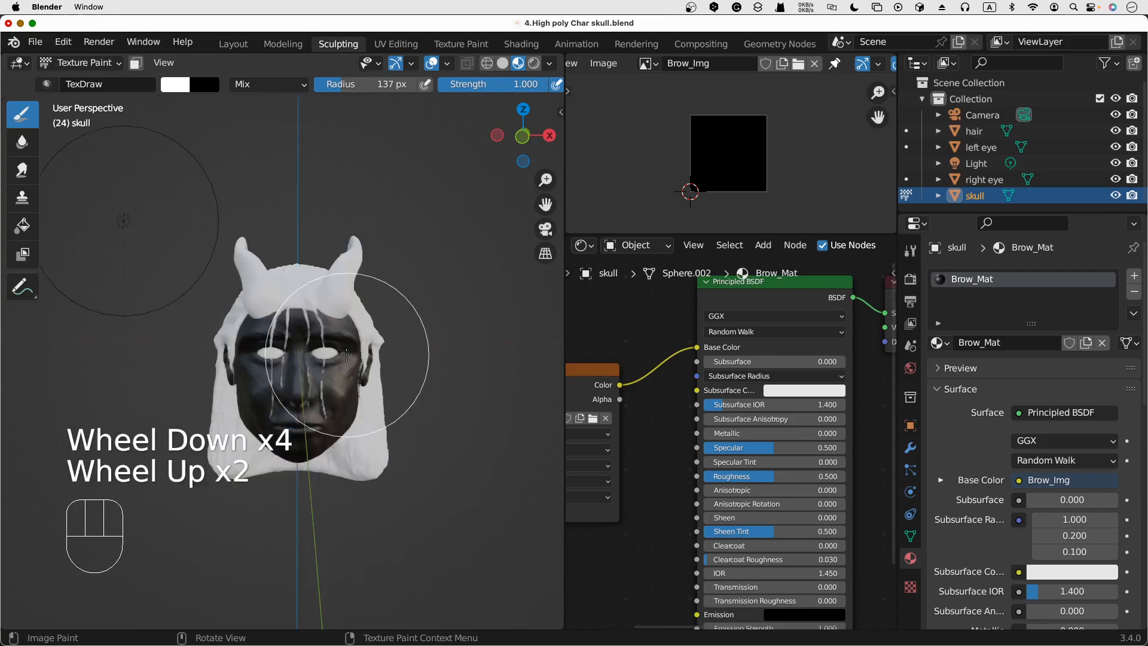
pyautogui.scroll(-3, 346, 354)
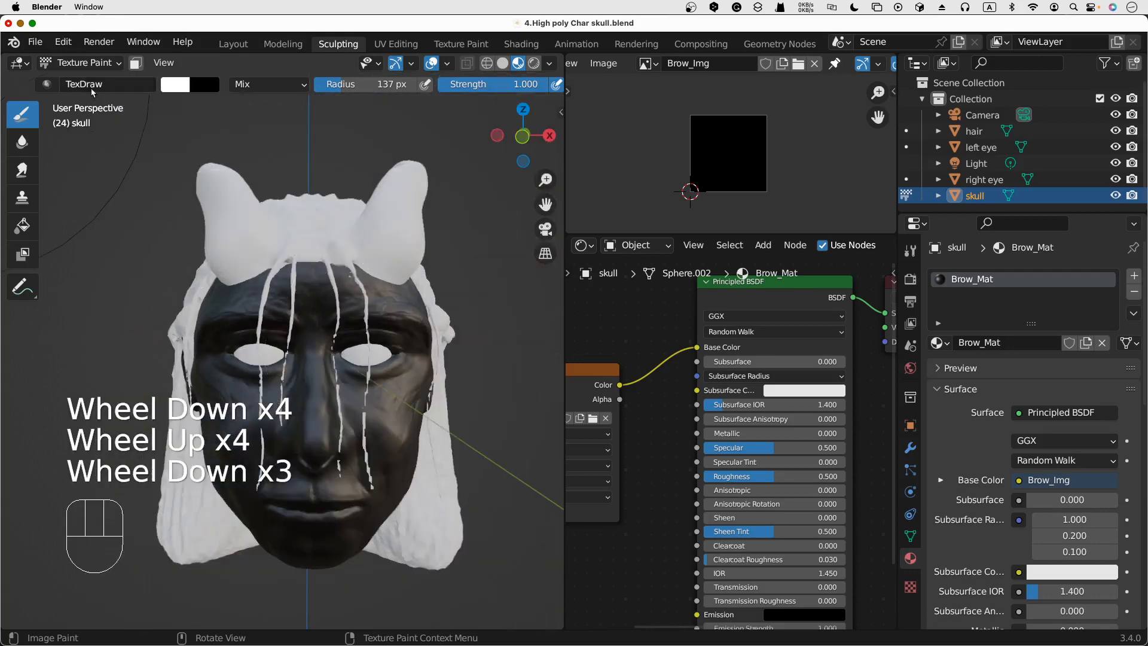
pyautogui.click(119, 68)
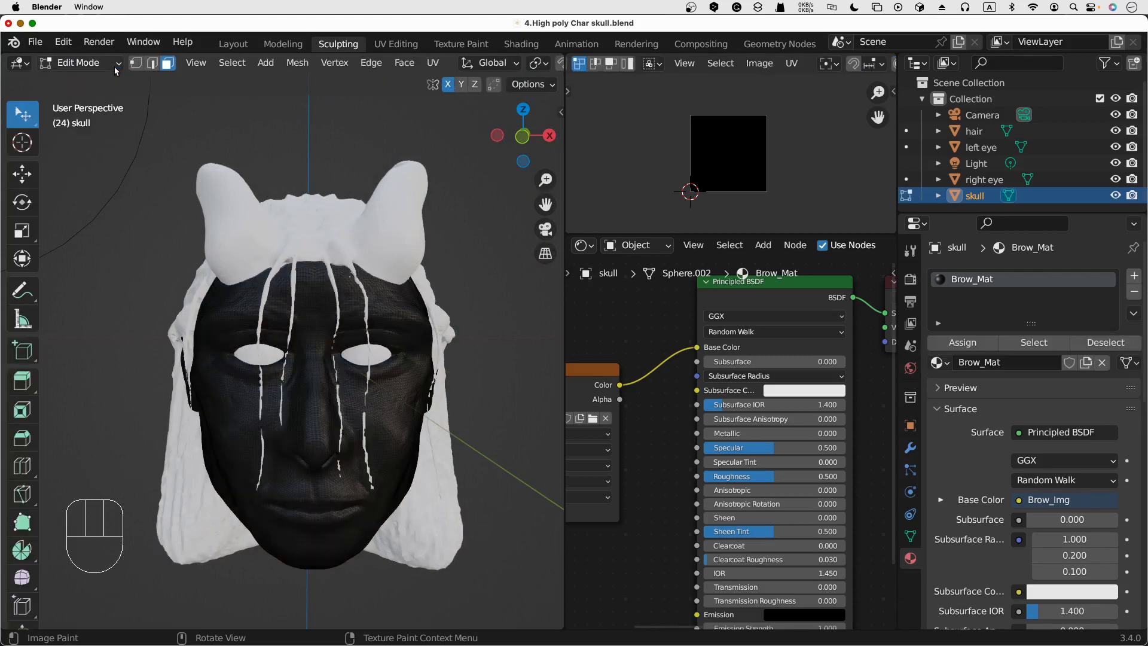
# Switch the skull from Edit Mode to Texture Paint mode and activate the Fill tool
pyautogui.click(114, 67)
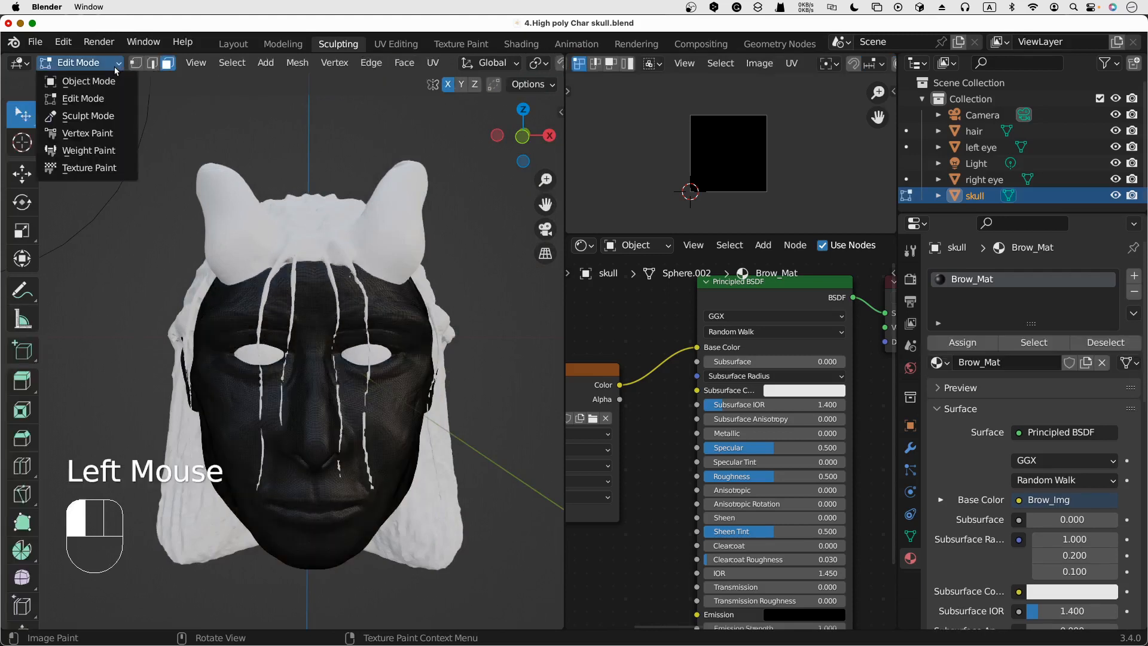
pyautogui.click(102, 170)
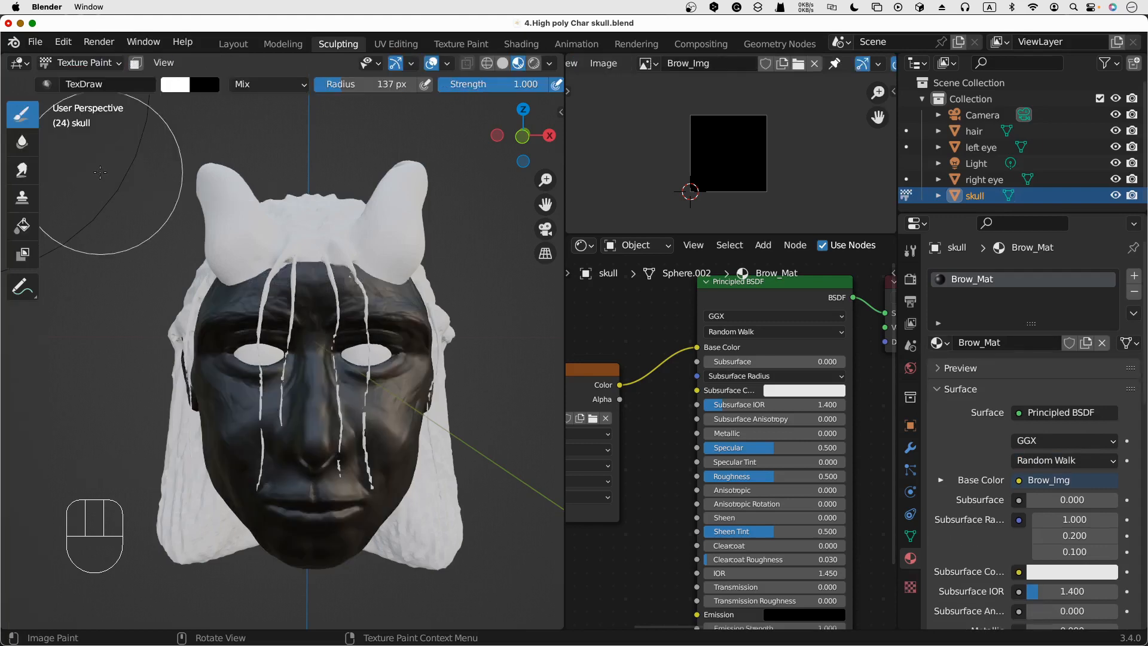
pyautogui.moveTo(73, 321)
pyautogui.mouseDown(button='middle')
pyautogui.moveTo(48, 269)
pyautogui.moveTo(135, 312)
pyautogui.moveTo(313, 307)
pyautogui.moveTo(57, 287)
pyautogui.moveTo(26, 325)
pyautogui.moveTo(126, 304)
pyautogui.moveTo(13, 311)
pyautogui.moveTo(70, 328)
pyautogui.moveTo(66, 299)
pyautogui.mouseUp(button='middle')
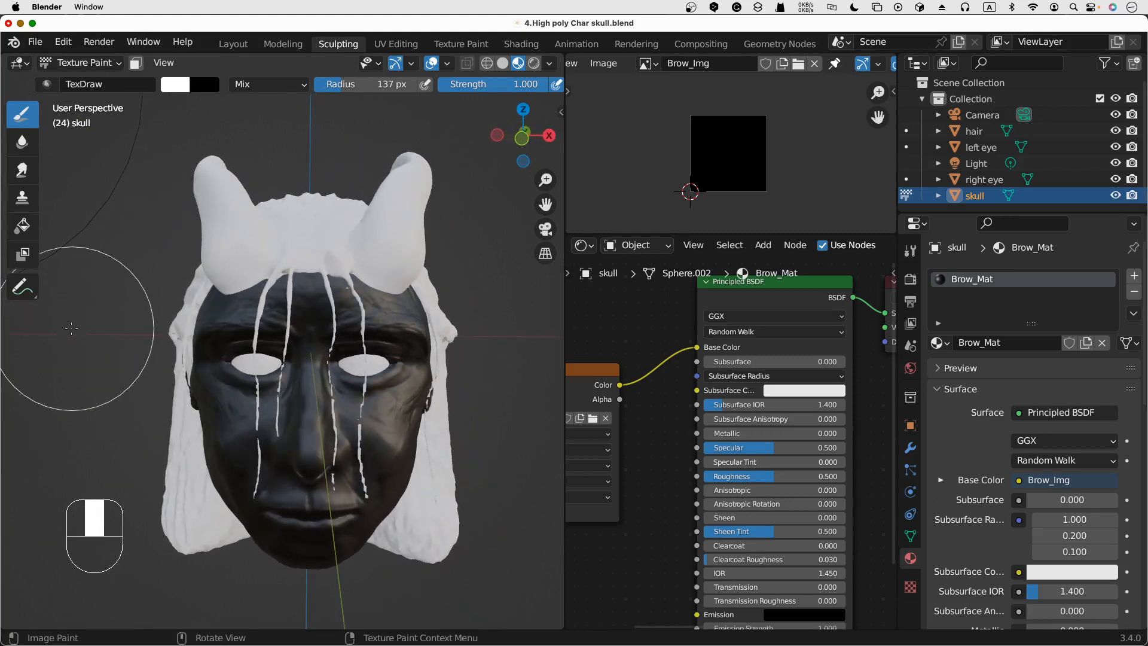
pyautogui.click(23, 227)
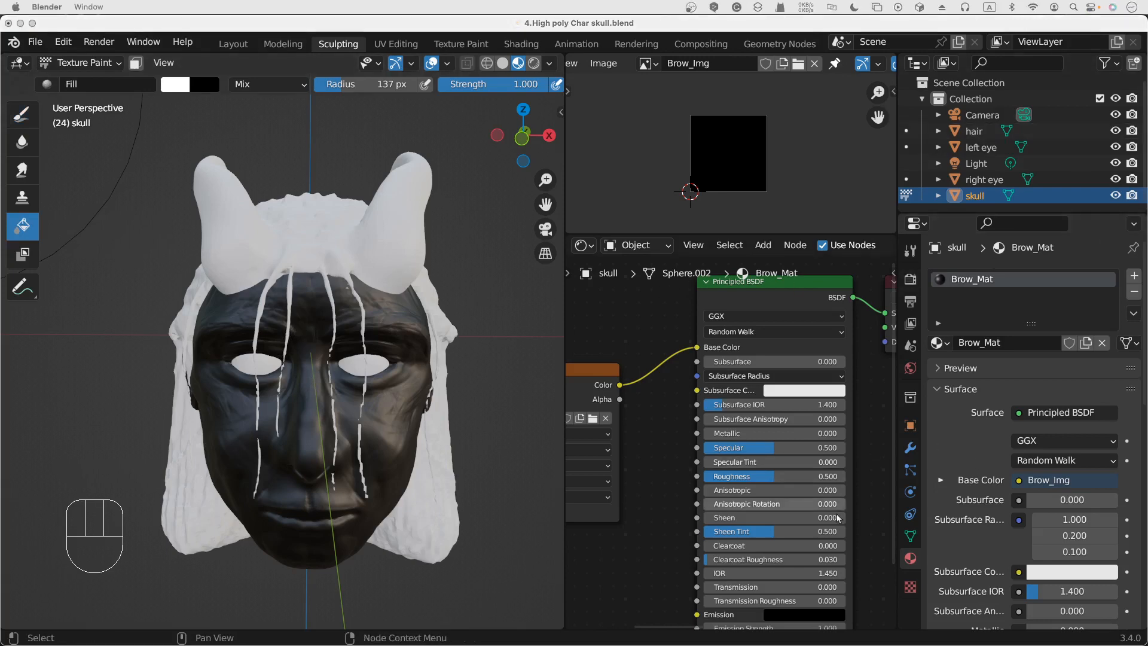
# Look through the brush texture properties and the surface settings of the Brow_Mat material
pyautogui.click(910, 589)
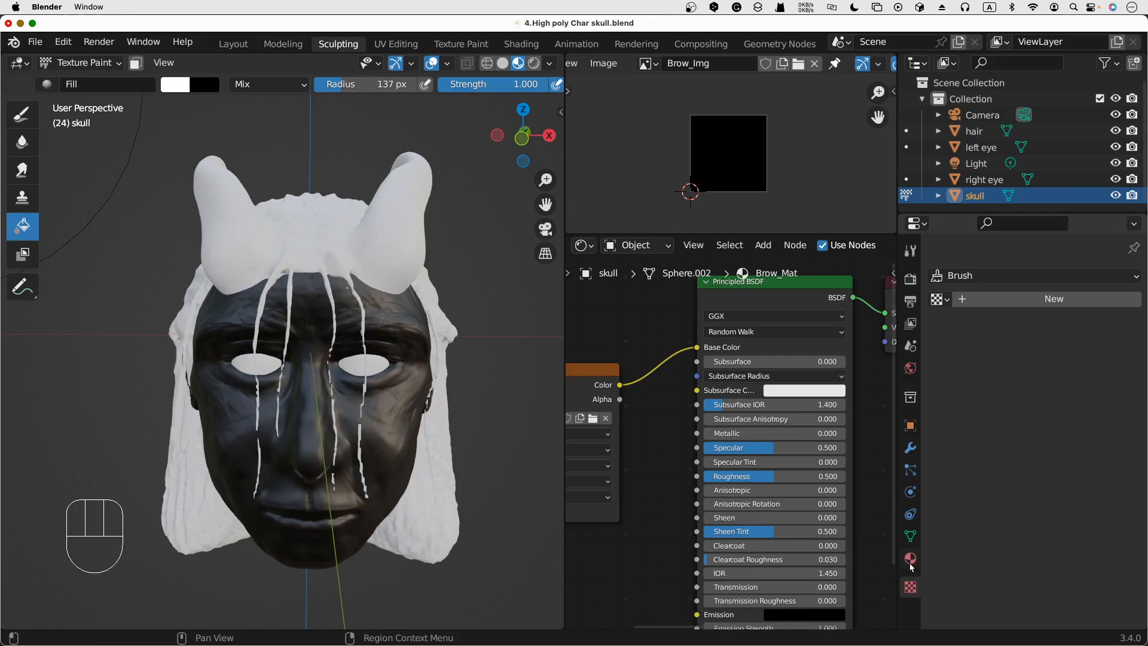
pyautogui.click(910, 562)
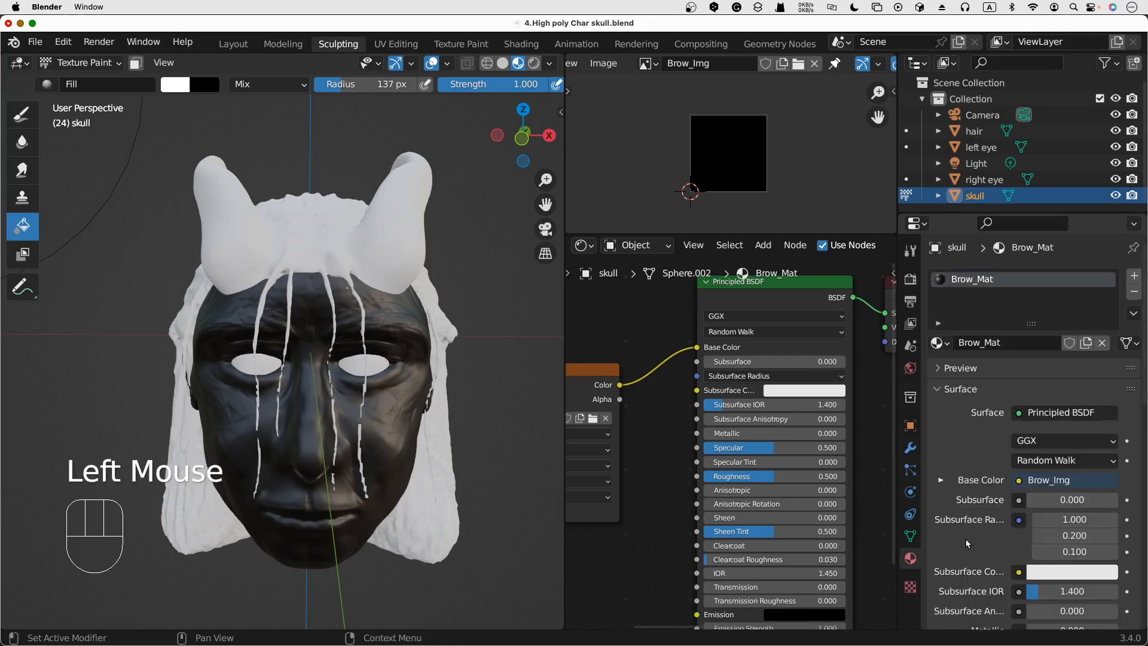
pyautogui.scroll(-6, 966, 539)
pyautogui.scroll(-7, 967, 543)
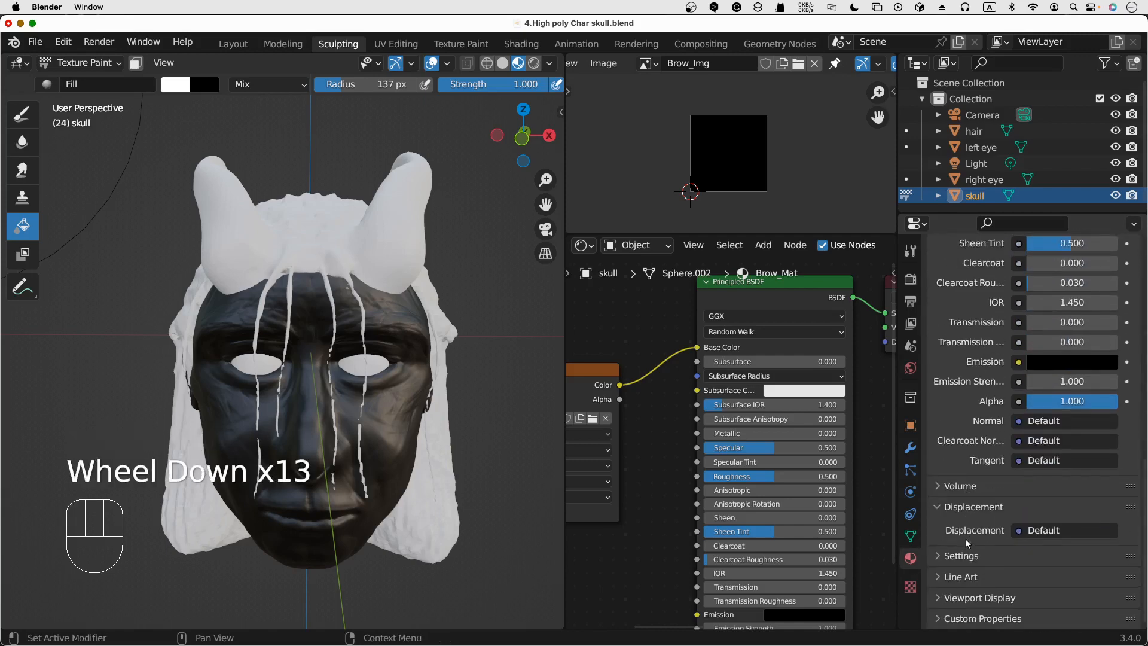
pyautogui.scroll(6, 968, 543)
pyautogui.scroll(2, 967, 542)
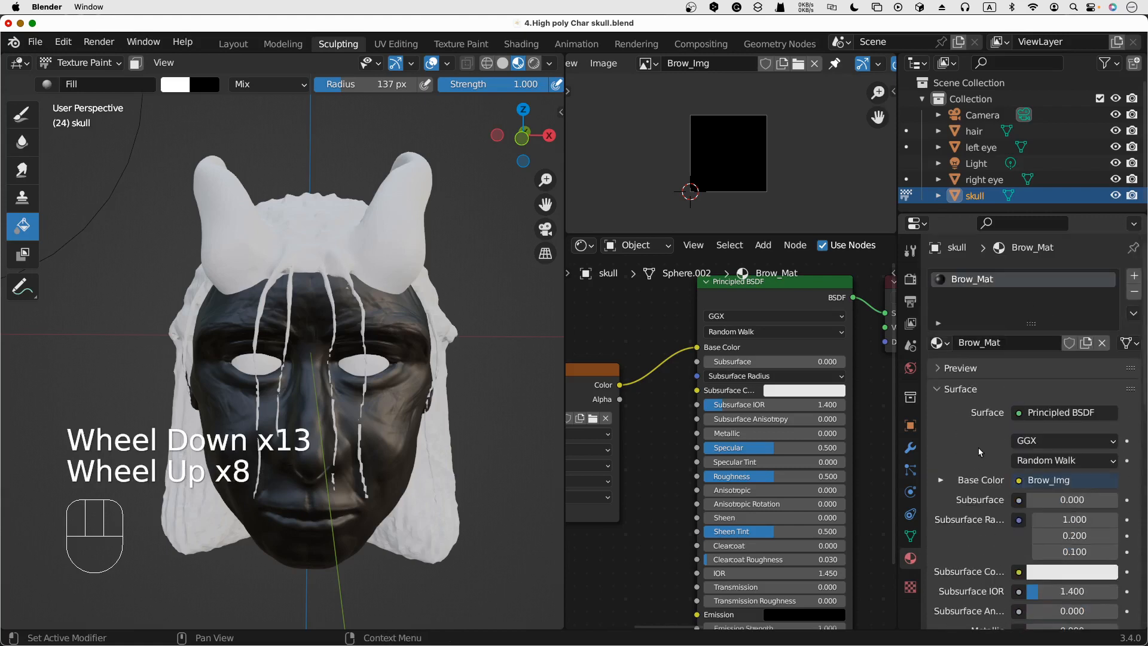
pyautogui.scroll(-5, 978, 448)
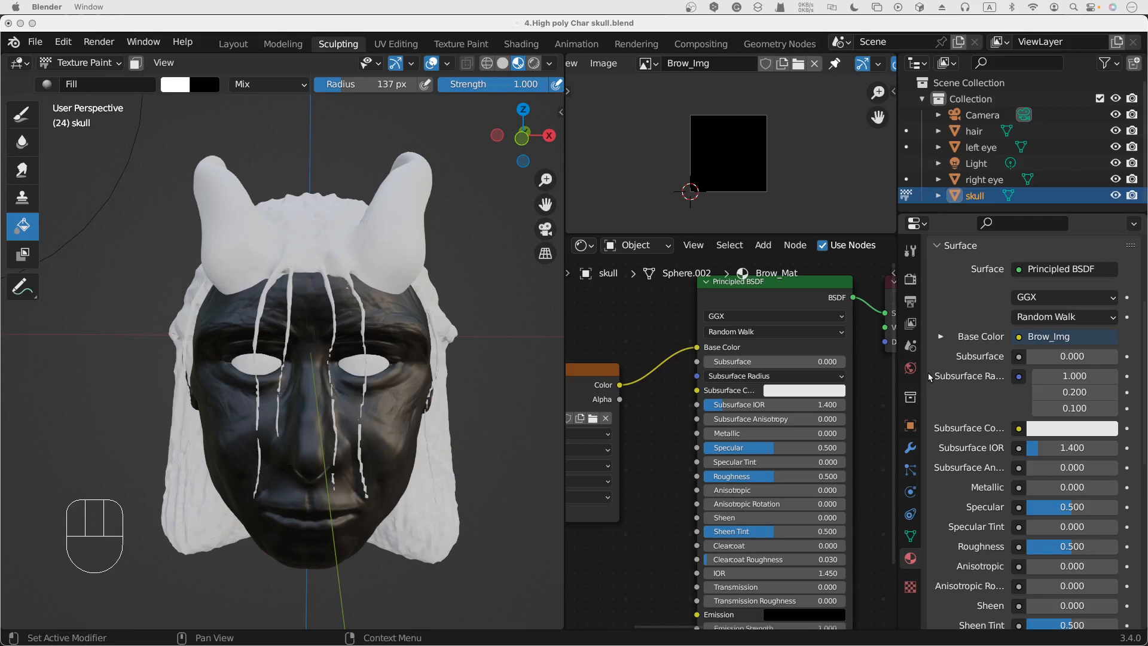
# Show the active tool's brush settings, switching to the Draw tool and back to Fill to compare them
pyautogui.click(909, 254)
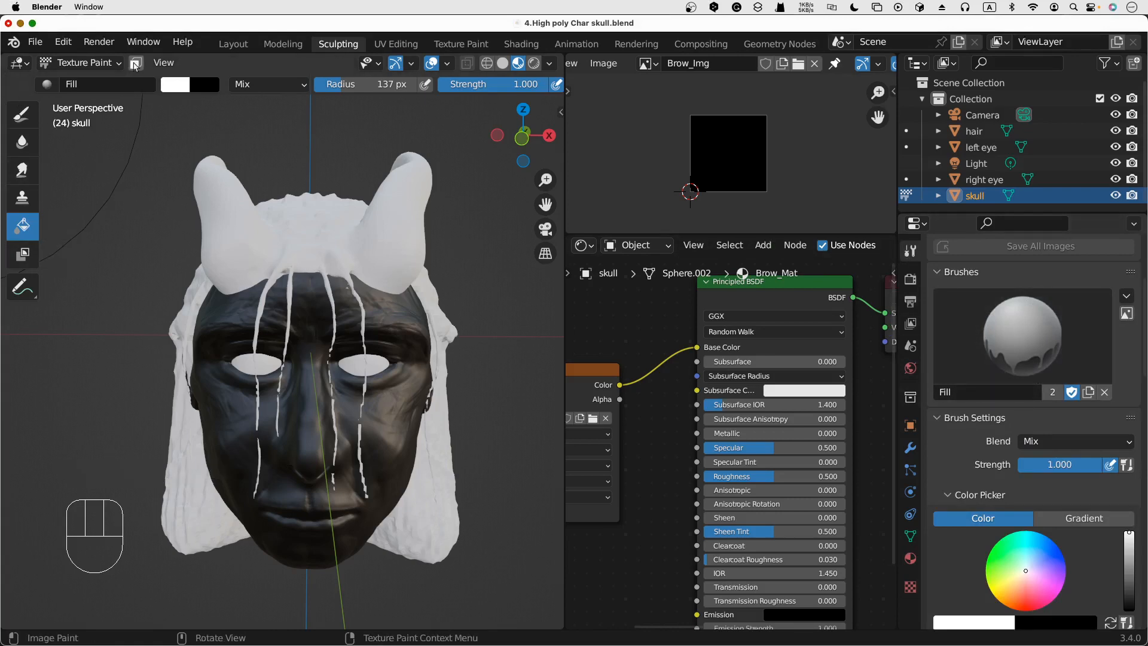
pyautogui.click(26, 111)
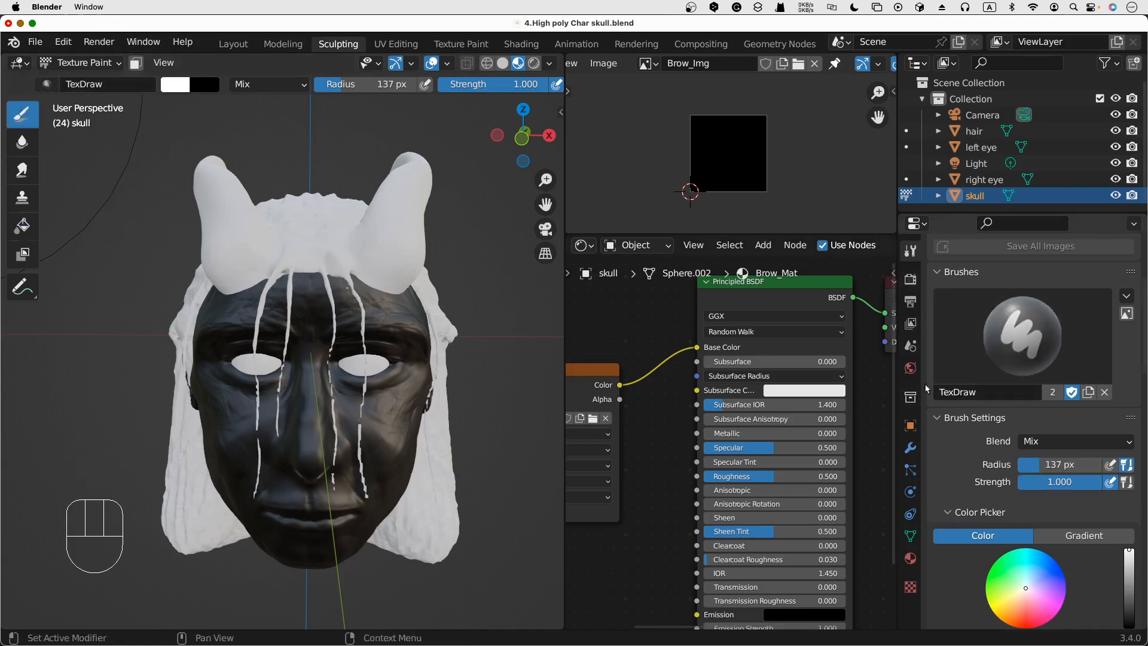
pyautogui.click(29, 226)
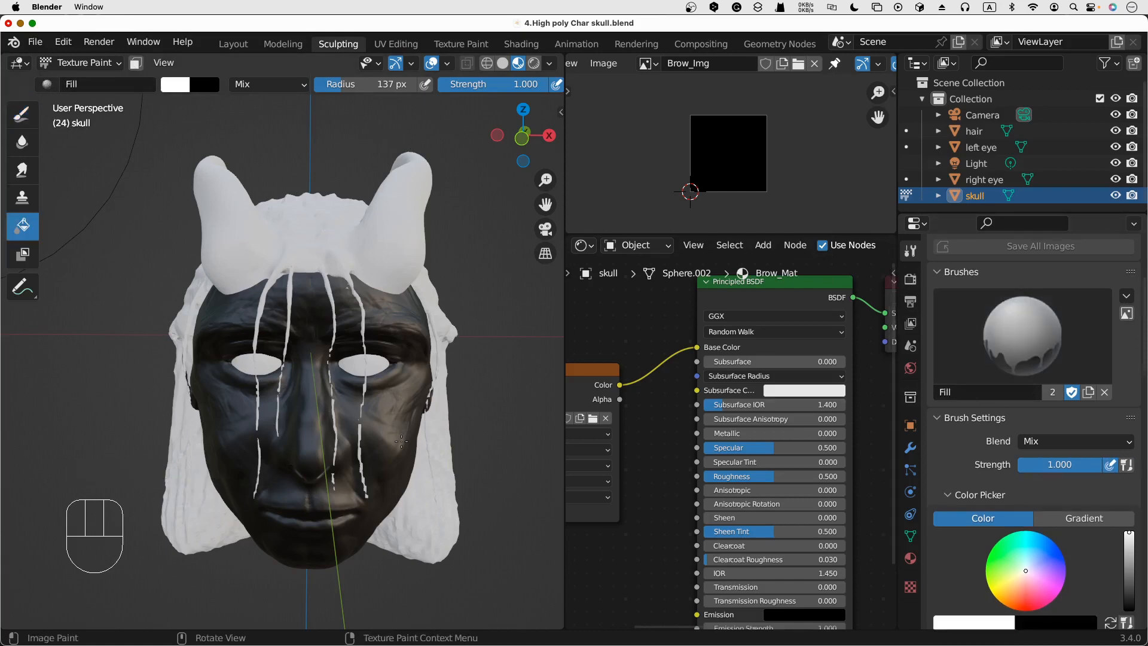
# Examine the Fill brush's settings, from the color picker through stroke and falloff to the workspace options
pyautogui.scroll(-5, 1094, 437)
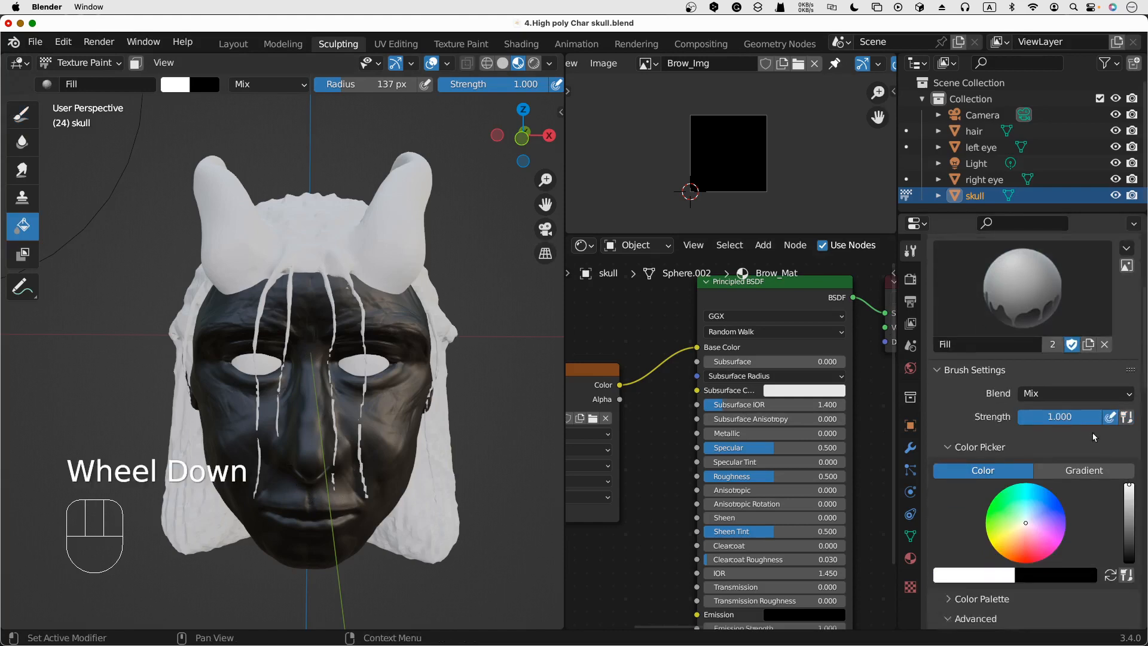
pyautogui.scroll(-2, 1094, 438)
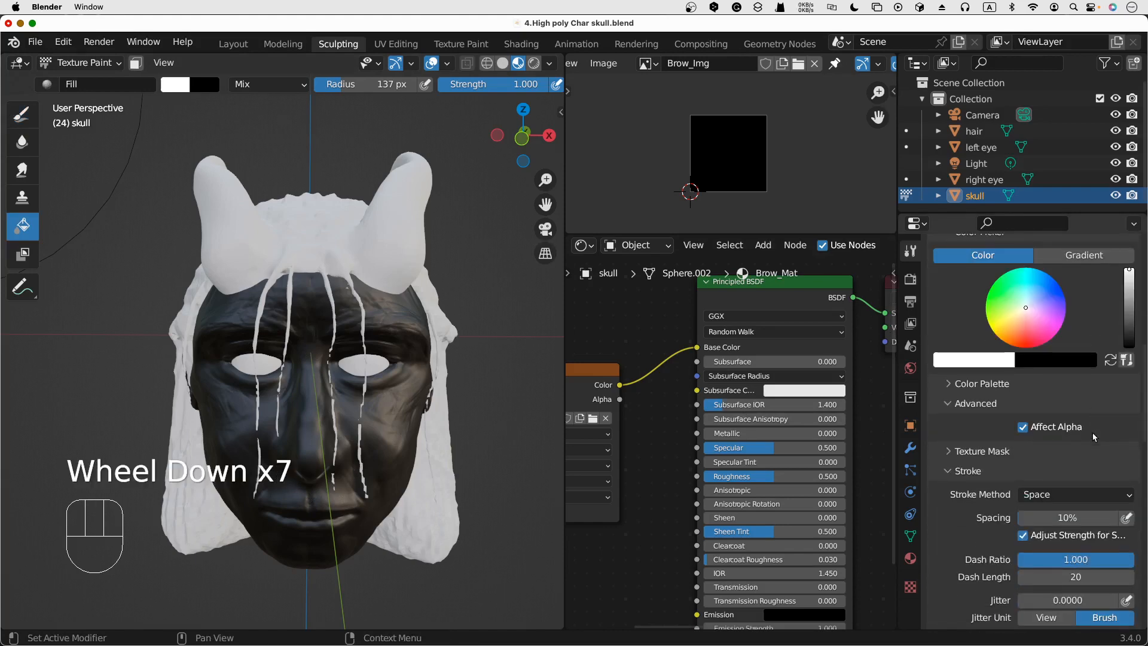
pyautogui.scroll(-4, 1093, 438)
pyautogui.scroll(4, 1093, 437)
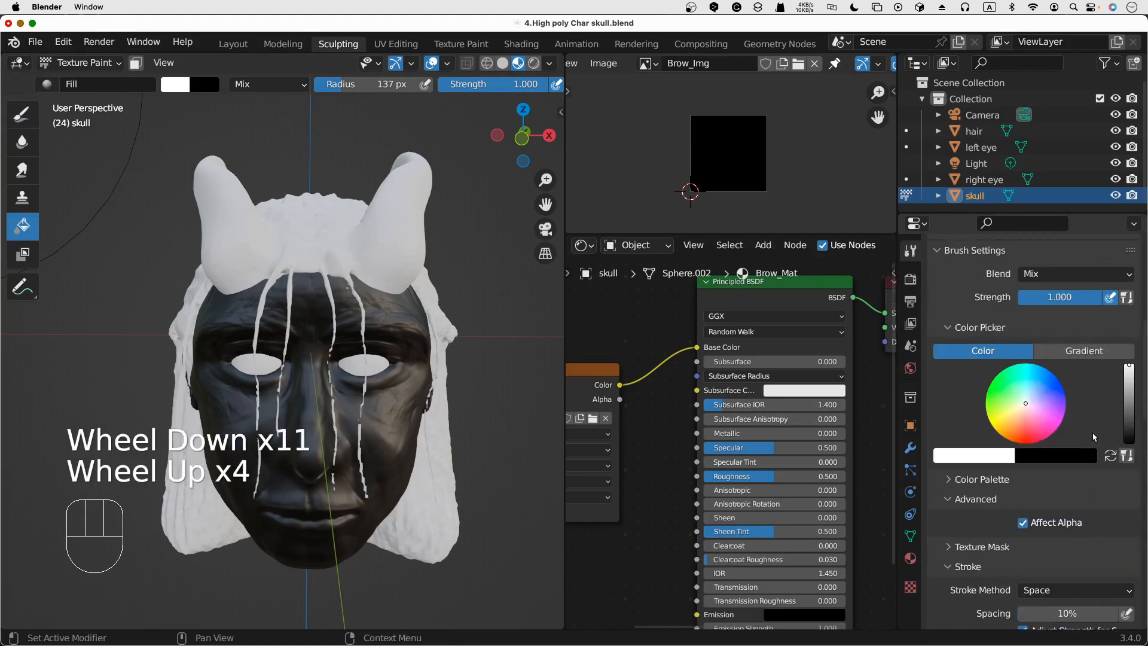
pyautogui.scroll(-2, 1092, 432)
pyautogui.scroll(-4, 1039, 415)
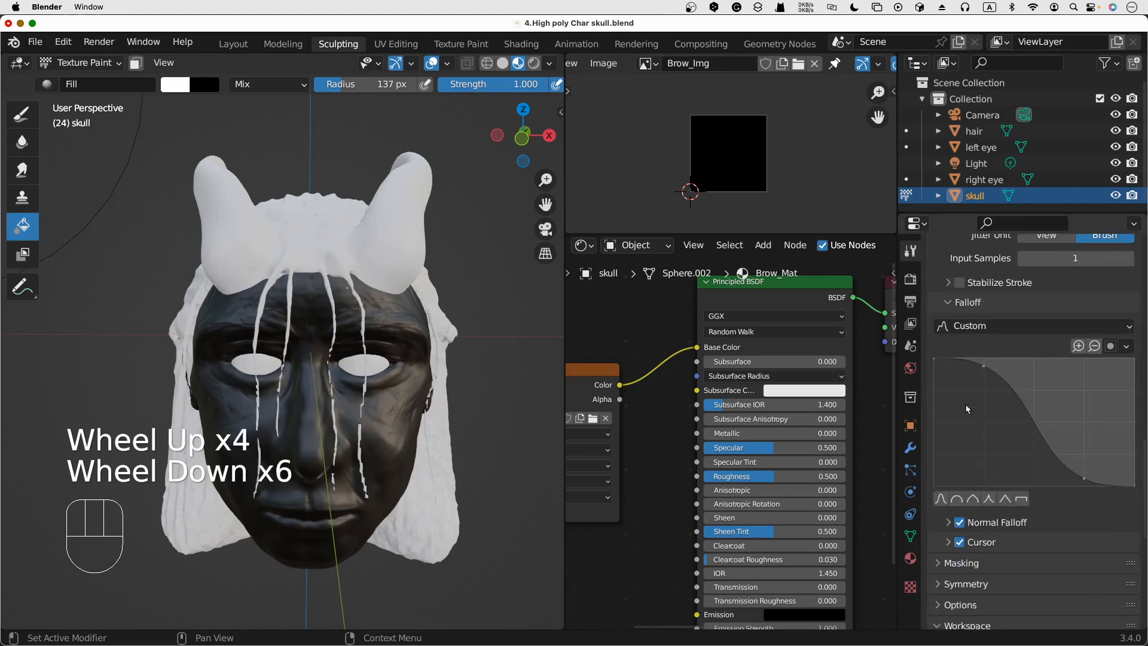
pyautogui.scroll(-3, 1035, 537)
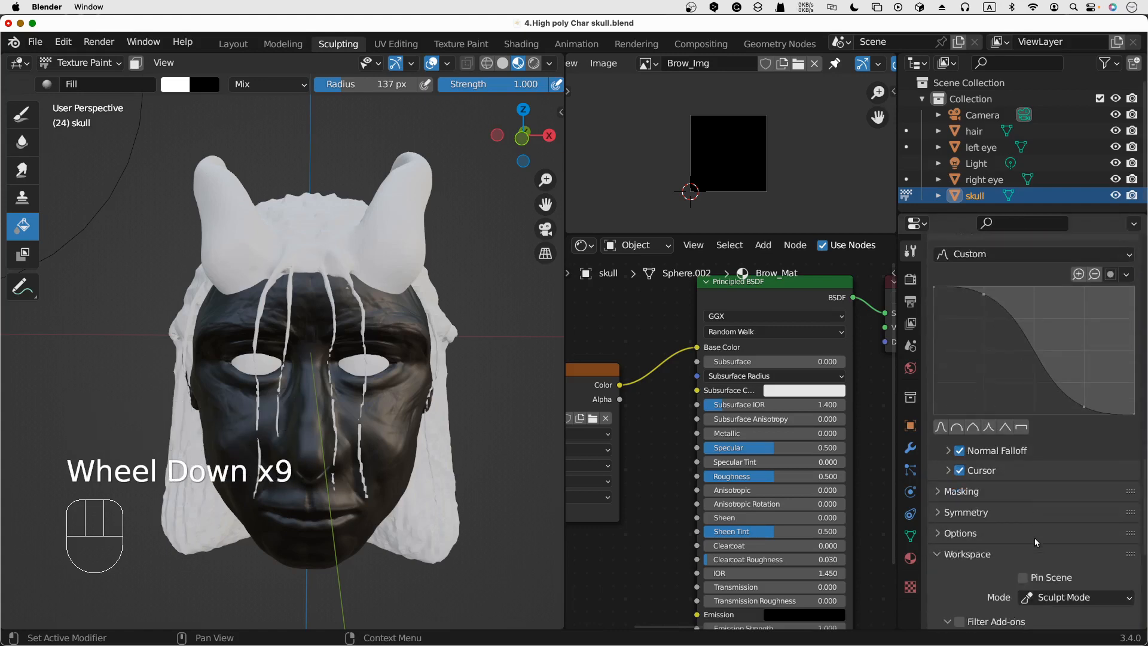
pyautogui.scroll(-6, 1035, 537)
pyautogui.scroll(4, 1035, 537)
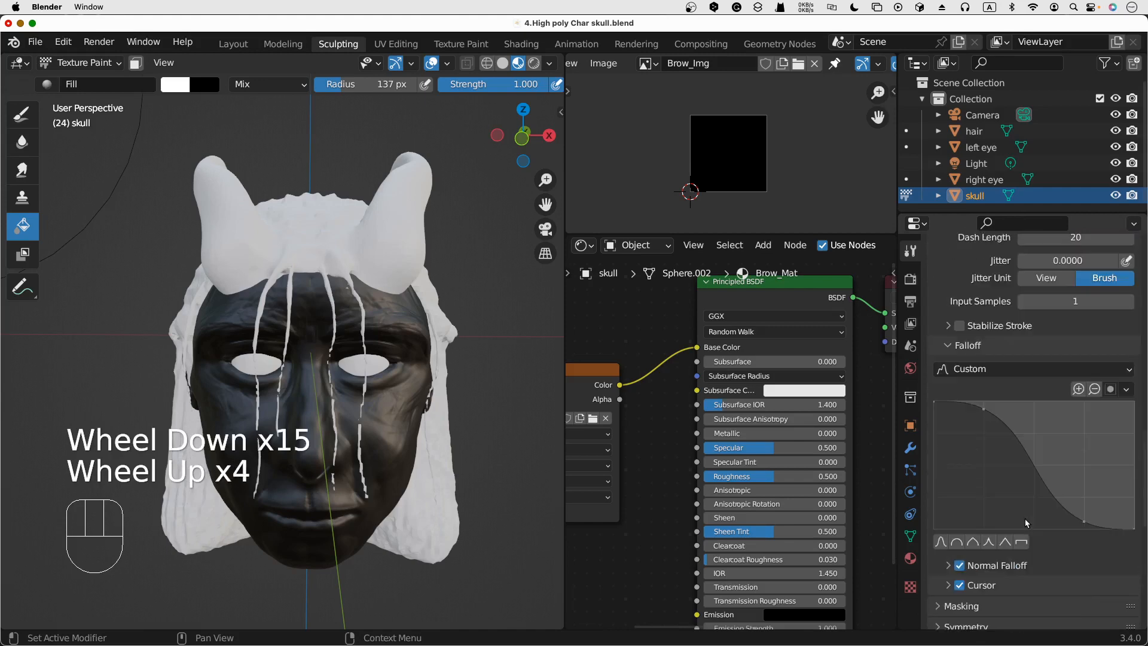
pyautogui.scroll(4, 1025, 523)
pyautogui.scroll(4, 1020, 466)
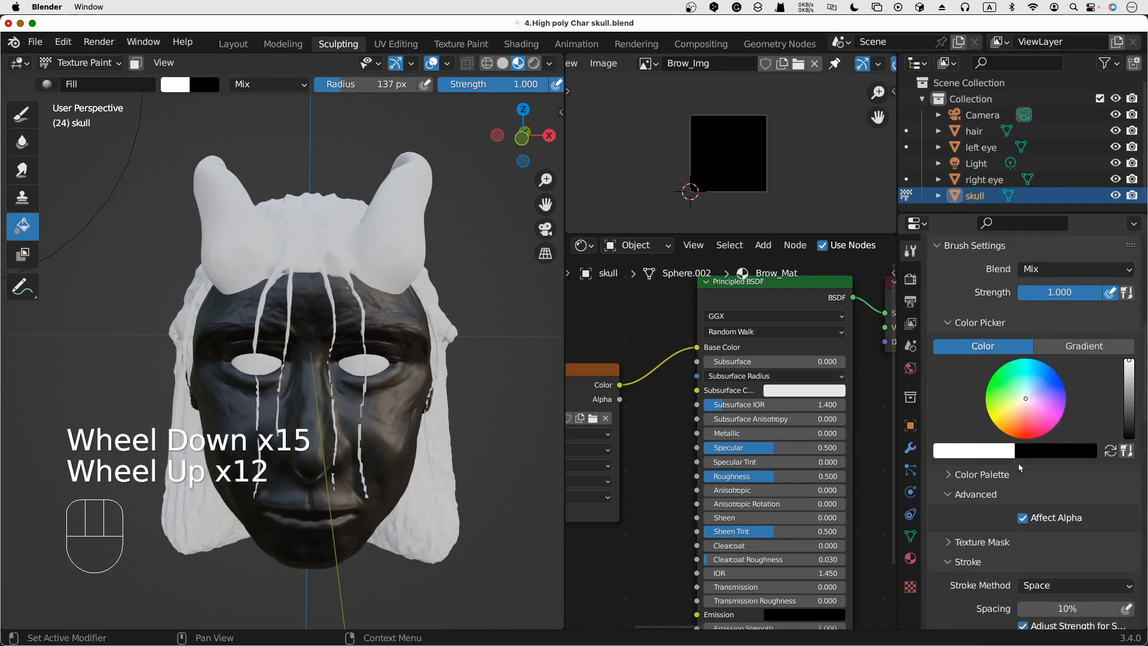
# Set the Fill brush color to a light peach skin tone and fill the skull's Brow_Img texture with it
pyautogui.click(1001, 457)
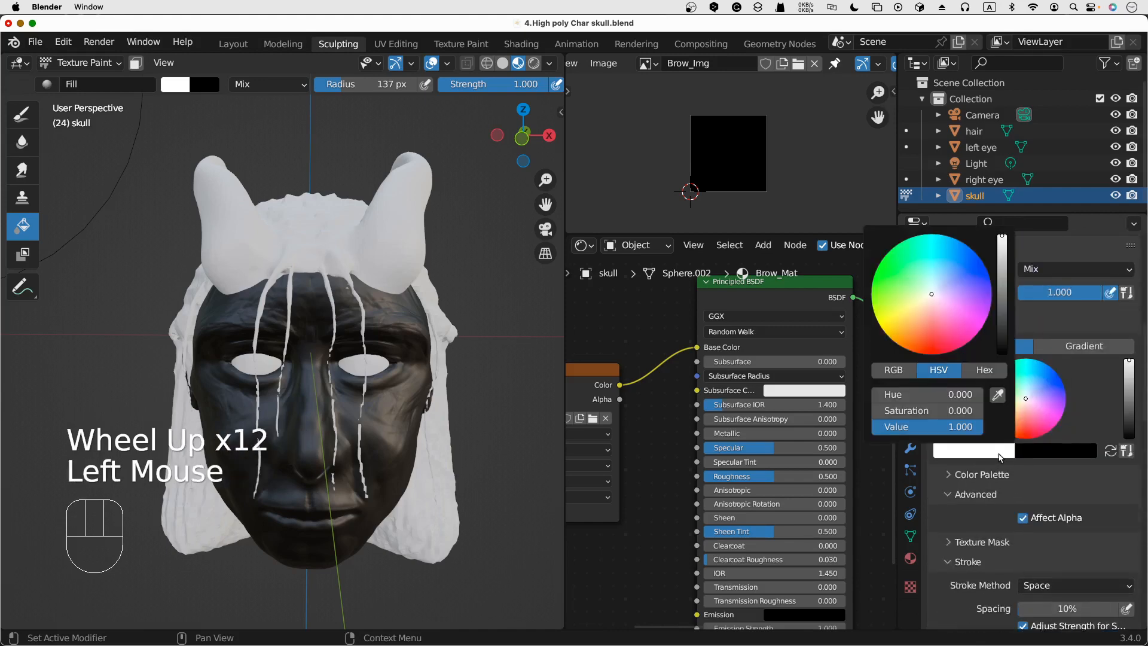
pyautogui.moveTo(928, 316); pyautogui.dragTo(921, 309)
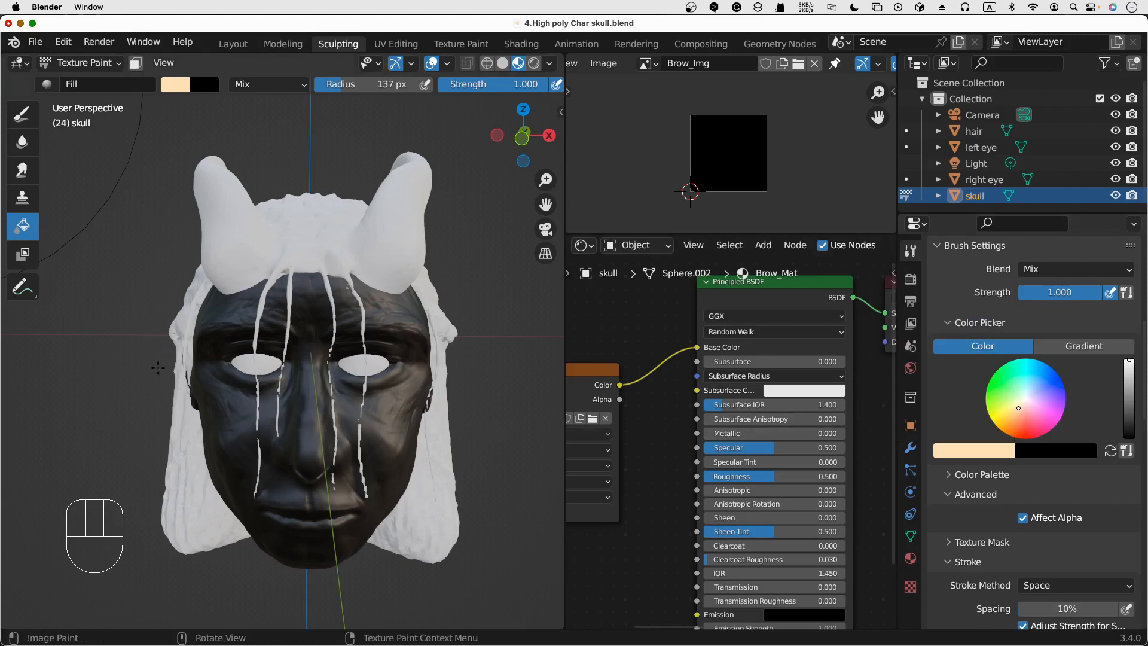
pyautogui.click(220, 399)
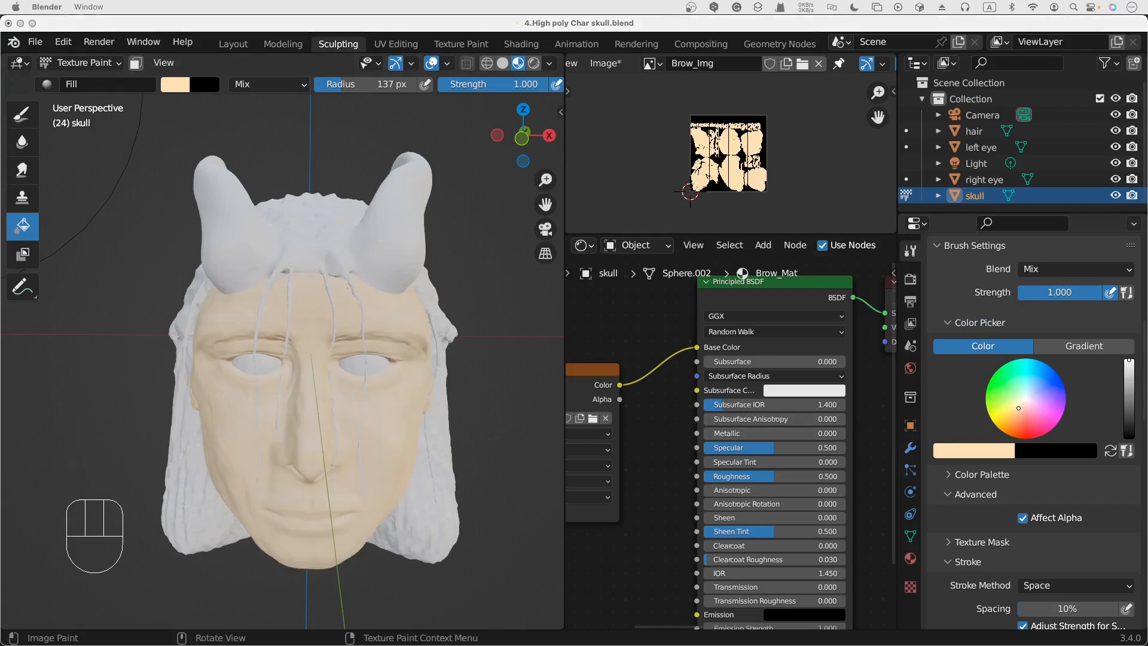
pyautogui.moveTo(497, 401); pyautogui.dragTo(496, 401, button='middle')
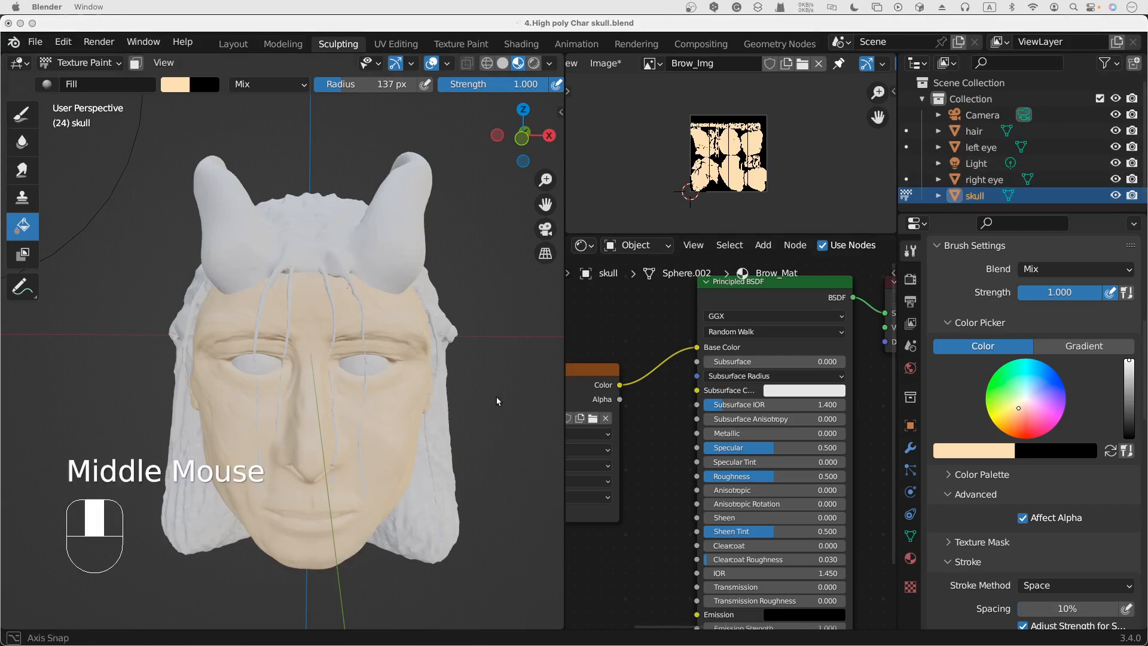
pyautogui.moveTo(491, 350); pyautogui.dragTo(502, 349, button='middle')
pyautogui.moveTo(516, 329)
pyautogui.mouseDown(button='middle')
pyautogui.moveTo(509, 335)
pyautogui.moveTo(537, 299)
pyautogui.moveTo(552, 333)
pyautogui.moveTo(512, 342)
pyautogui.mouseUp(button='middle')
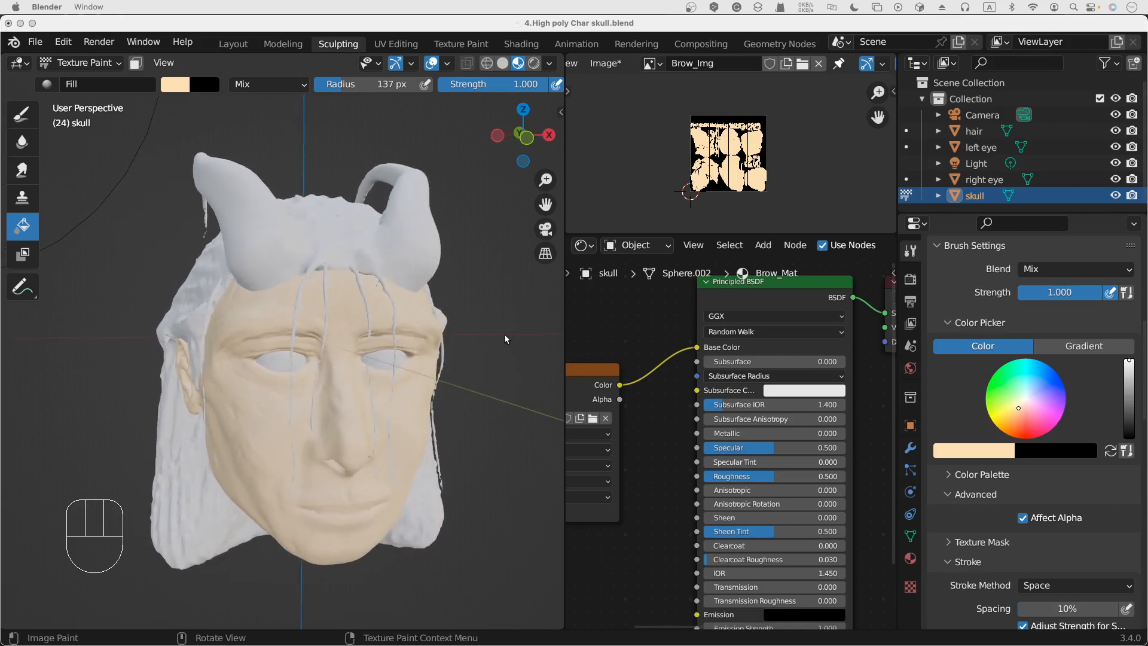
# Examine the peach-filled face from the front and both sides, near and far
pyautogui.scroll(-4, 503, 349)
pyautogui.scroll(2, 503, 349)
pyautogui.scroll(1, 504, 354)
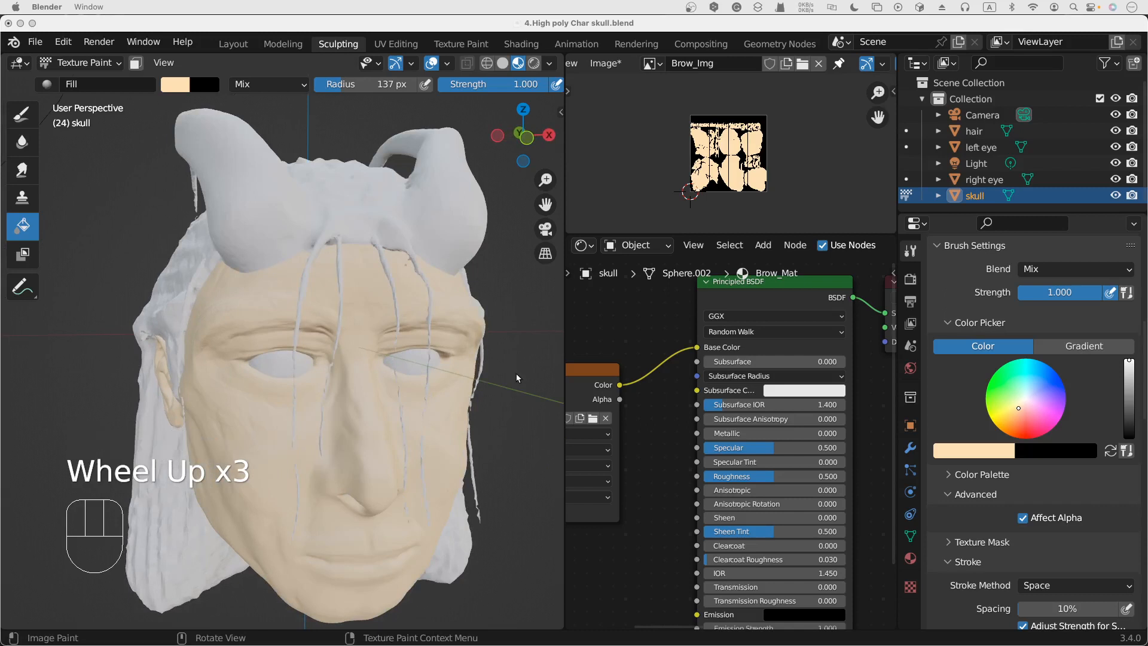
pyautogui.moveTo(516, 376); pyautogui.dragTo(500, 400, button='middle')
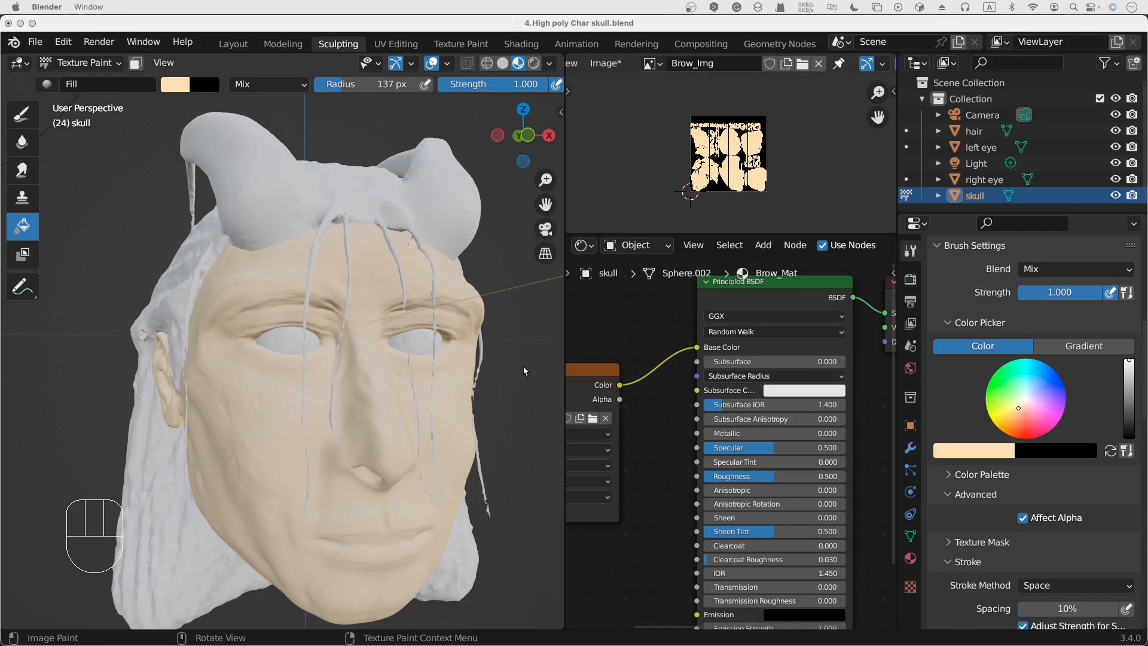
pyautogui.moveTo(524, 370); pyautogui.dragTo(472, 396, button='middle')
pyautogui.scroll(-3, 371, 359)
pyautogui.scroll(-3, 467, 389)
pyautogui.scroll(5, 458, 382)
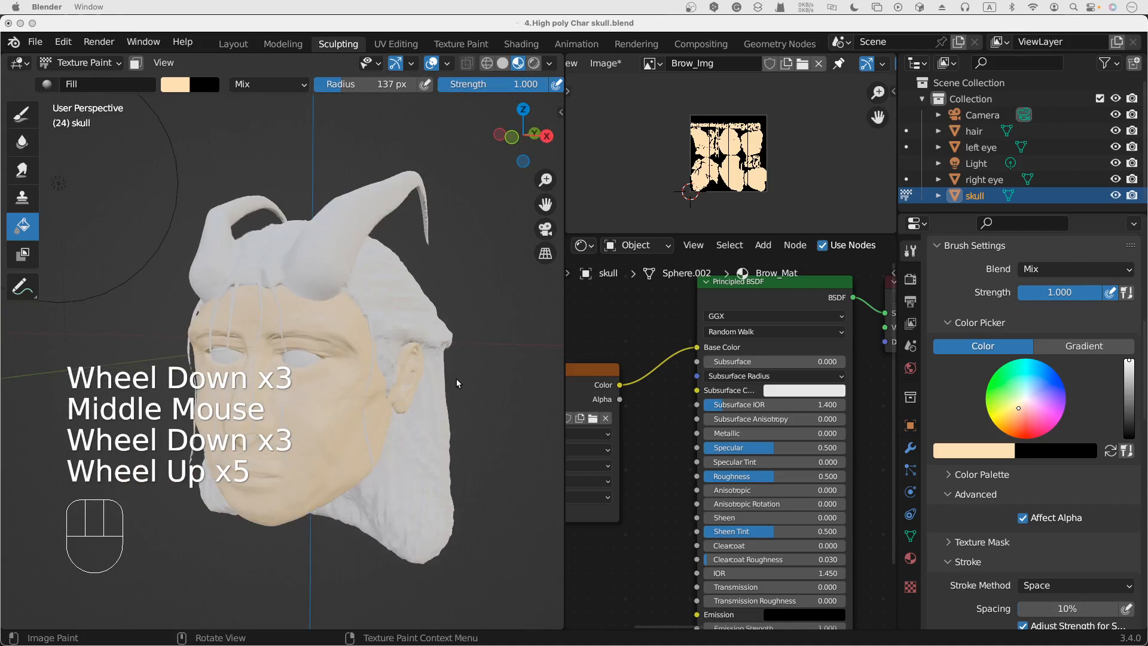
pyautogui.scroll(2, 457, 379)
pyautogui.scroll(-1, 457, 378)
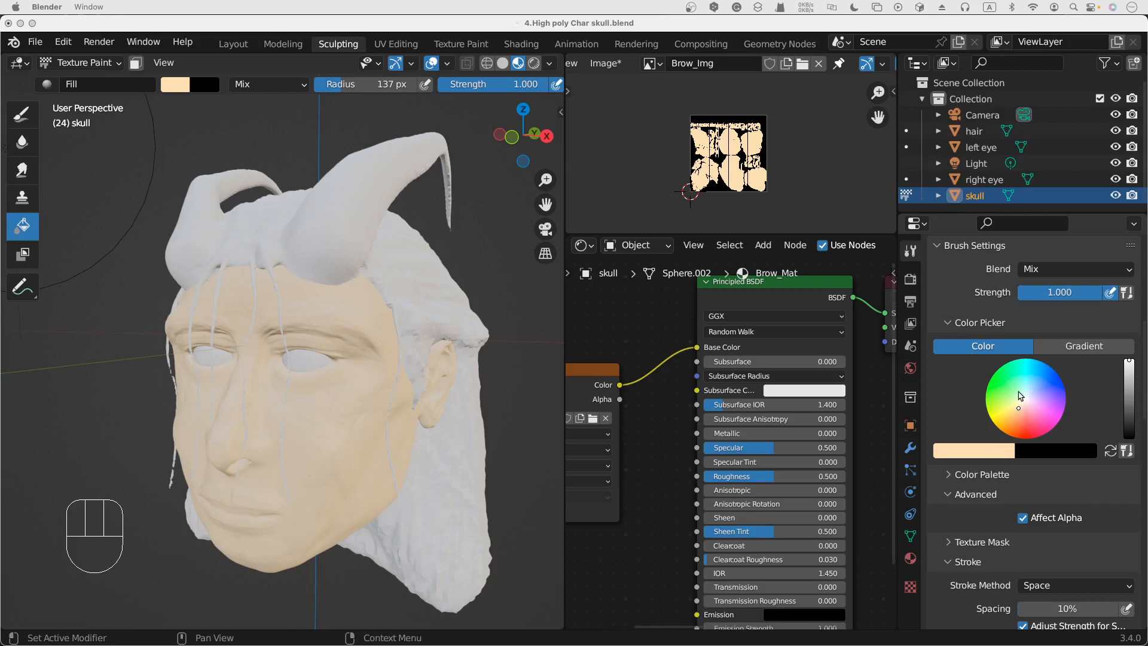
# Set the Fill brush to a dark green with value 0.525 and fill the skull texture with it
pyautogui.click(1001, 399)
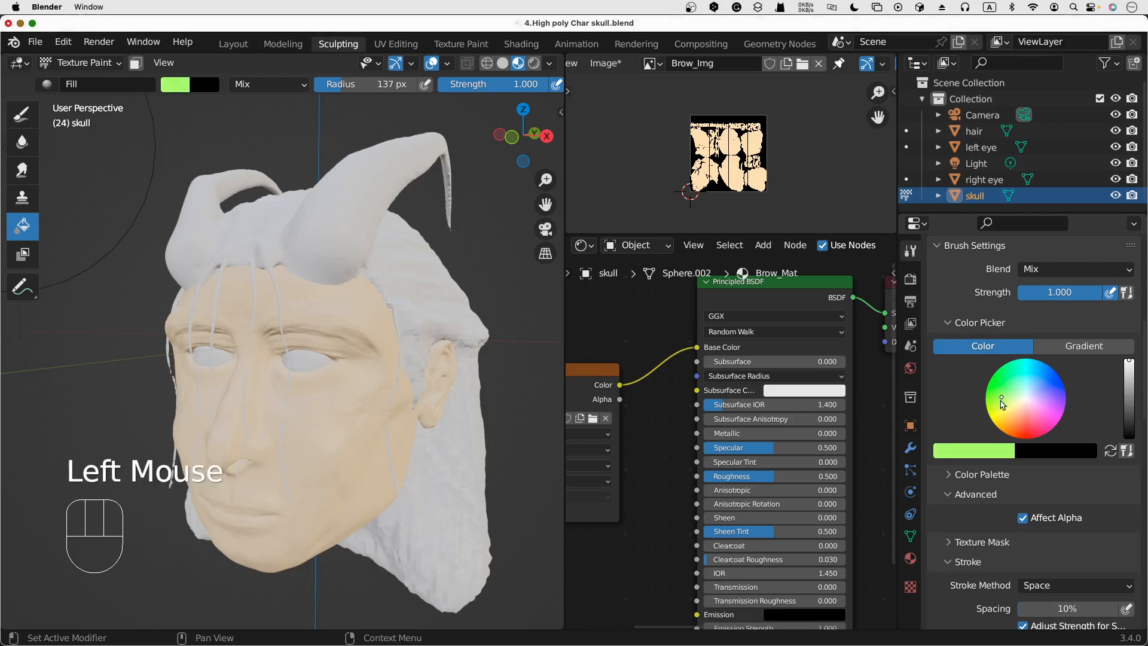
pyautogui.click(1001, 399)
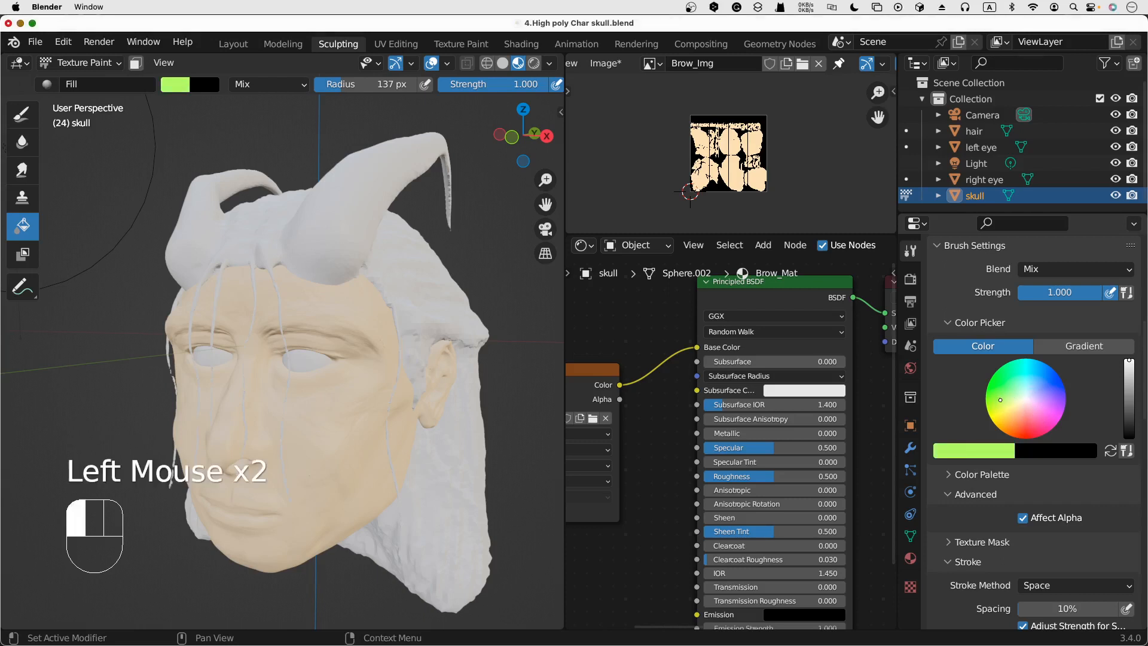
pyautogui.click(987, 452)
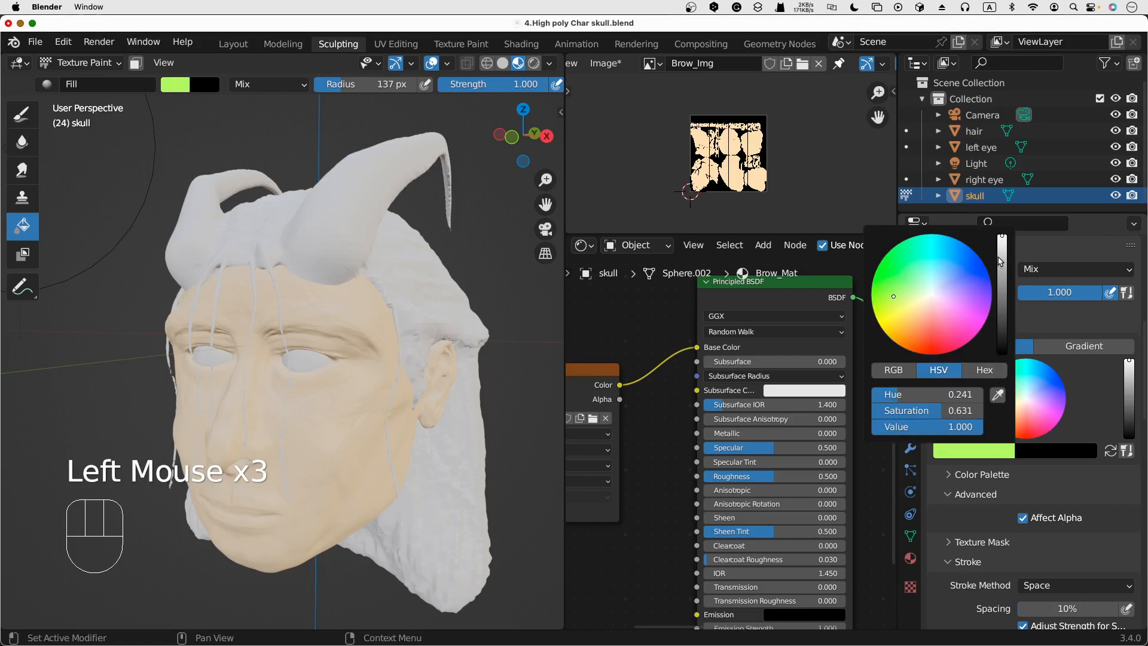
pyautogui.moveTo(1001, 255); pyautogui.dragTo(1002, 292)
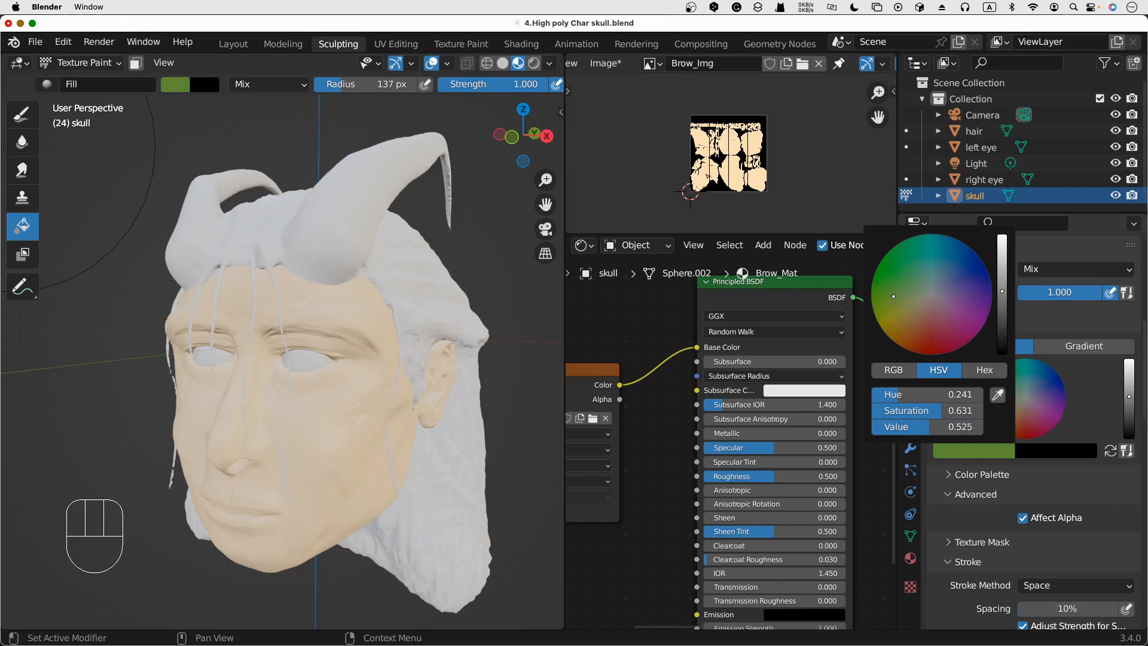
pyautogui.click(333, 446)
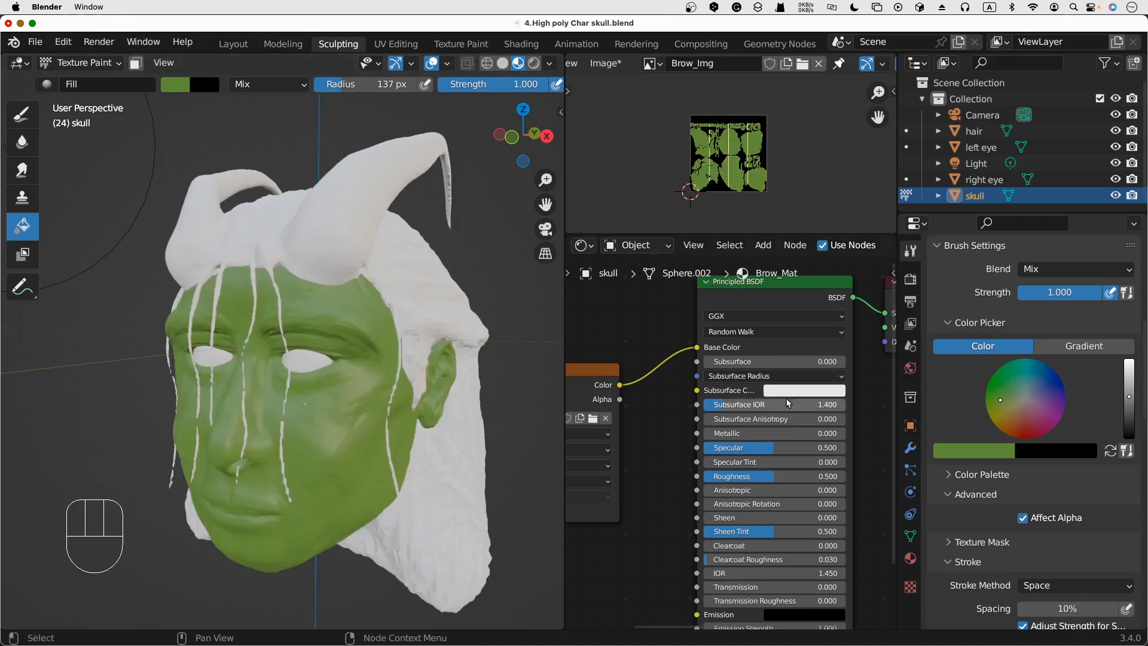
# Raise the green Fill color's value to 1.000 and refill the skull texture
pyautogui.click(993, 452)
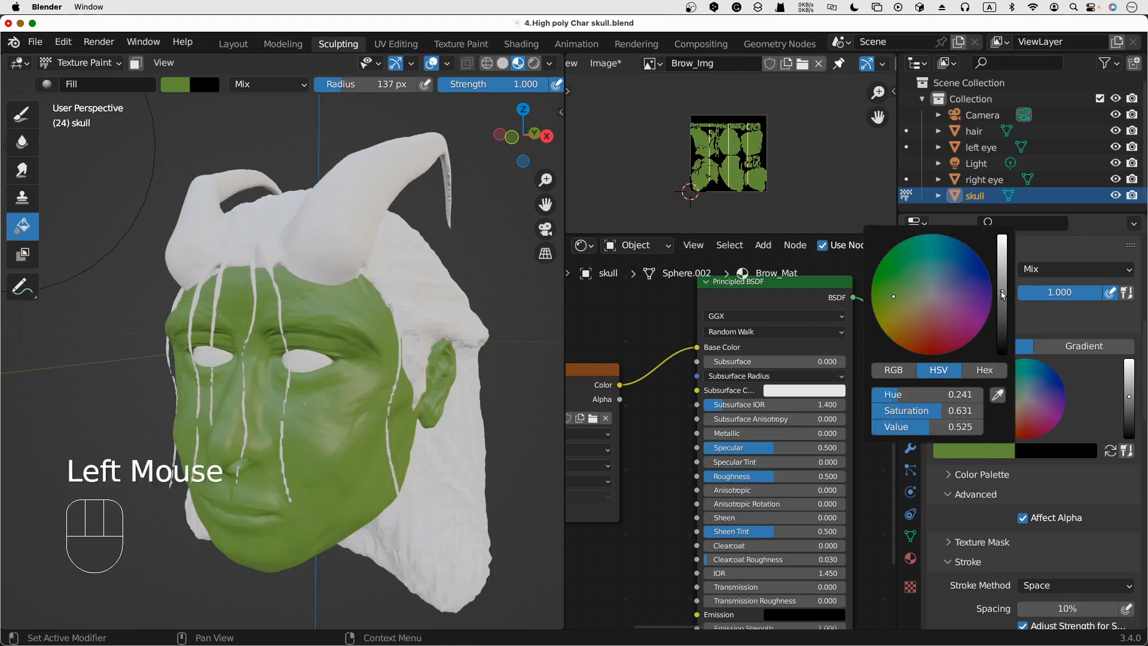
pyautogui.moveTo(1003, 295); pyautogui.dragTo(1002, 236)
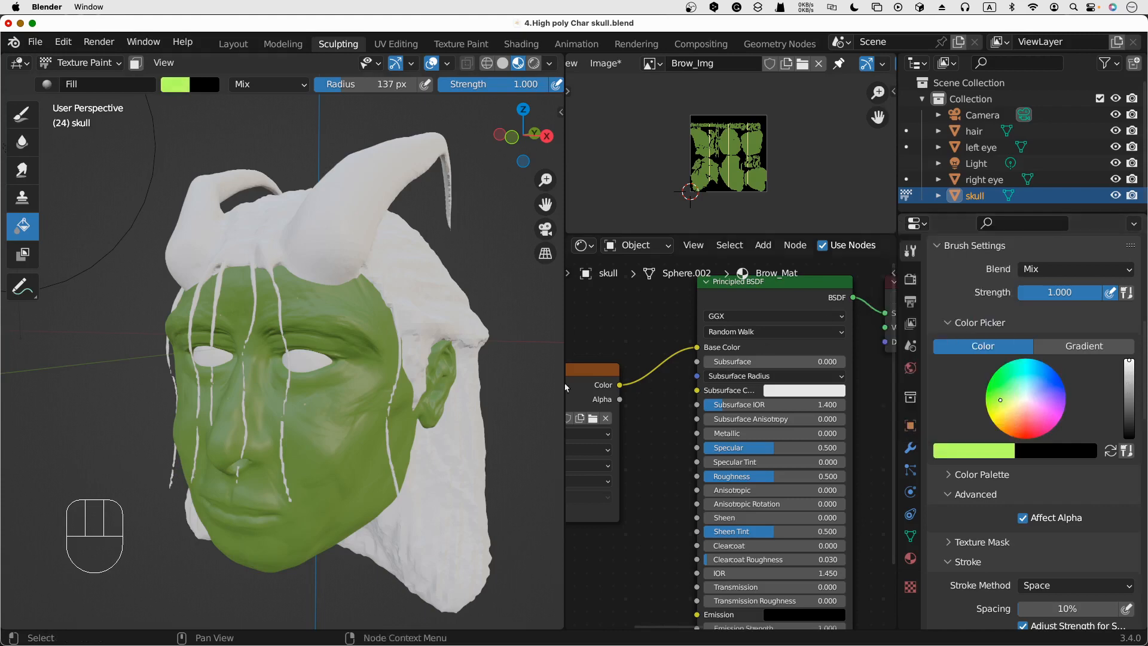
pyautogui.click(330, 461)
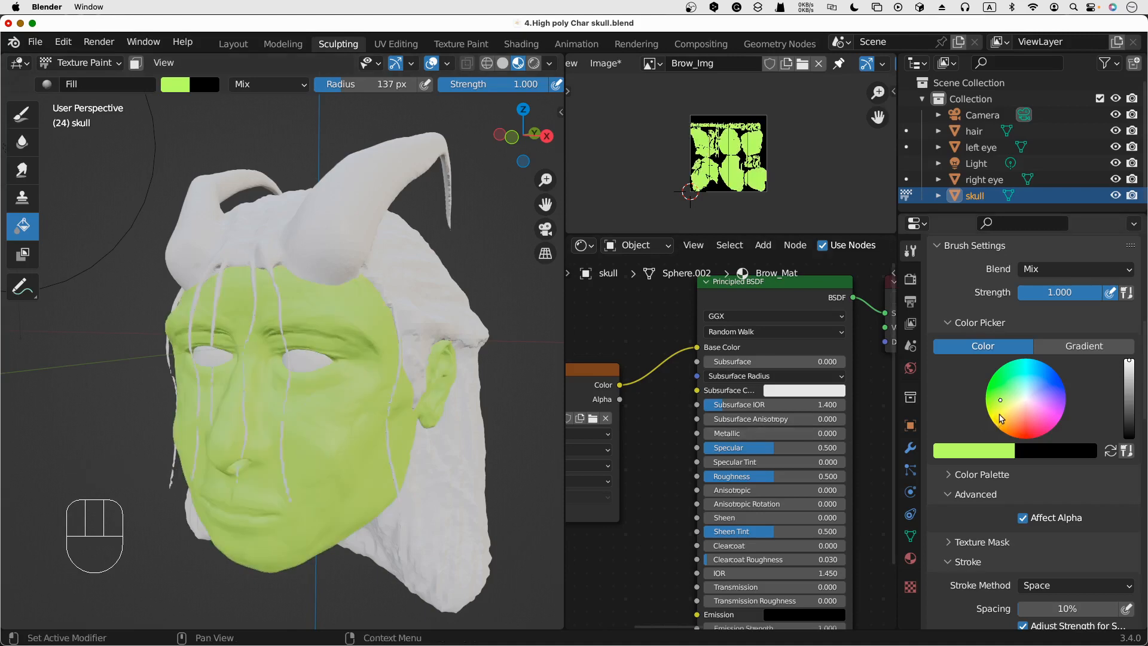
# Shift the Fill color to pale yellow and compare its RGB, Hex and HSV representations
pyautogui.click(1002, 452)
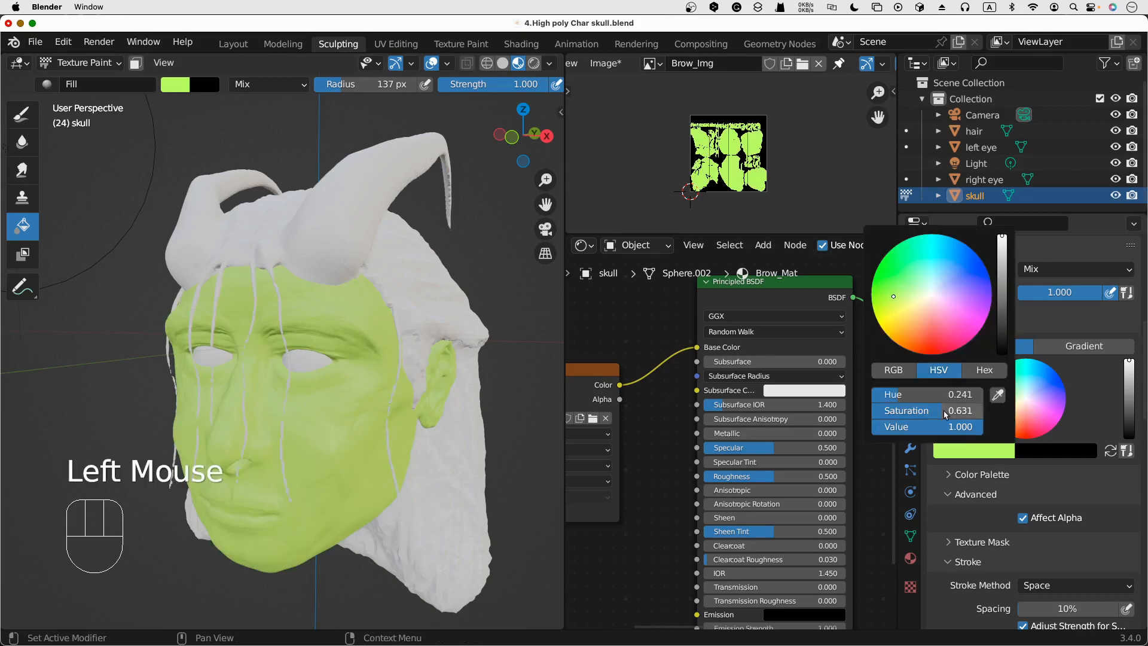
pyautogui.click(904, 307)
pyautogui.click(901, 371)
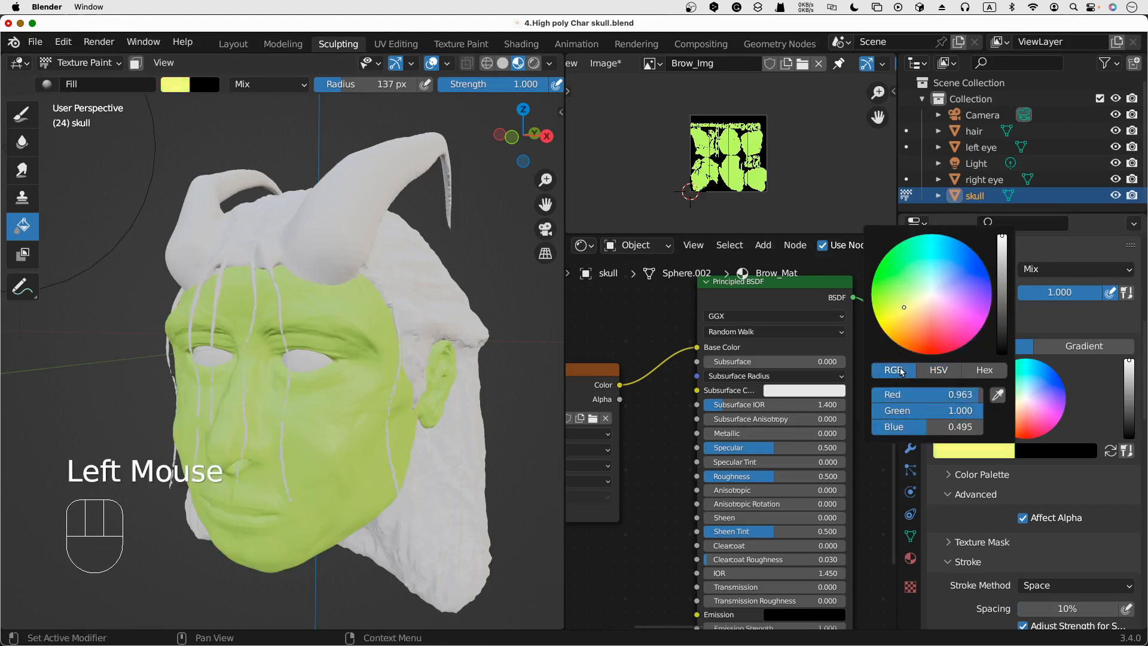
pyautogui.click(959, 373)
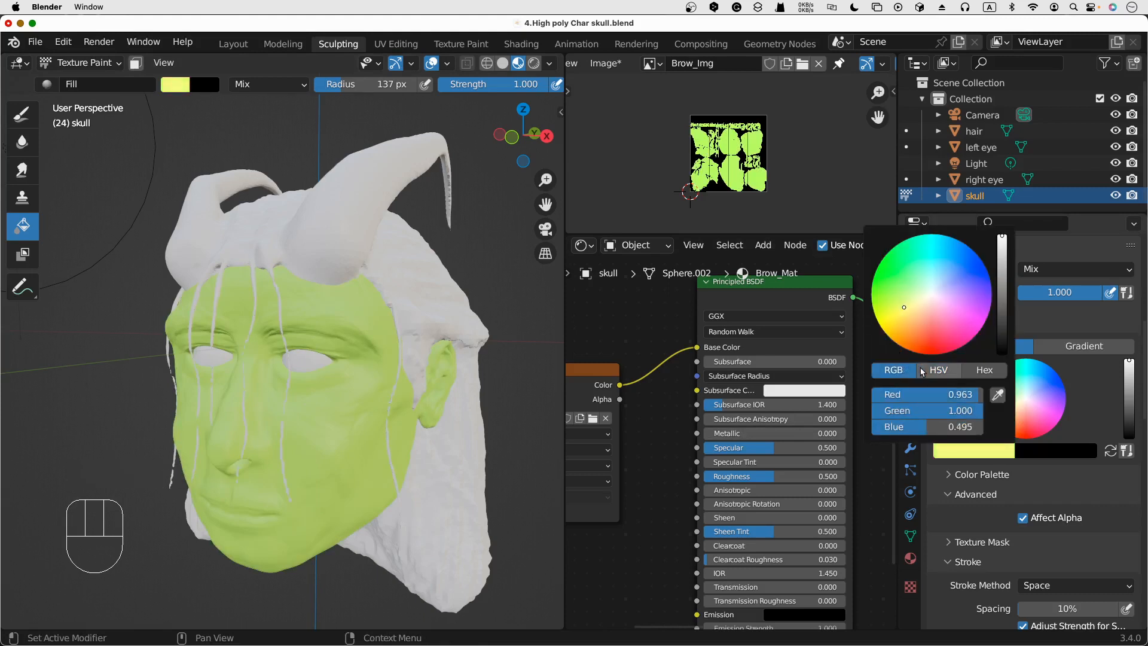
pyautogui.click(969, 374)
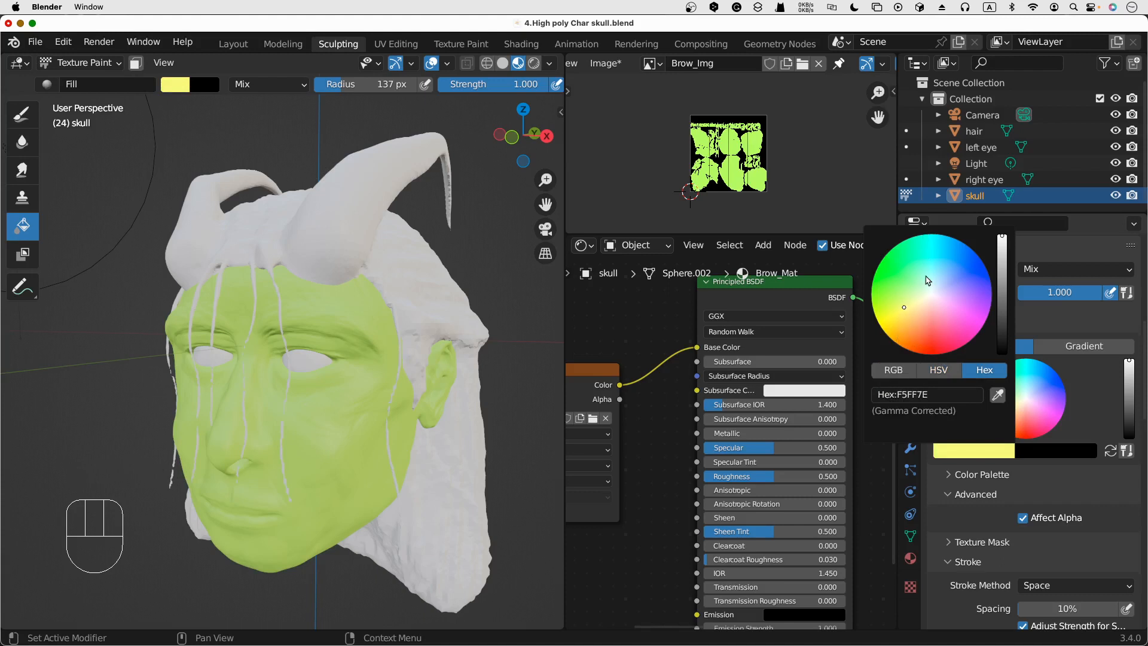
pyautogui.click(905, 368)
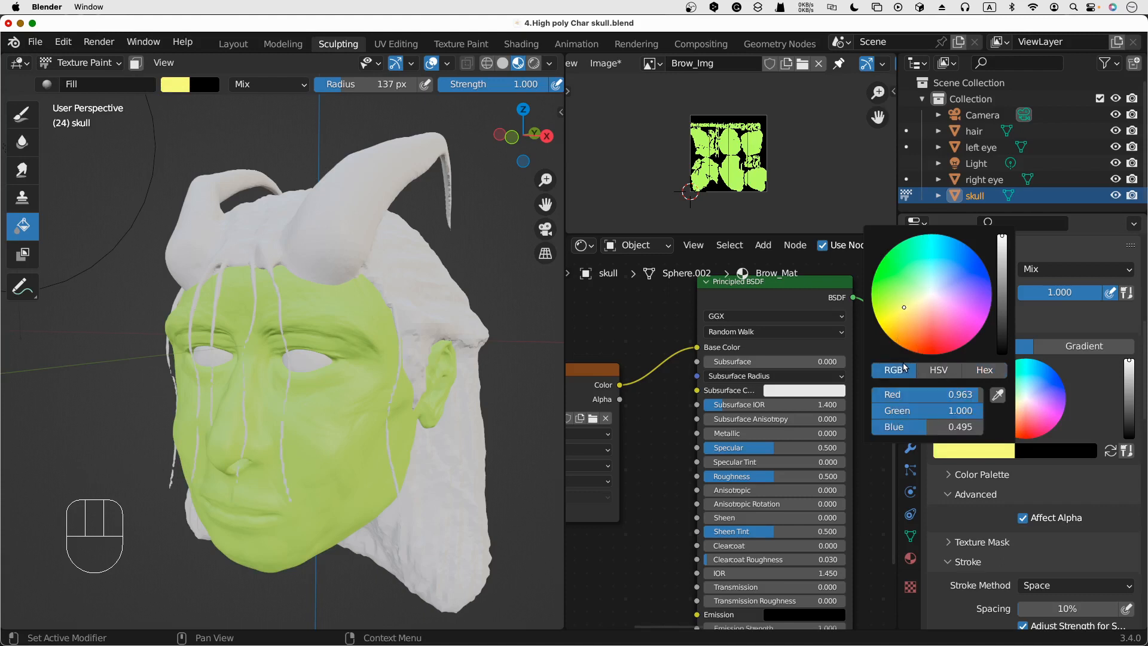
pyautogui.click(939, 370)
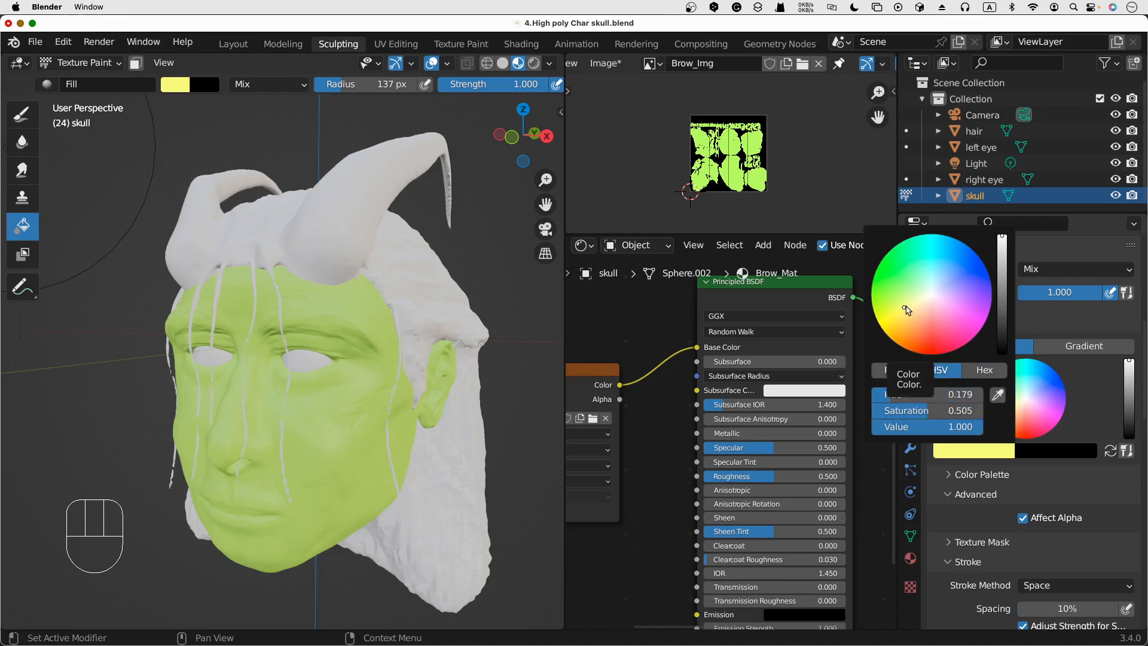
# Adjust the Fill color to a warmer yellow with hue 0.146 and saturation 0.473, and fill the skull texture
pyautogui.moveTo(906, 306); pyautogui.dragTo(907, 311)
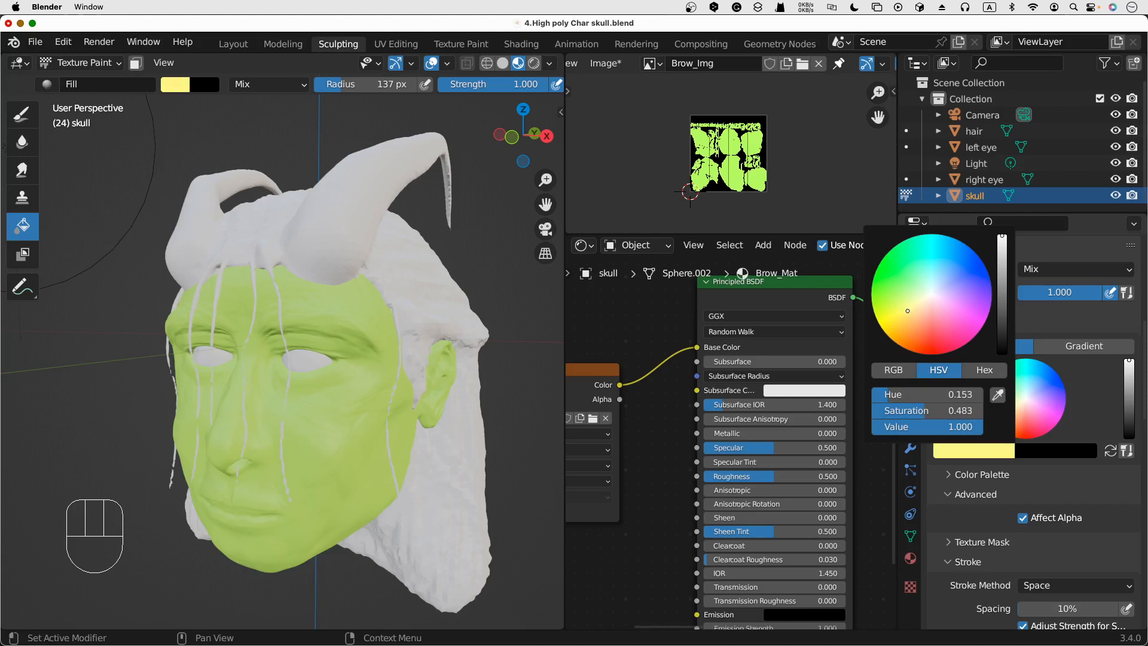
pyautogui.moveTo(908, 310); pyautogui.dragTo(909, 311)
pyautogui.click(357, 448)
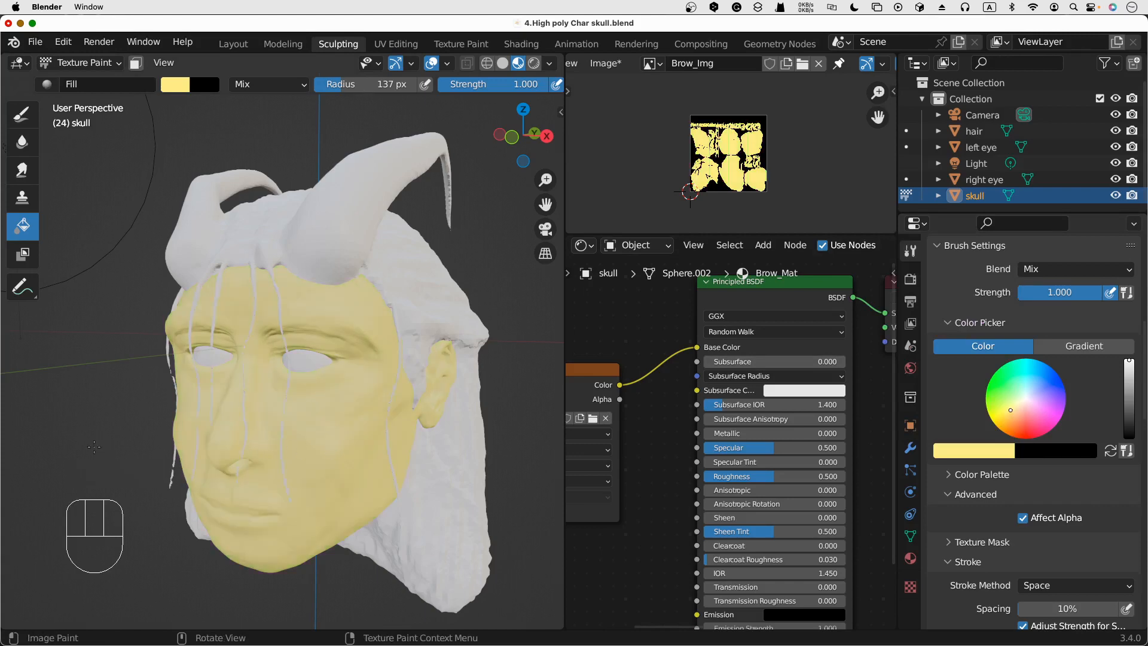
pyautogui.moveTo(94, 446); pyautogui.dragTo(155, 418, button='middle')
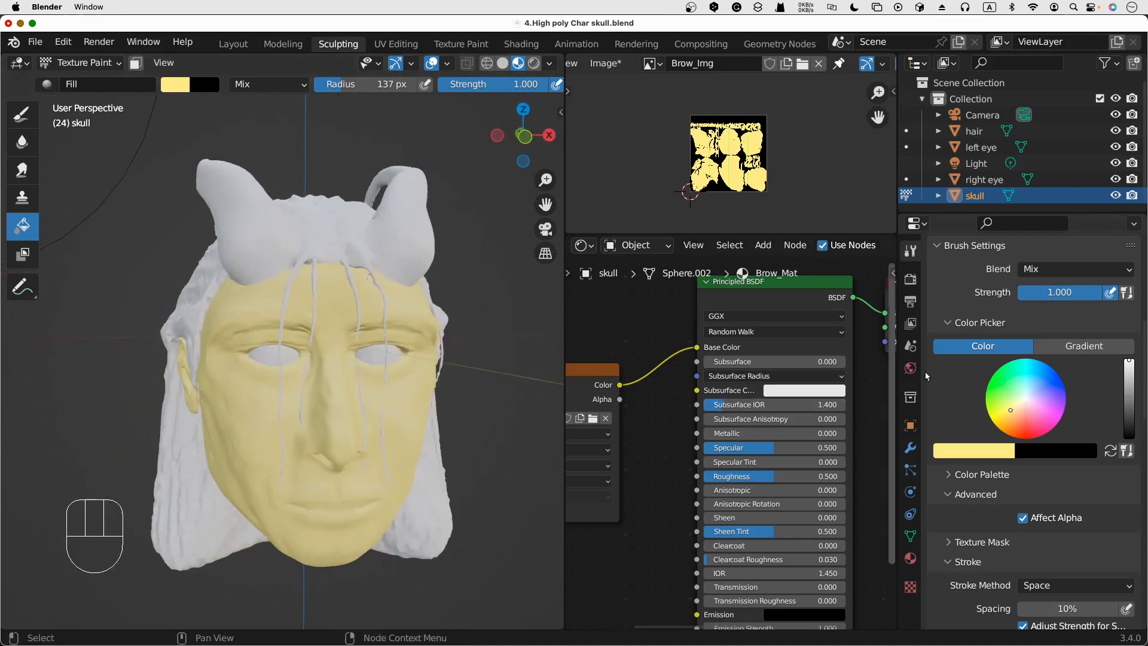
# Darken the yellow Fill color to value 0.772 and refill the skull texture
pyautogui.click(985, 450)
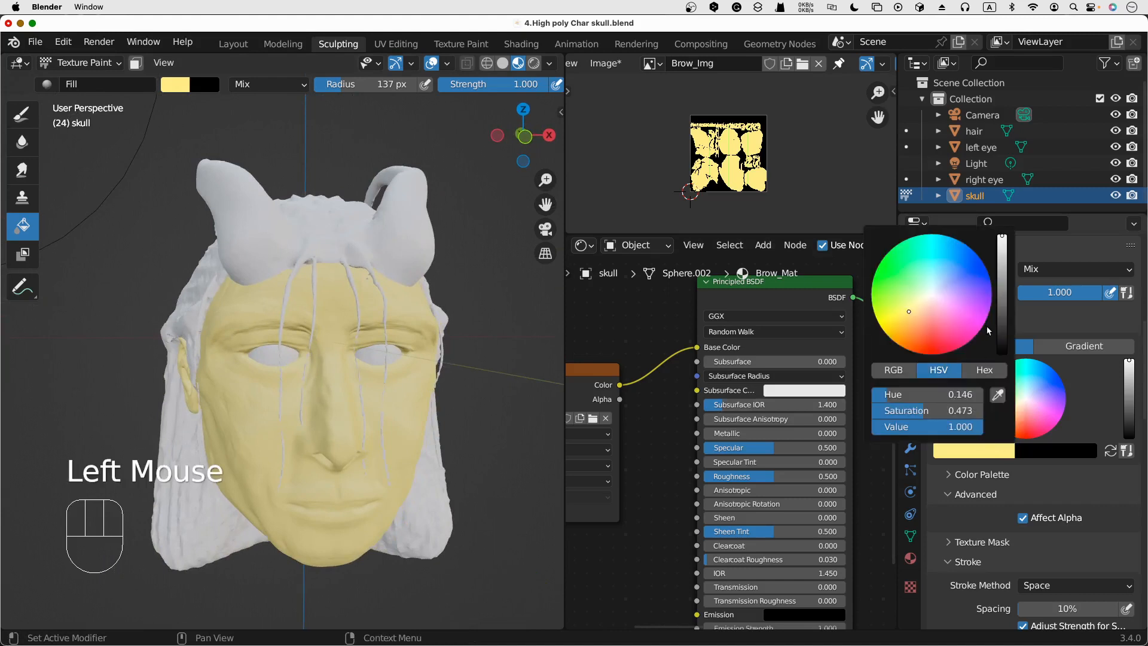
pyautogui.click(998, 258)
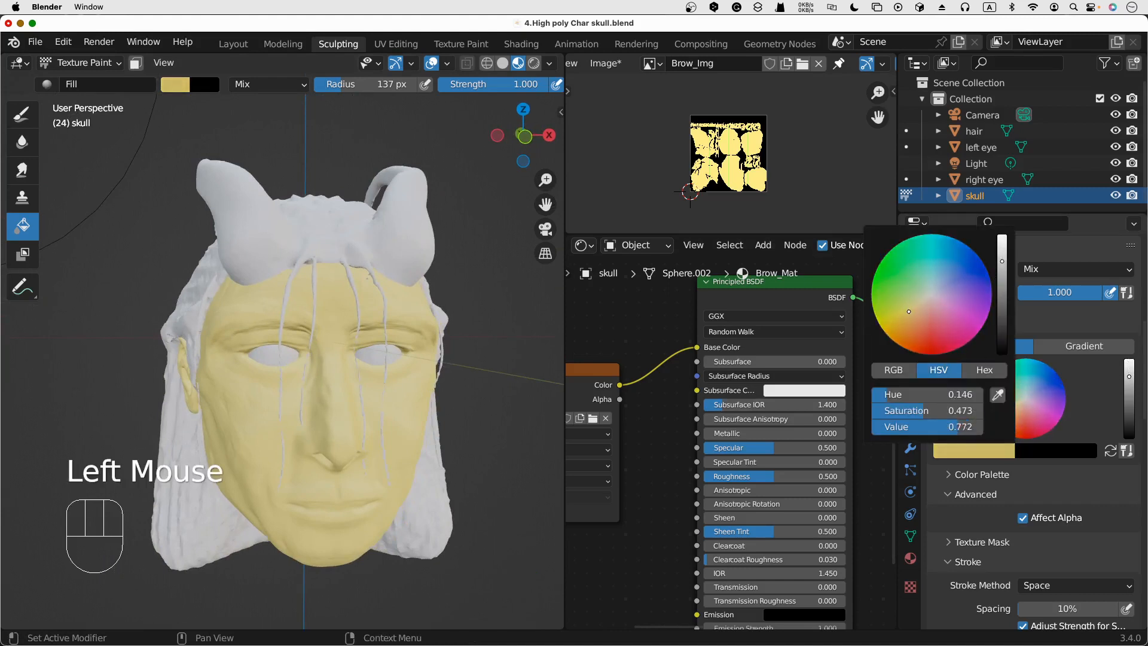
pyautogui.click(265, 476)
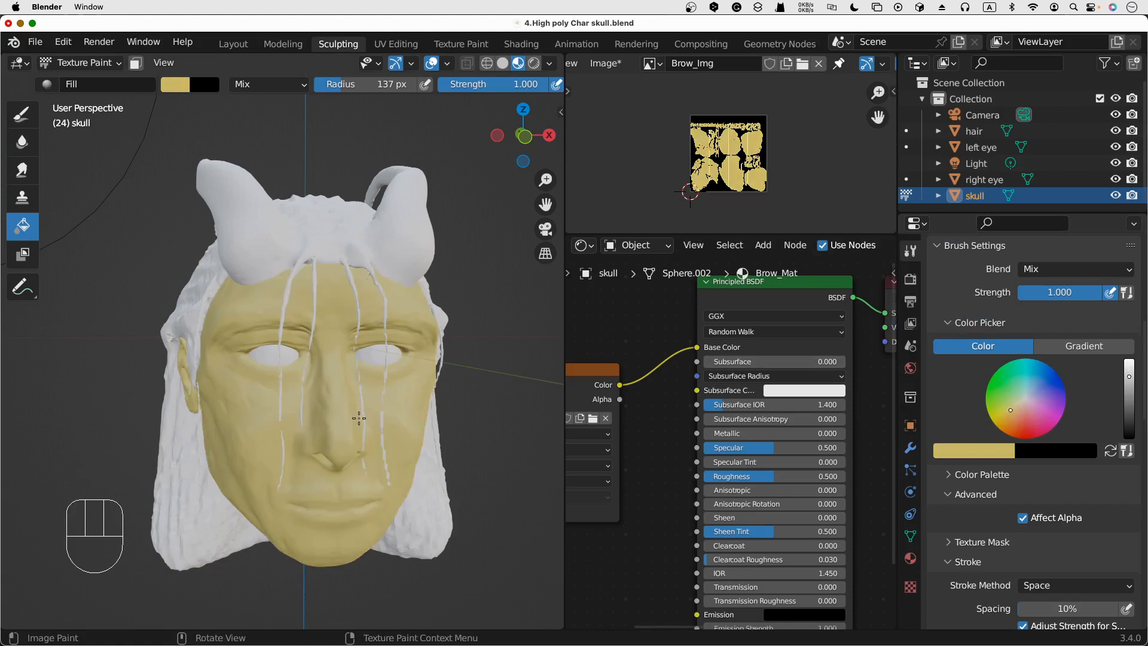
pyautogui.moveTo(456, 442); pyautogui.dragTo(444, 464, button='middle')
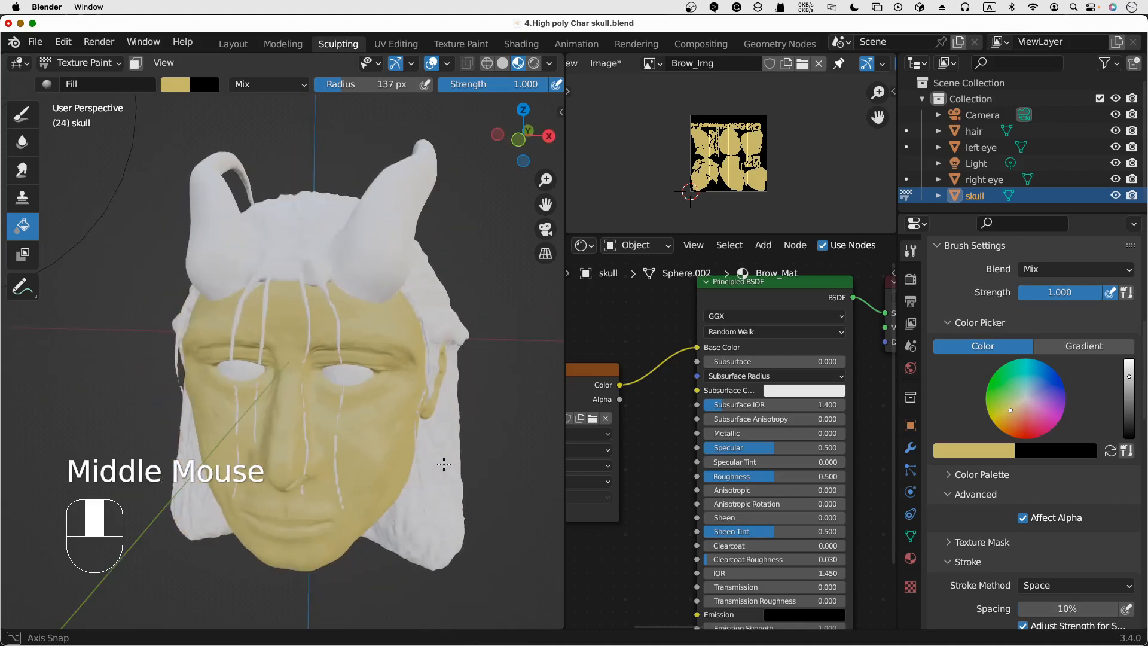
# Shift the Fill color slightly toward orange for a warm tan and refill the skull texture with it
pyautogui.click(976, 453)
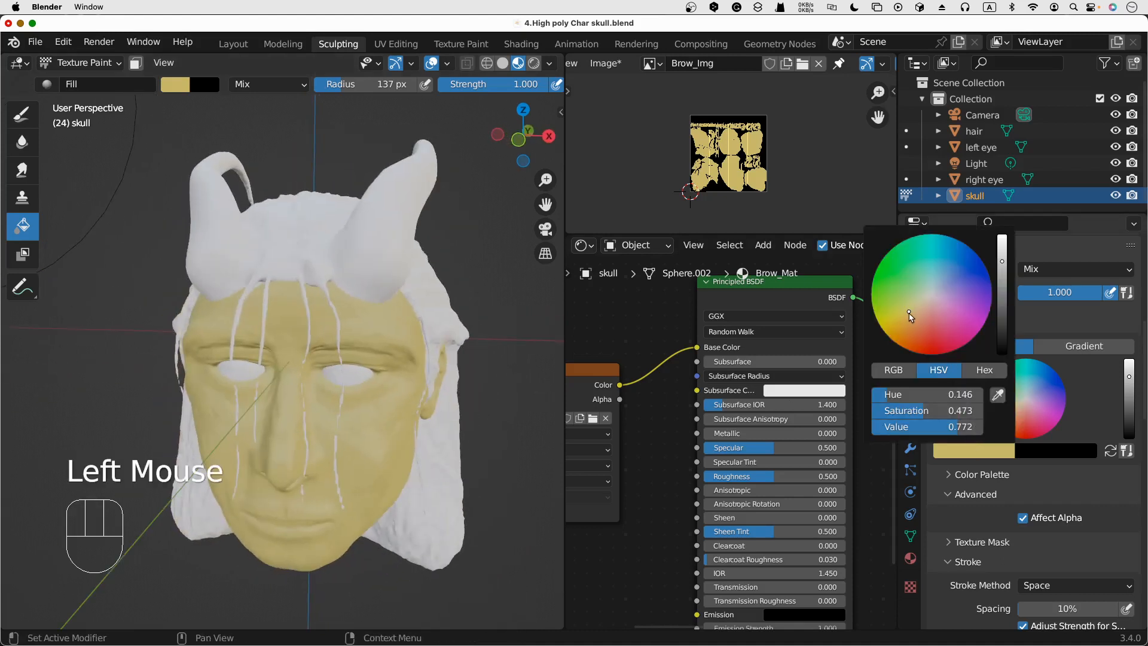
pyautogui.moveTo(911, 311); pyautogui.dragTo(912, 314)
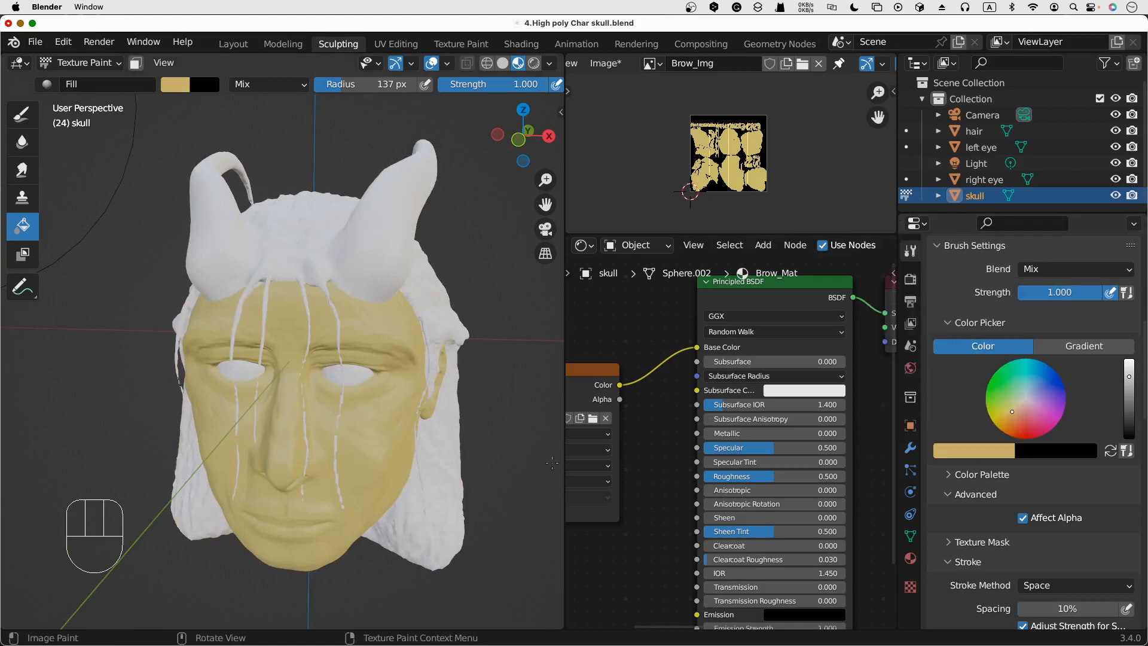
pyautogui.click(371, 461)
pyautogui.scroll(-2, 479, 448)
pyautogui.scroll(3, 478, 449)
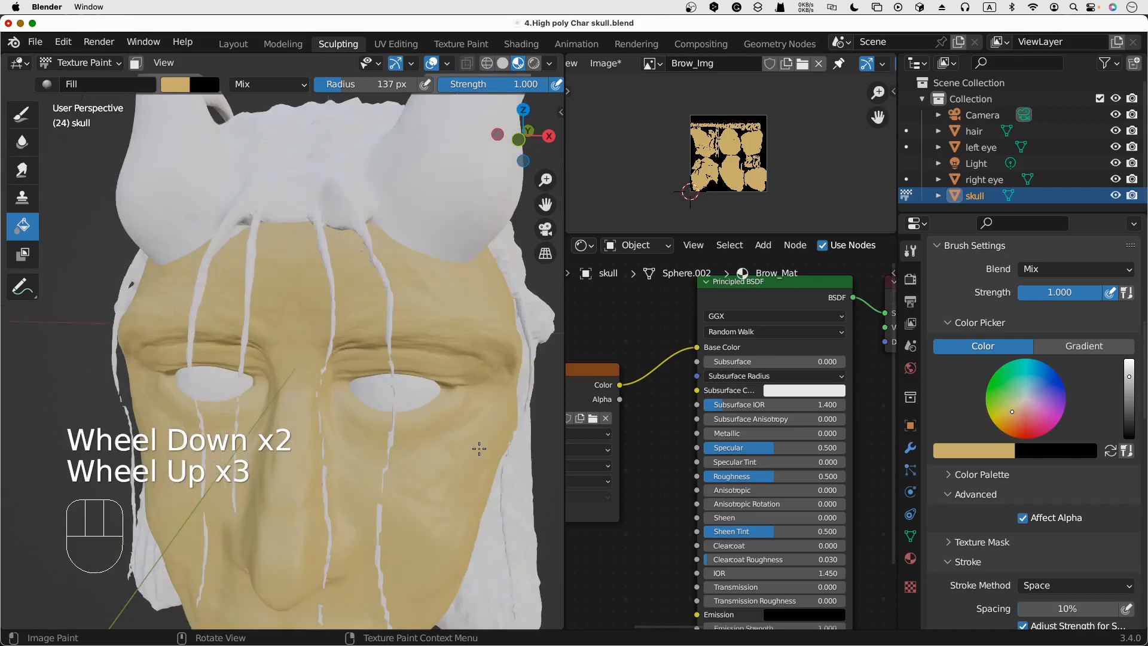
pyautogui.scroll(-2, 481, 448)
pyautogui.moveTo(483, 447); pyautogui.dragTo(457, 416, button='middle')
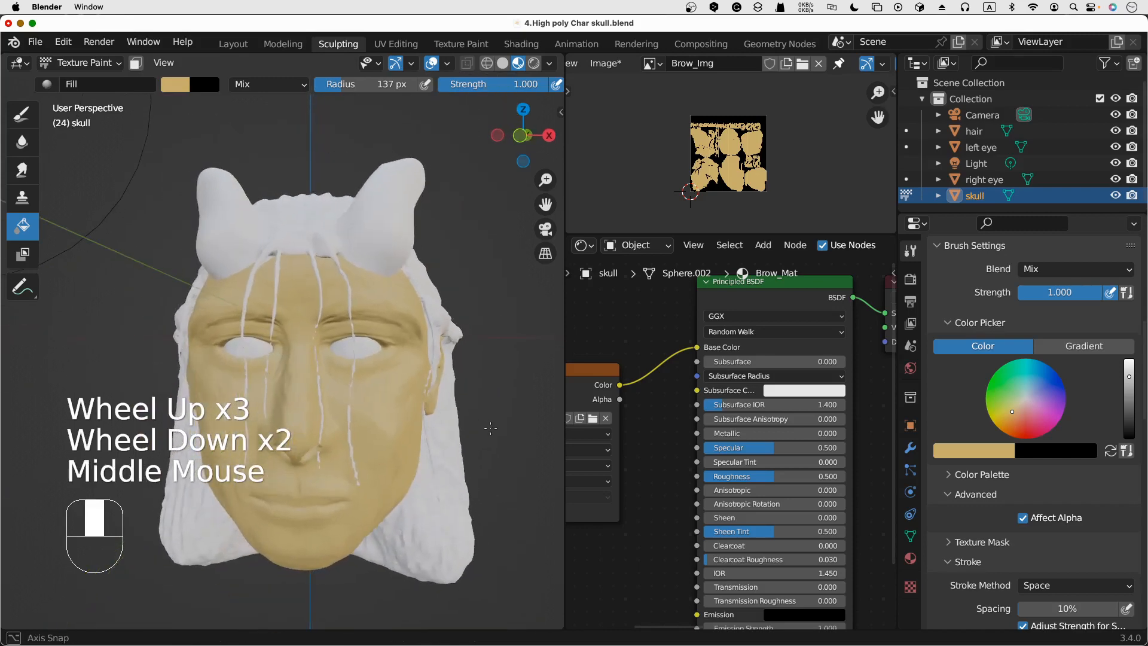
# Switch the viewport to Rendered shading and examine the tan face from several angles and distances
pyautogui.click(532, 64)
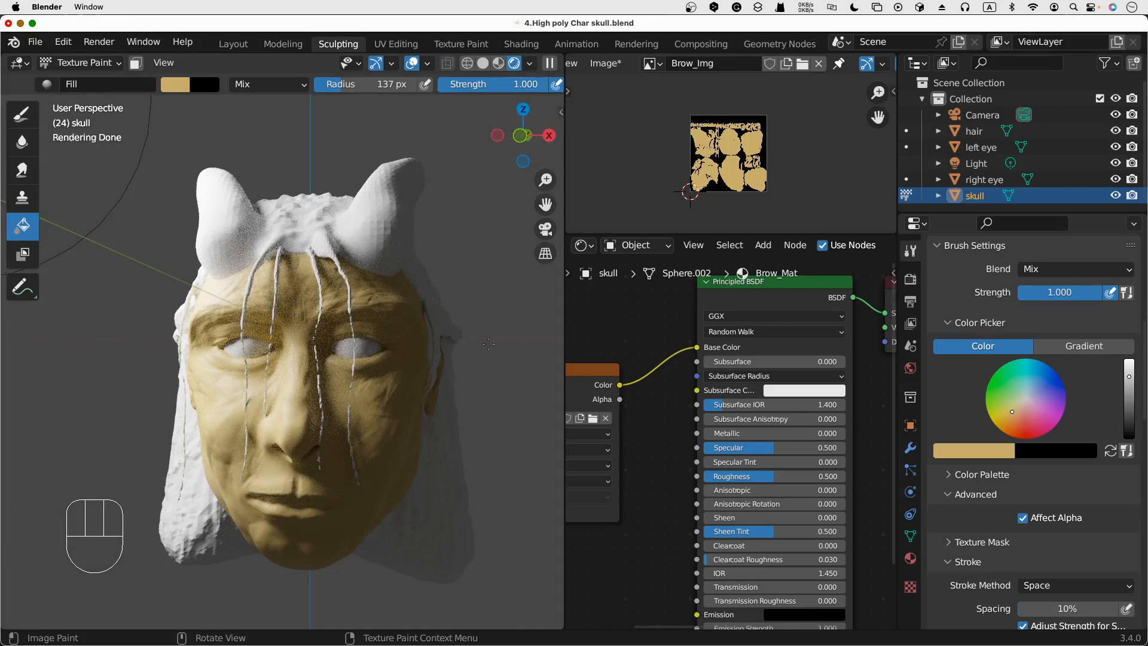
pyautogui.scroll(-3, 509, 411)
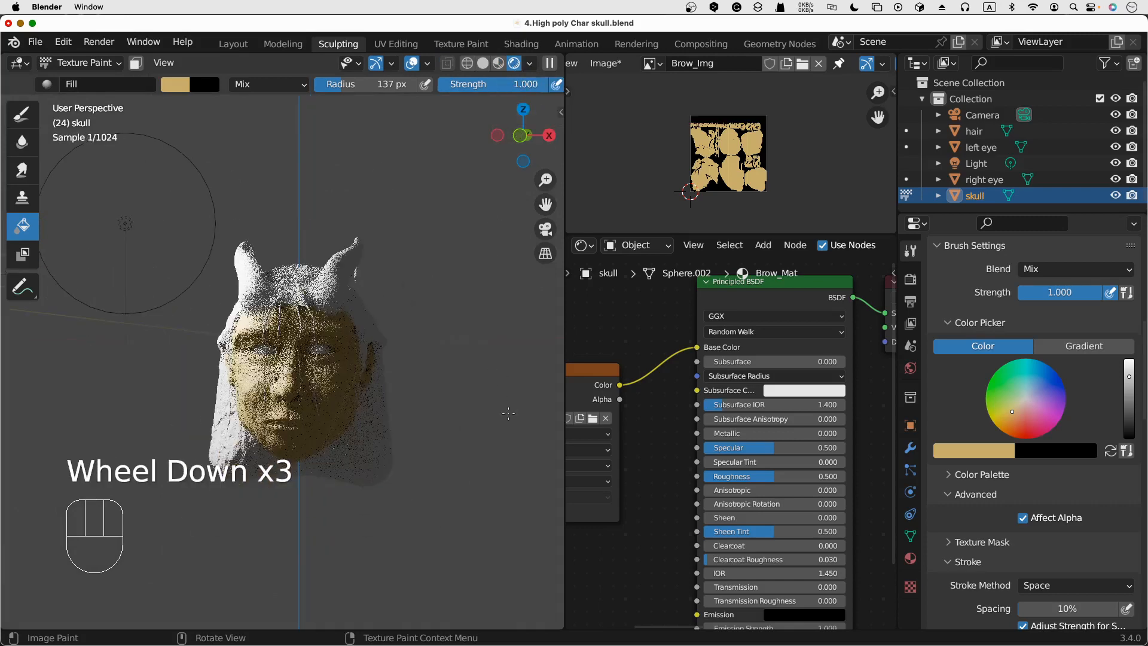
pyautogui.scroll(2, 387, 500)
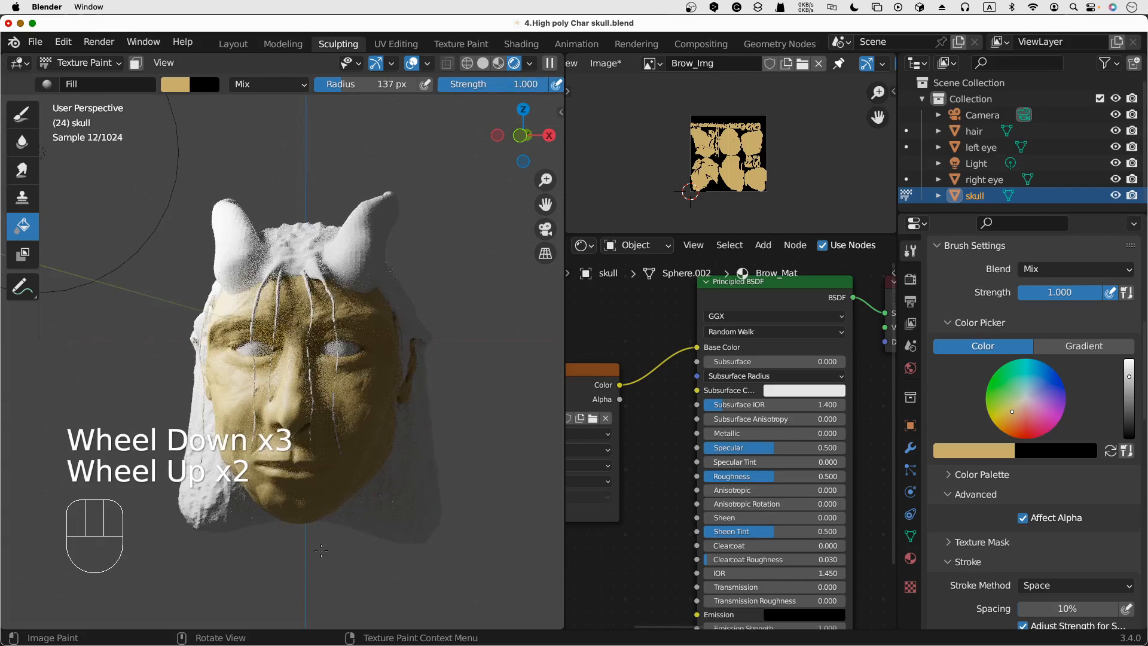
pyautogui.moveTo(387, 500); pyautogui.dragTo(438, 517, button='middle')
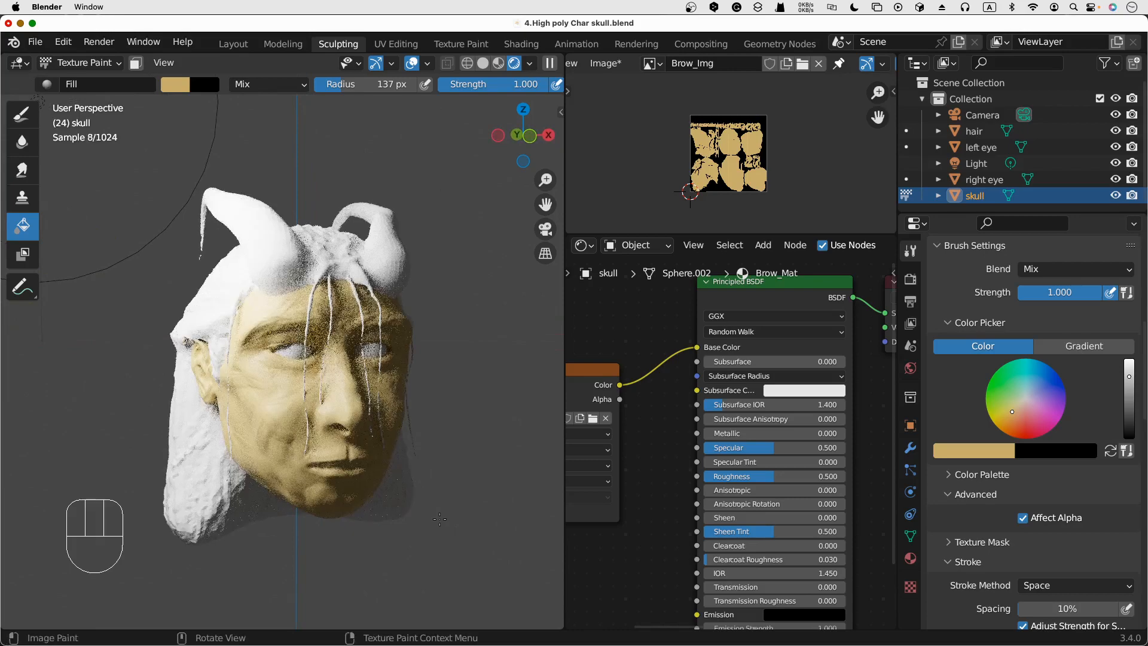
pyautogui.scroll(-2, 439, 515)
pyautogui.scroll(2, 438, 514)
pyautogui.scroll(1, 437, 513)
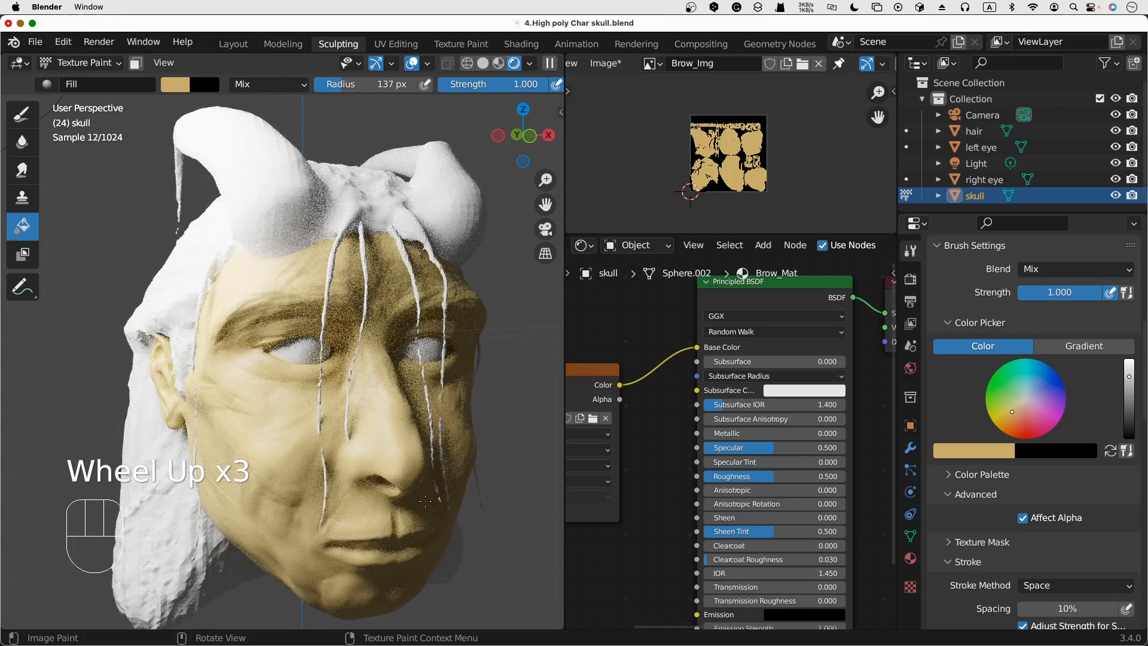
pyautogui.moveTo(484, 449); pyautogui.dragTo(511, 451, button='middle')
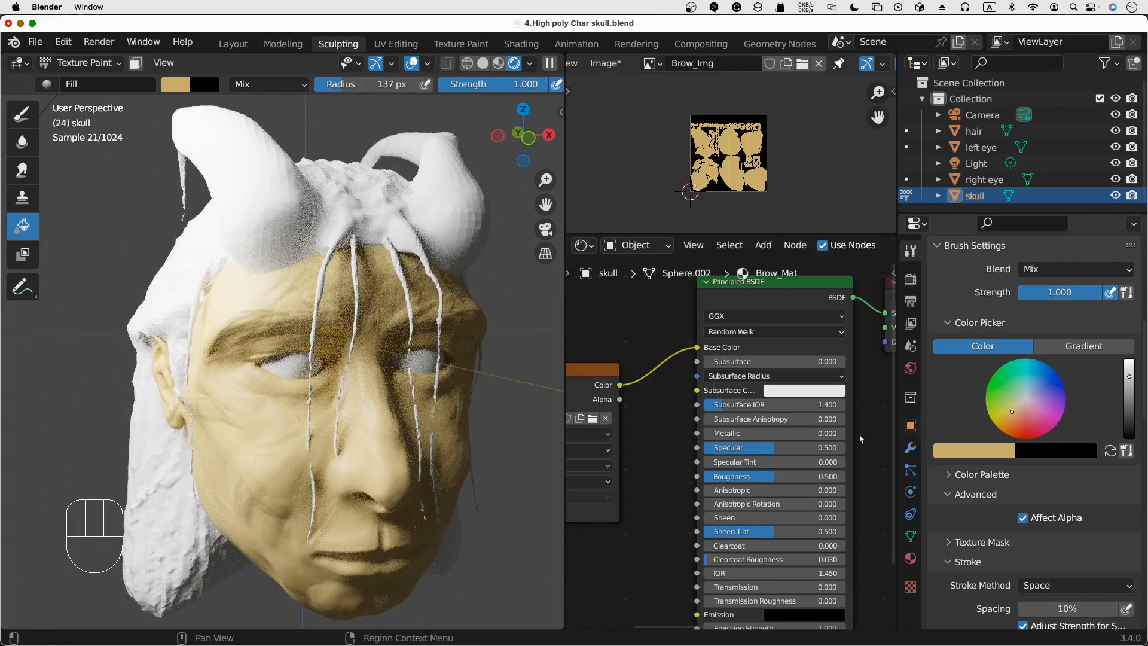
# Set the Fill color to hue 0.102, saturation 0.481 and value 0.678, refill the skull texture, and refresh the Rendered preview
pyautogui.click(970, 453)
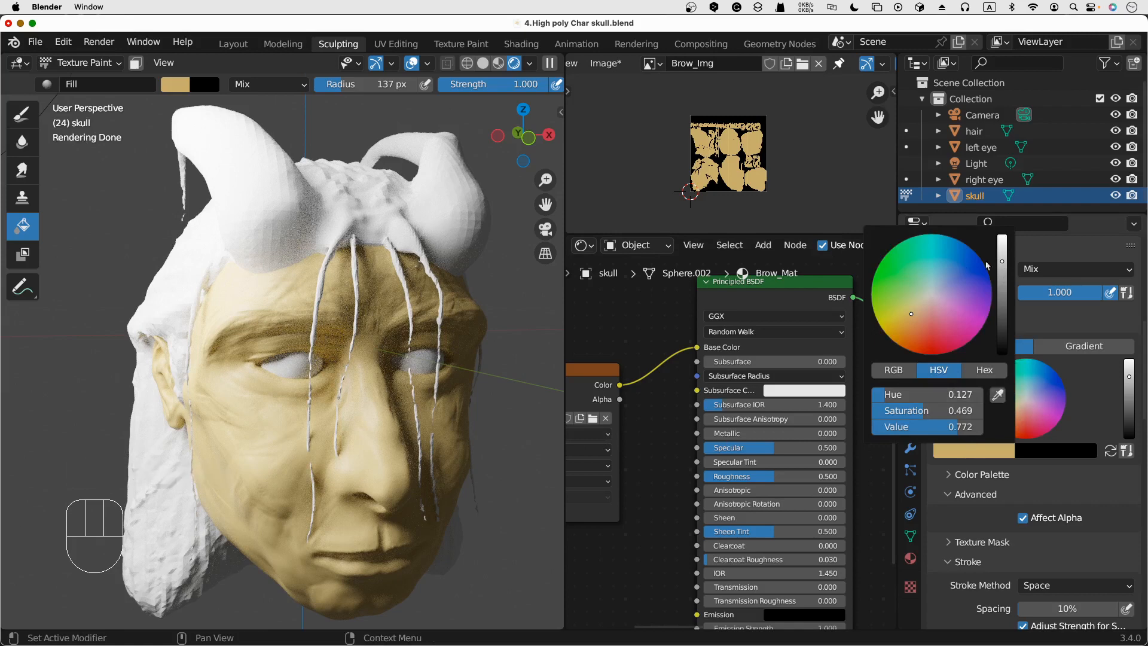
pyautogui.moveTo(912, 317); pyautogui.dragTo(914, 317)
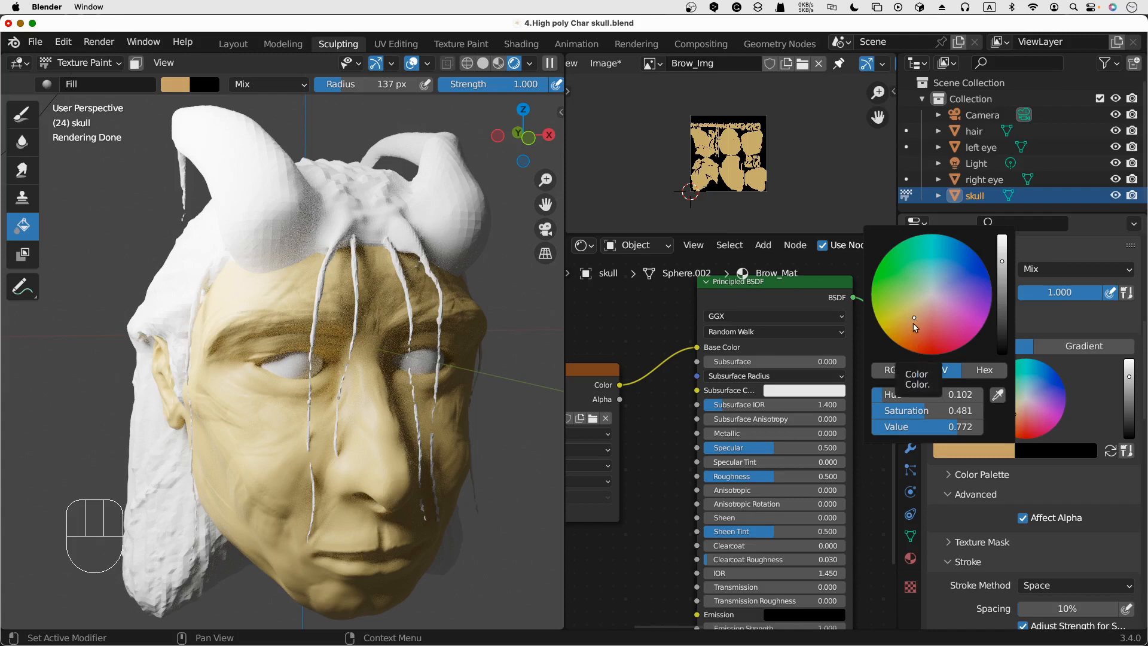
pyautogui.moveTo(1002, 270); pyautogui.dragTo(1002, 273)
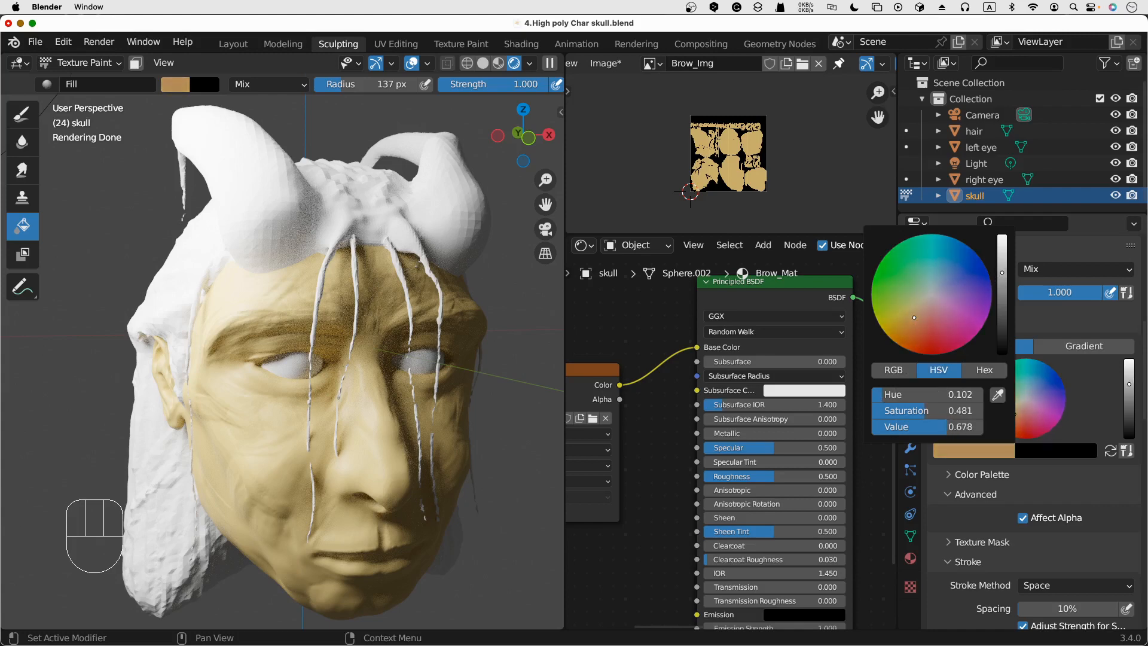
pyautogui.click(267, 460)
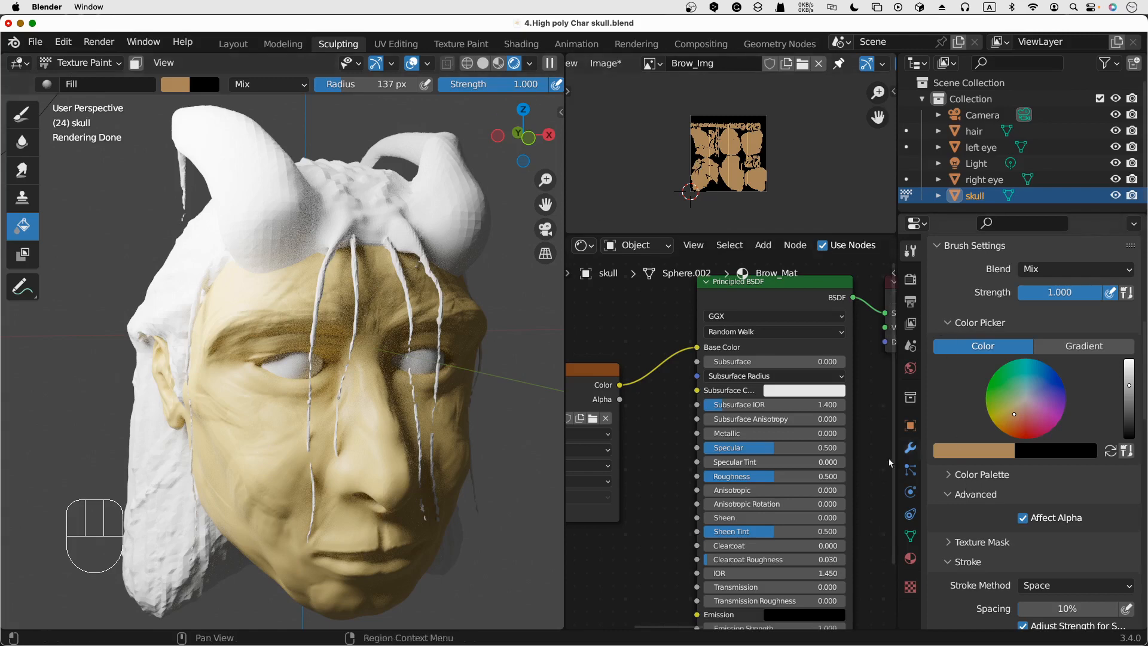
pyautogui.click(289, 456)
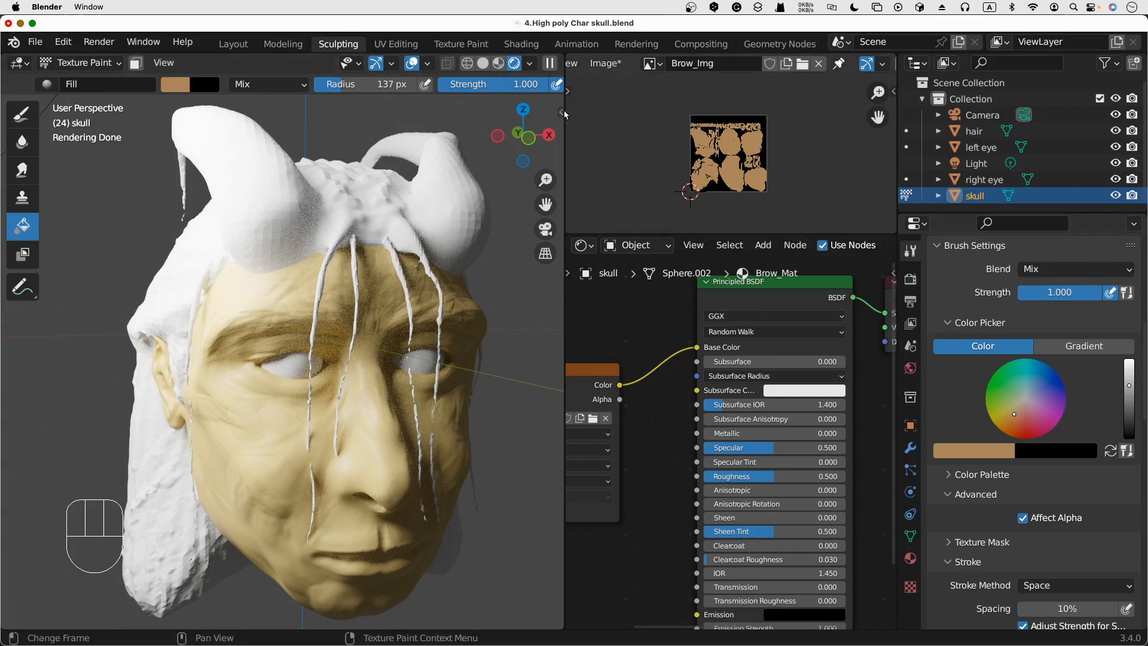
pyautogui.click(498, 64)
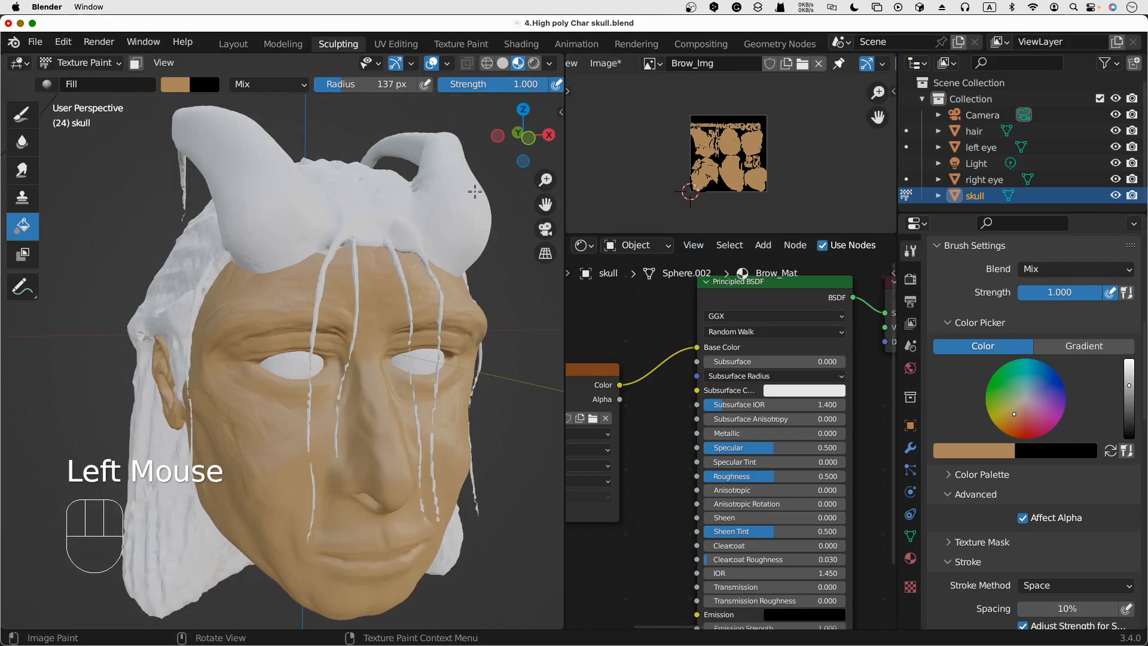
pyautogui.click(534, 64)
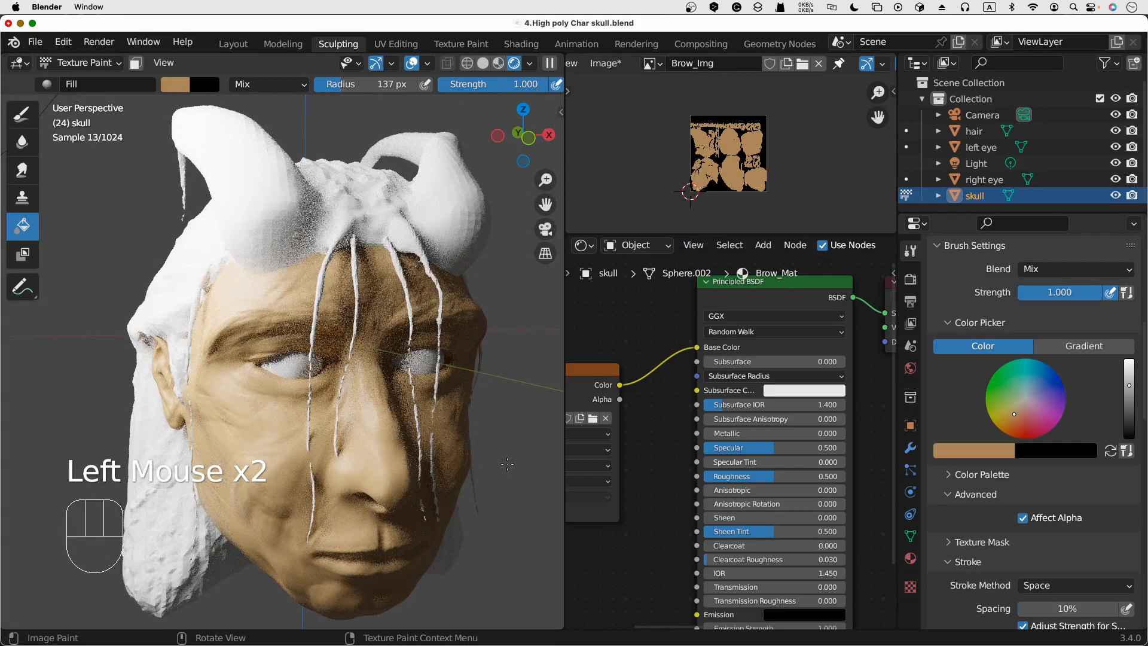
# Examine the brown-tan face in Rendered shading from the front, three-quarter and side angles, near and far, in perspective and orthographic views
pyautogui.moveTo(507, 464)
pyautogui.mouseDown(button='middle')
pyautogui.moveTo(462, 461)
pyautogui.moveTo(476, 432)
pyautogui.mouseUp(button='middle')
pyautogui.scroll(-2, 467, 461)
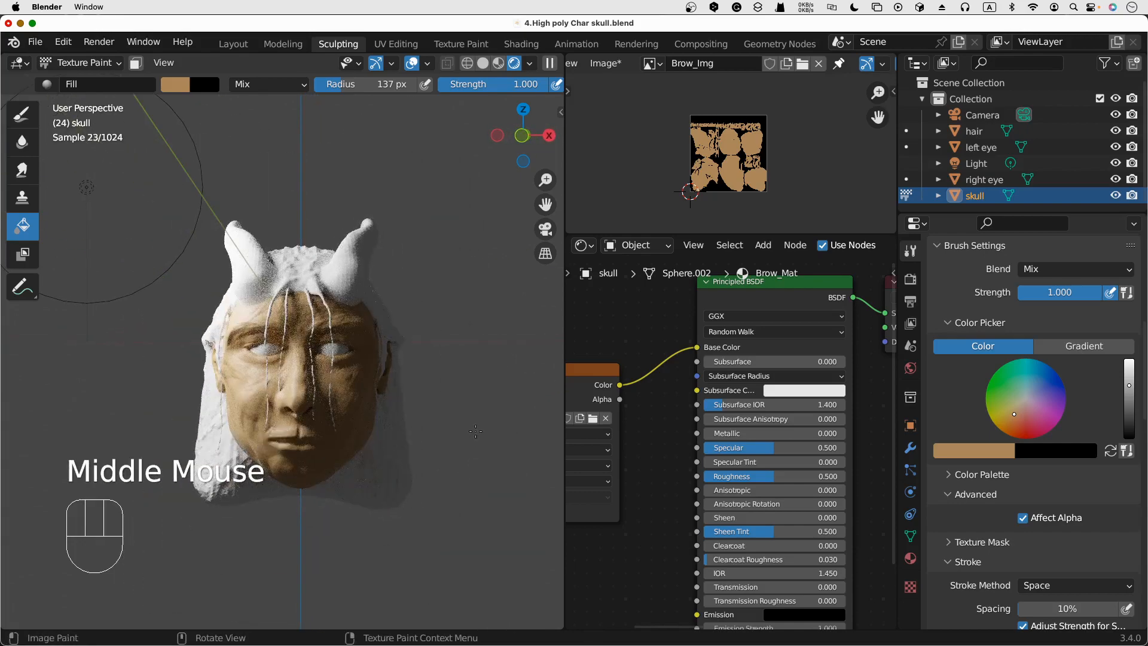
pyautogui.scroll(-4, 482, 435)
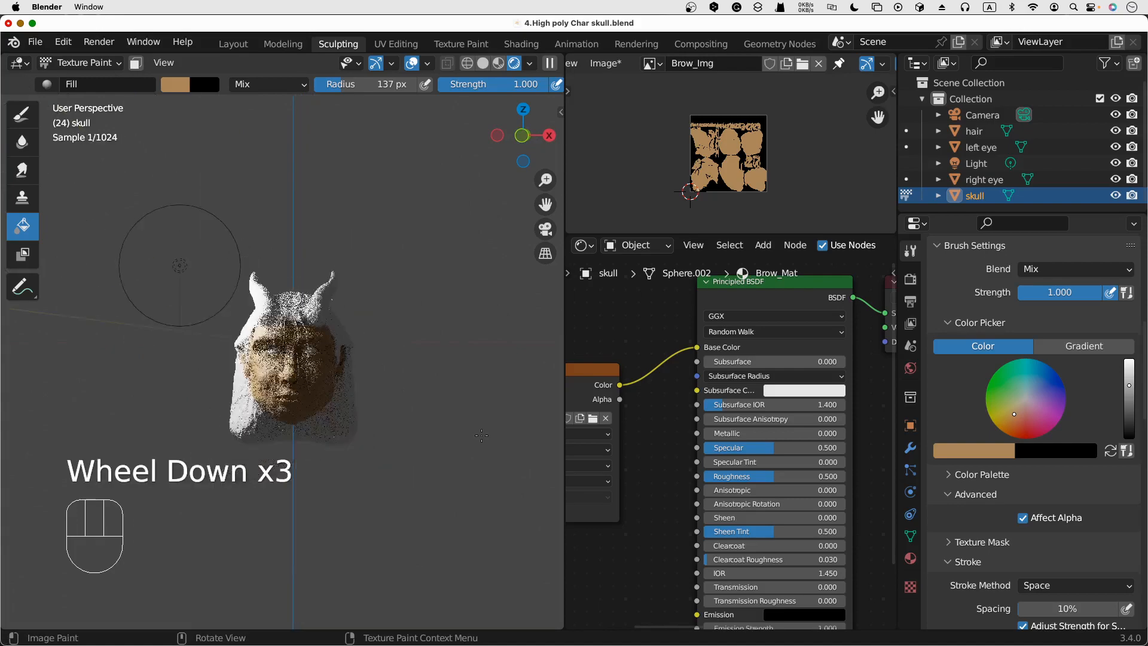
pyautogui.scroll(4, 483, 435)
pyautogui.moveTo(485, 435); pyautogui.dragTo(532, 441, button='middle')
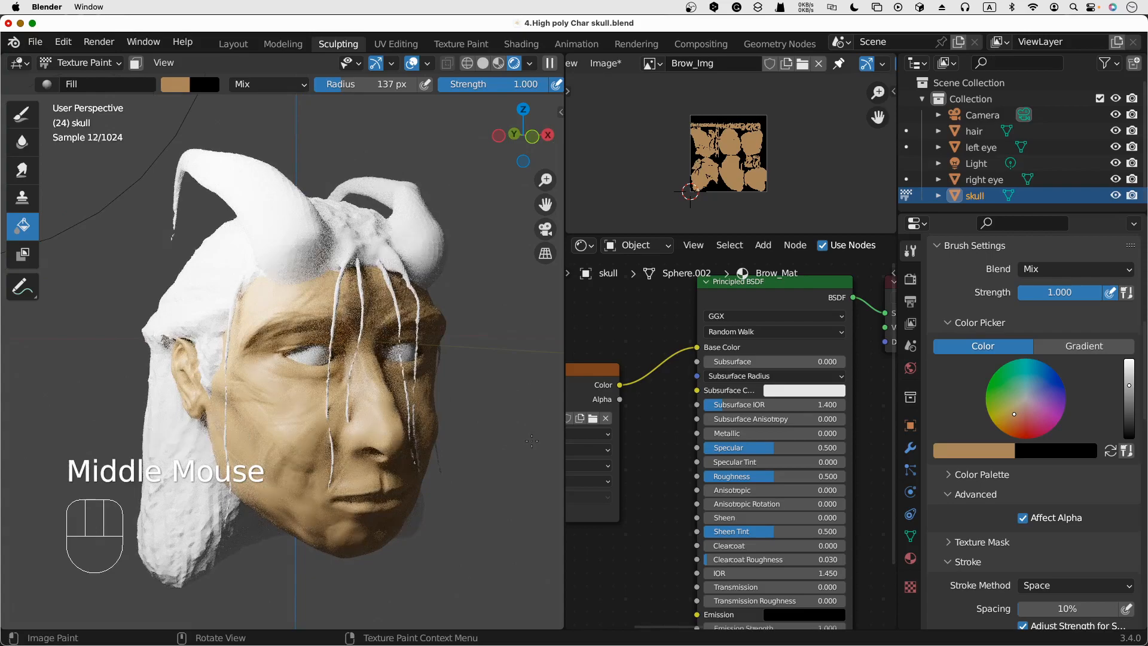
pyautogui.scroll(2, 355, 391)
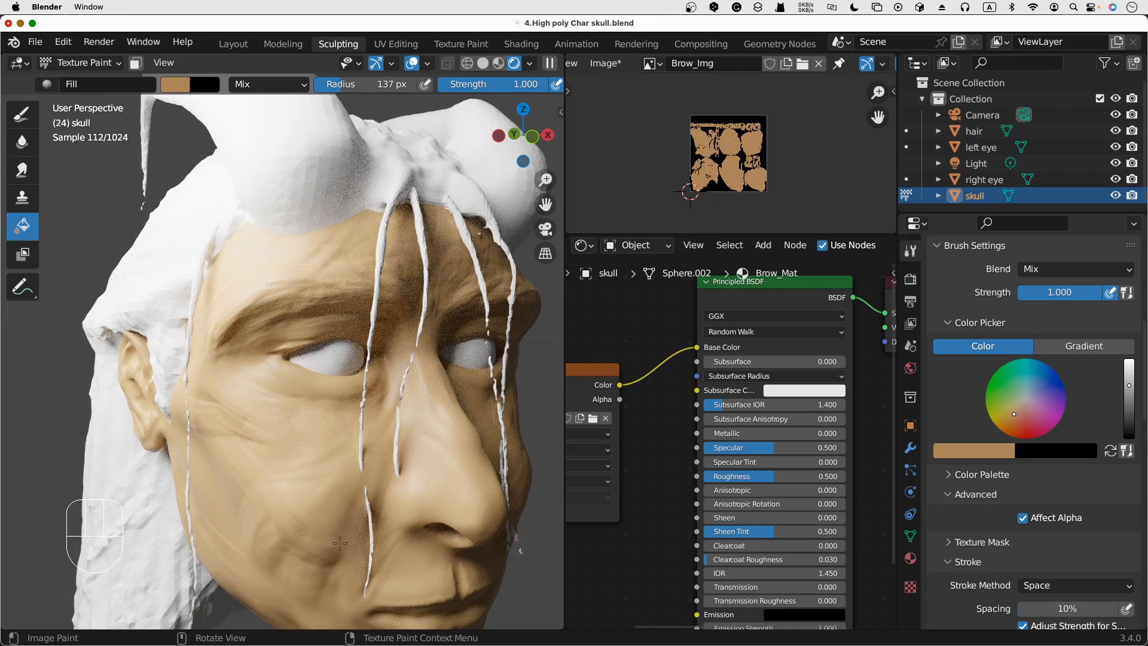
pyautogui.scroll(-1, 340, 538)
pyautogui.moveTo(126, 416); pyautogui.dragTo(214, 544, button='middle')
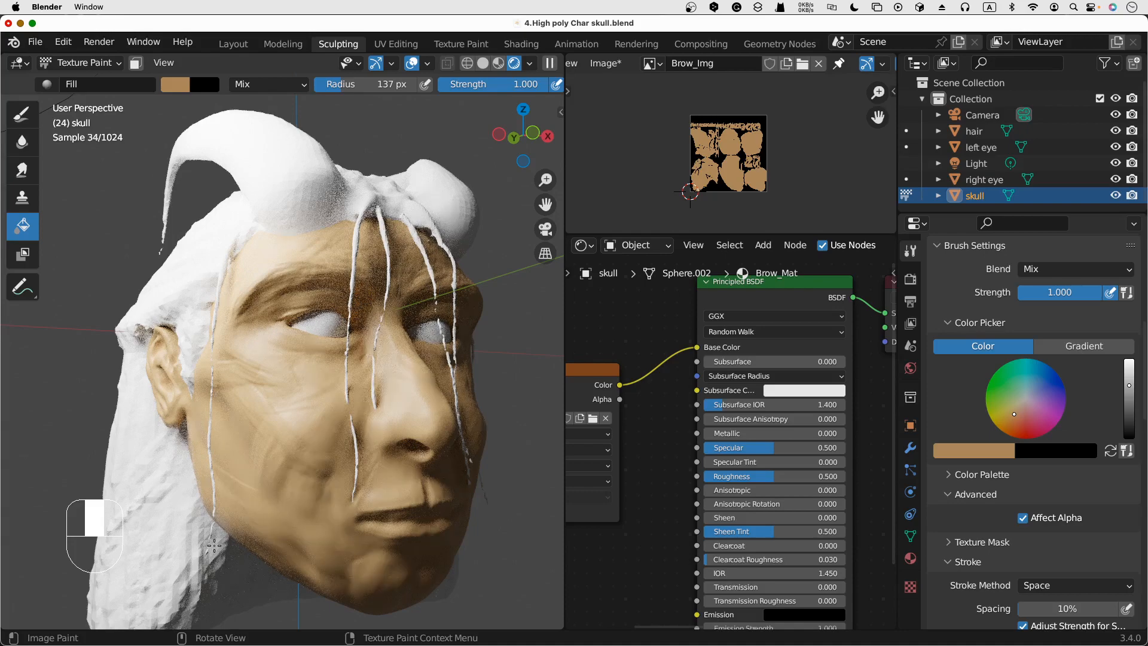
pyautogui.scroll(-2, 462, 406)
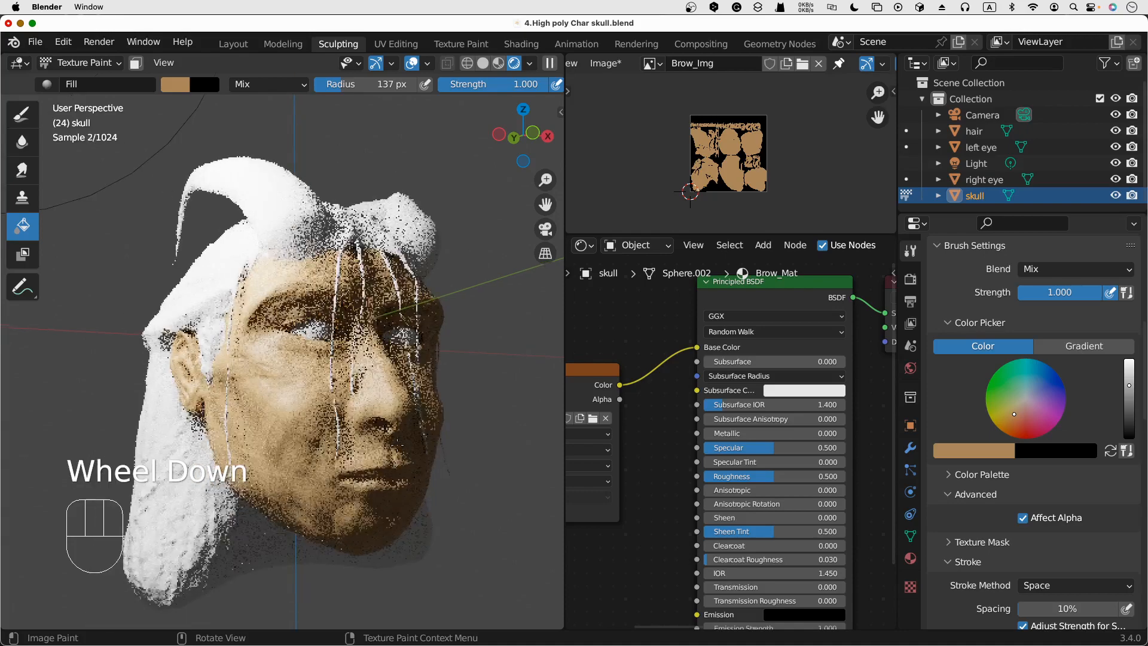
pyautogui.moveTo(462, 407); pyautogui.dragTo(480, 404, button='middle')
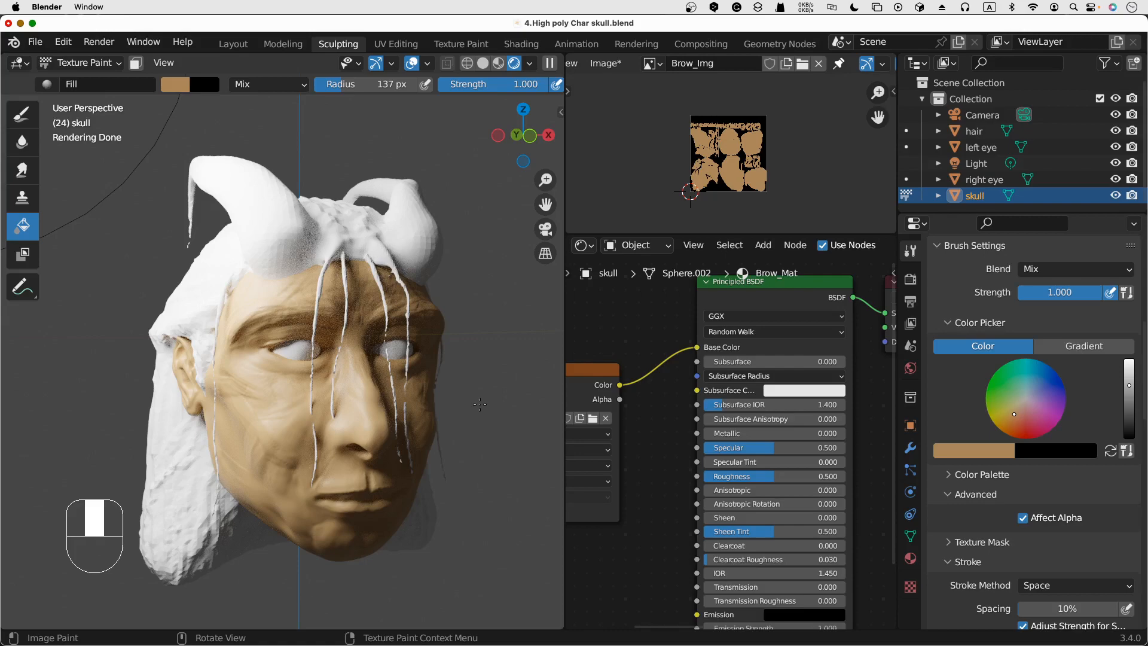
pyautogui.scroll(-1, 479, 404)
pyautogui.scroll(2, 479, 404)
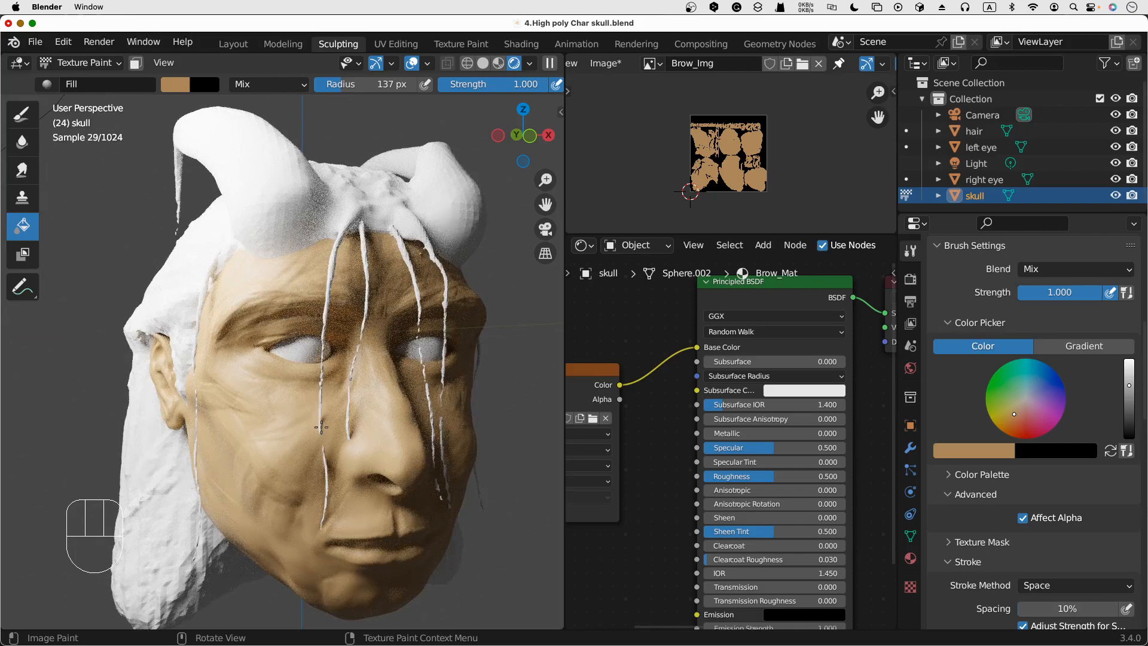
pyautogui.moveTo(385, 424); pyautogui.dragTo(416, 387, button='middle')
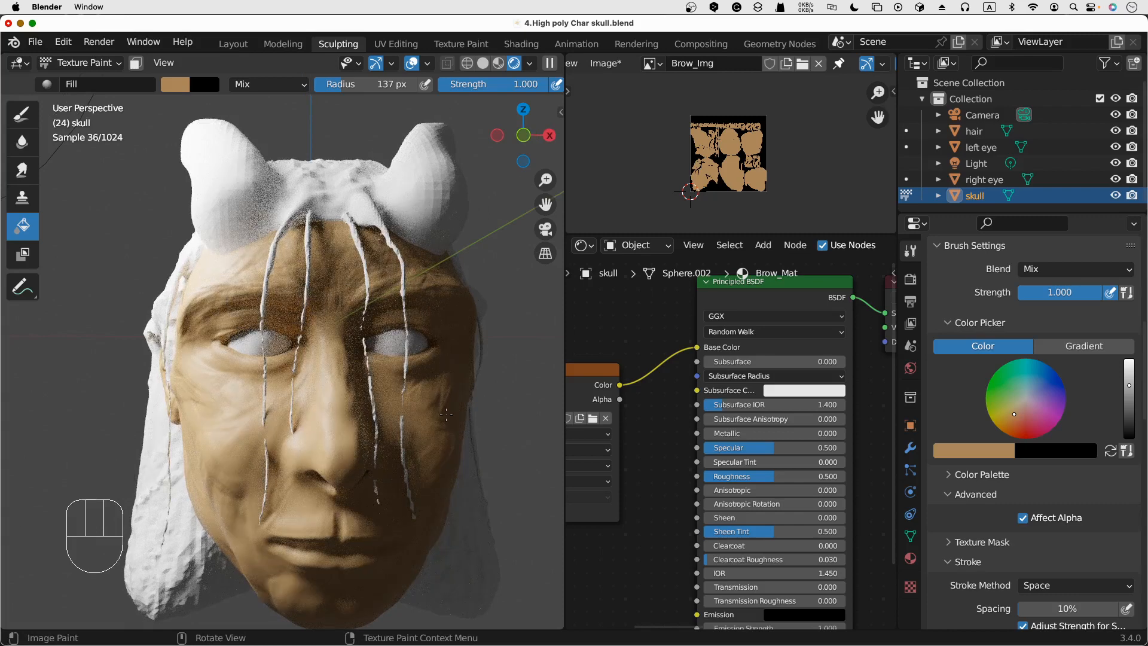
pyautogui.scroll(-3, 446, 415)
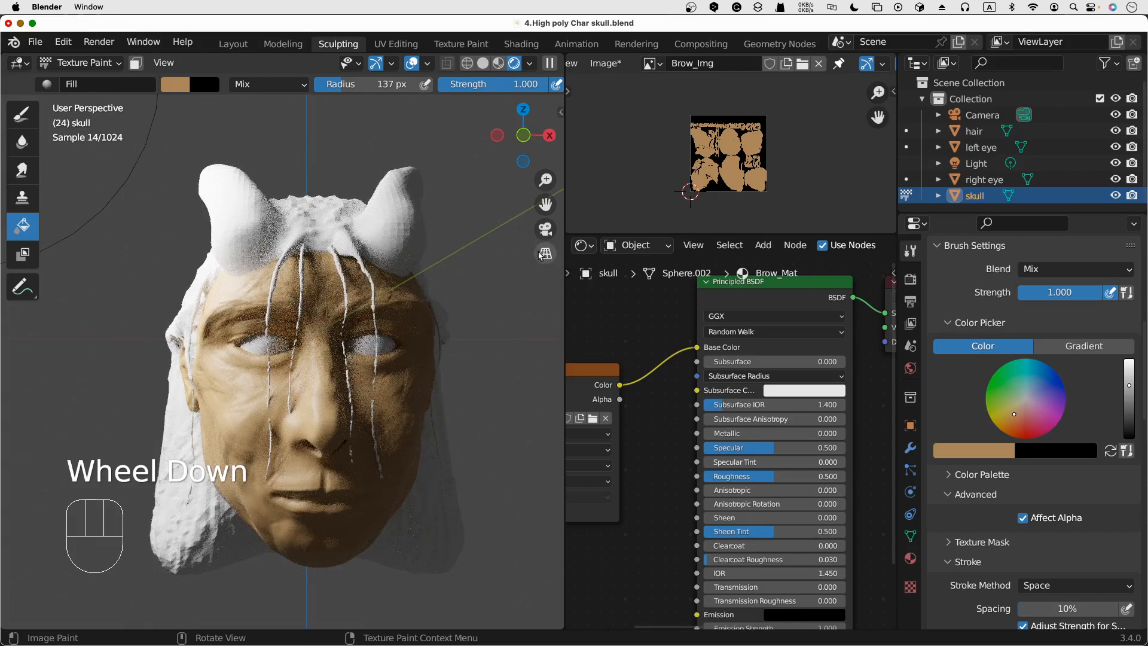
pyautogui.click(545, 254)
pyautogui.moveTo(521, 330)
pyautogui.mouseDown(button='middle')
pyautogui.moveTo(512, 340)
pyautogui.moveTo(519, 332)
pyautogui.mouseUp(button='middle')
pyautogui.click(544, 254)
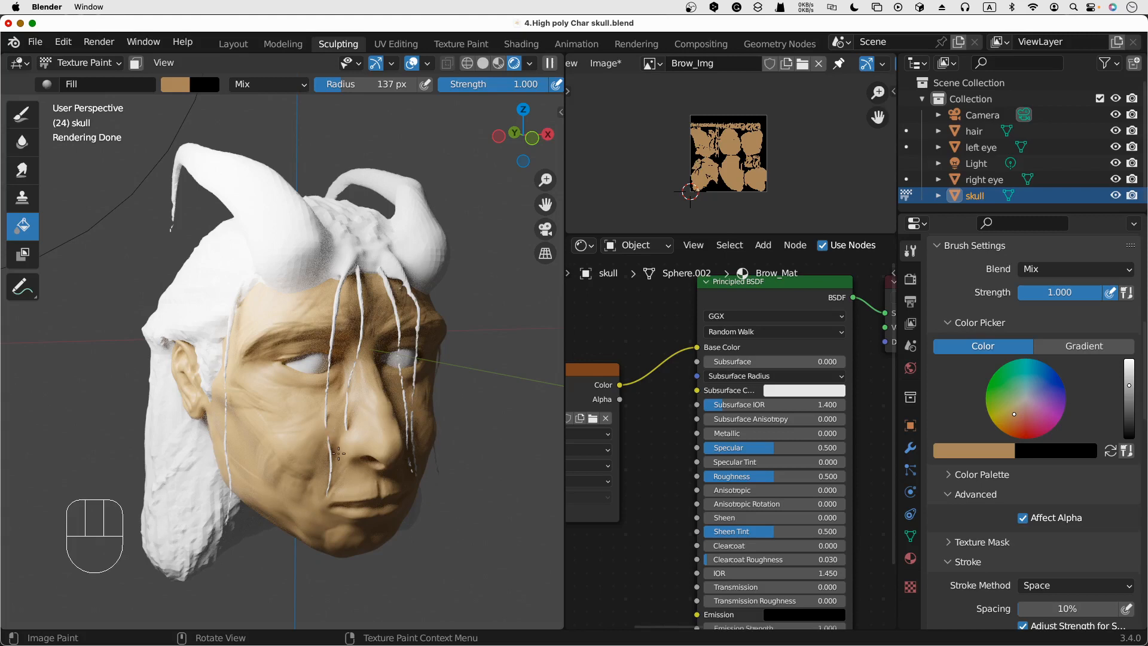
pyautogui.moveTo(472, 475); pyautogui.dragTo(458, 473, button='middle')
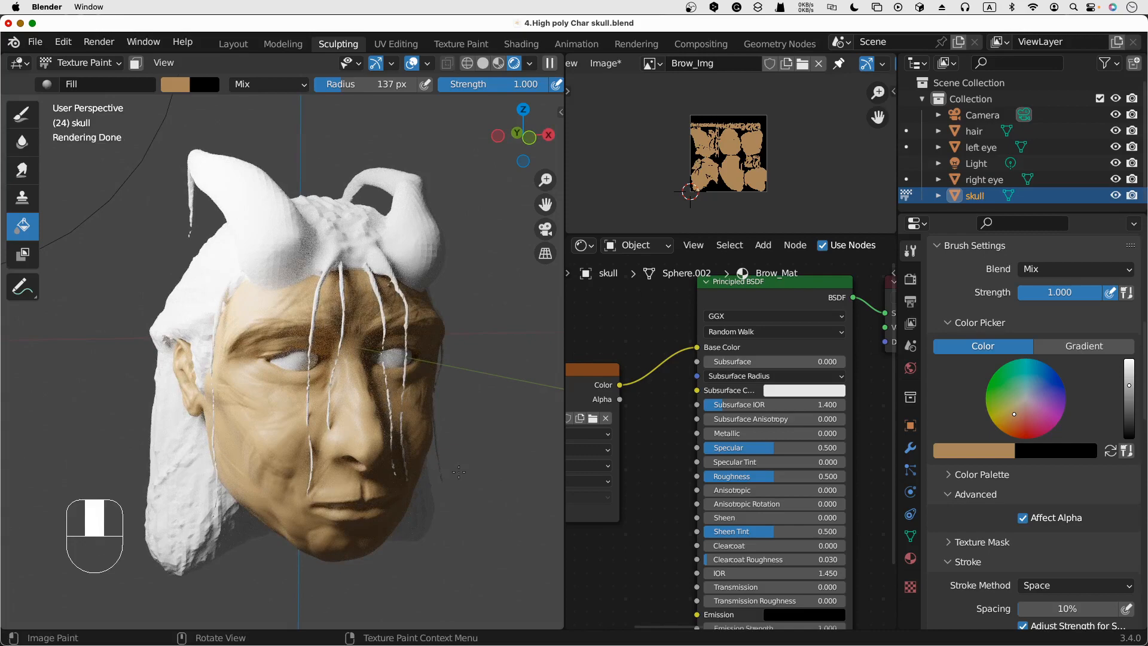
pyautogui.scroll(-3, 156, 280)
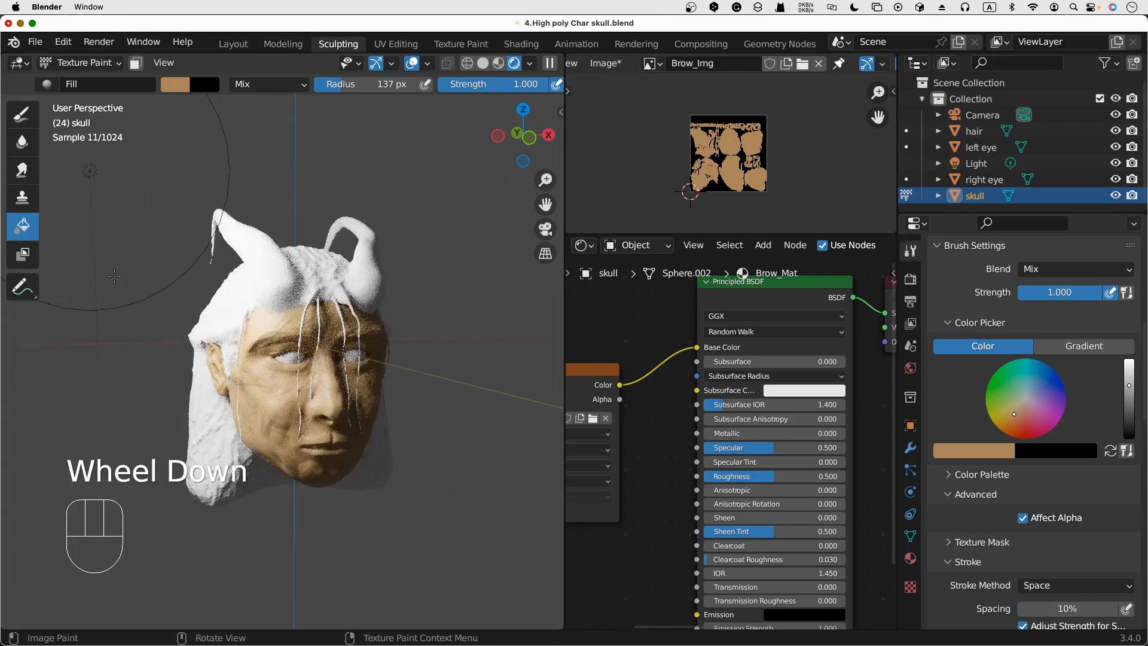
pyautogui.moveTo(156, 280); pyautogui.dragTo(418, 331, button='middle')
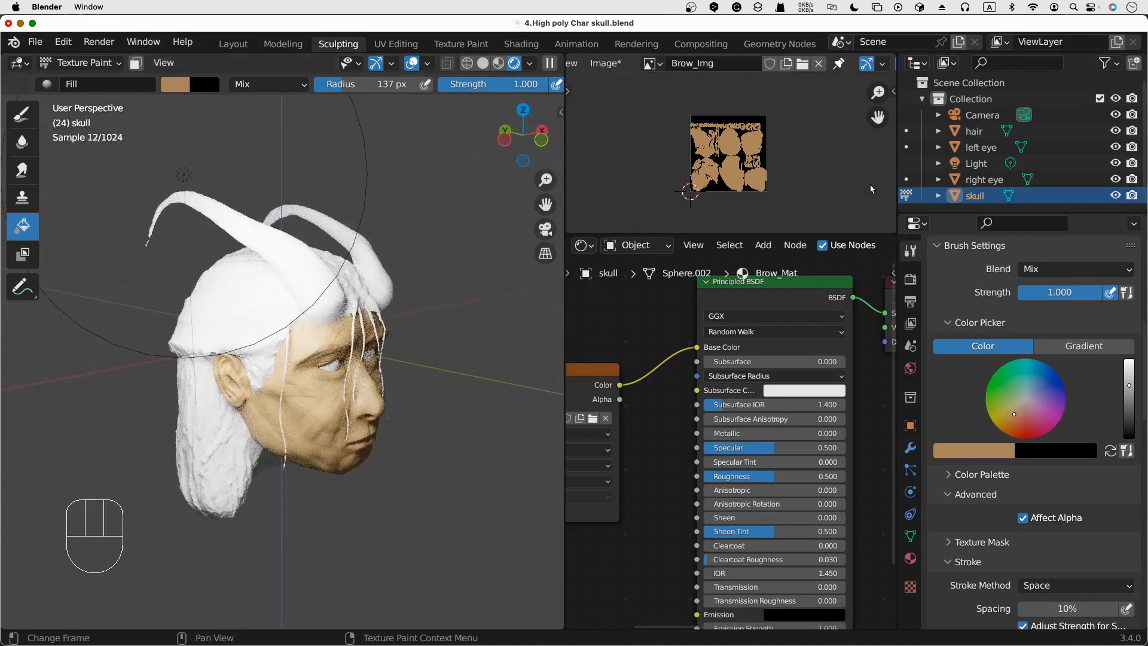
# Disable the hair object in renders, hide it in the viewport, and inspect the bare head's skin color
pyautogui.click(959, 130)
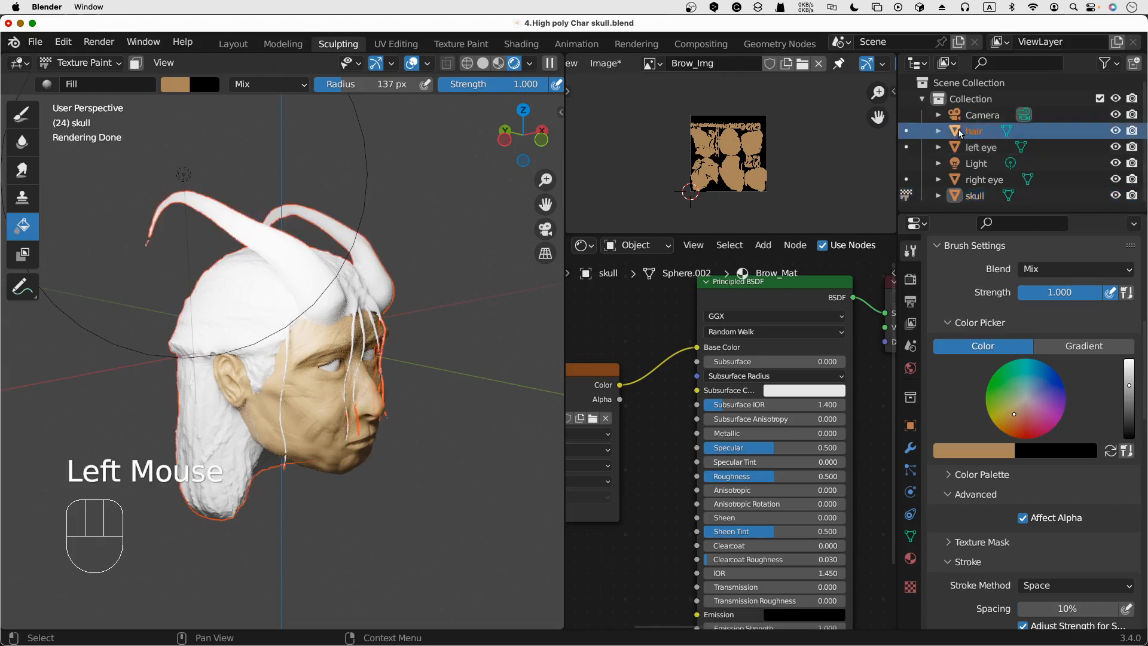
pyautogui.click(1115, 131)
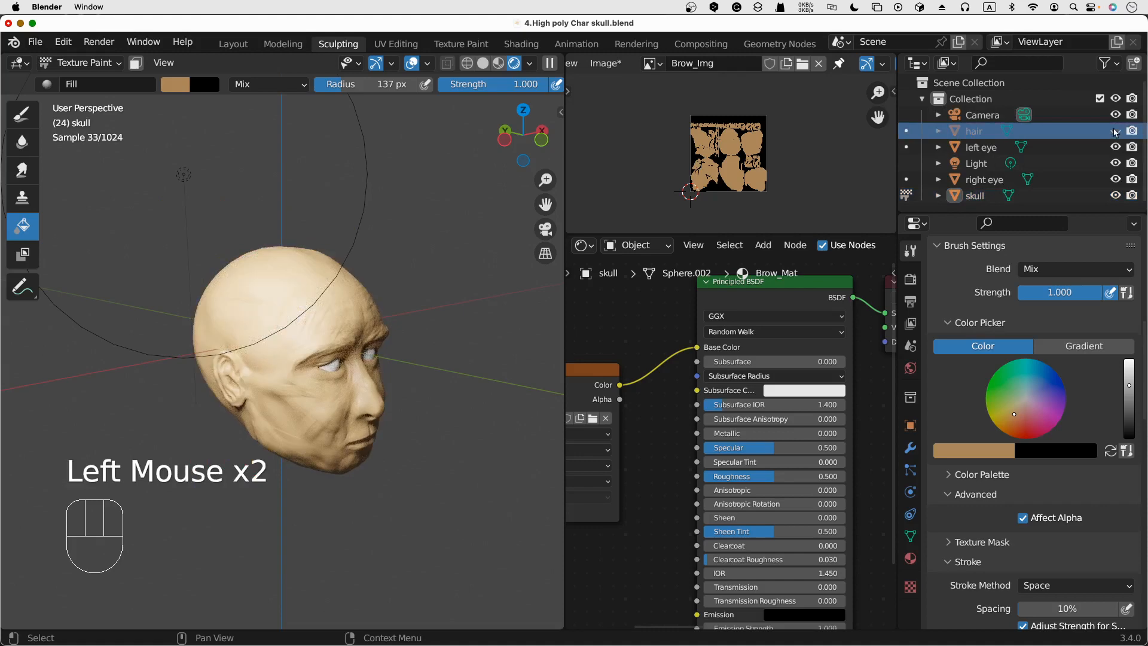
pyautogui.click(1116, 131)
pyautogui.click(1133, 131)
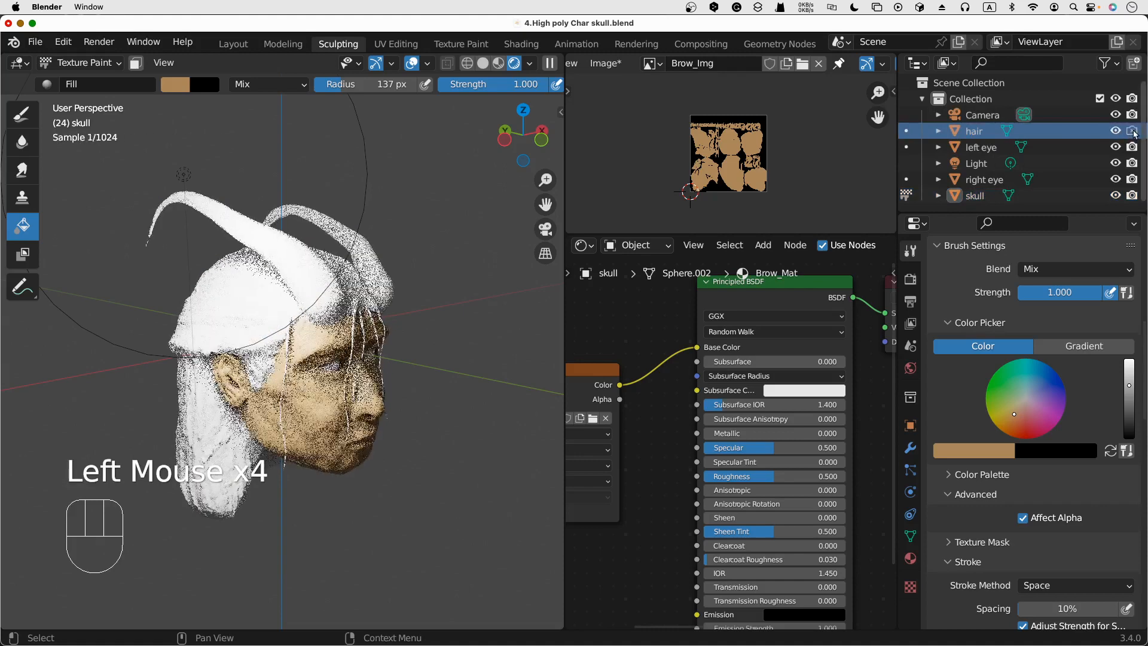
pyautogui.click(1116, 131)
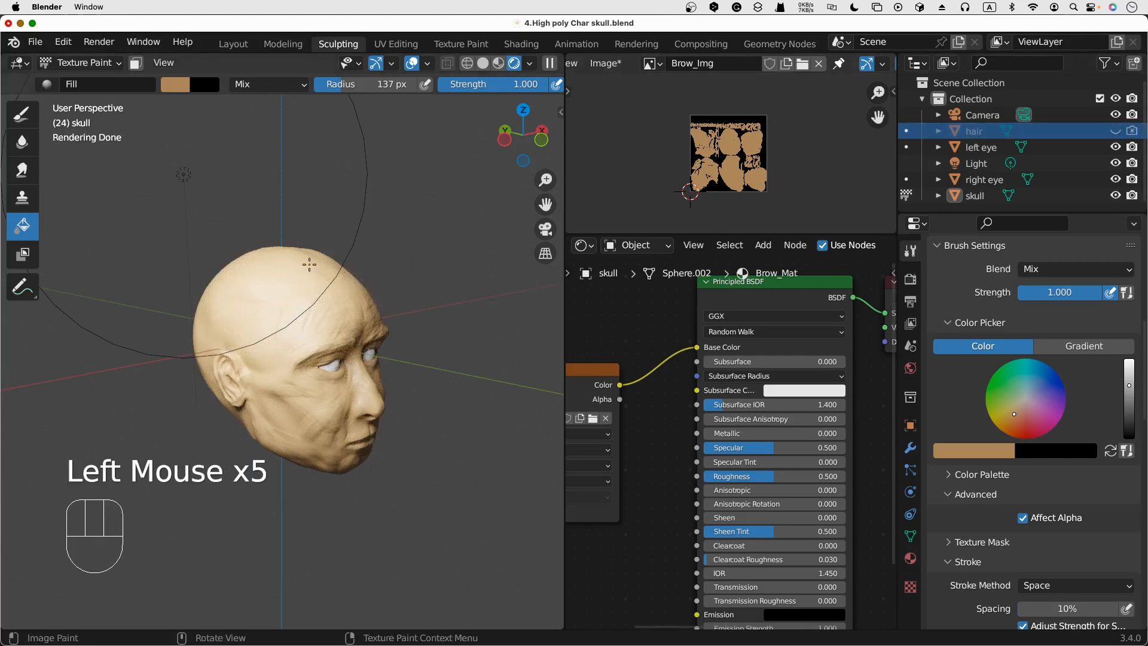
pyautogui.moveTo(449, 305)
pyautogui.mouseDown(button='middle')
pyautogui.moveTo(472, 306)
pyautogui.moveTo(419, 308)
pyautogui.moveTo(457, 308)
pyautogui.mouseUp(button='middle')
pyautogui.scroll(-3, 457, 309)
pyautogui.scroll(4, 457, 309)
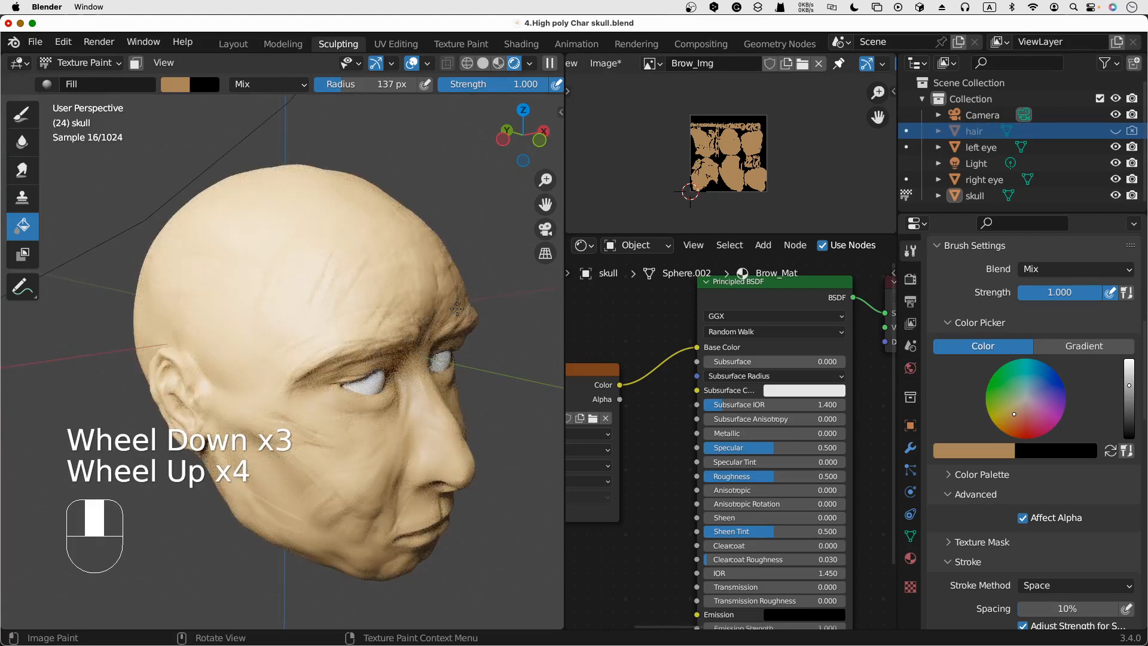
# Show the hair object in the viewport again and check the skin color beside it from the front
pyautogui.click(1116, 131)
pyautogui.scroll(-2, 435, 309)
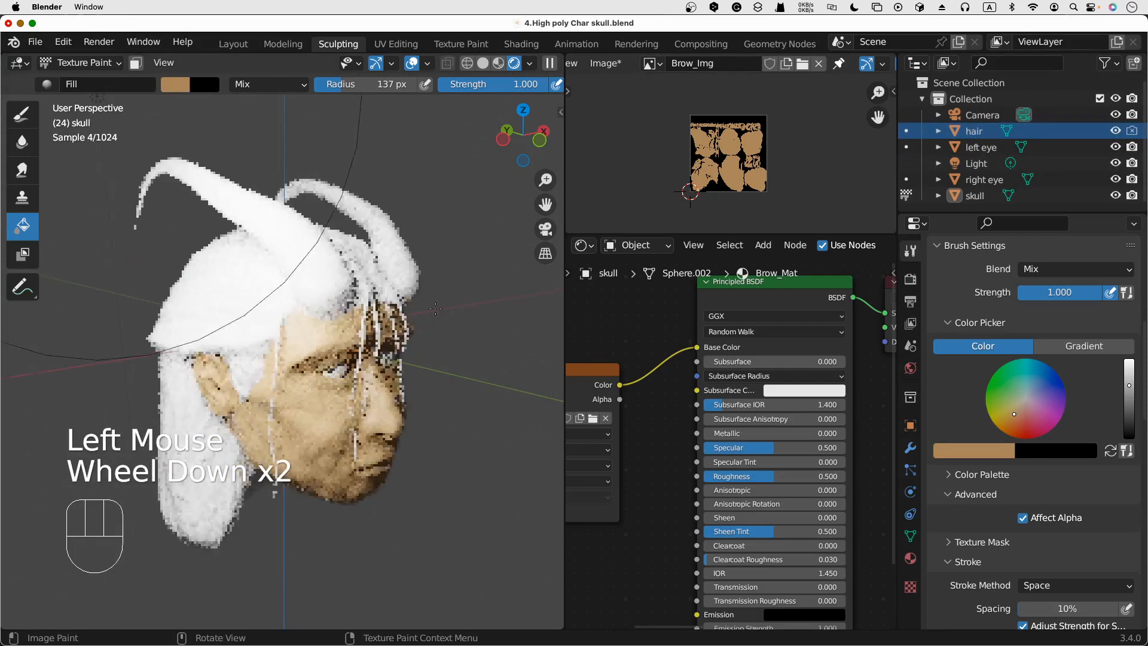
pyautogui.scroll(-2, 435, 309)
pyautogui.scroll(2, 436, 309)
pyautogui.moveTo(436, 309); pyautogui.dragTo(413, 349, button='middle')
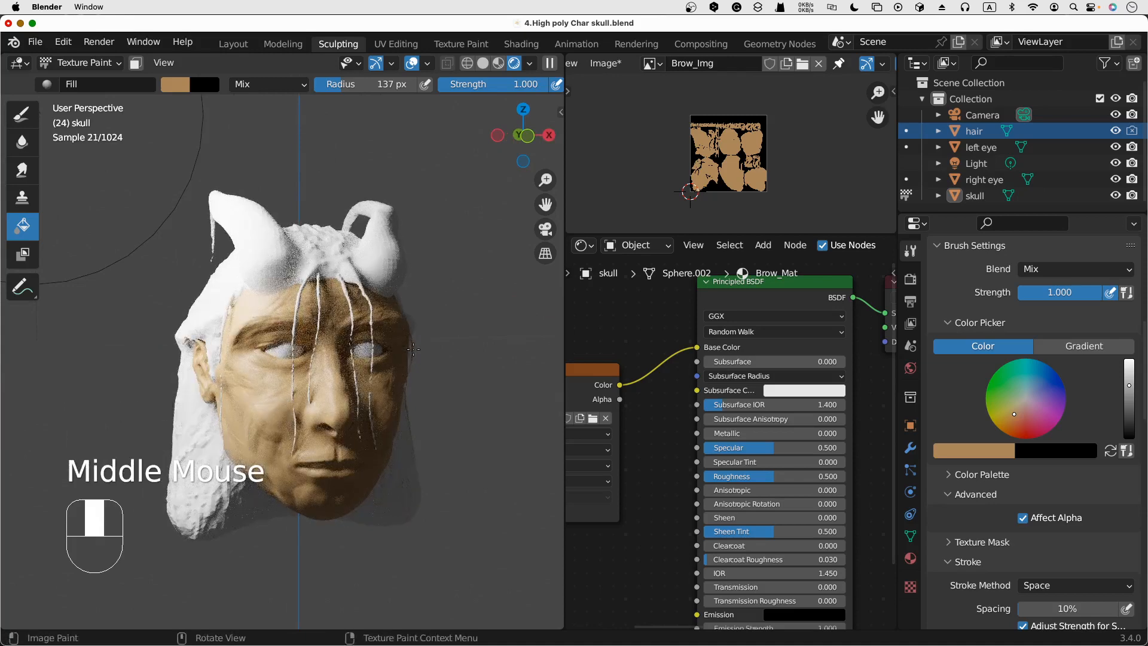
pyautogui.scroll(2, 413, 350)
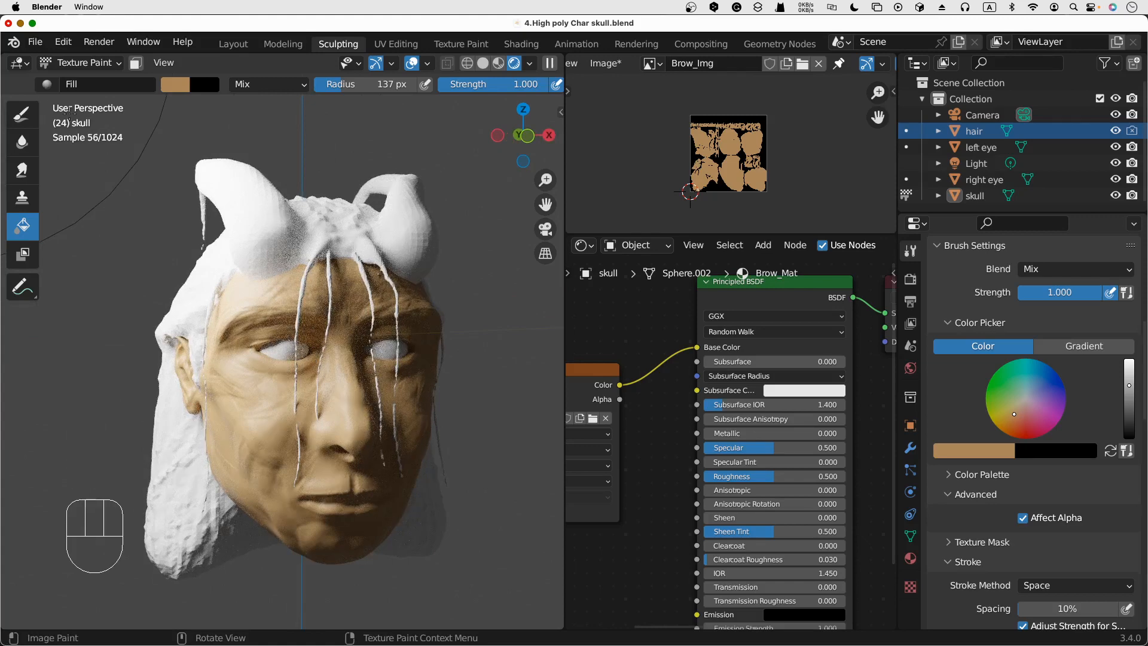
# Switch to the TexDraw brush in Material Preview shading, set its radius to 3 px, and face the head frontally
pyautogui.click(24, 113)
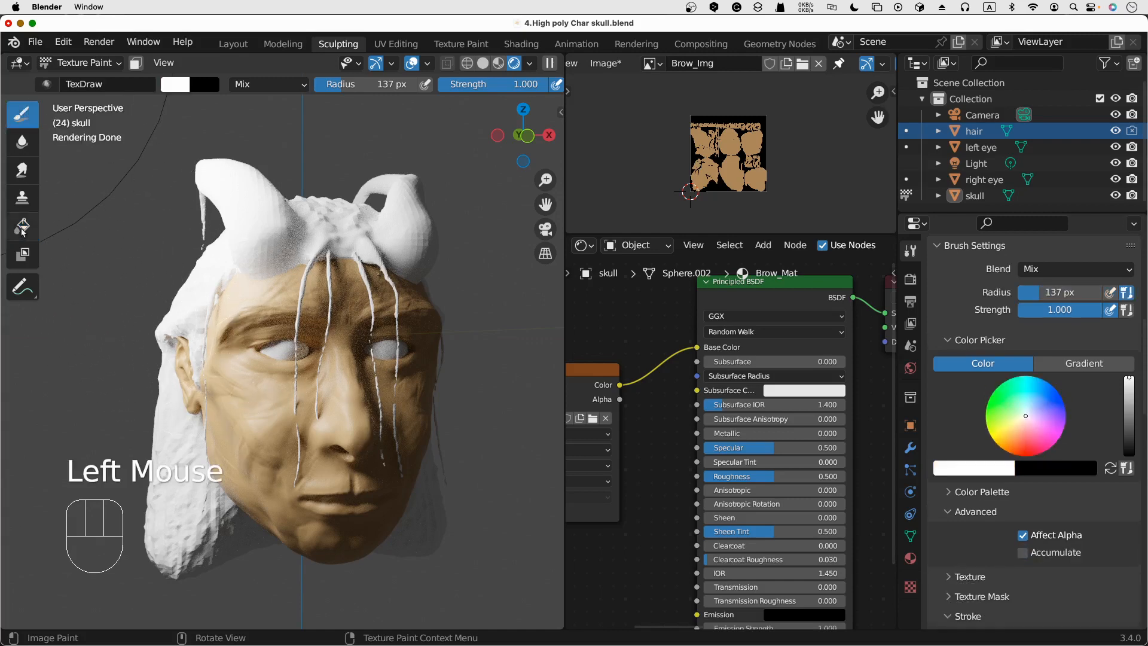
pyautogui.click(494, 67)
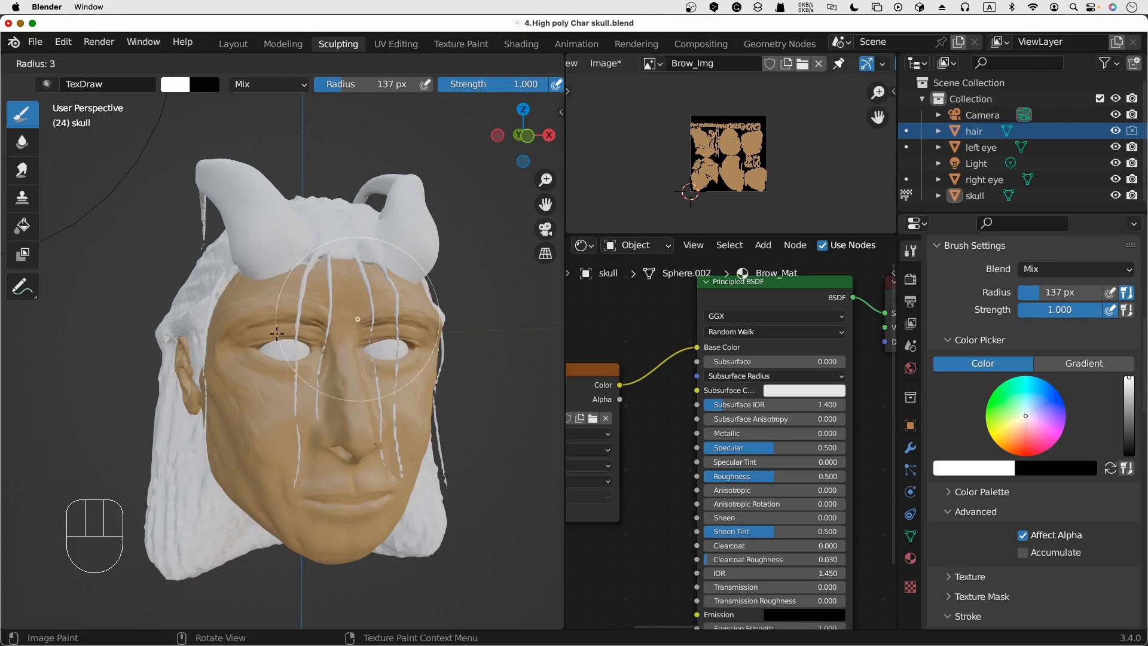
pyautogui.click(277, 334)
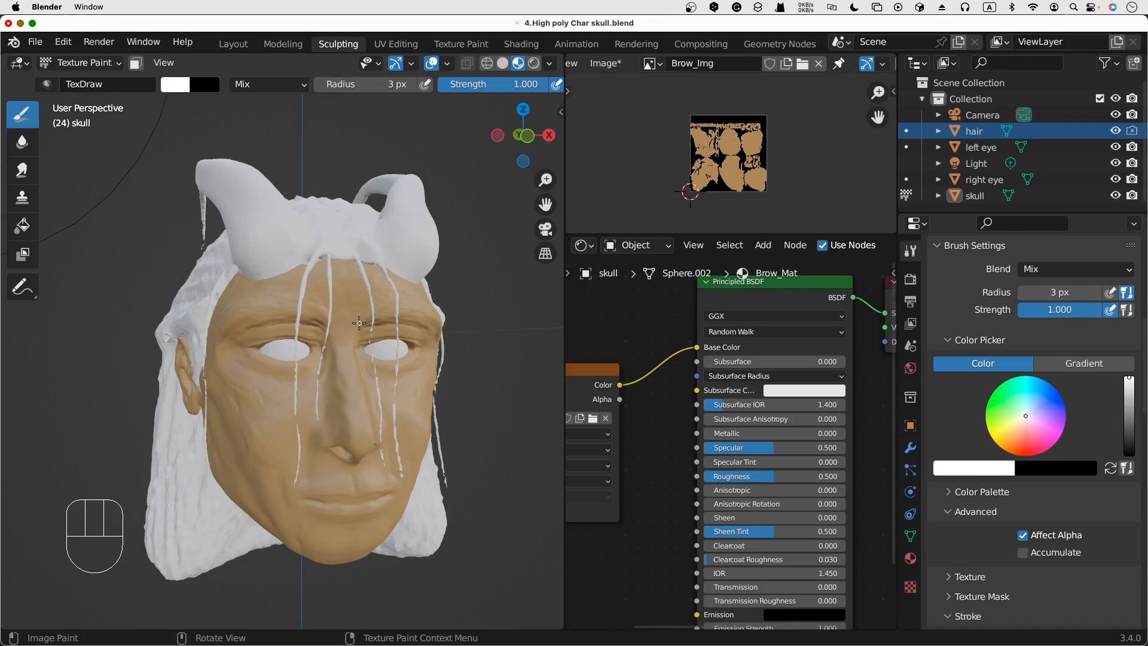
pyautogui.moveTo(358, 322); pyautogui.dragTo(437, 323, button='middle')
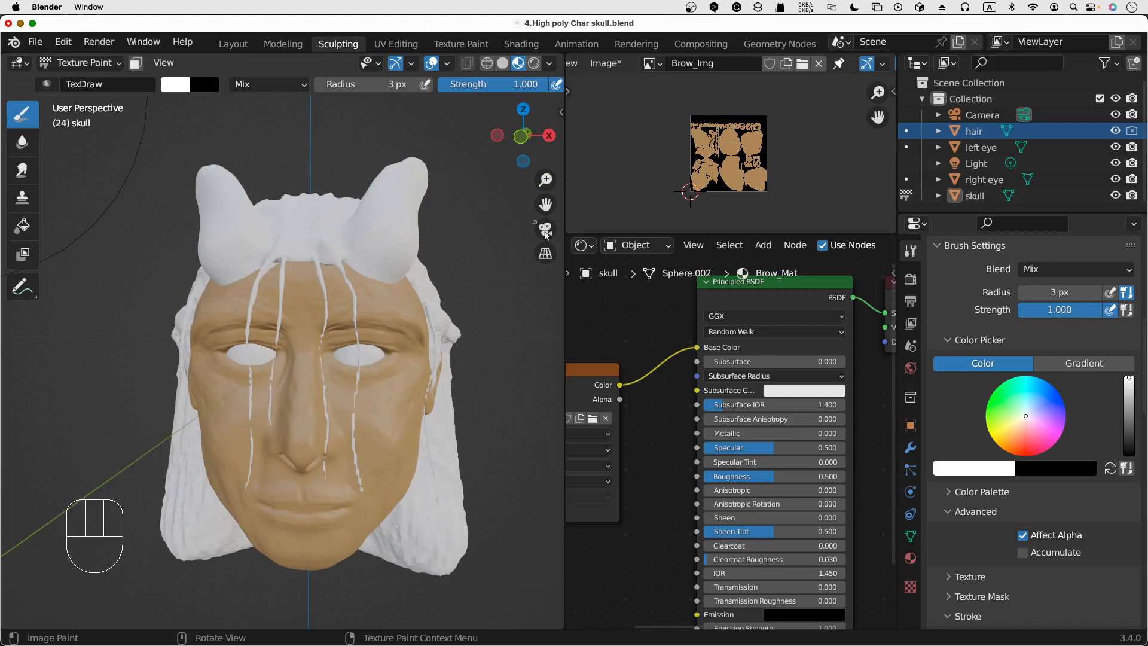
# Rename the Brow_Img texture image to facial_hair_Img
pyautogui.click(702, 64)
pyautogui.click(694, 64)
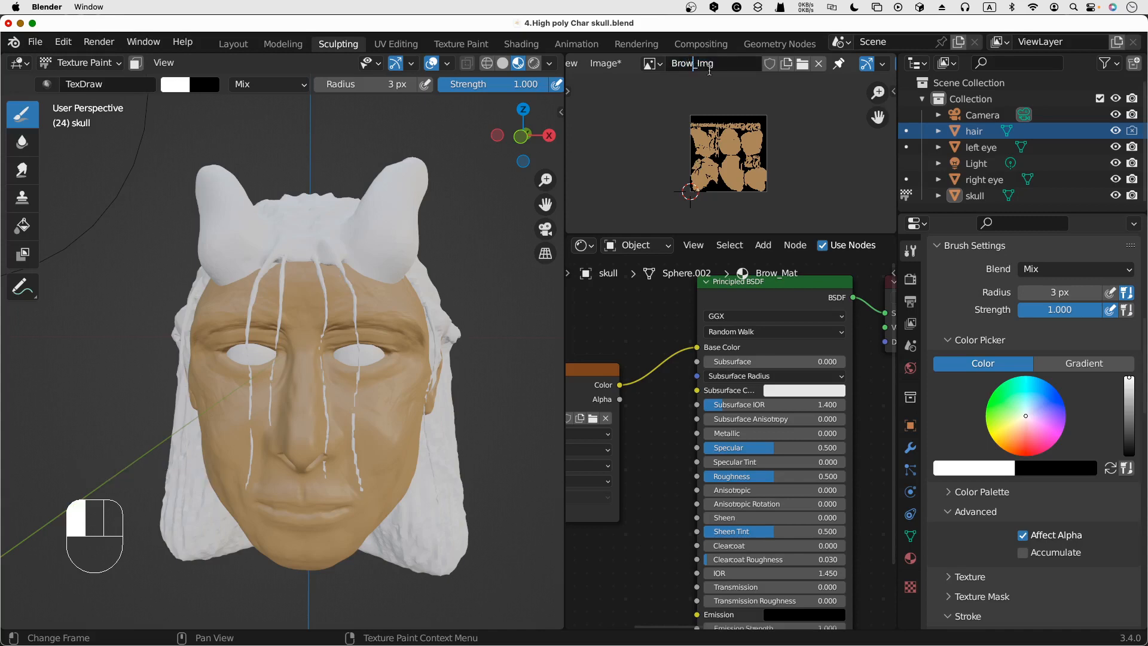
pyautogui.press('BackSpace')
pyautogui.press('BackSpace')
pyautogui.press('BackSpace')
pyautogui.press('BackSpace')
pyautogui.press('BackSpace')
pyautogui.write('facial_hair_')
pyautogui.press('Return')
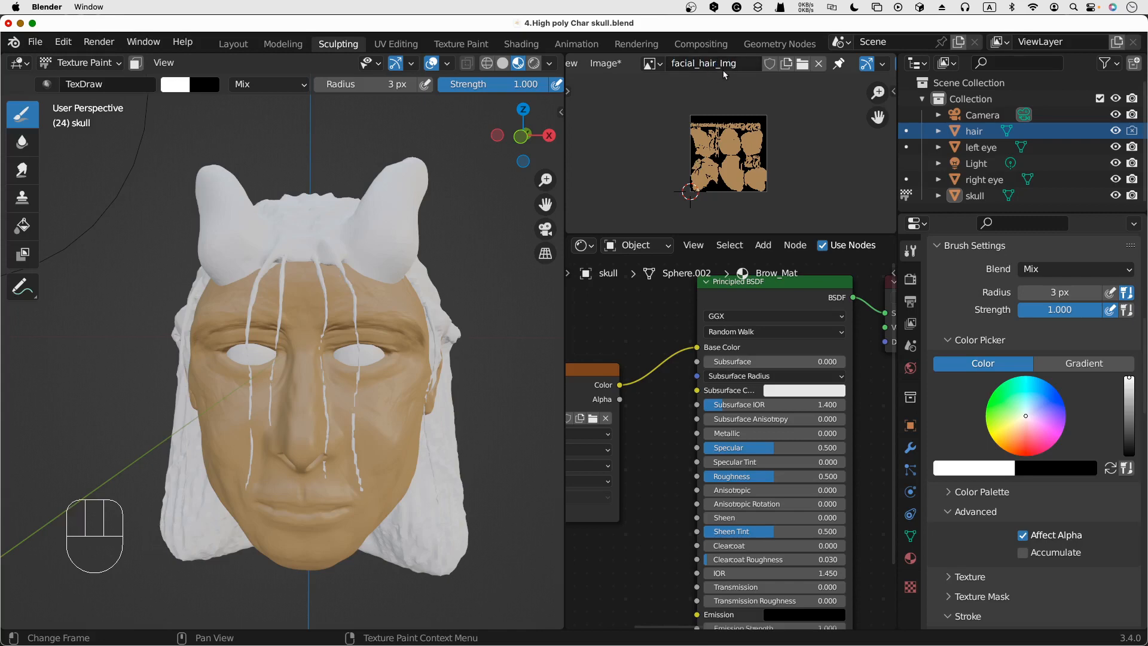
# Examine the skull's Brow_Mat node setup, from the facial_hair_Img texture node through the Principled BSDF to the Material Output
pyautogui.click(630, 358)
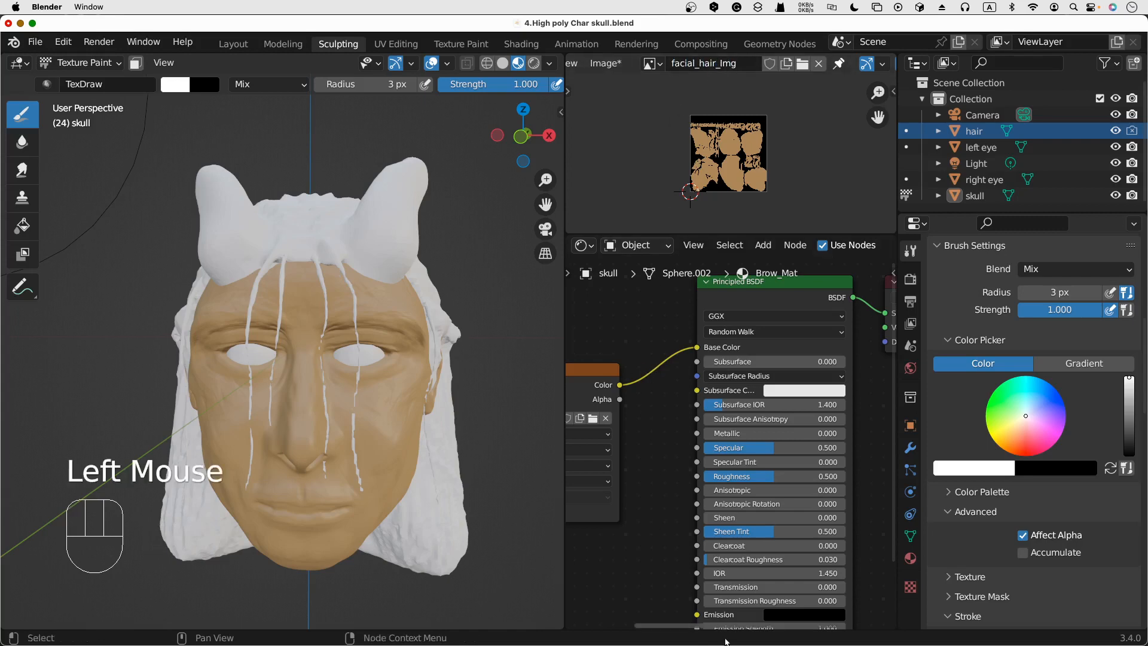
pyautogui.moveTo(694, 625); pyautogui.dragTo(631, 625)
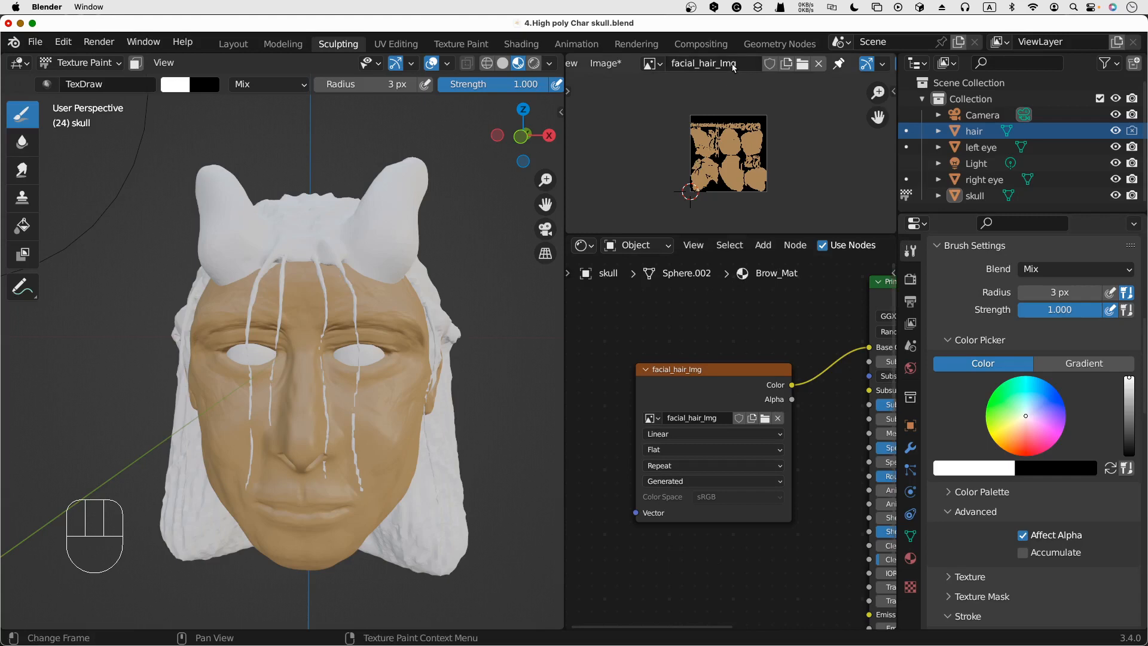
pyautogui.scroll(-2, 735, 68)
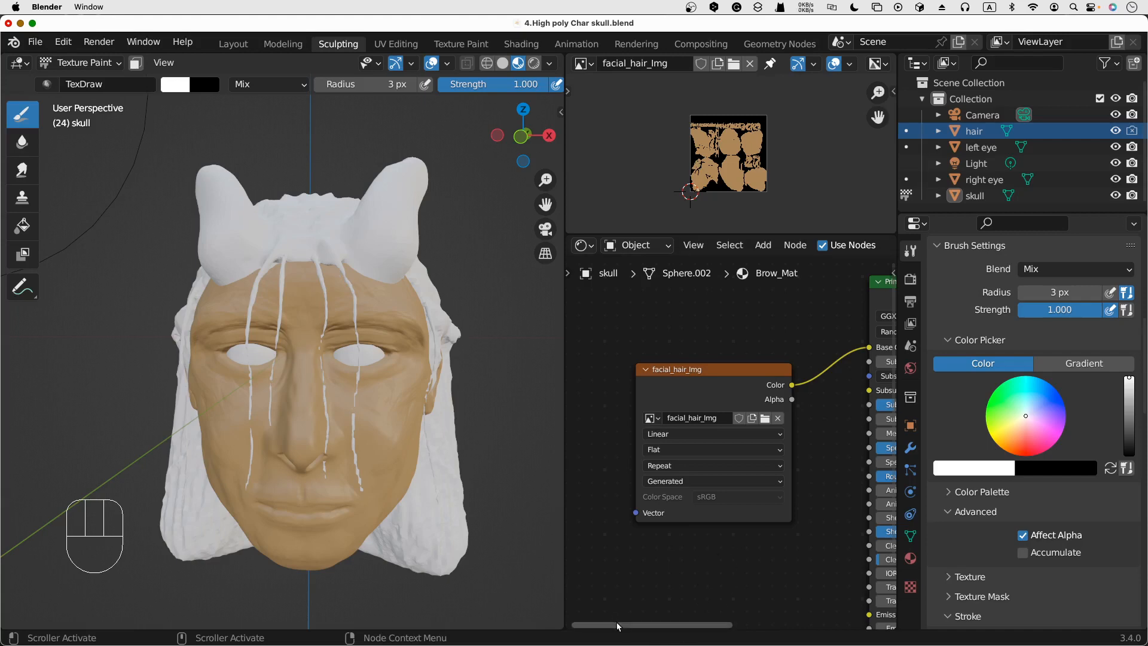
pyautogui.moveTo(618, 626); pyautogui.dragTo(771, 628)
pyautogui.click(767, 276)
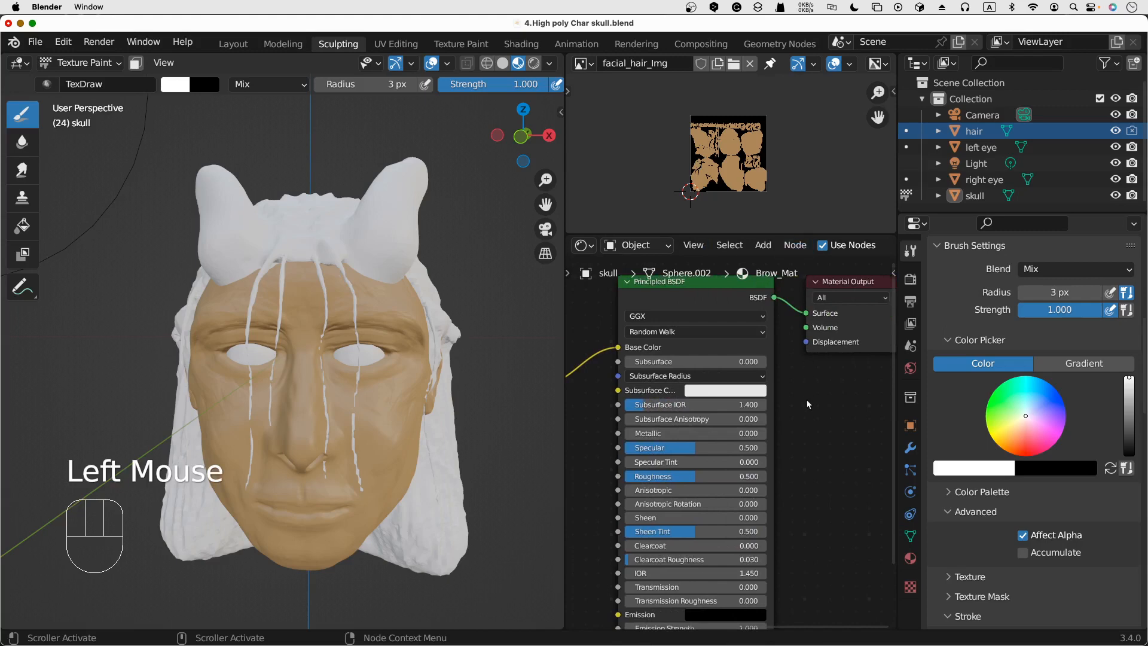
pyautogui.scroll(-2, 808, 401)
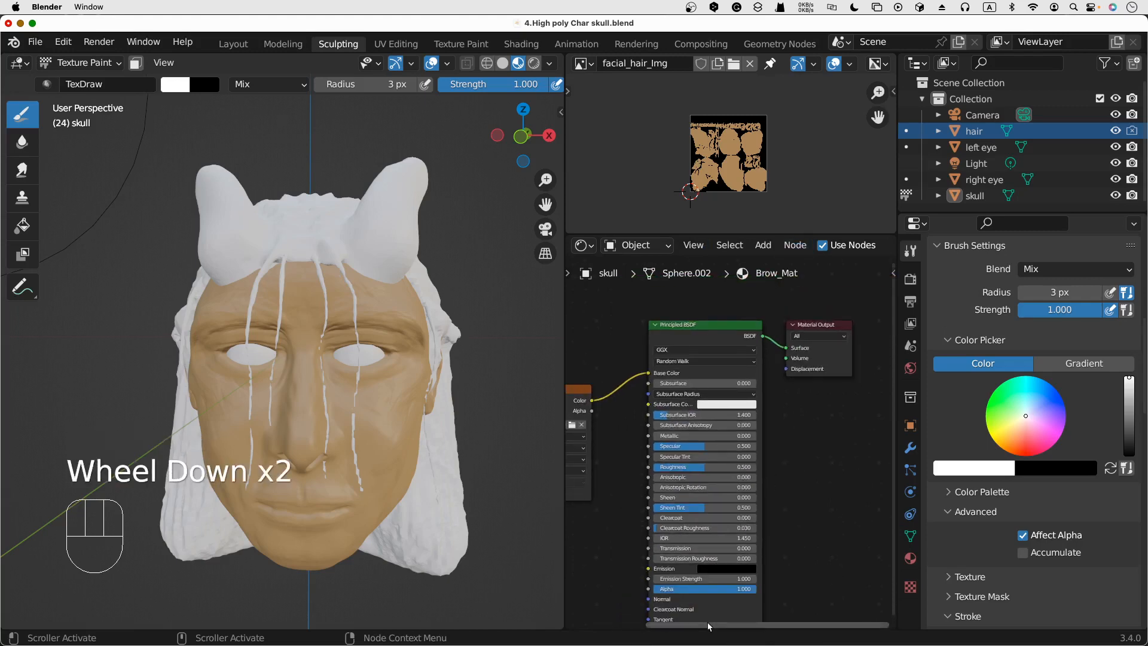
pyautogui.moveTo(709, 625); pyautogui.dragTo(631, 642)
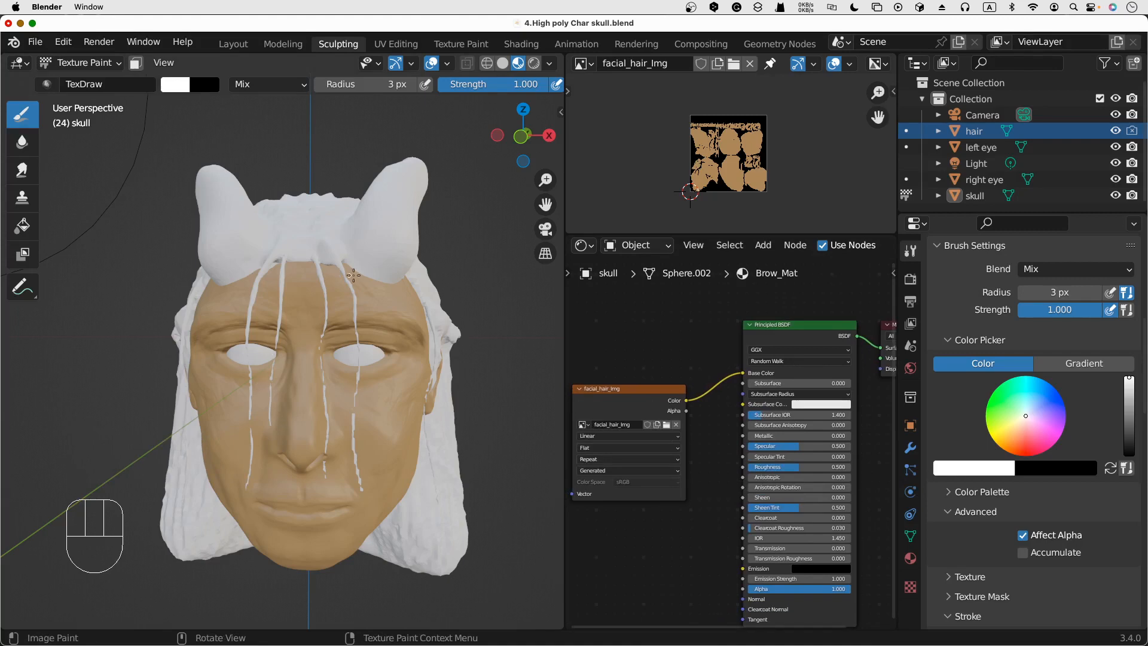
# Swap the brush color to black and paint short hair strokes along the eyebrows above both eyes
pyautogui.click(1110, 470)
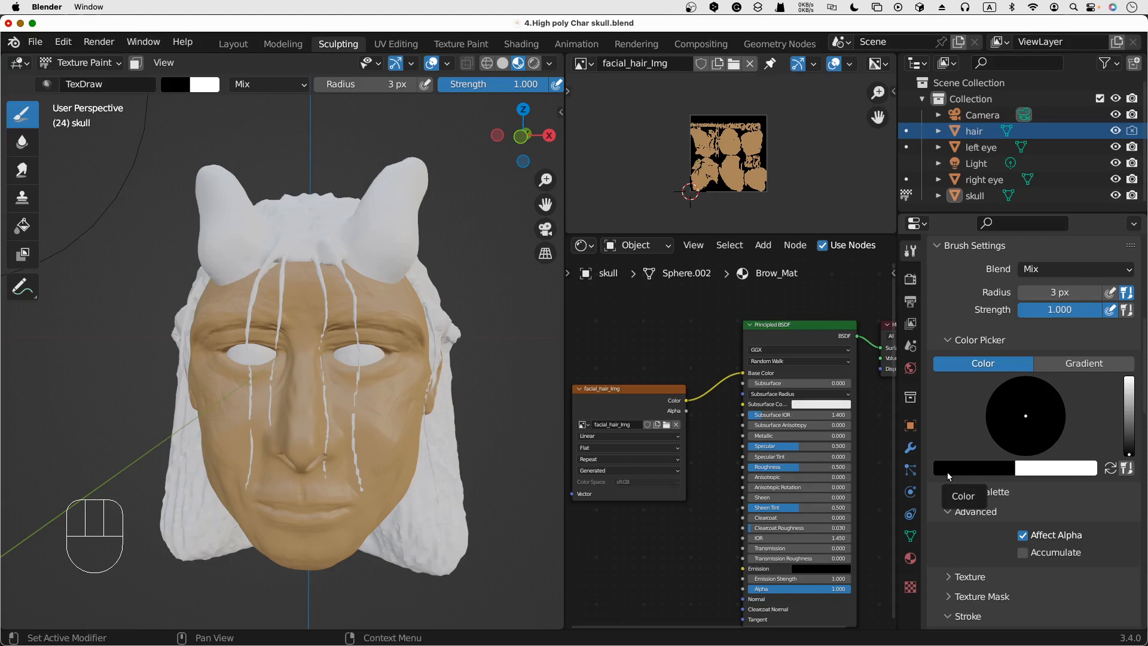
pyautogui.scroll(-3, 333, 307)
pyautogui.scroll(4, 333, 306)
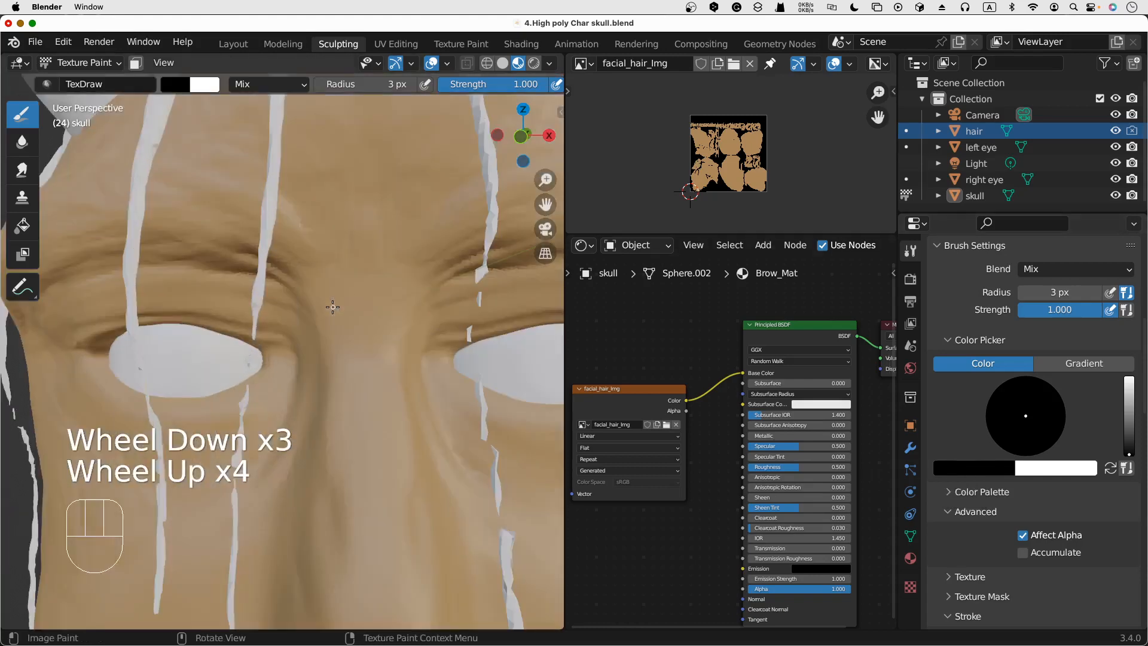
pyautogui.scroll(-2, 443, 267)
pyautogui.moveTo(484, 264); pyautogui.dragTo(480, 270, button='middle')
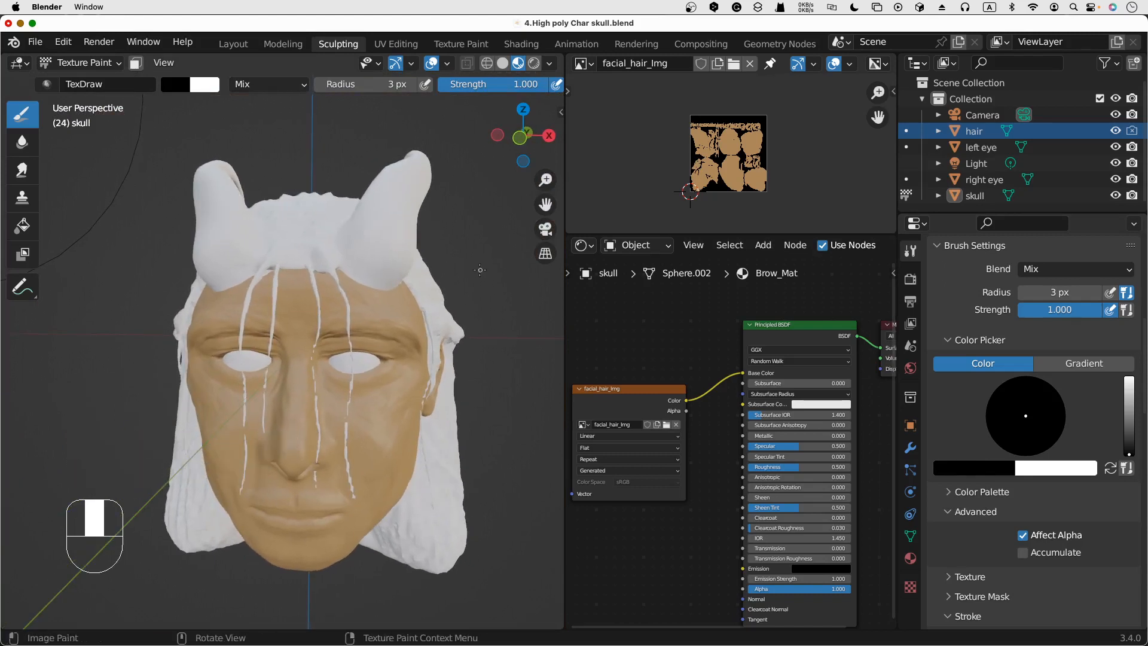
pyautogui.moveTo(329, 330)
pyautogui.mouseDown()
pyautogui.moveTo(317, 344)
pyautogui.moveTo(334, 326)
pyautogui.moveTo(328, 335)
pyautogui.mouseUp()
pyautogui.moveTo(339, 323)
pyautogui.mouseDown()
pyautogui.moveTo(335, 342)
pyautogui.moveTo(378, 334)
pyautogui.mouseUp()
pyautogui.moveTo(394, 326); pyautogui.dragTo(399, 335)
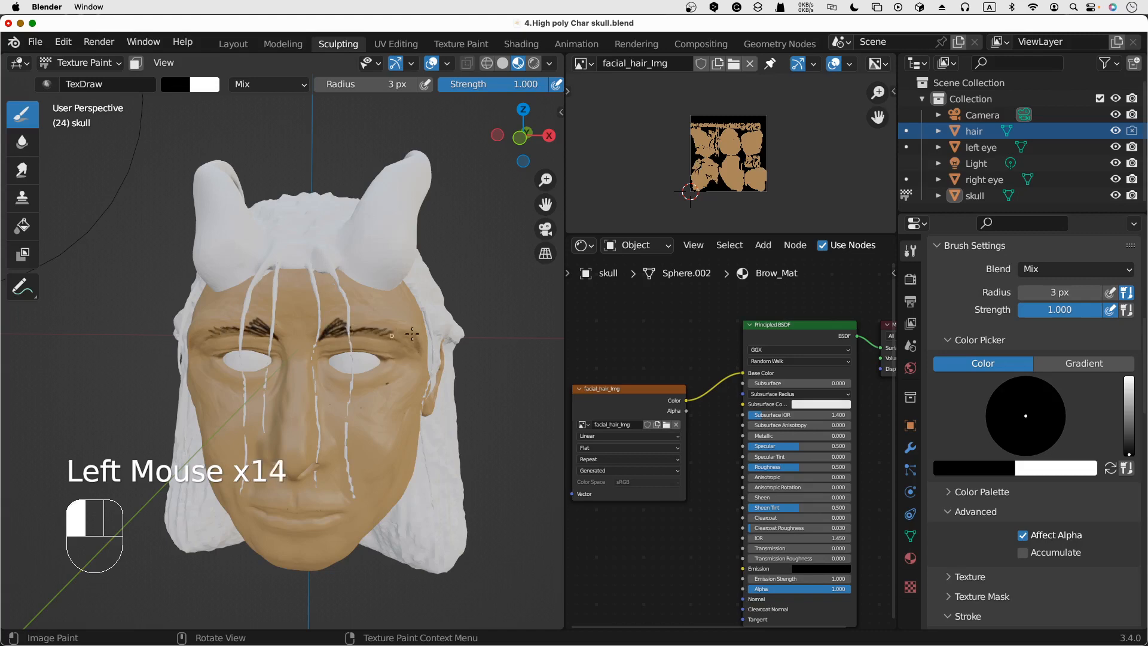
pyautogui.moveTo(383, 322)
pyautogui.mouseDown()
pyautogui.moveTo(418, 343)
pyautogui.moveTo(383, 330)
pyautogui.moveTo(401, 333)
pyautogui.mouseUp()
pyautogui.click(372, 335)
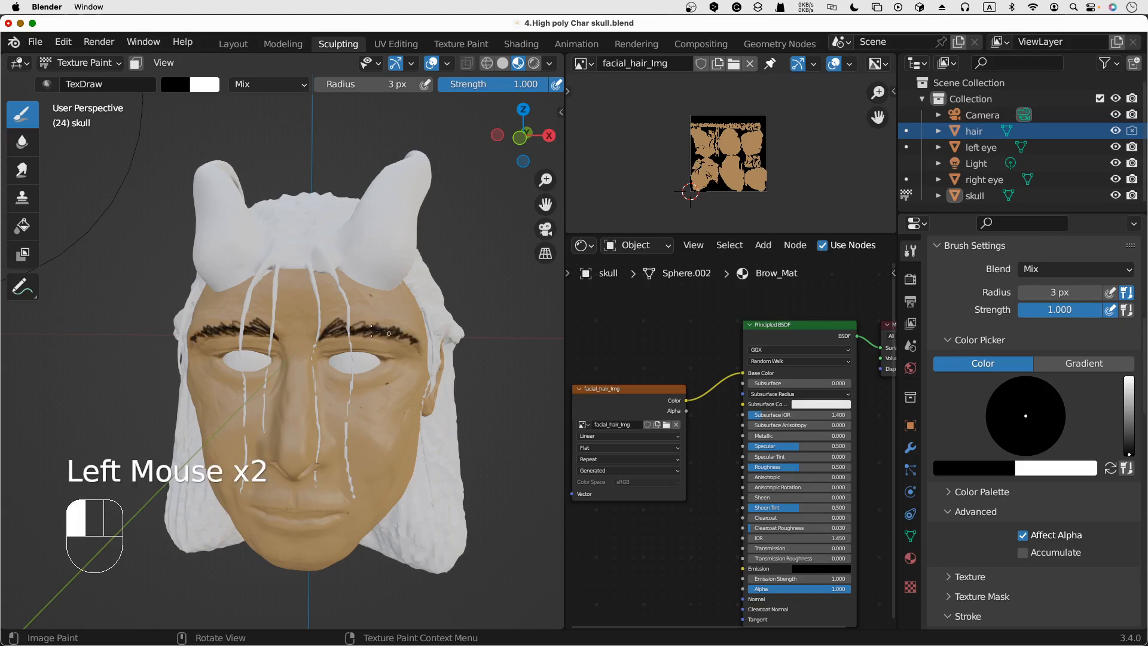
pyautogui.click(352, 321)
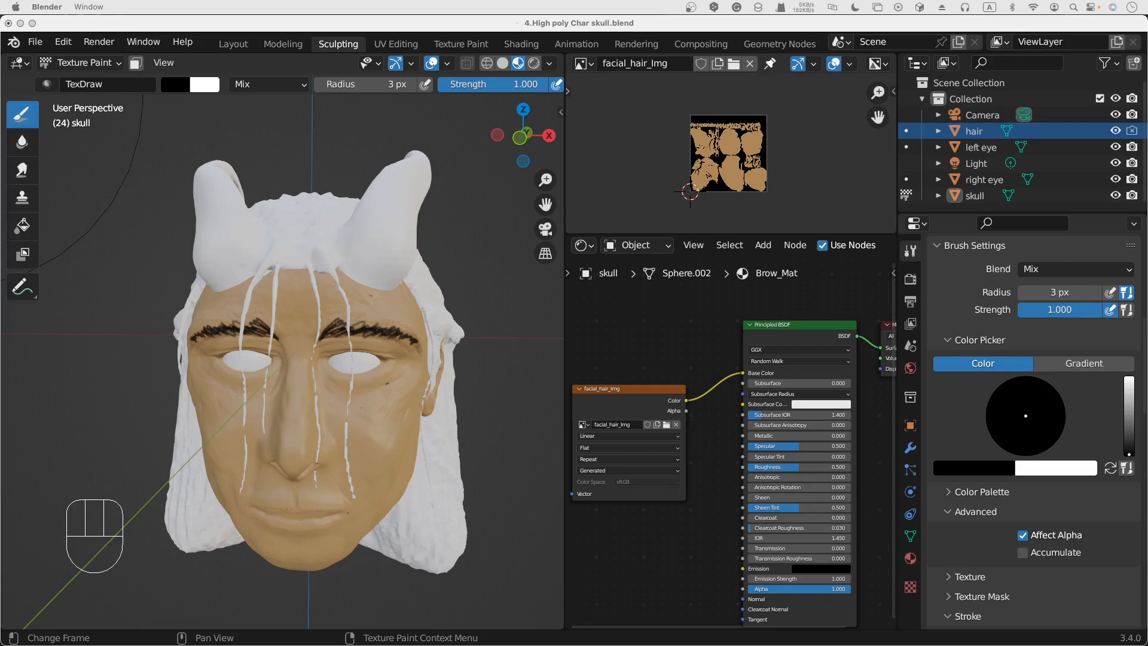
# Switch to Chrome and study the comic-style facial line work in the WIRED picture among the telltale games images
pyautogui.moveTo(574, 0); pyautogui.dragTo(565, 34)
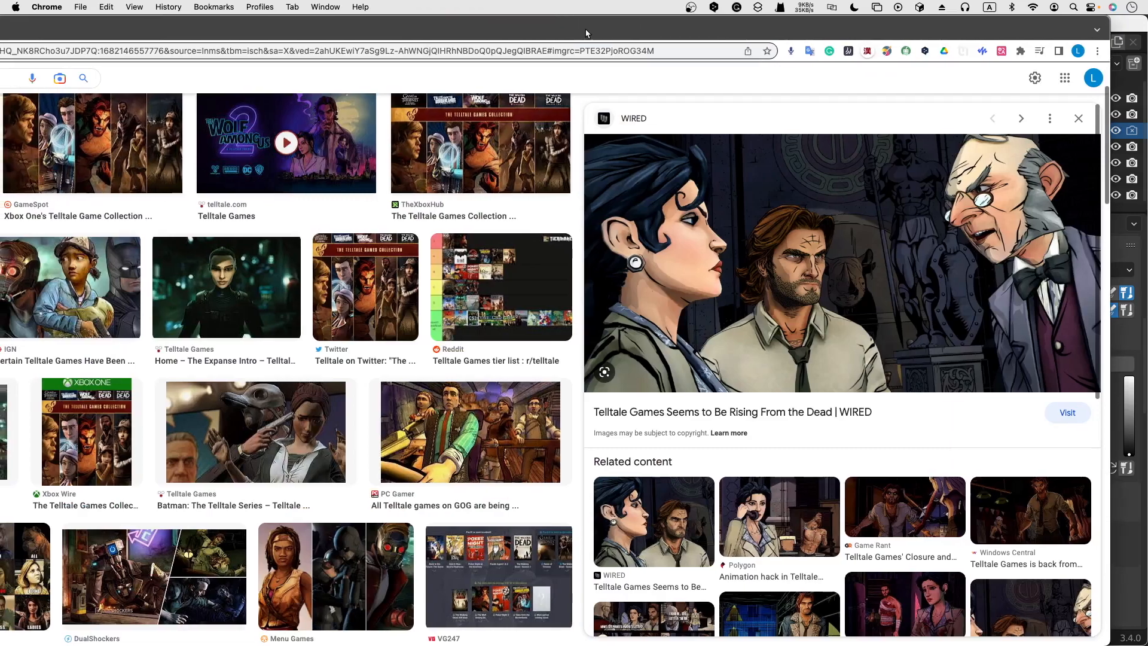
pyautogui.doubleClick(586, 33)
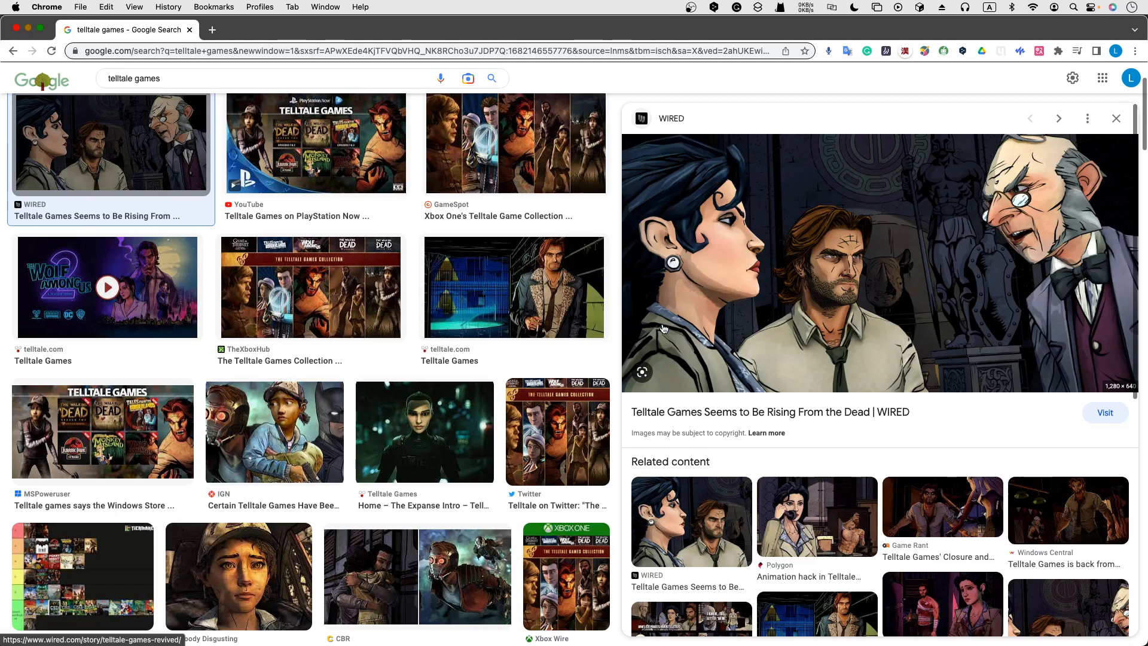
pyautogui.scroll(-5, 664, 328)
pyautogui.scroll(5, 663, 328)
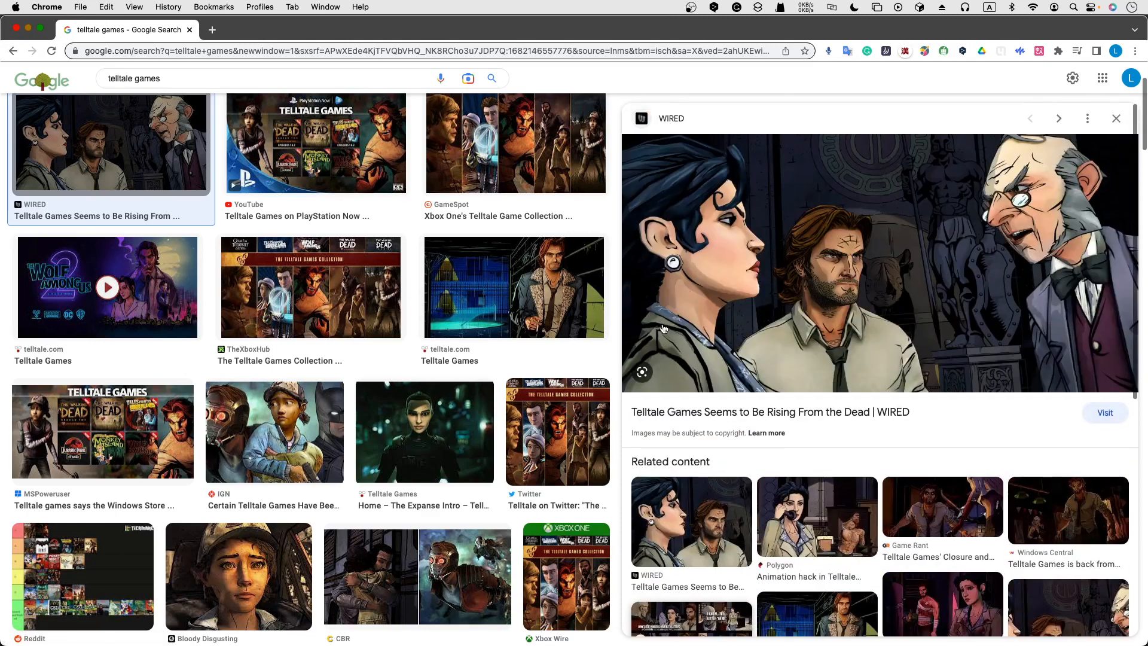
pyautogui.click(191, 34)
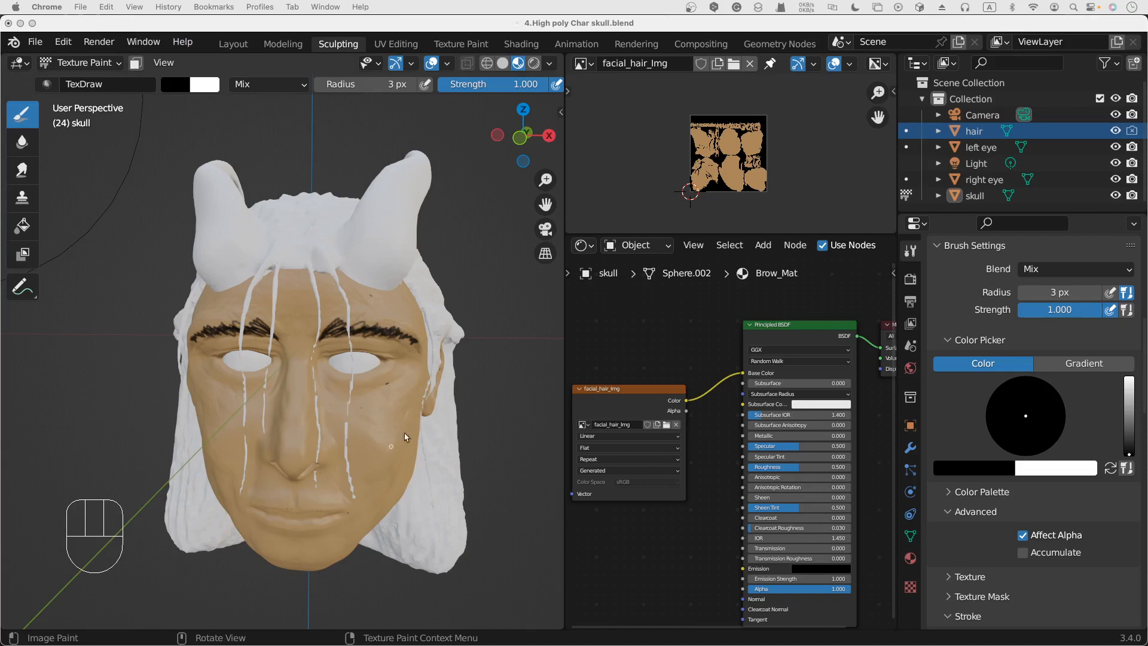
# Paint short slanted black strokes down the outer cheek toward the jaw, below the ear
pyautogui.click(417, 423)
pyautogui.click(410, 472)
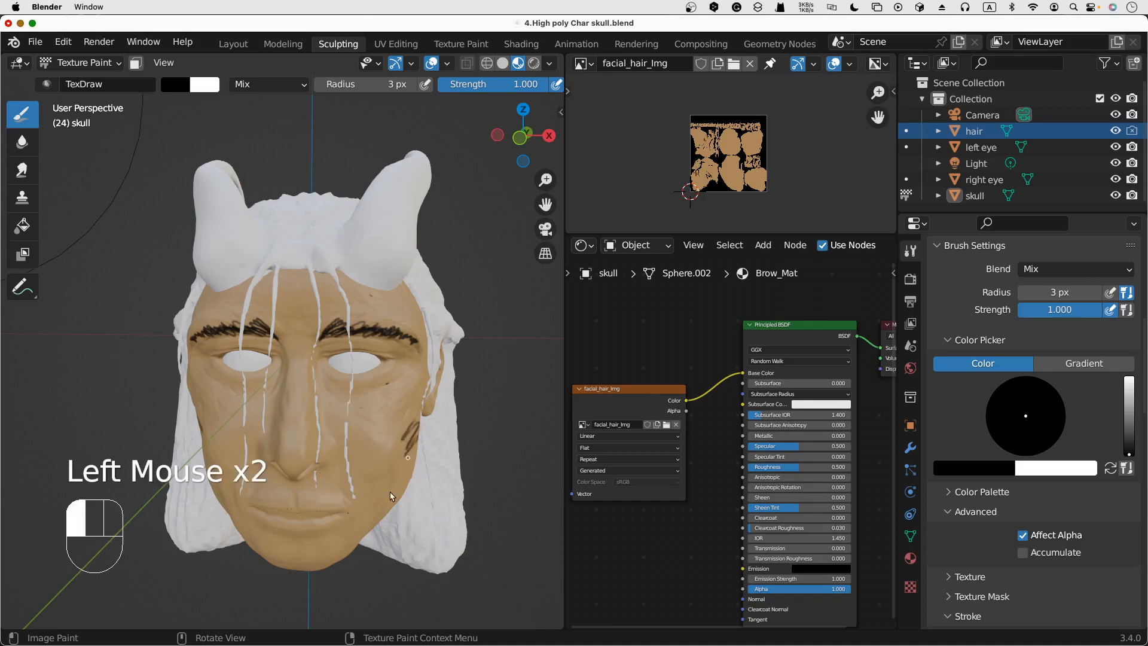
pyautogui.click(392, 500)
pyautogui.moveTo(408, 466); pyautogui.dragTo(392, 491)
pyautogui.moveTo(410, 473); pyautogui.dragTo(387, 503)
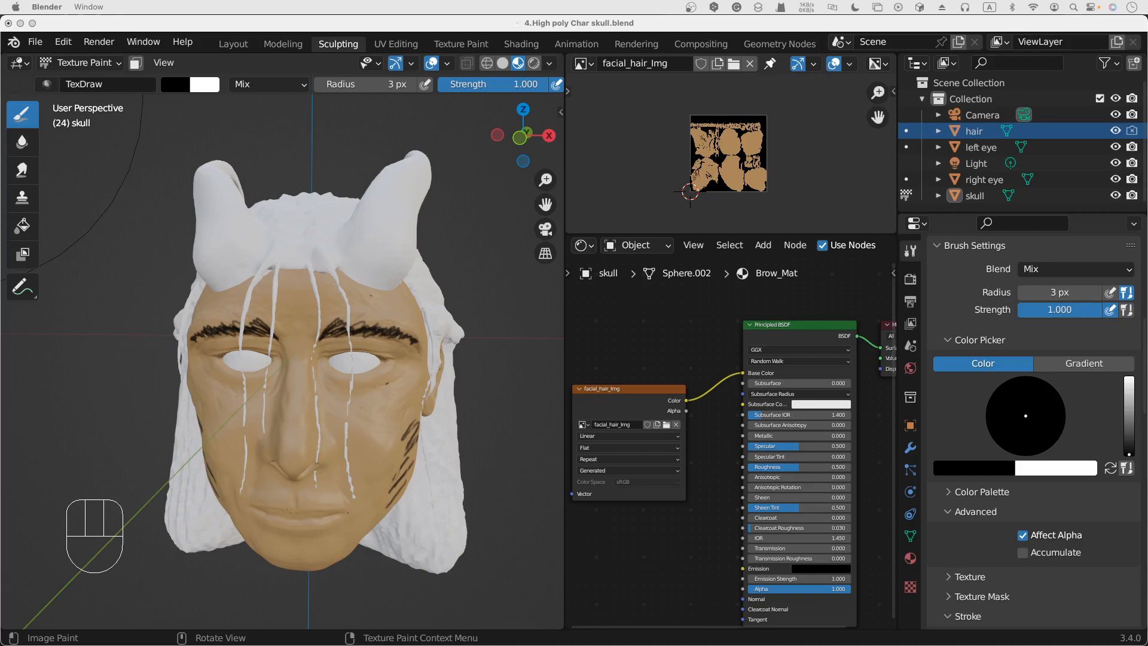
# Switch to Chrome, enlarge the telltale games image results, and open the WIRED picture as a face shading reference
pyautogui.press('super+Tab')
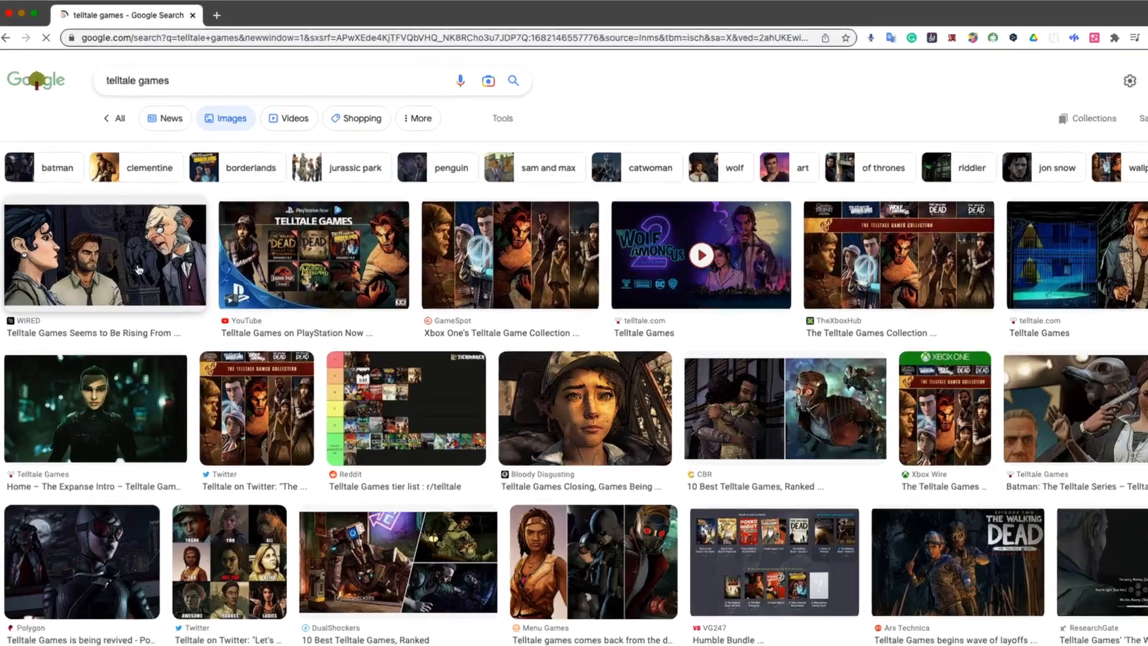
pyautogui.scroll(-3, 139, 269)
pyautogui.scroll(3, 138, 269)
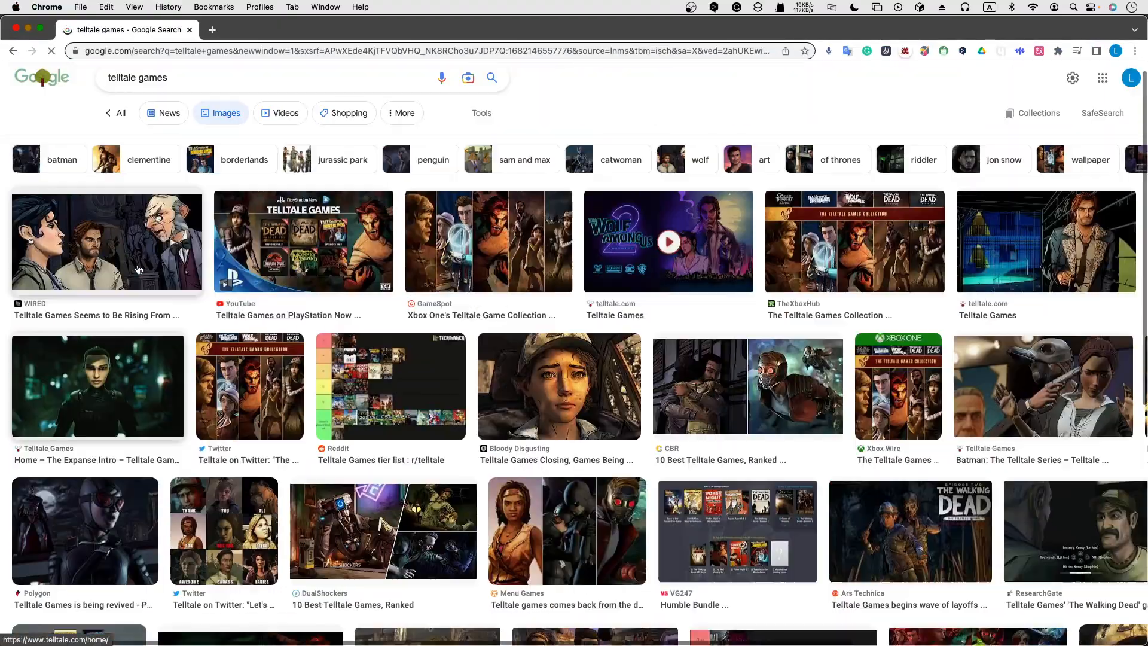
pyautogui.press('super+equal')
pyautogui.press('super+equal')
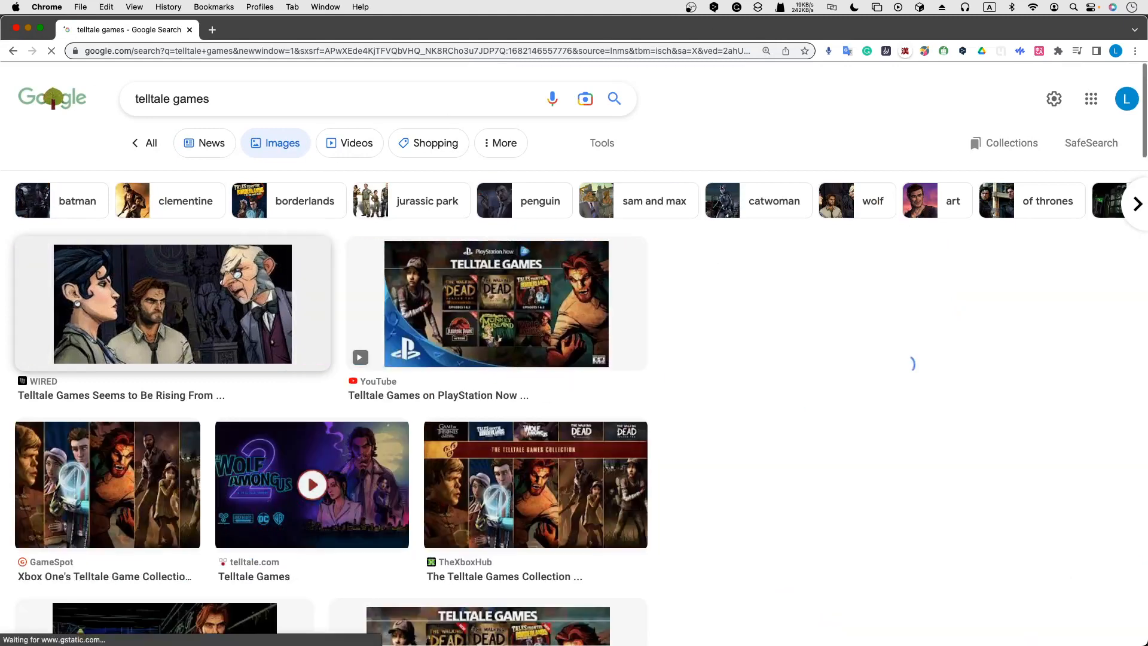
pyautogui.click(139, 269)
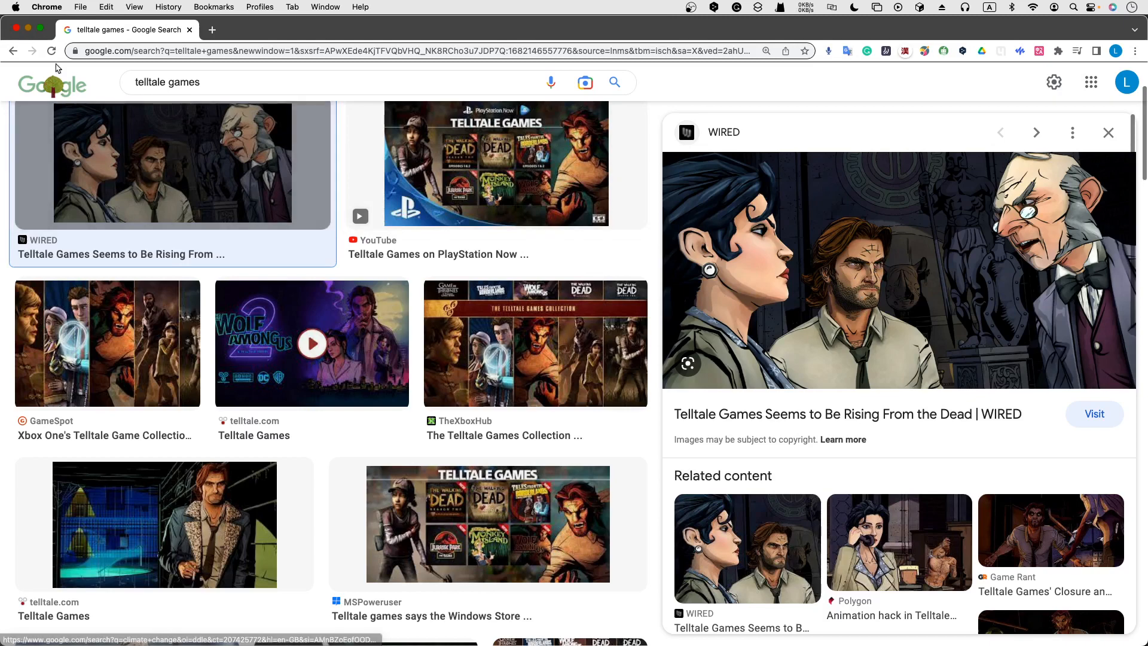
pyautogui.click(29, 28)
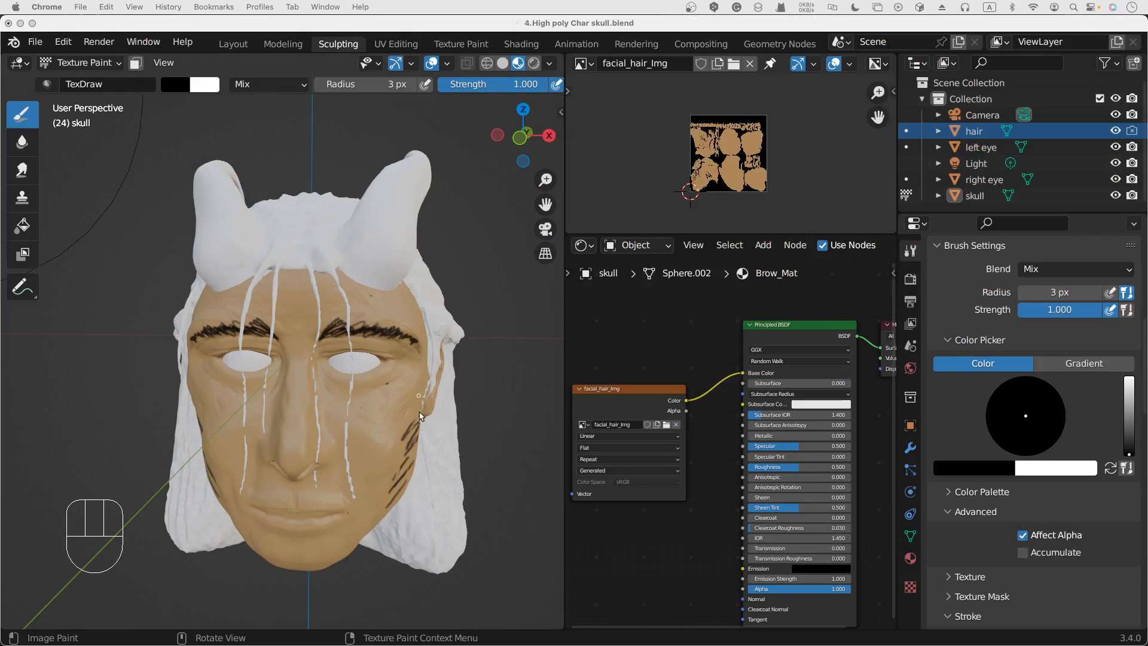
# Set the brush radius to 8 px and paint black contour lines in front of the ear, along the jaw, and beside the nose
pyautogui.moveTo(433, 426); pyautogui.dragTo(405, 380, button='middle')
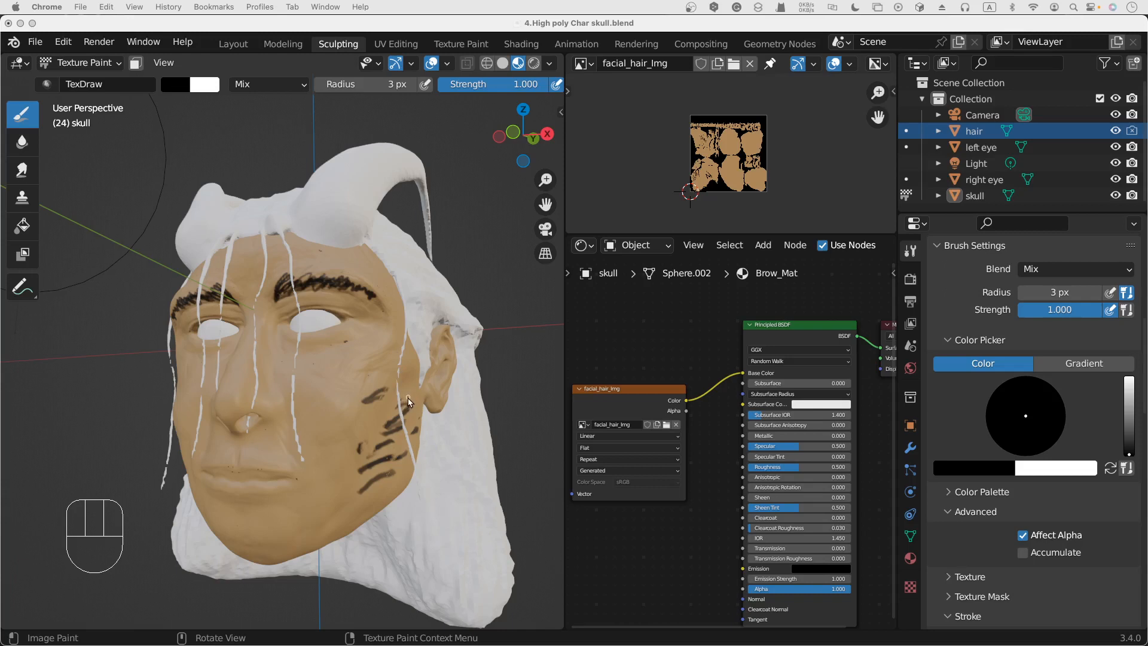
pyautogui.click(405, 399)
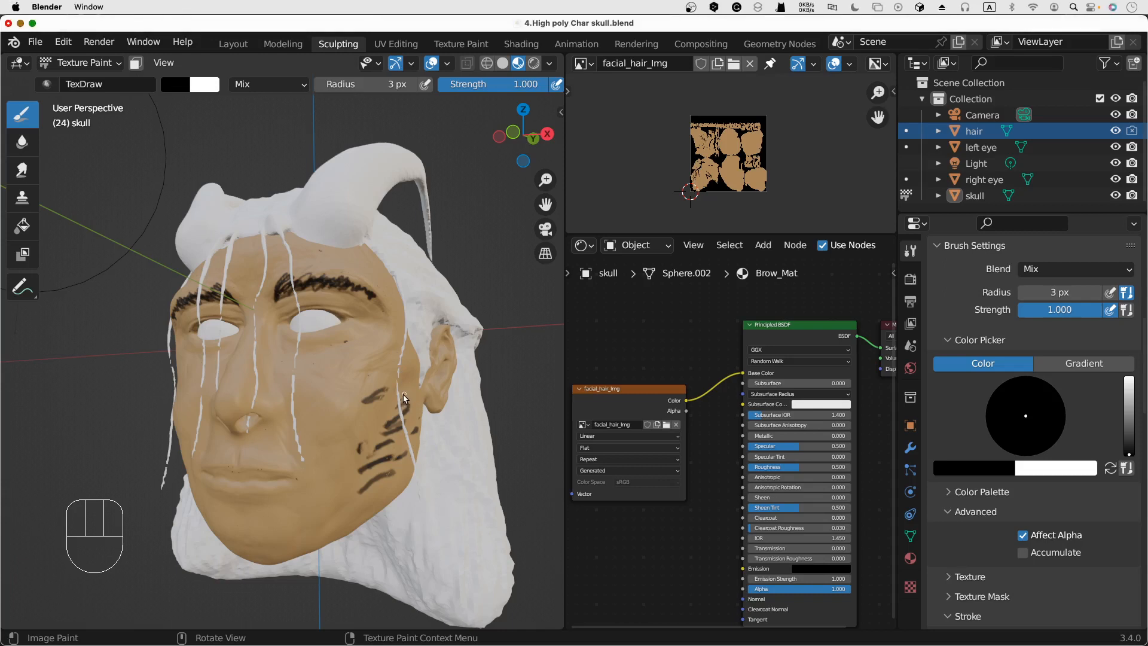
pyautogui.press('f')
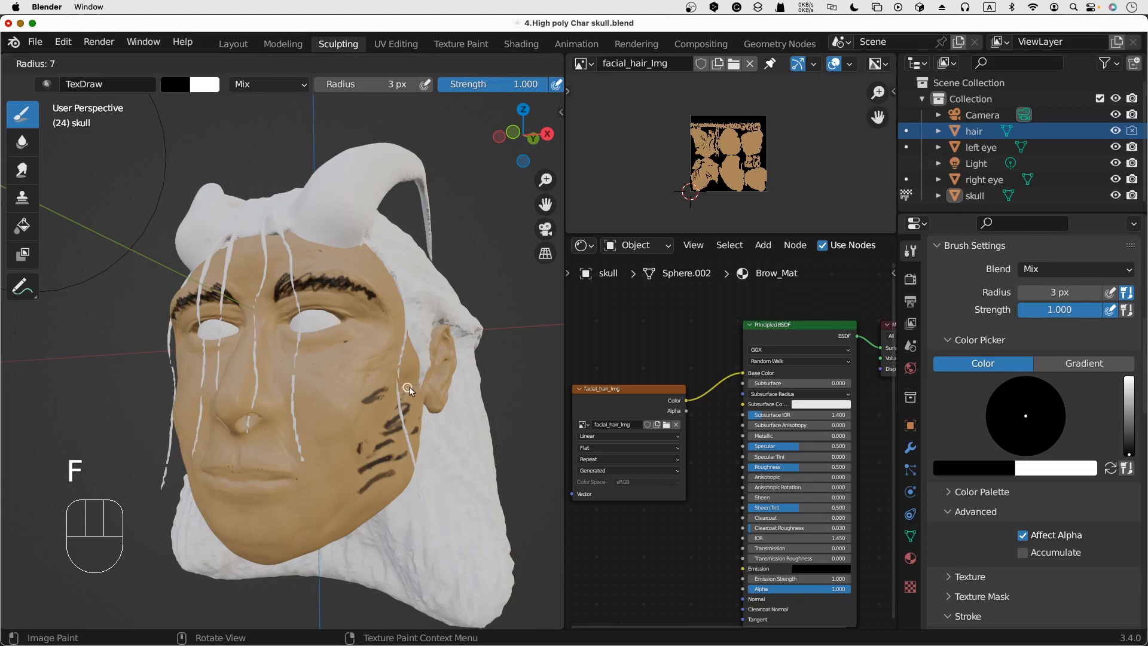
pyautogui.click(410, 389)
pyautogui.moveTo(409, 386)
pyautogui.mouseDown()
pyautogui.moveTo(389, 445)
pyautogui.moveTo(354, 464)
pyautogui.moveTo(391, 447)
pyautogui.mouseUp()
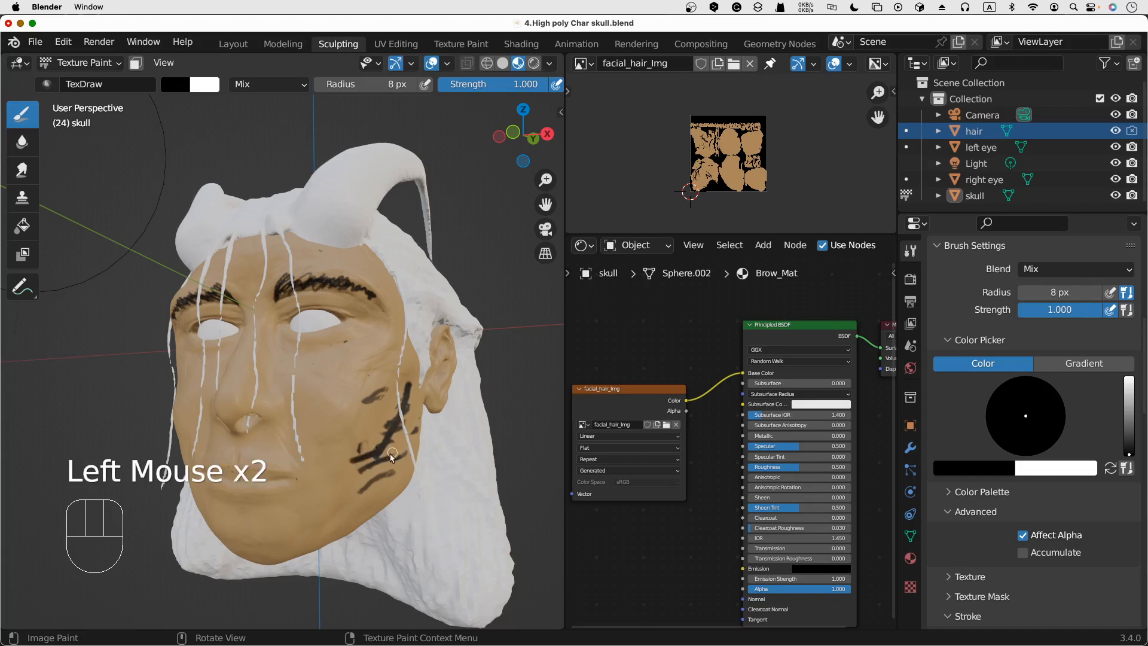
pyautogui.moveTo(293, 545); pyautogui.dragTo(337, 523)
pyautogui.moveTo(287, 405); pyautogui.dragTo(300, 450)
# Dab black stubble dots over the lower cheek and along the jaw toward the chin
pyautogui.hscroll(-5, 353, 382)
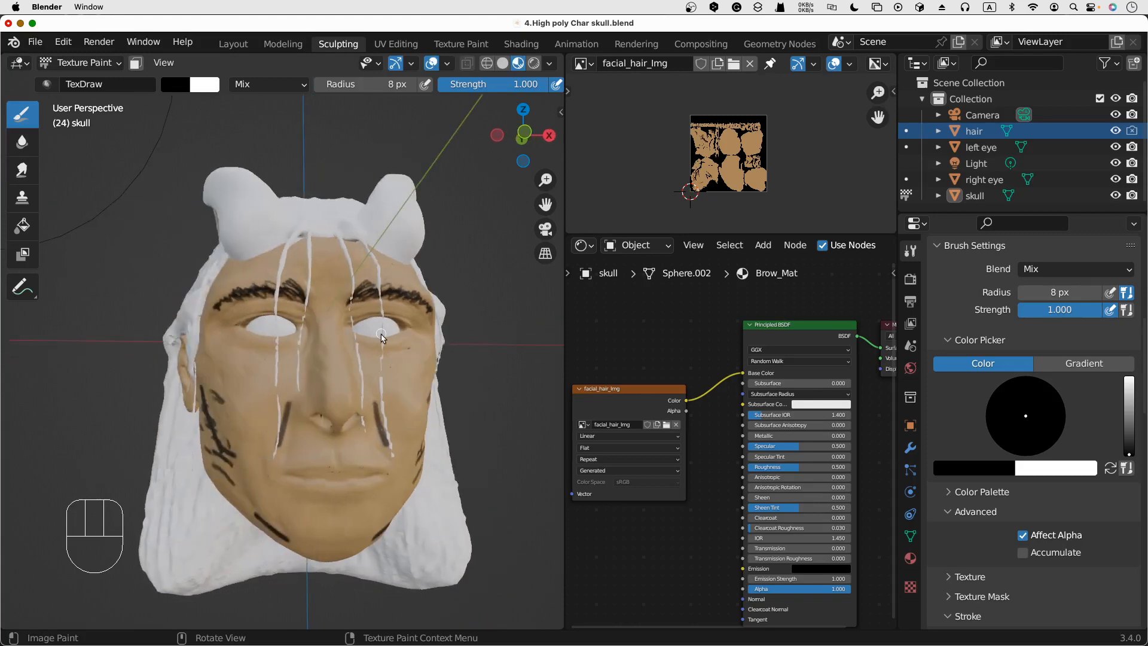
pyautogui.scroll(2, 312, 421)
pyautogui.hscroll(2, 312, 420)
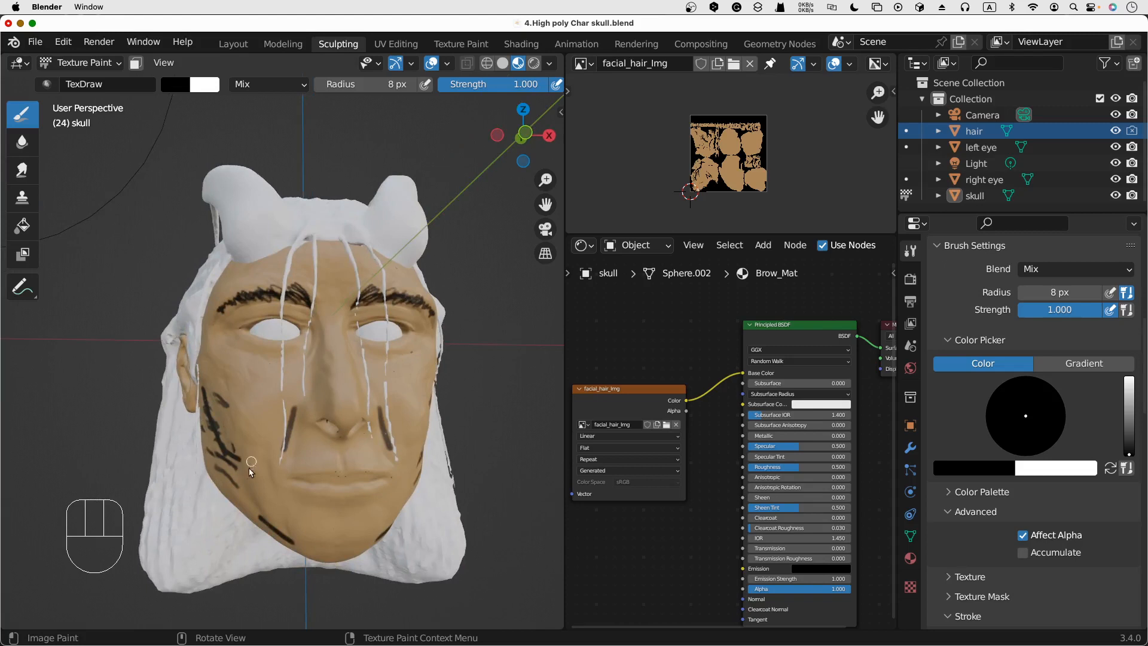
pyautogui.click(251, 472)
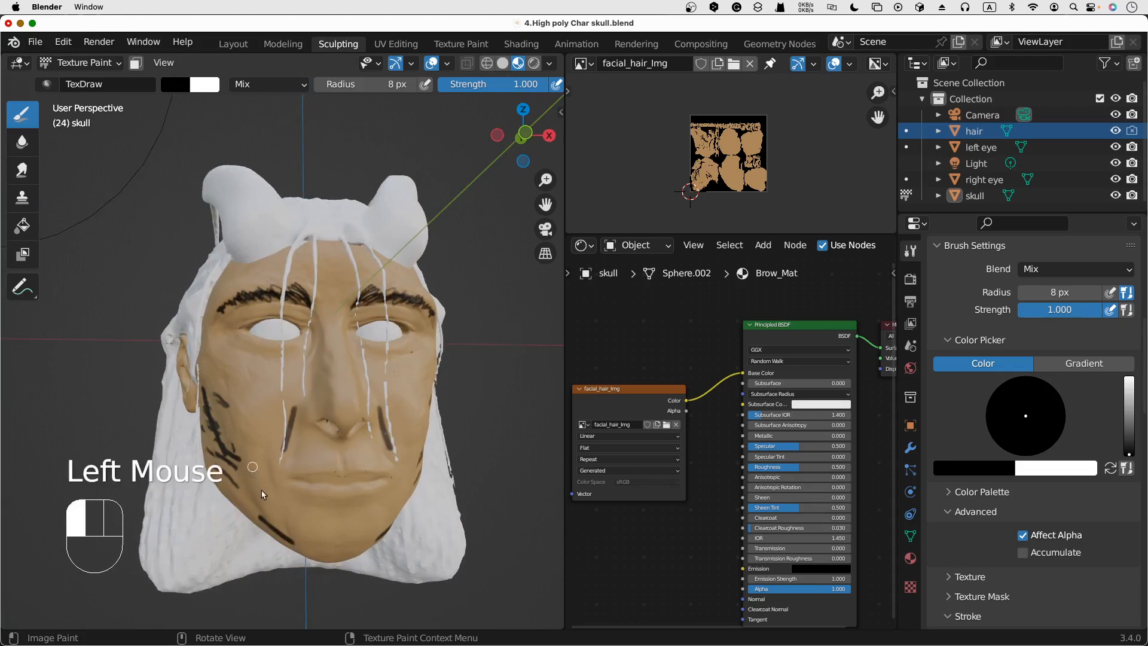
pyautogui.click(257, 482)
pyautogui.click(257, 485)
pyautogui.click(262, 492)
pyautogui.click(267, 498)
pyautogui.click(259, 500)
pyautogui.click(257, 497)
pyautogui.click(255, 494)
pyautogui.click(255, 492)
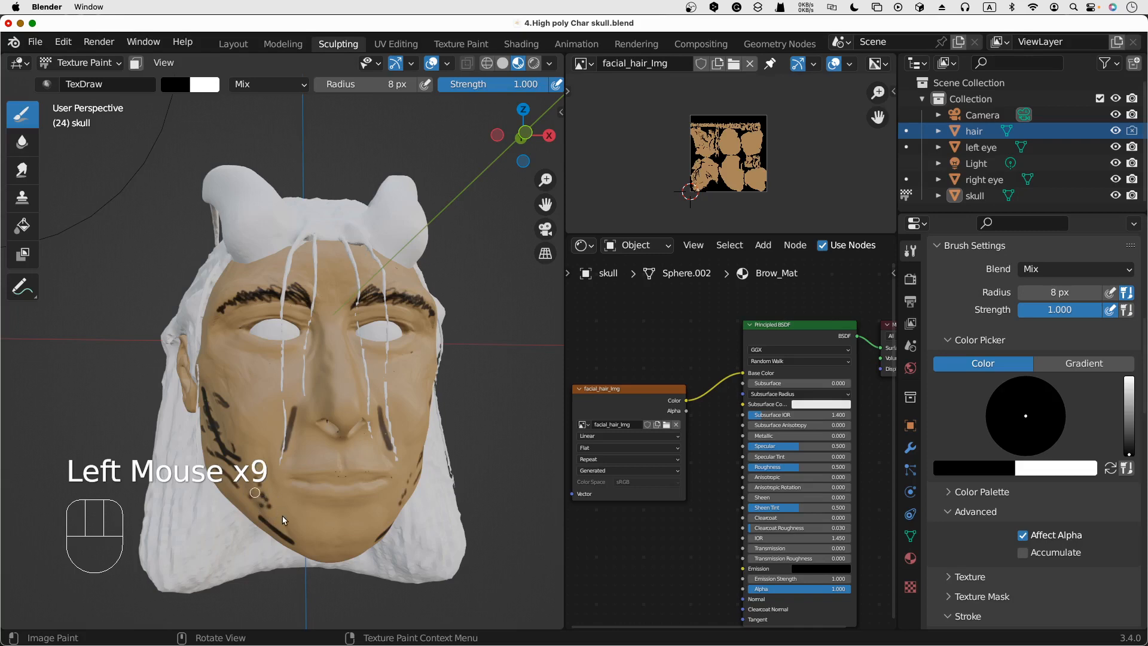
pyautogui.click(255, 492)
pyautogui.click(255, 491)
pyautogui.click(256, 490)
pyautogui.click(255, 489)
pyautogui.click(256, 489)
pyautogui.click(256, 487)
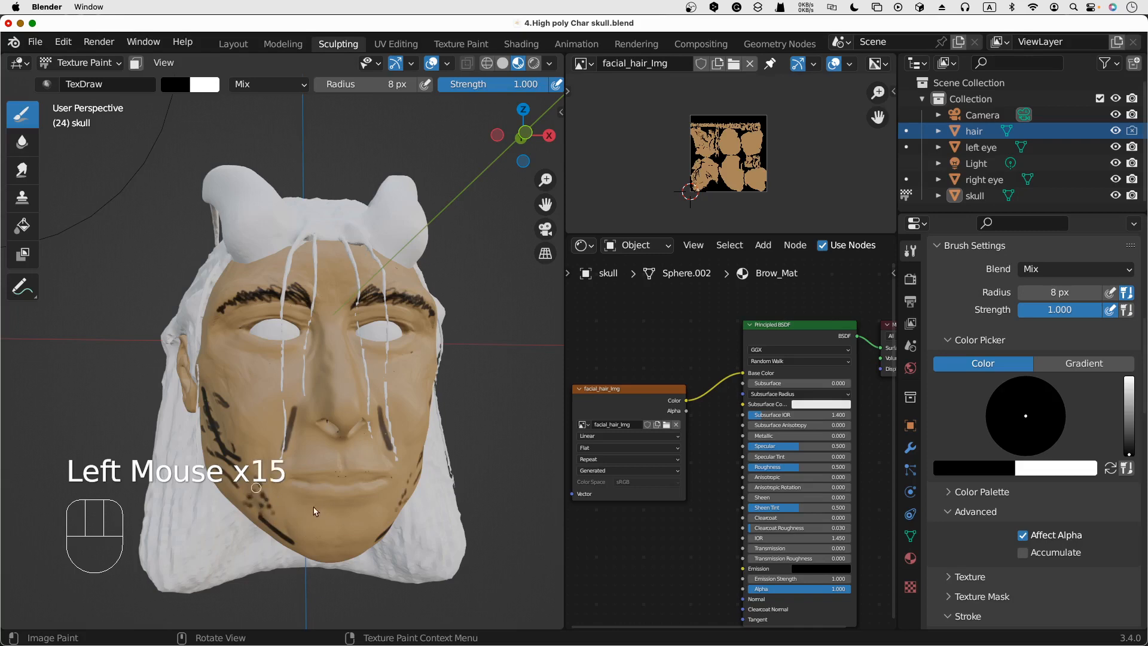
pyautogui.click(269, 508)
pyautogui.click(272, 507)
pyautogui.click(279, 515)
pyautogui.click(285, 511)
pyautogui.click(287, 518)
pyautogui.click(295, 514)
pyautogui.click(304, 516)
pyautogui.click(312, 520)
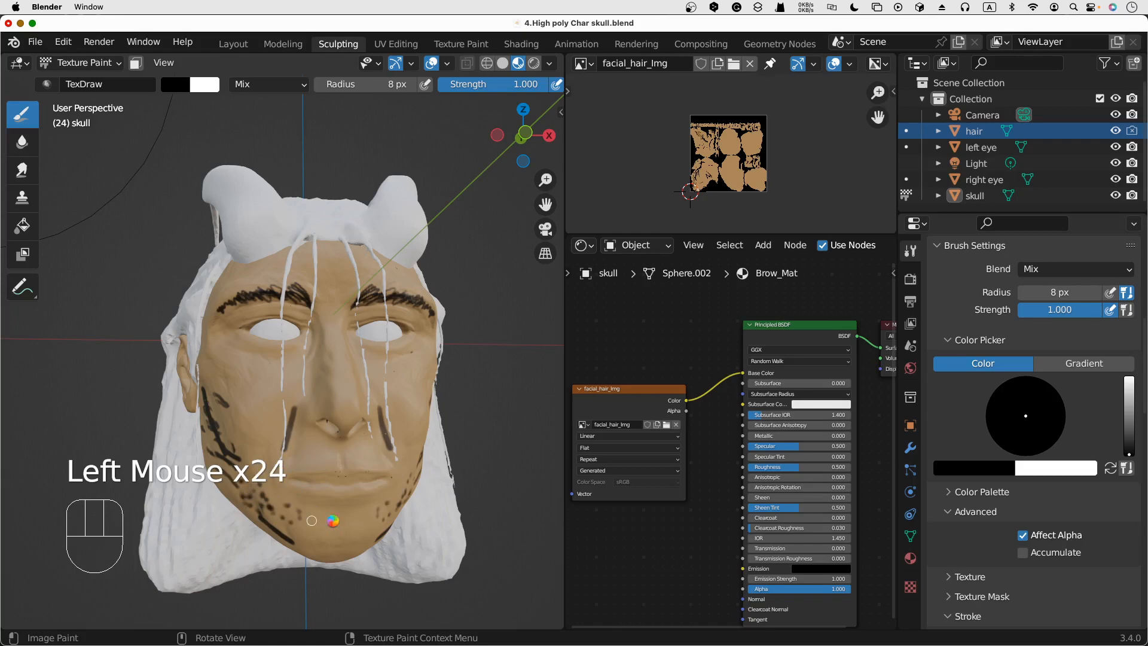
# Dab black stubble dots above the upper lip and across the chin and lower jaw
pyautogui.click(297, 467)
pyautogui.click(306, 473)
pyautogui.click(372, 463)
pyautogui.click(390, 477)
pyautogui.click(318, 513)
pyautogui.click(327, 518)
pyautogui.click(351, 515)
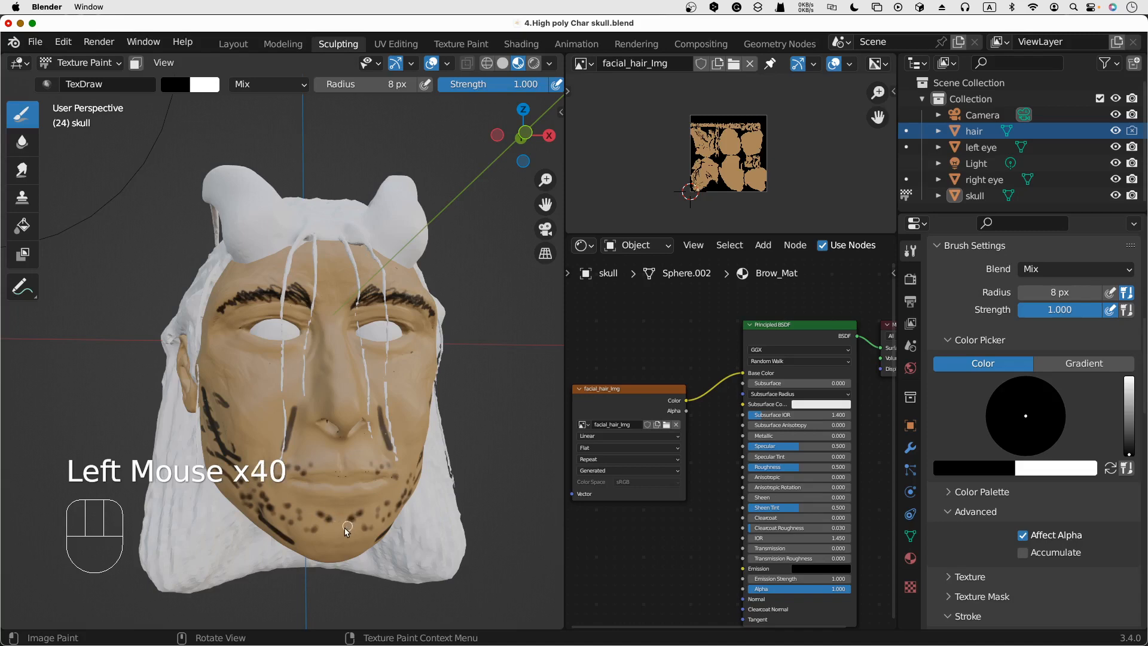
pyautogui.click(348, 525)
pyautogui.click(321, 534)
pyautogui.click(302, 524)
pyautogui.click(279, 502)
pyautogui.click(258, 487)
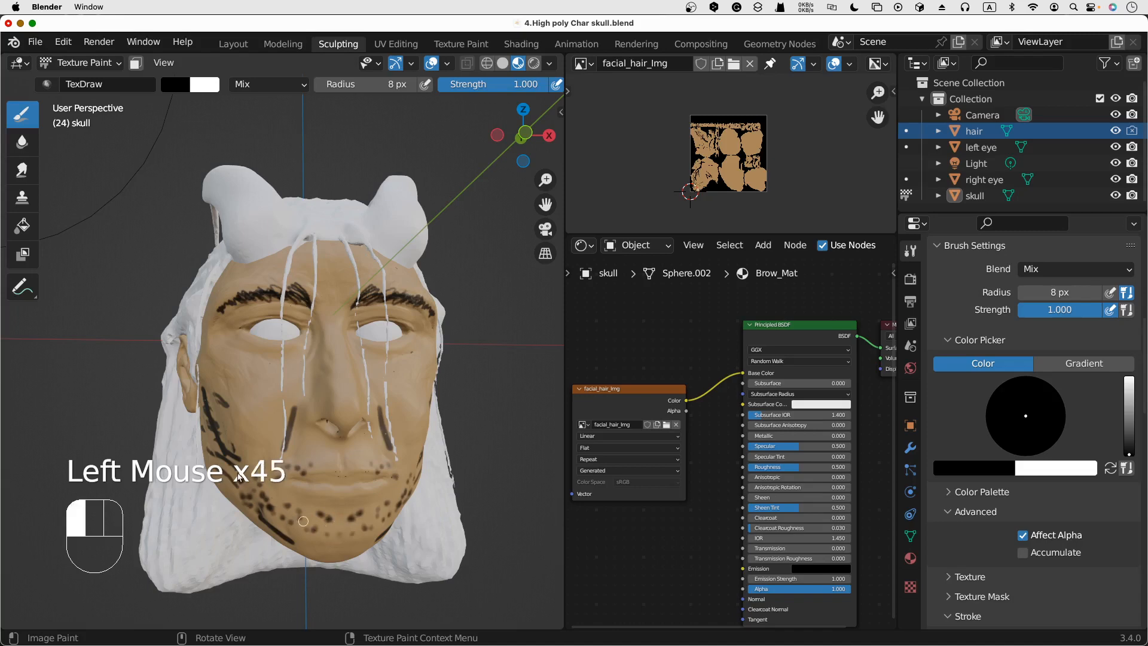
# Dab black stubble dots from the side of the chin up along the jaw to the lower cheek
pyautogui.click(294, 512)
pyautogui.click(284, 503)
pyautogui.click(274, 493)
pyautogui.click(266, 488)
pyautogui.click(259, 483)
pyautogui.click(251, 479)
pyautogui.click(244, 474)
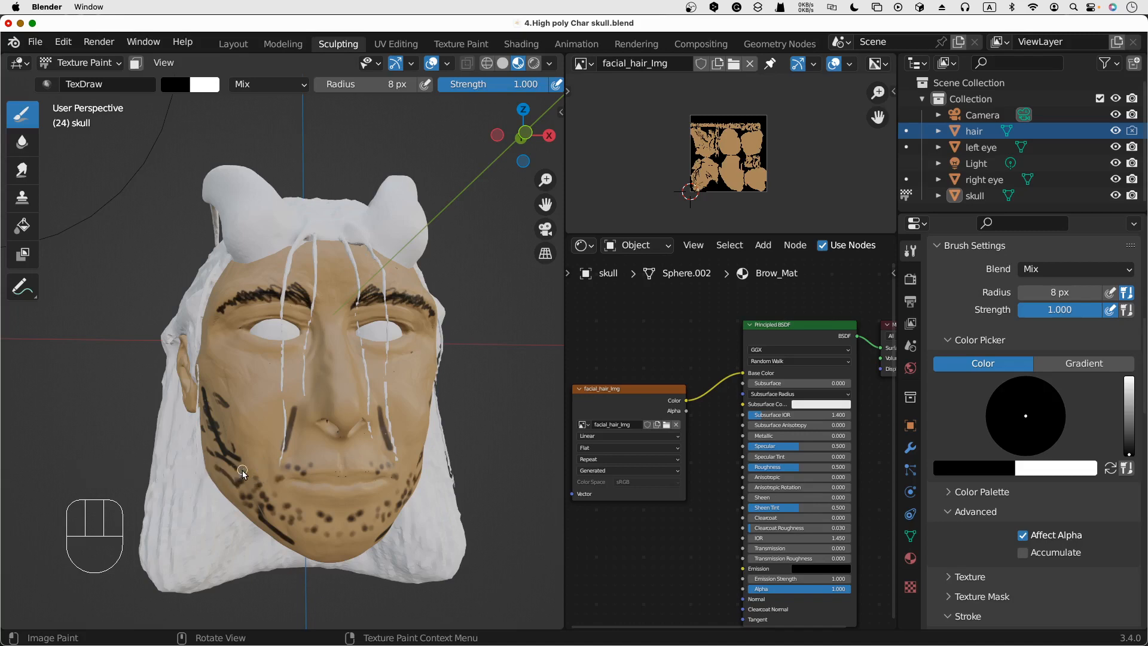
# Paint a black contour line from beside the mouth corner down along the jaw toward the chin
pyautogui.moveTo(242, 470)
pyautogui.mouseDown(button='middle')
pyautogui.moveTo(263, 470)
pyautogui.moveTo(227, 472)
pyautogui.moveTo(242, 470)
pyautogui.mouseUp(button='middle')
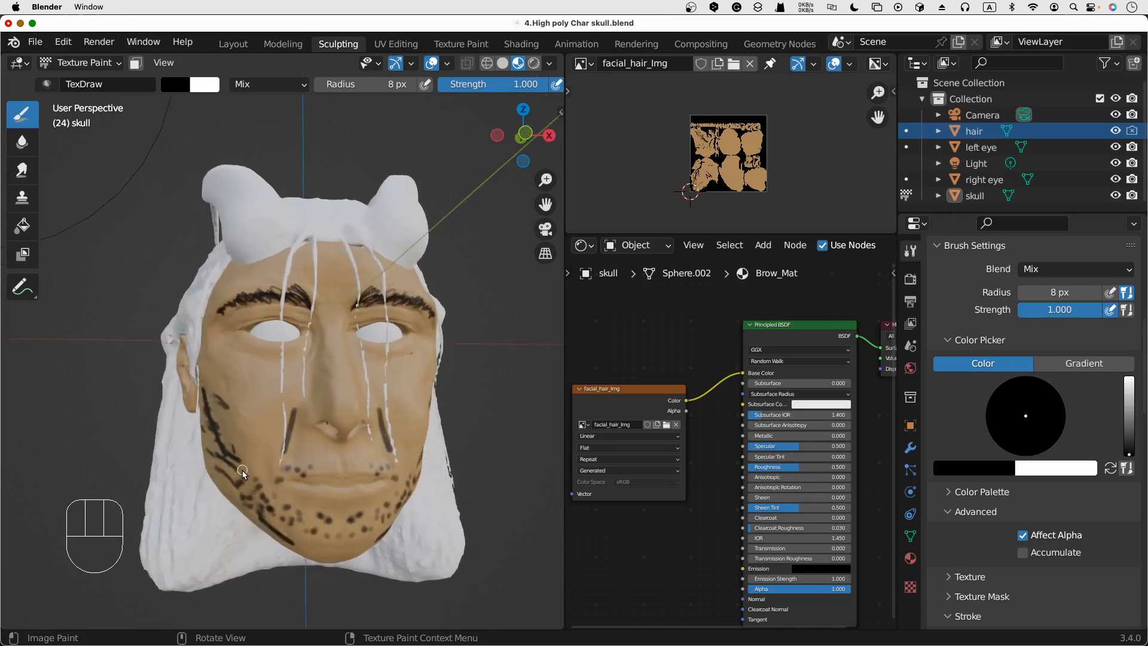
pyautogui.click(274, 464)
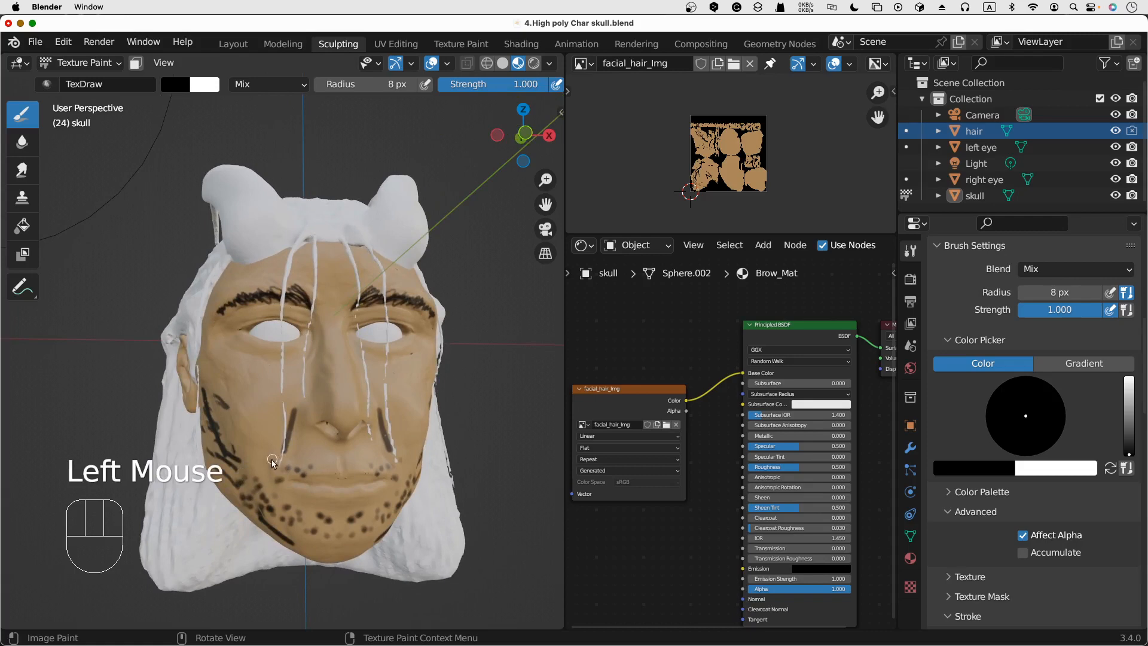
pyautogui.click(264, 478)
pyautogui.click(263, 473)
pyautogui.click(265, 485)
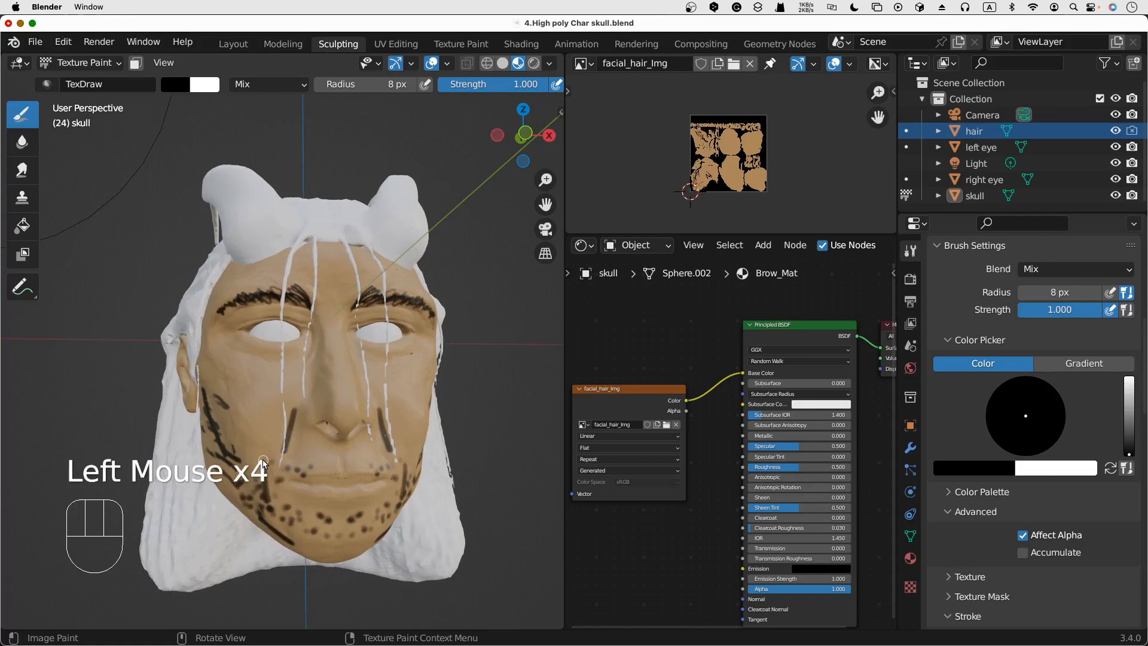
pyautogui.click(267, 498)
pyautogui.click(274, 513)
pyautogui.click(286, 529)
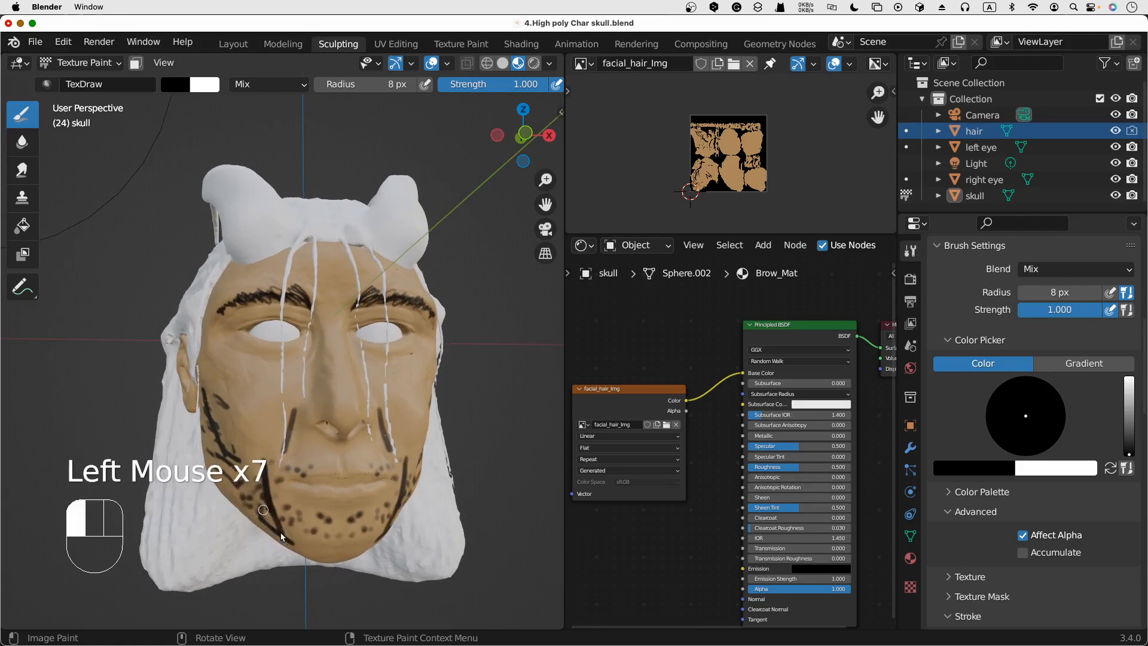
pyautogui.click(305, 543)
pyautogui.click(316, 541)
# Paint thick black lines along the underside of the jaw and across the bottom of the chin
pyautogui.moveTo(317, 542); pyautogui.dragTo(357, 475, button='middle')
pyautogui.moveTo(286, 443)
pyautogui.mouseDown()
pyautogui.moveTo(304, 474)
pyautogui.moveTo(299, 454)
pyautogui.moveTo(336, 482)
pyautogui.mouseUp()
pyautogui.moveTo(336, 483)
pyautogui.mouseDown()
pyautogui.moveTo(364, 484)
pyautogui.moveTo(413, 449)
pyautogui.moveTo(353, 479)
pyautogui.mouseUp()
pyautogui.moveTo(350, 478); pyautogui.dragTo(330, 464)
pyautogui.moveTo(380, 453); pyautogui.dragTo(332, 450)
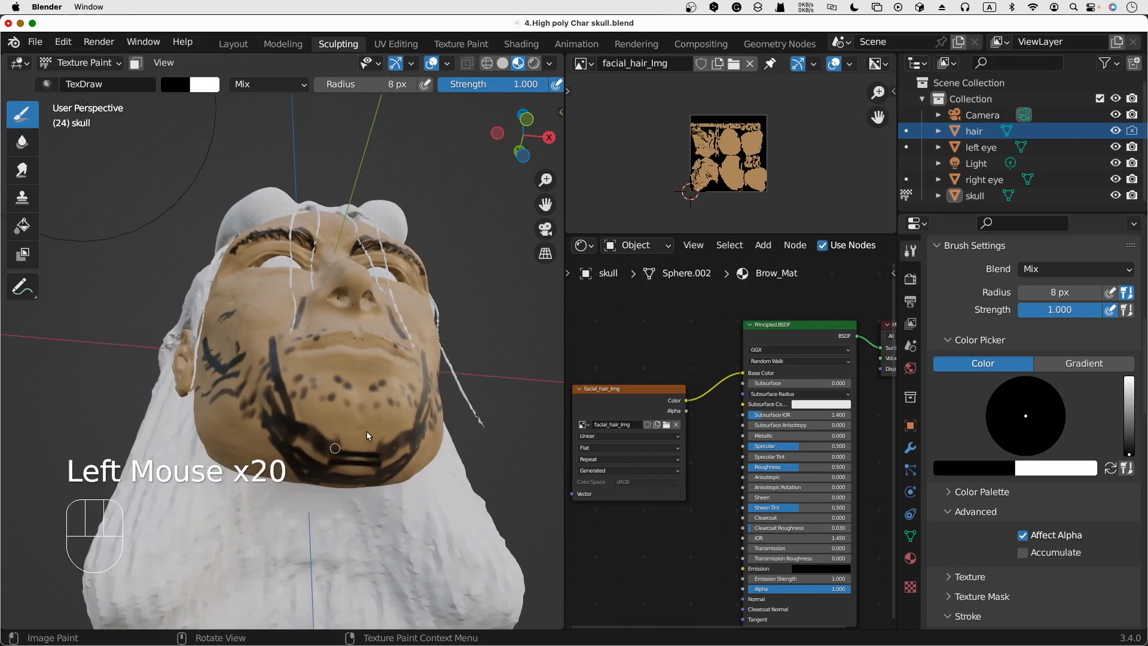
# Paint a black goatee patch from just below the lower lip down the middle of the chin
pyautogui.moveTo(367, 432); pyautogui.dragTo(327, 497, button='middle')
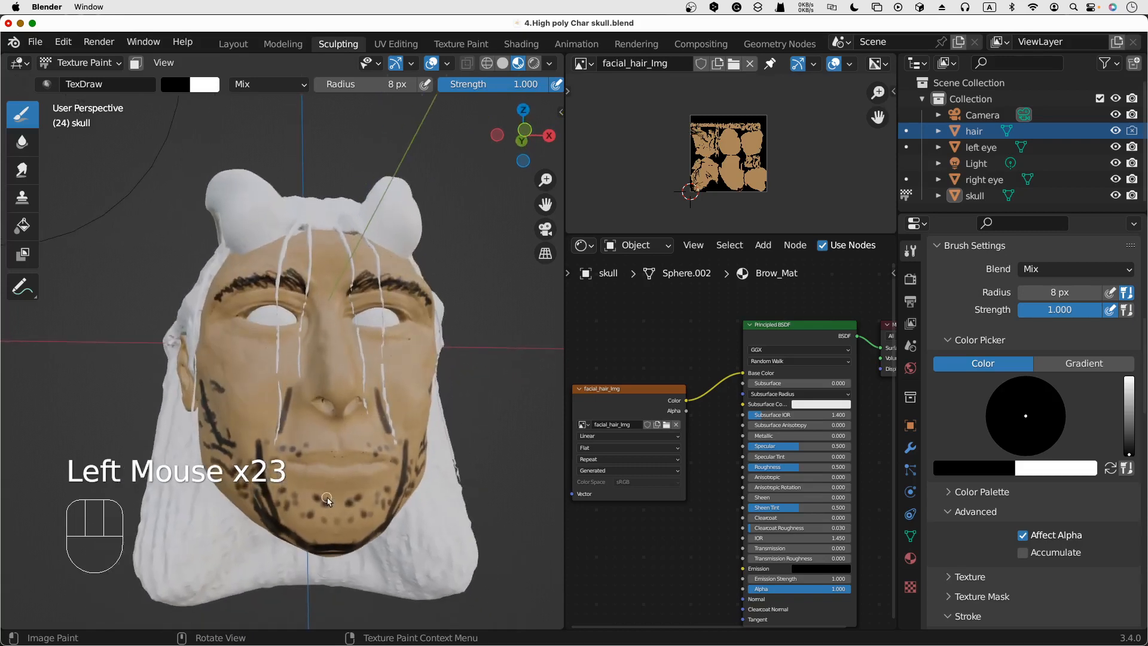
pyautogui.moveTo(361, 489); pyautogui.dragTo(349, 532)
pyautogui.moveTo(314, 485)
pyautogui.mouseDown()
pyautogui.moveTo(326, 496)
pyautogui.moveTo(321, 540)
pyautogui.moveTo(332, 492)
pyautogui.mouseUp()
pyautogui.click(306, 540)
pyautogui.click(328, 523)
pyautogui.click(329, 505)
pyautogui.click(330, 490)
pyautogui.click(329, 487)
pyautogui.moveTo(326, 487); pyautogui.dragTo(353, 483)
pyautogui.click(338, 482)
pyautogui.click(323, 484)
pyautogui.click(344, 482)
pyautogui.moveTo(317, 484); pyautogui.dragTo(345, 483)
pyautogui.moveTo(339, 495); pyautogui.dragTo(331, 497)
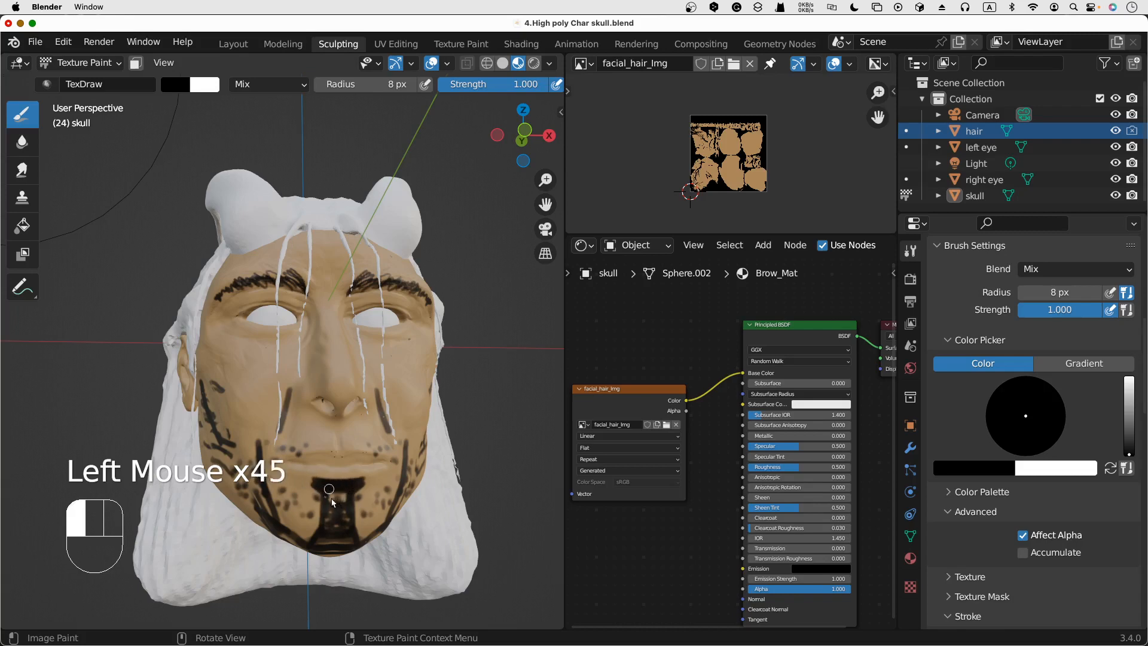
pyautogui.click(332, 493)
pyautogui.click(338, 501)
pyautogui.click(339, 516)
# Paint a thin black moustache line above the upper lip, from the mouth corner to the centre
pyautogui.scroll(3, 401, 438)
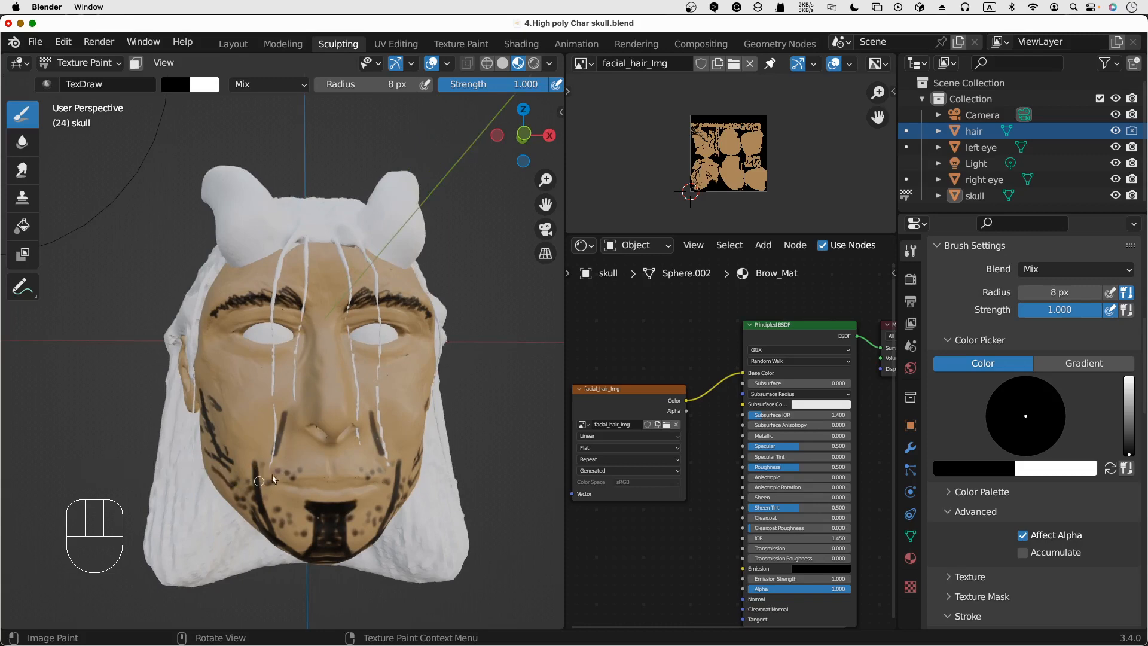
pyautogui.click(287, 466)
pyautogui.click(285, 464)
pyautogui.click(293, 463)
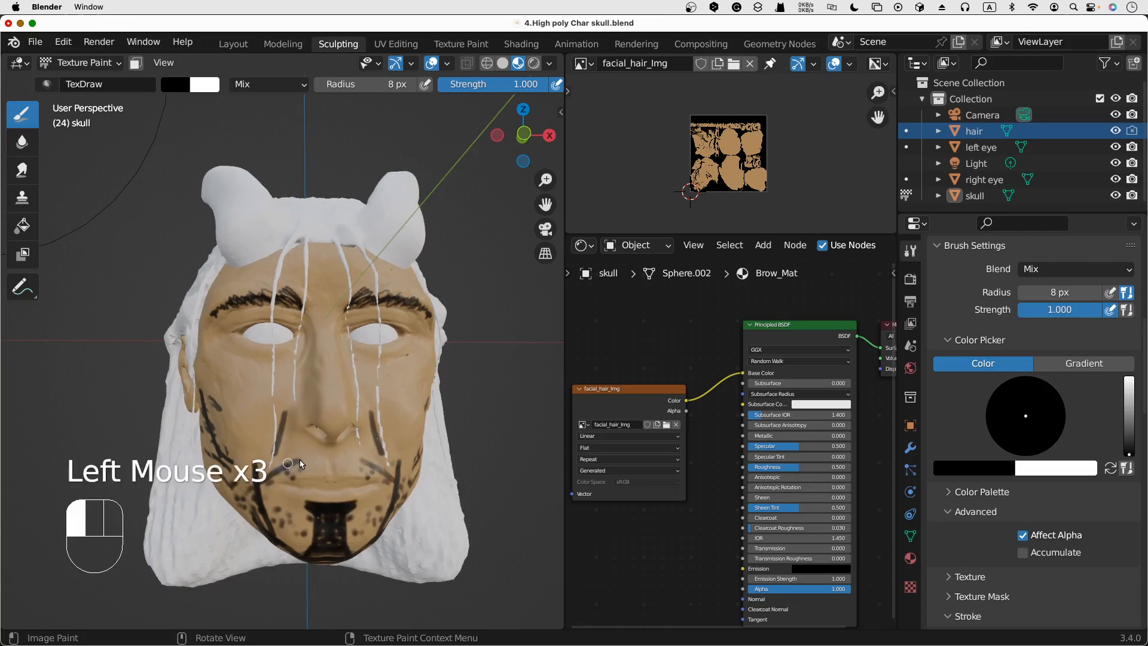
pyautogui.click(302, 461)
pyautogui.click(311, 461)
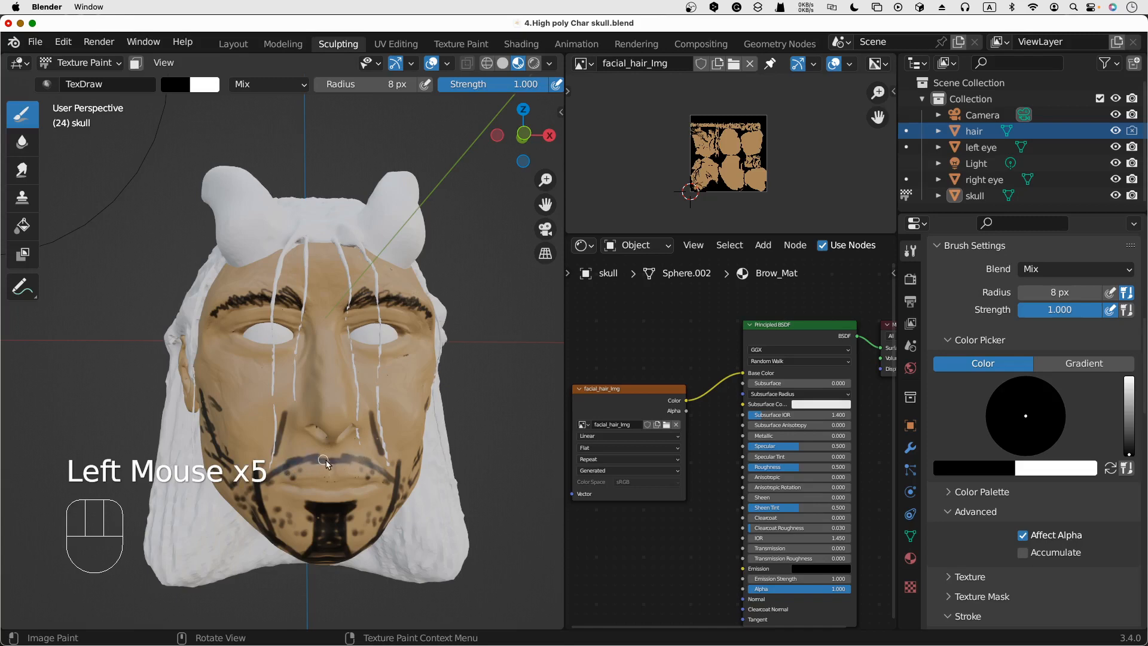
# Thicken the moustache by filling the area between its line and the upper lip with black
pyautogui.click(304, 464)
pyautogui.click(297, 467)
pyautogui.click(293, 470)
pyautogui.click(301, 469)
pyautogui.click(310, 466)
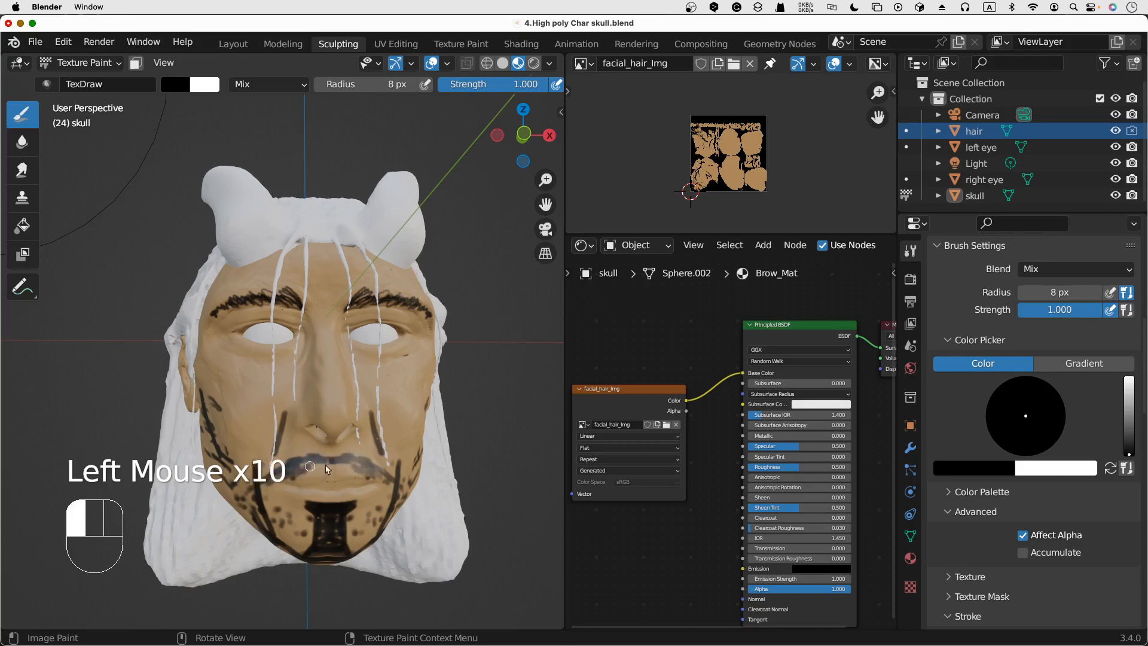
pyautogui.click(311, 466)
pyautogui.click(315, 465)
pyautogui.click(318, 464)
pyautogui.click(322, 464)
pyautogui.click(325, 463)
pyautogui.click(327, 464)
pyautogui.click(328, 464)
pyautogui.click(330, 465)
pyautogui.click(331, 464)
pyautogui.click(333, 465)
pyautogui.click(335, 466)
pyautogui.click(337, 466)
pyautogui.click(338, 467)
pyautogui.click(341, 465)
pyautogui.click(344, 464)
pyautogui.click(348, 463)
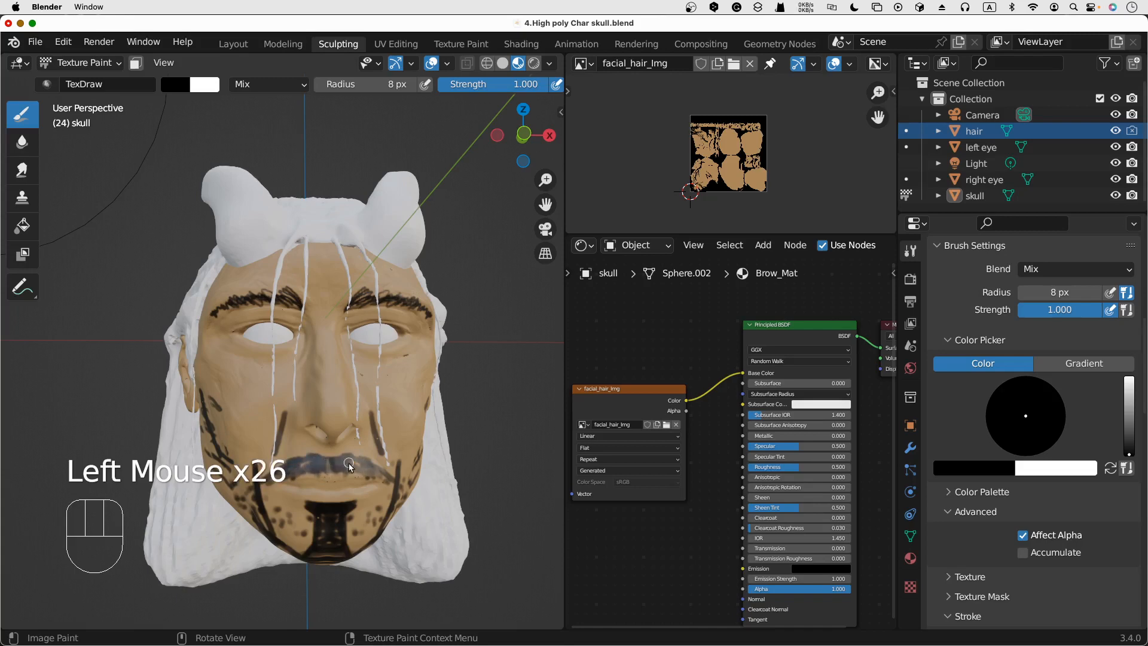
# Swap the brush colours and change the white one to dark orange with hue 0.064, saturation 0.914 and value 0.540
pyautogui.click(975, 468)
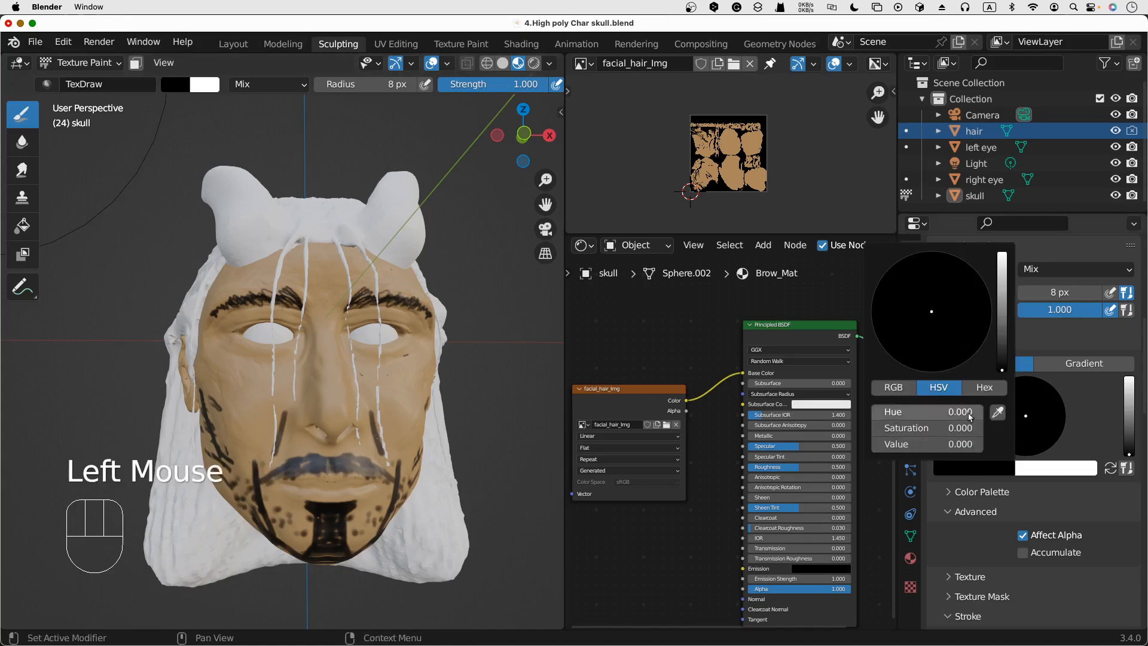
pyautogui.click(994, 466)
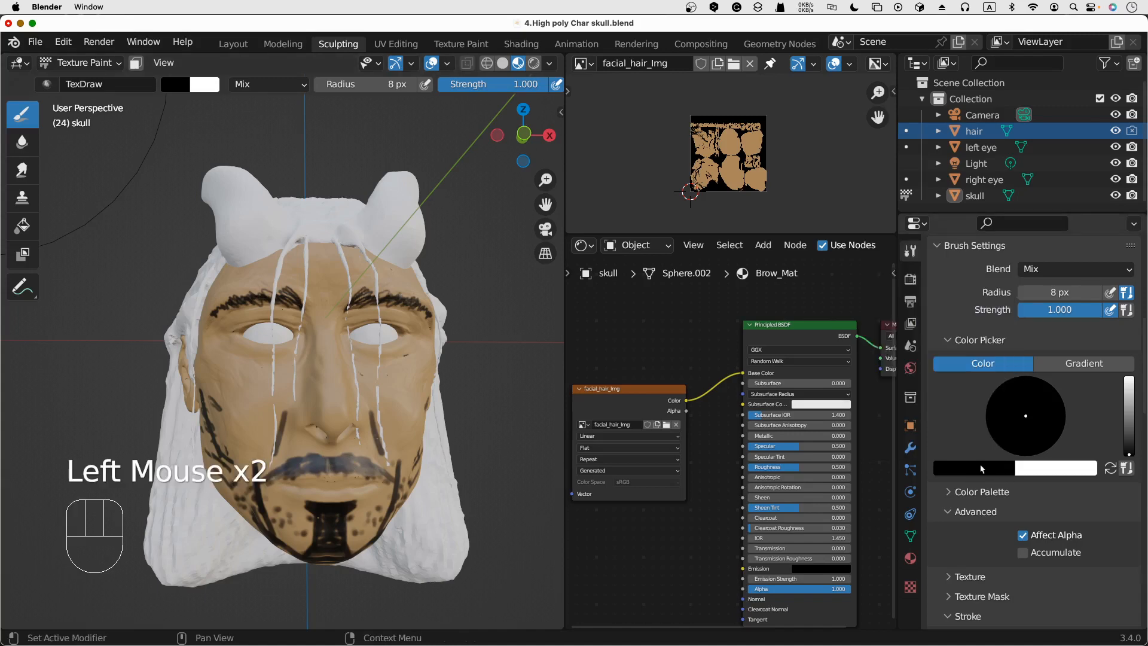
pyautogui.click(1105, 466)
pyautogui.click(988, 465)
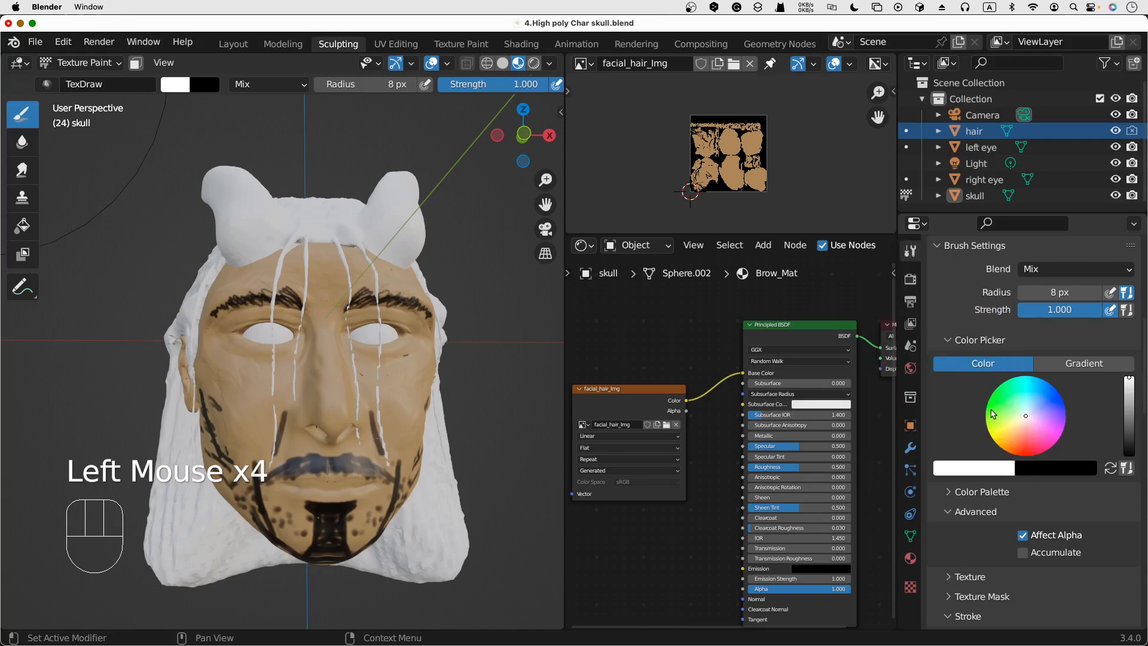
pyautogui.click(987, 470)
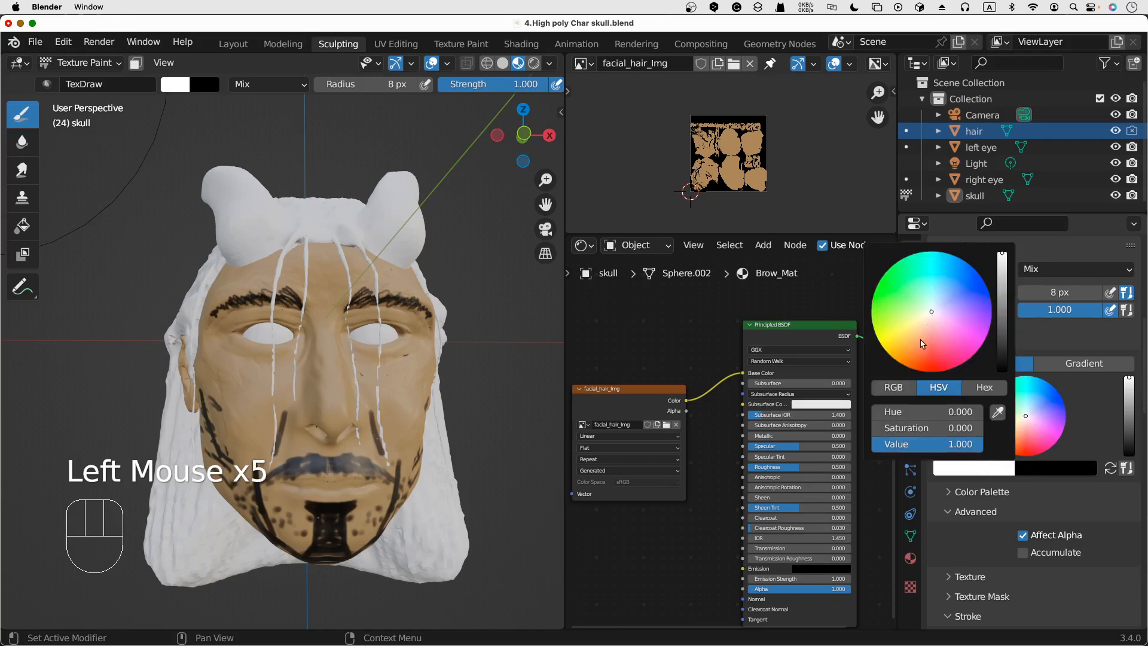
pyautogui.moveTo(923, 364); pyautogui.dragTo(909, 363)
pyautogui.moveTo(1003, 286); pyautogui.dragTo(1003, 309)
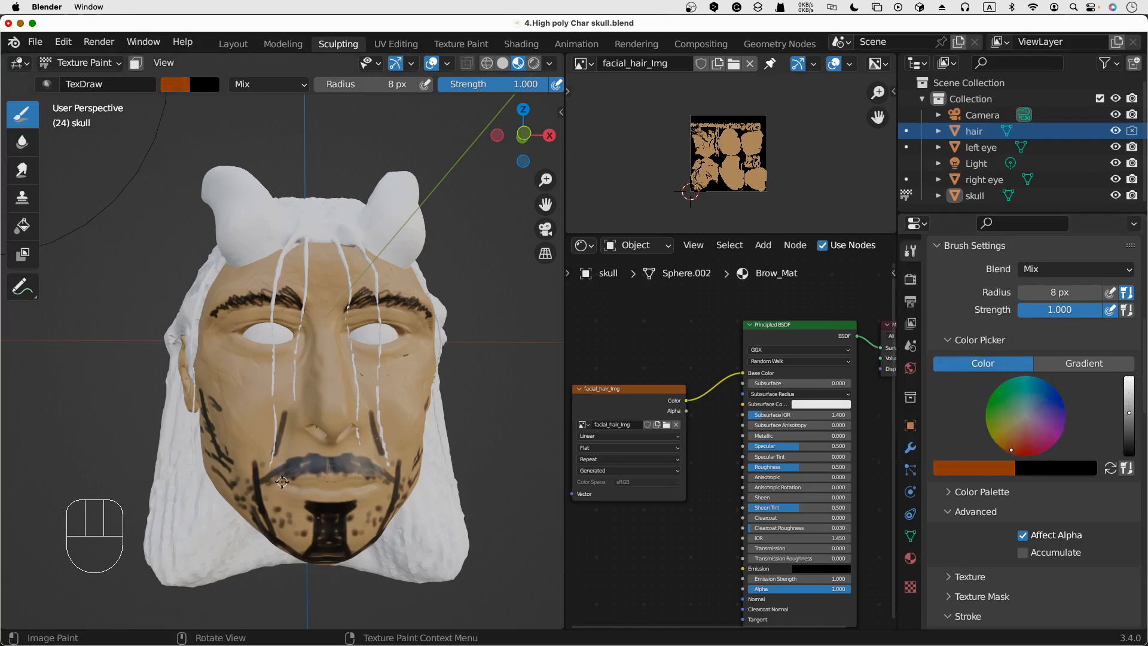
# Set the brush radius to 10 px and paint the upper and lower lips dark orange
pyautogui.press('f')
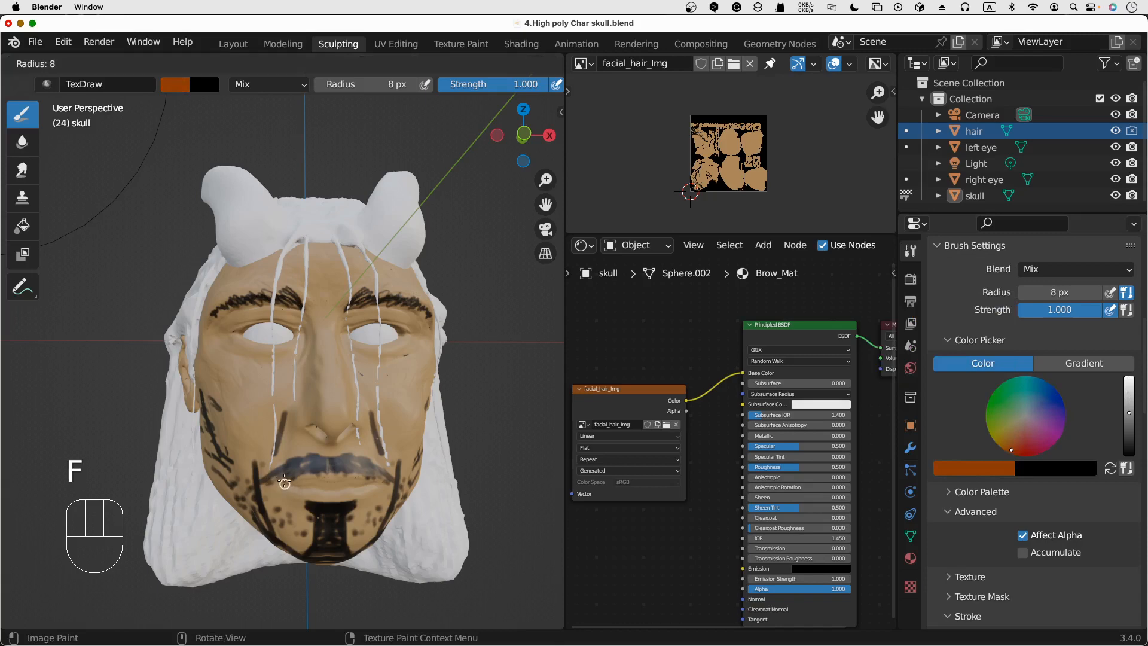
pyautogui.click(290, 485)
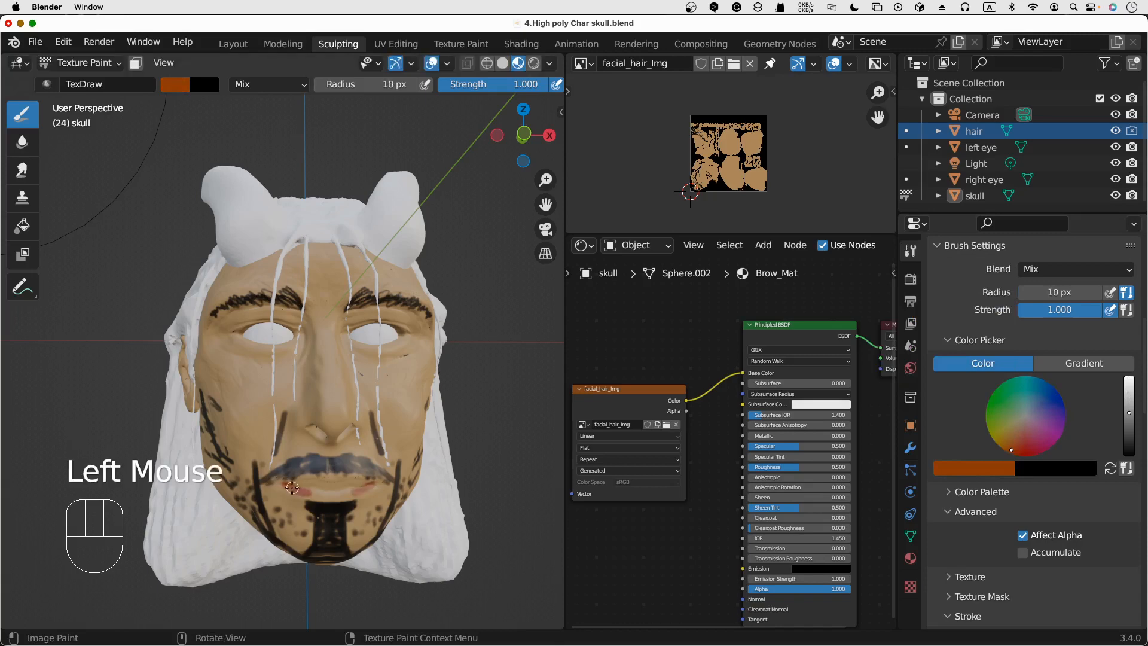
pyautogui.click(324, 490)
pyautogui.click(329, 490)
pyautogui.click(326, 488)
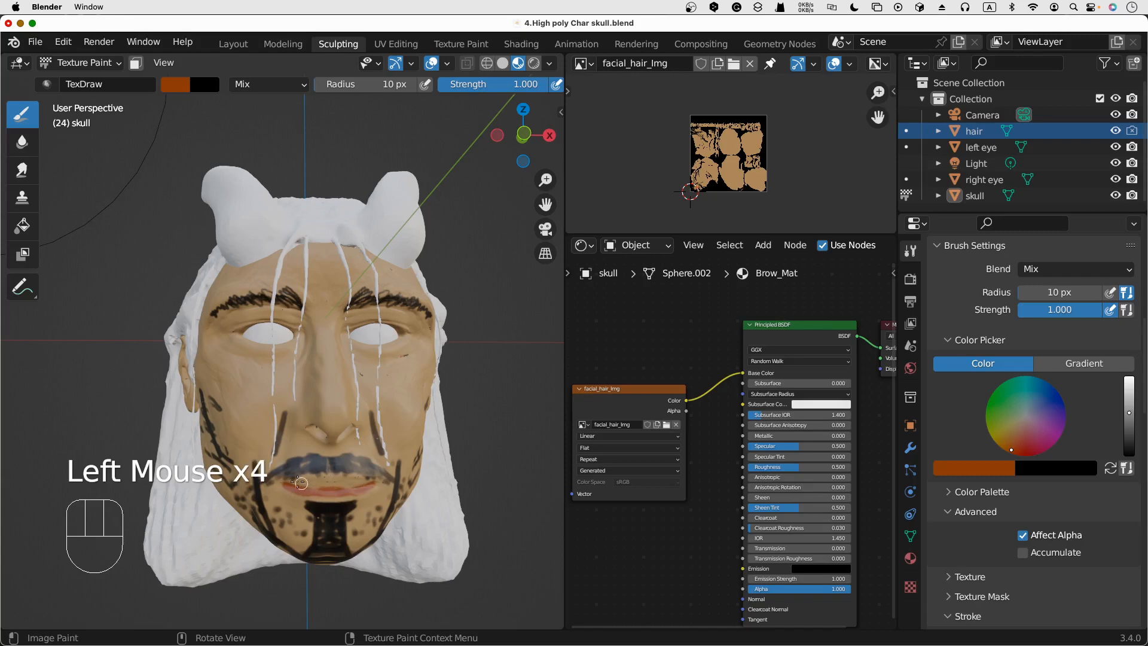
pyautogui.click(309, 480)
pyautogui.click(332, 482)
pyautogui.click(326, 480)
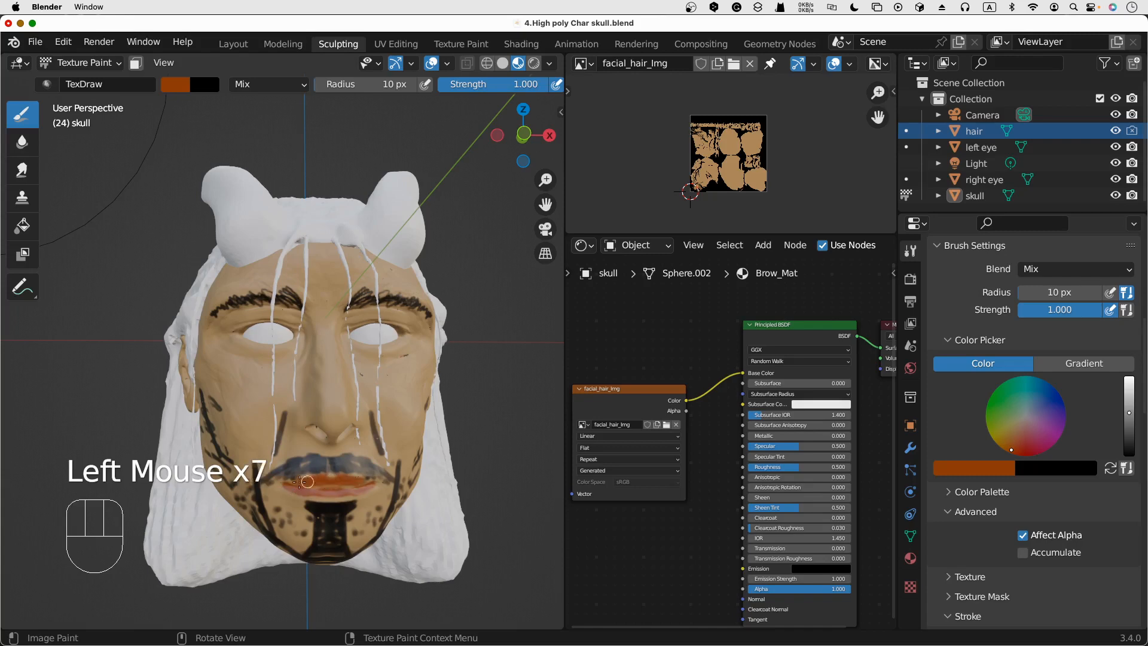
pyautogui.click(353, 477)
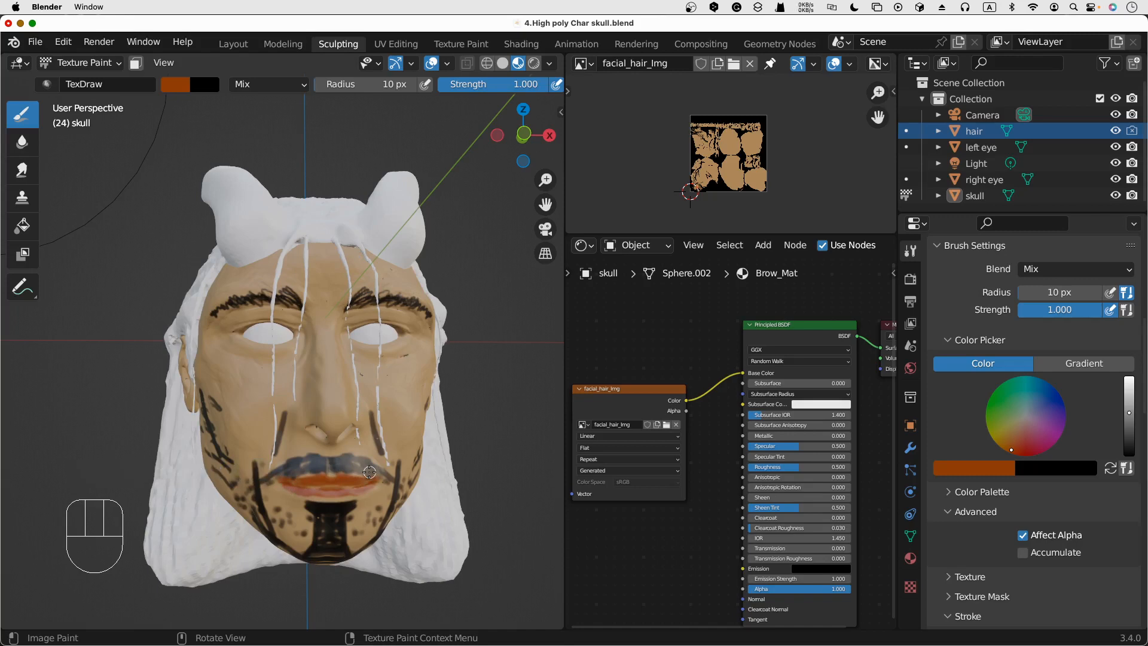
# Preview the painted head in rendered shading from several angles, then return to material preview and a front view
pyautogui.click(534, 63)
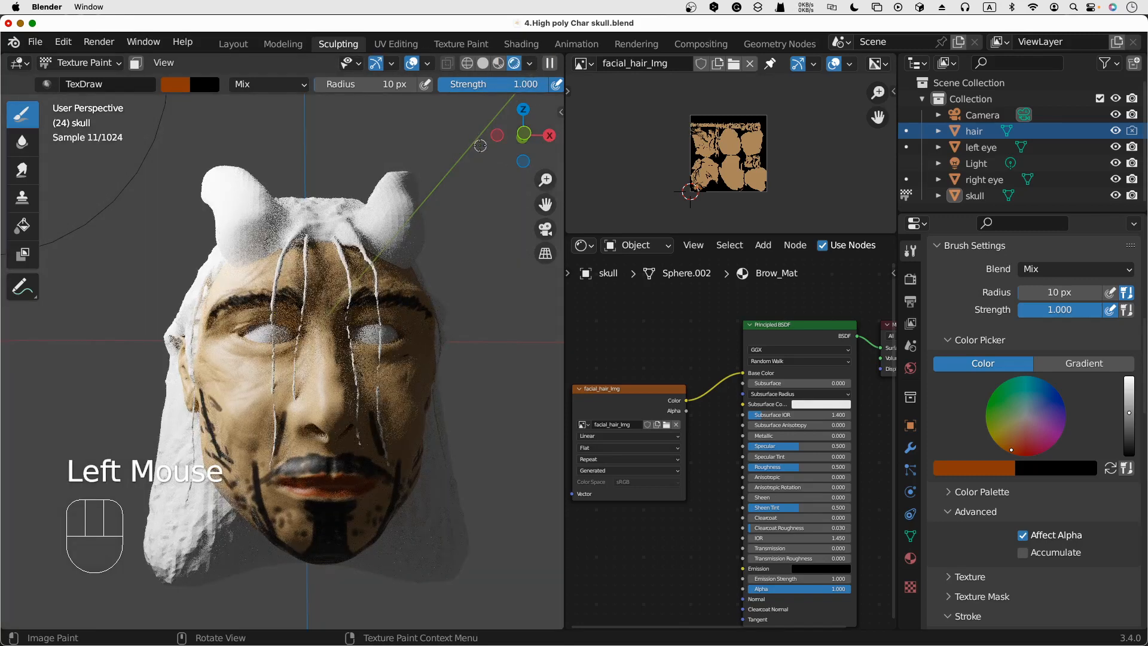
pyautogui.hscroll(-5, 462, 224)
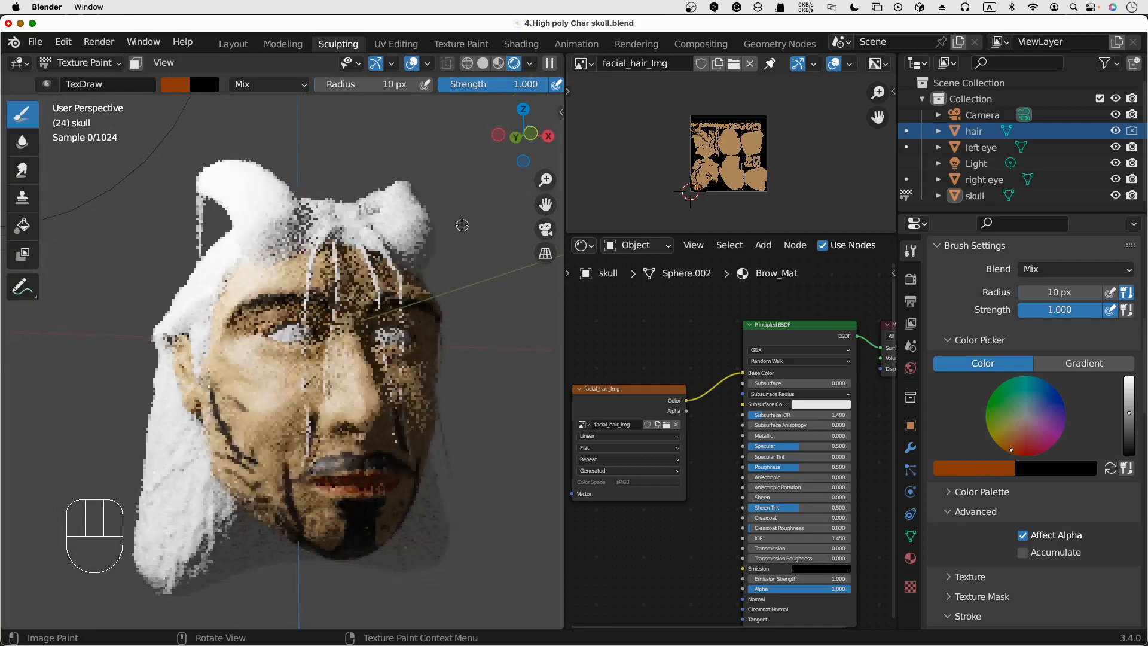
pyautogui.hscroll(3, 462, 225)
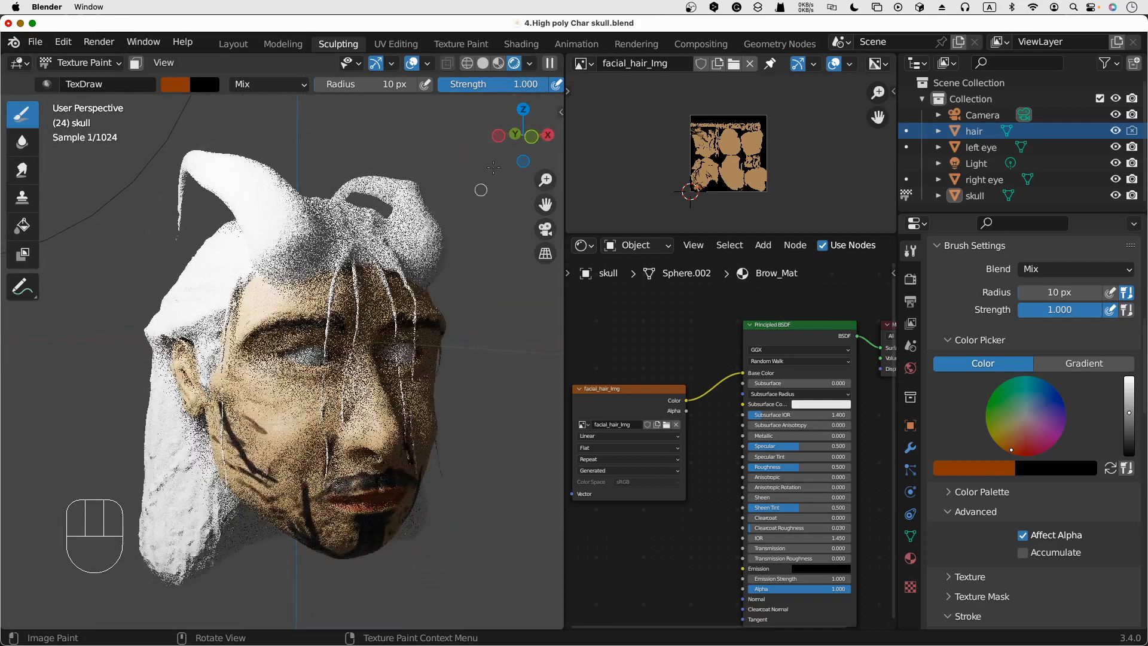
pyautogui.click(498, 68)
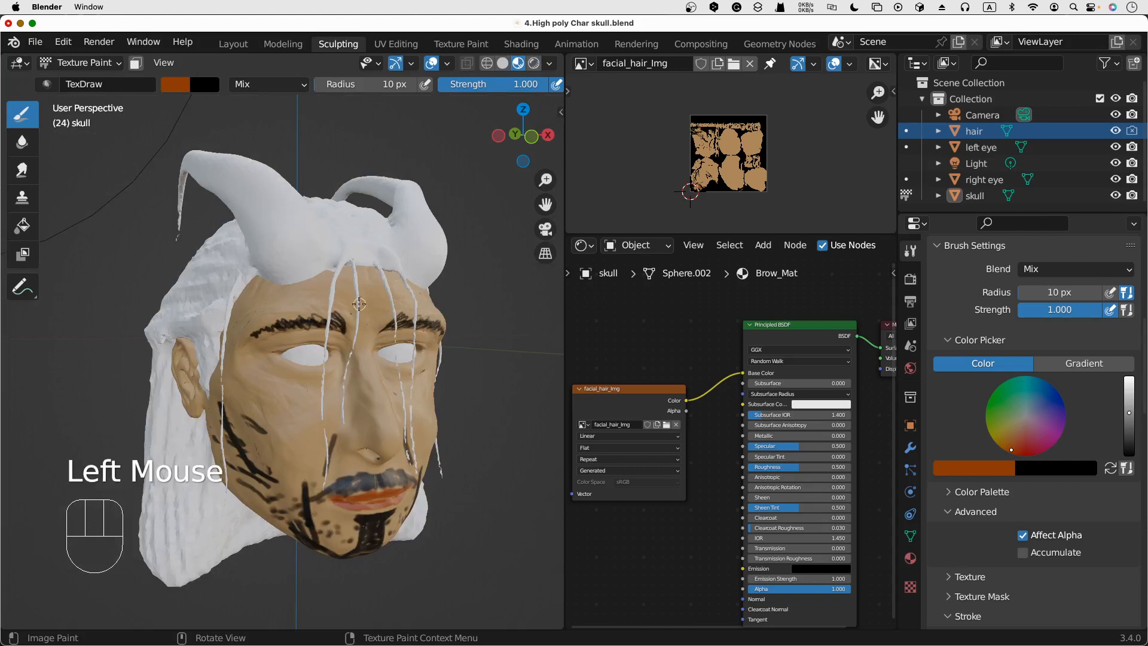
pyautogui.hscroll(4, 366, 303)
pyautogui.hscroll(2, 367, 303)
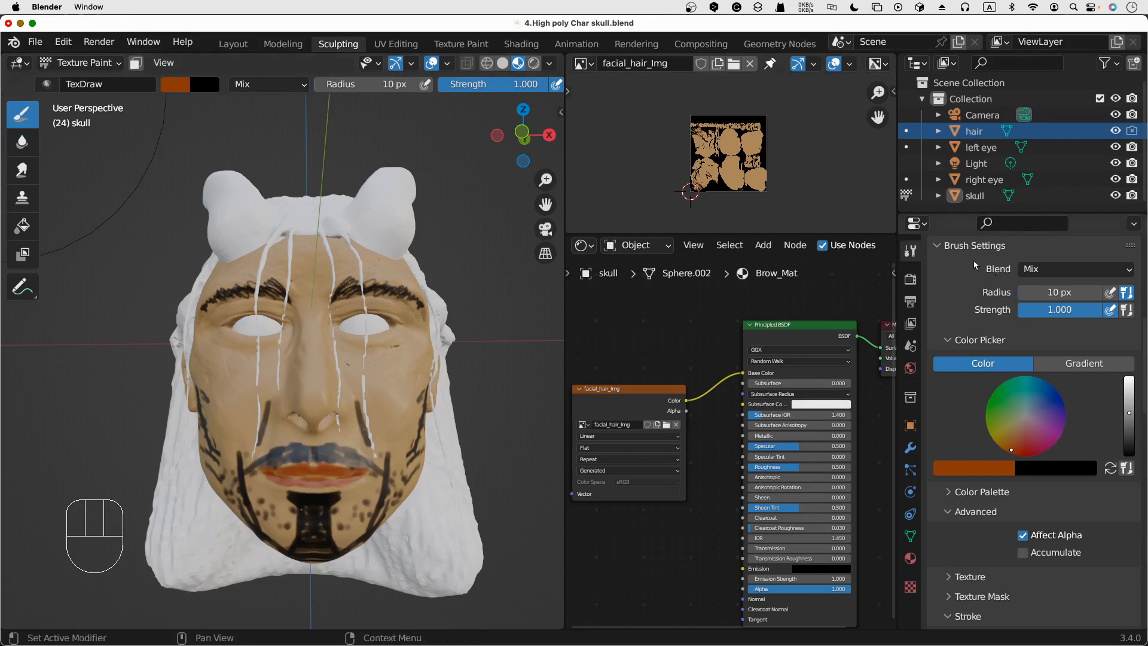
# Keep the brush blend mode at Mix, try a dark orange stroke across the cheek, and undo it
pyautogui.click(1037, 272)
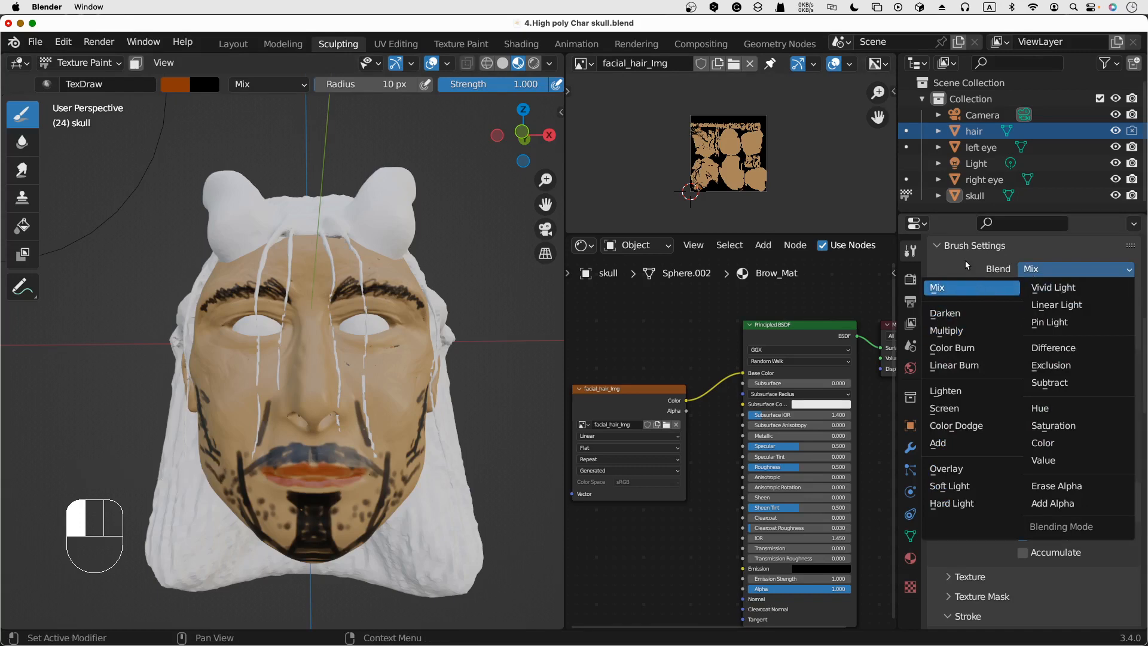
pyautogui.click(957, 287)
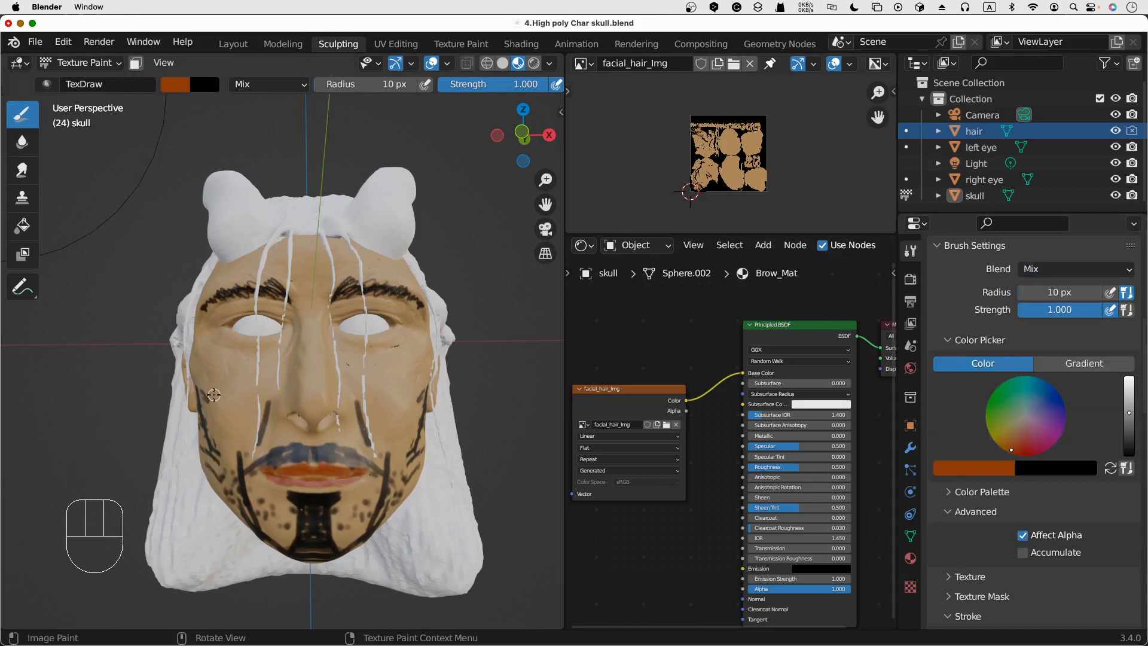
pyautogui.moveTo(215, 394); pyautogui.dragTo(214, 395, button='middle')
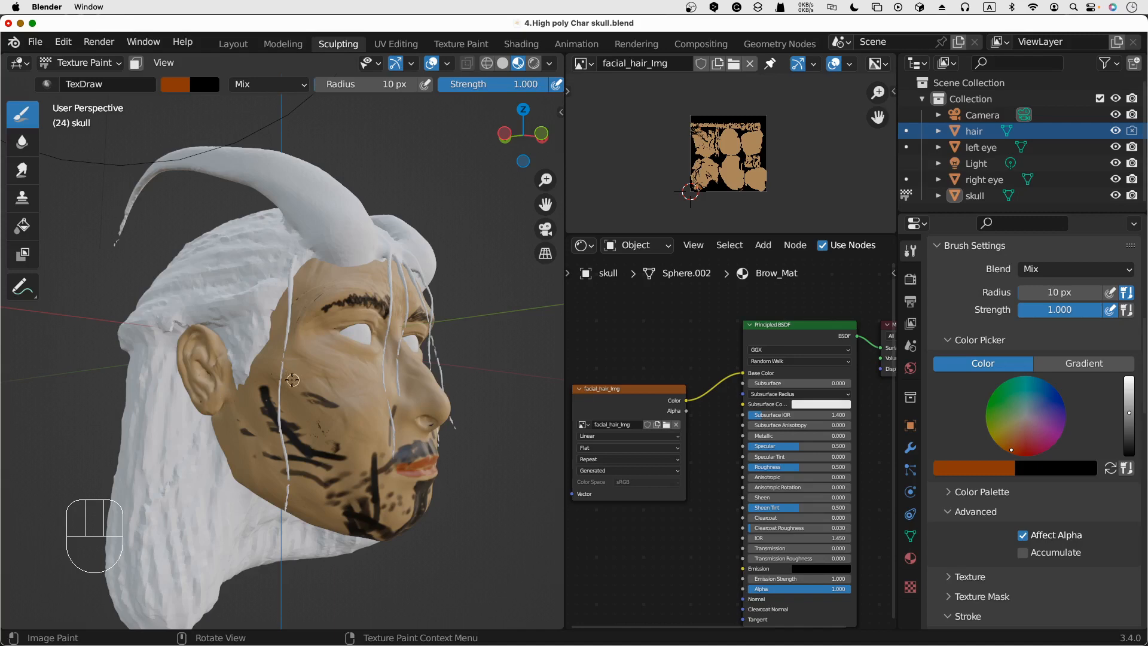
pyautogui.moveTo(350, 332); pyautogui.dragTo(285, 380, button='middle')
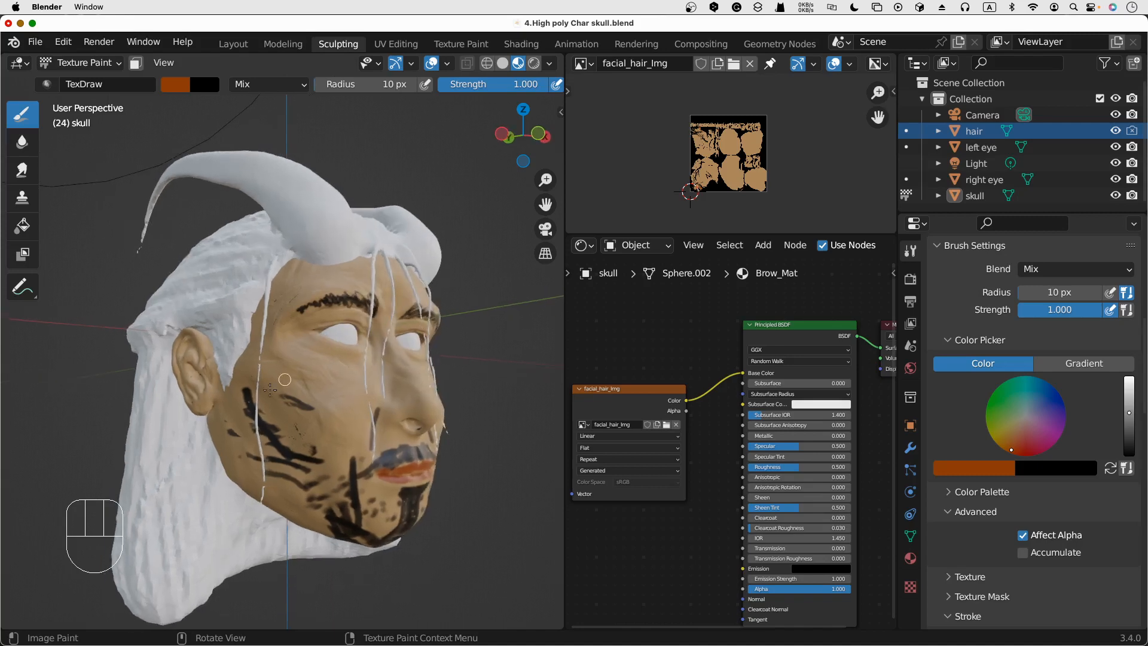
pyautogui.moveTo(280, 407)
pyautogui.mouseDown()
pyautogui.moveTo(293, 374)
pyautogui.moveTo(299, 406)
pyautogui.moveTo(329, 373)
pyautogui.moveTo(328, 382)
pyautogui.mouseUp()
pyautogui.press('super+z')
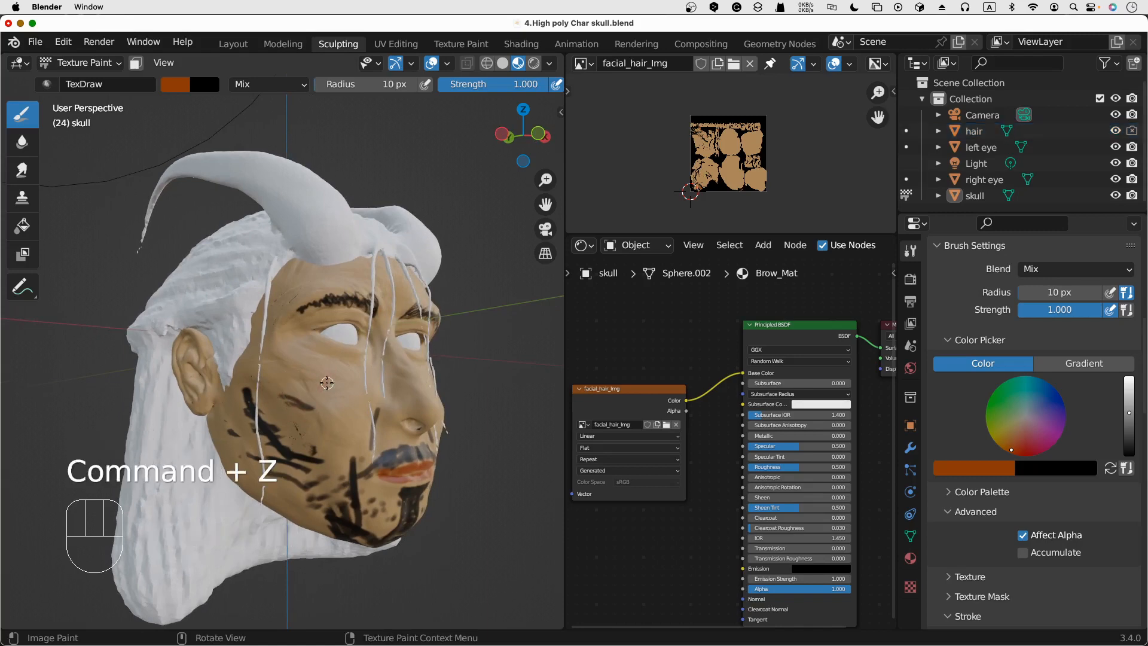
# Darken the dark orange brush colour to a brown with value about 0.337, keeping hue 0.064 and saturation 0.914
pyautogui.hscroll(-5, 327, 383)
pyautogui.scroll(-3, 327, 382)
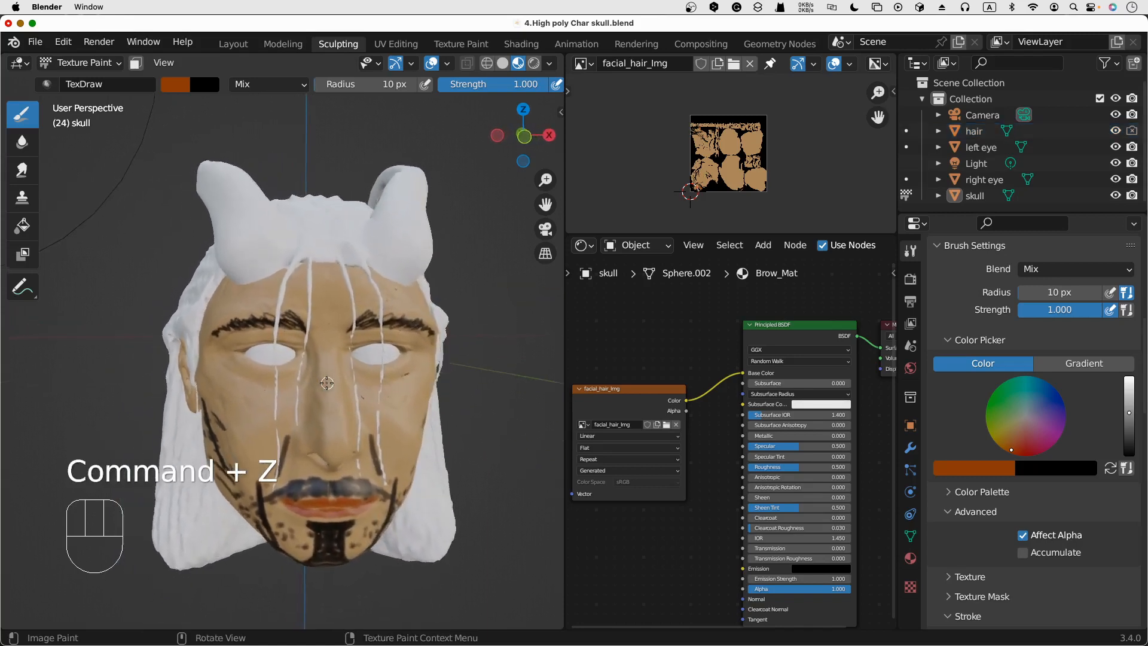
pyautogui.click(1028, 451)
pyautogui.click(1010, 467)
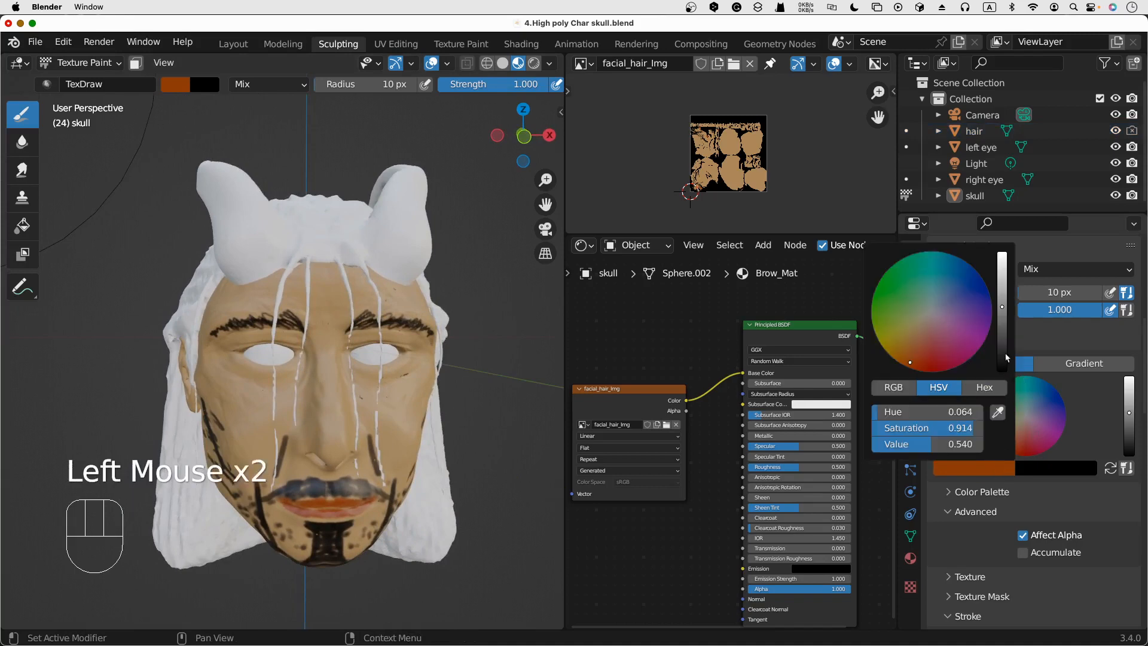
pyautogui.moveTo(1003, 316); pyautogui.dragTo(1003, 329)
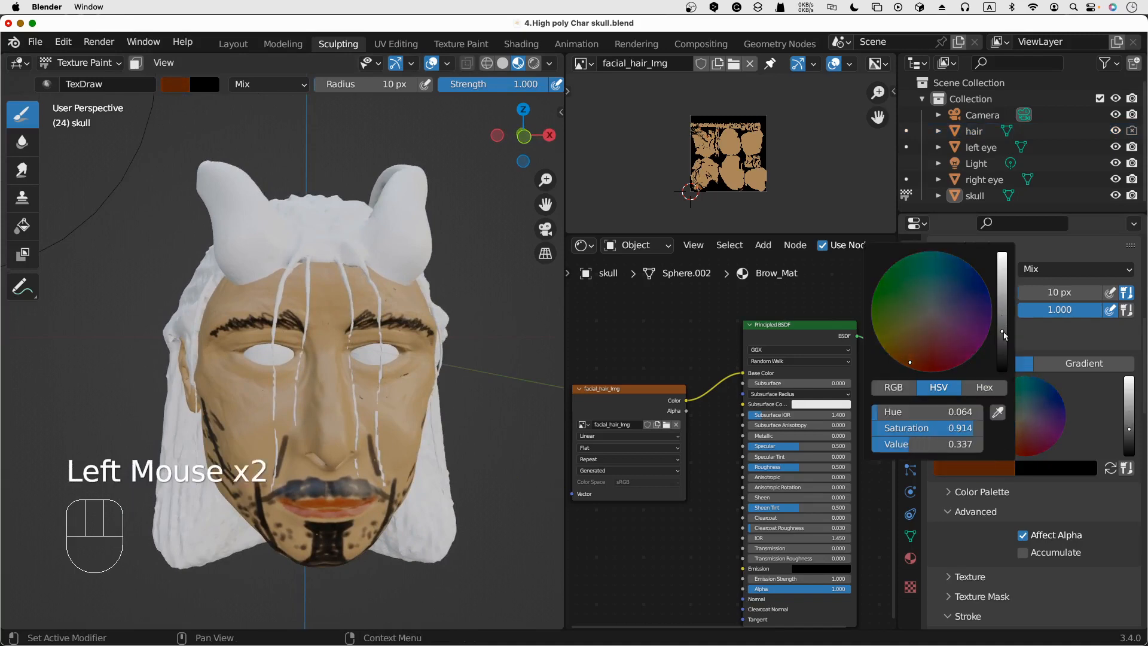
# Dab the darker brown over the lips, shading the lower lip and the mouth corners
pyautogui.click(305, 508)
pyautogui.click(304, 507)
pyautogui.click(304, 507)
pyautogui.click(304, 506)
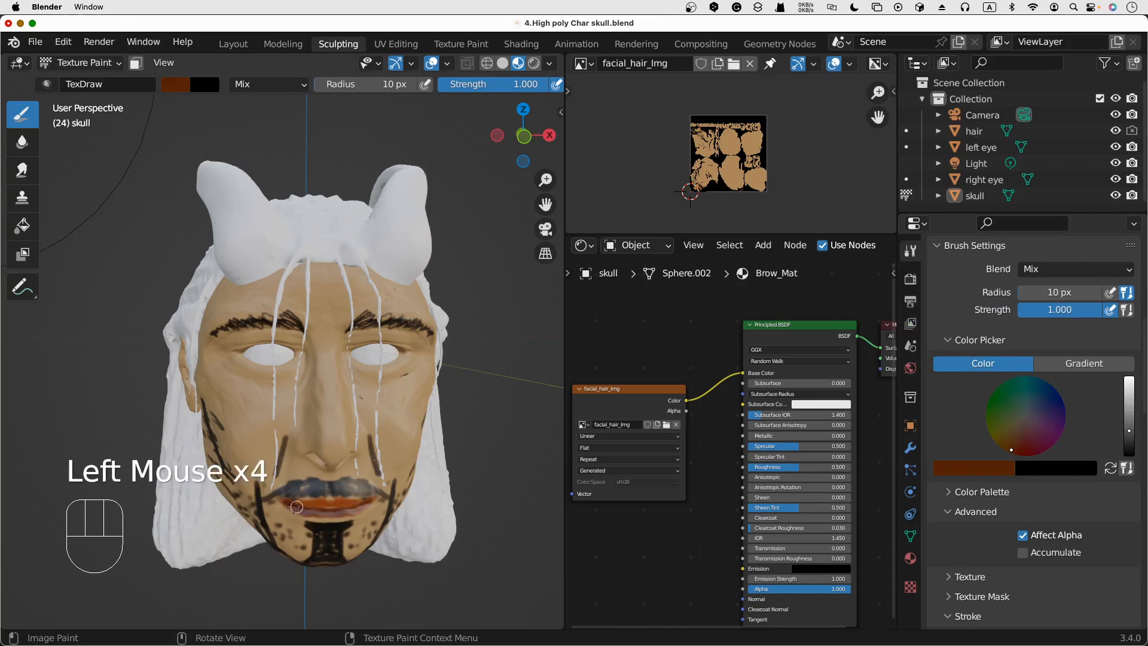
pyautogui.click(297, 506)
pyautogui.click(311, 504)
pyautogui.click(283, 503)
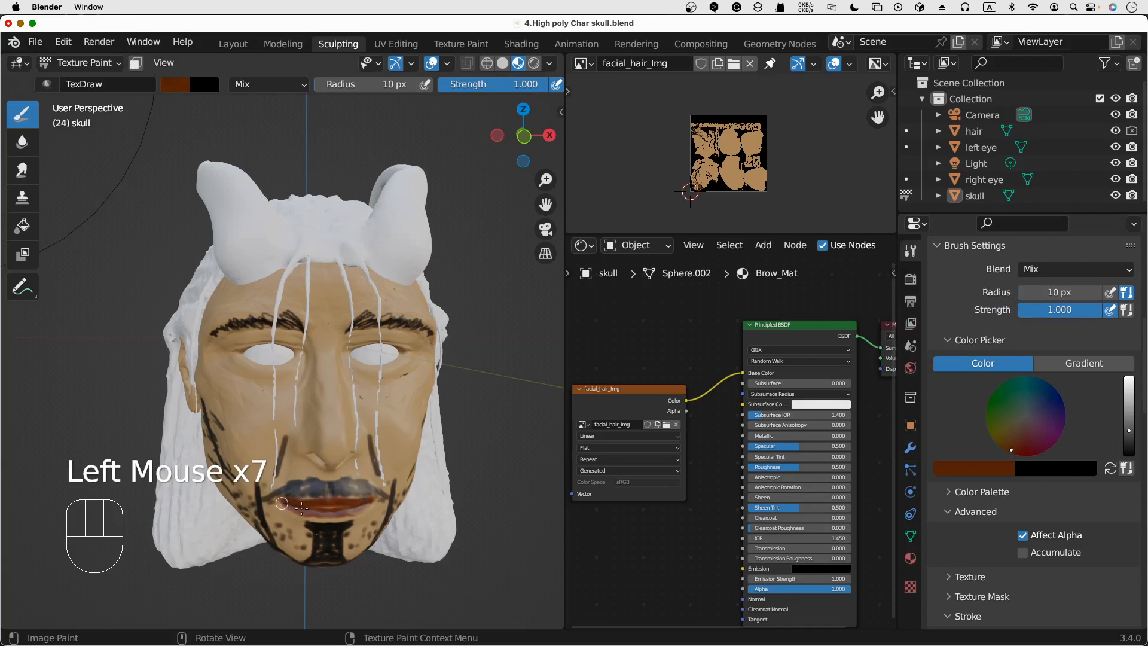
pyautogui.click(281, 502)
pyautogui.click(307, 504)
# Paint a vertical brown war-paint stripe from below each eye down the cheek and fill in its lower end
pyautogui.moveTo(258, 373); pyautogui.dragTo(260, 434)
pyautogui.moveTo(385, 374); pyautogui.dragTo(386, 436)
pyautogui.moveTo(257, 367)
pyautogui.mouseDown()
pyautogui.moveTo(260, 446)
pyautogui.moveTo(273, 437)
pyautogui.mouseUp()
pyautogui.click(261, 446)
pyautogui.click(266, 442)
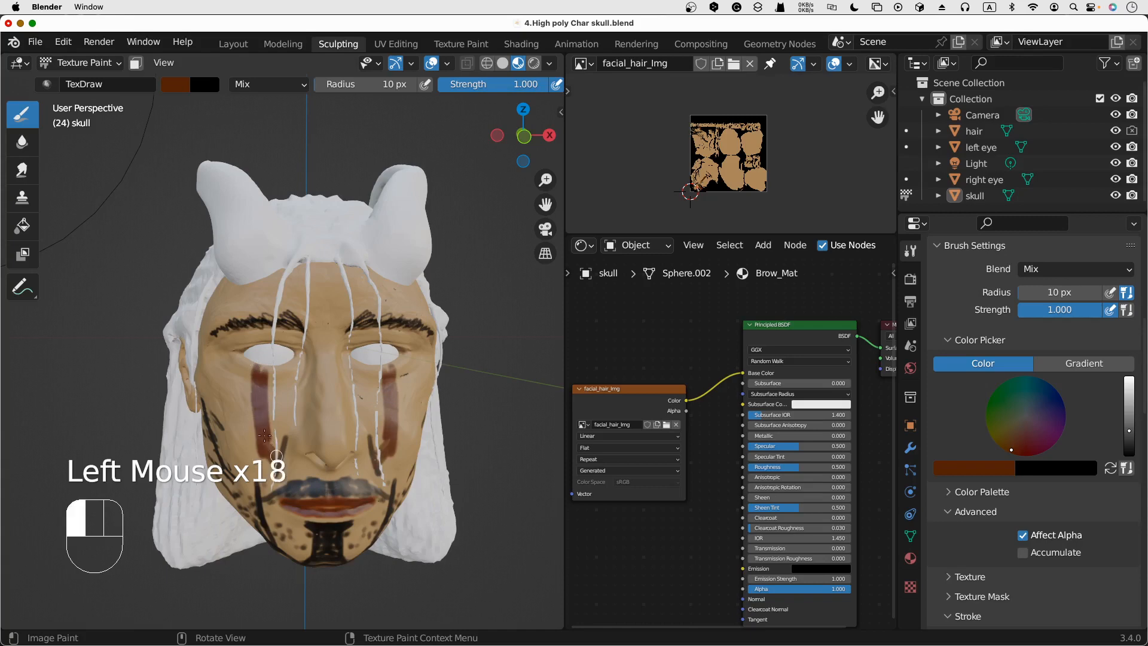
pyautogui.click(267, 439)
pyautogui.click(266, 438)
pyautogui.click(267, 440)
pyautogui.click(268, 440)
# Continue the brown war-paint stripes on the forehead above both eyebrows
pyautogui.click(263, 309)
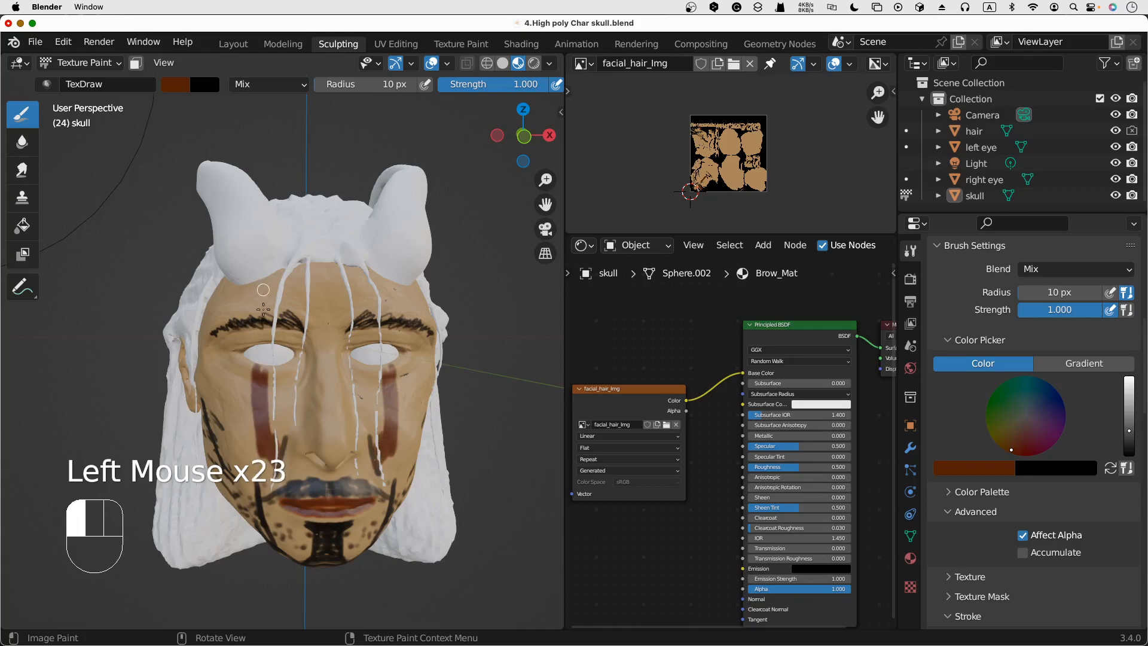
pyautogui.moveTo(263, 309); pyautogui.dragTo(267, 285)
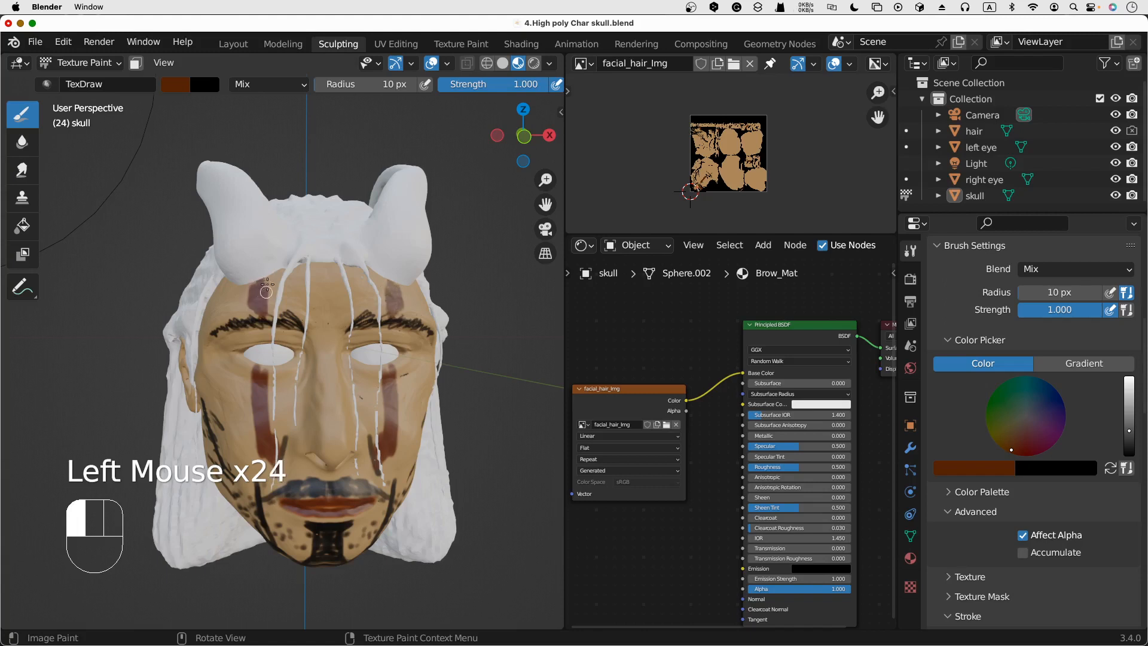
pyautogui.click(266, 292)
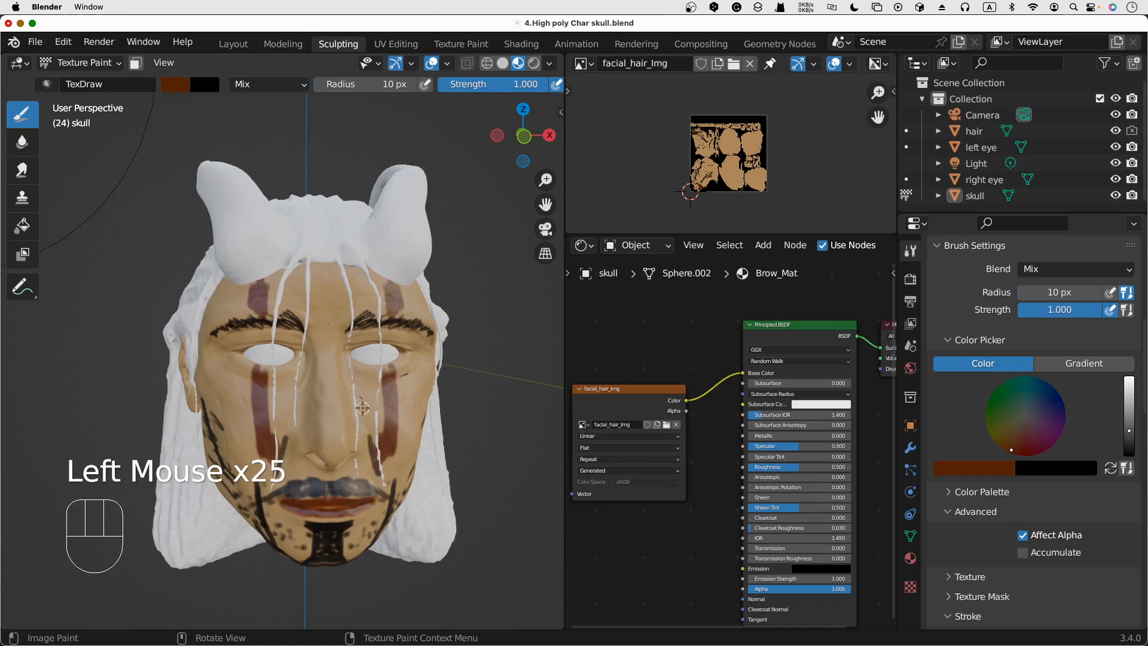
# Swap the brush back to black and strengthen the contour strokes along the cheek and jaw
pyautogui.moveTo(362, 408); pyautogui.dragTo(419, 419, button='middle')
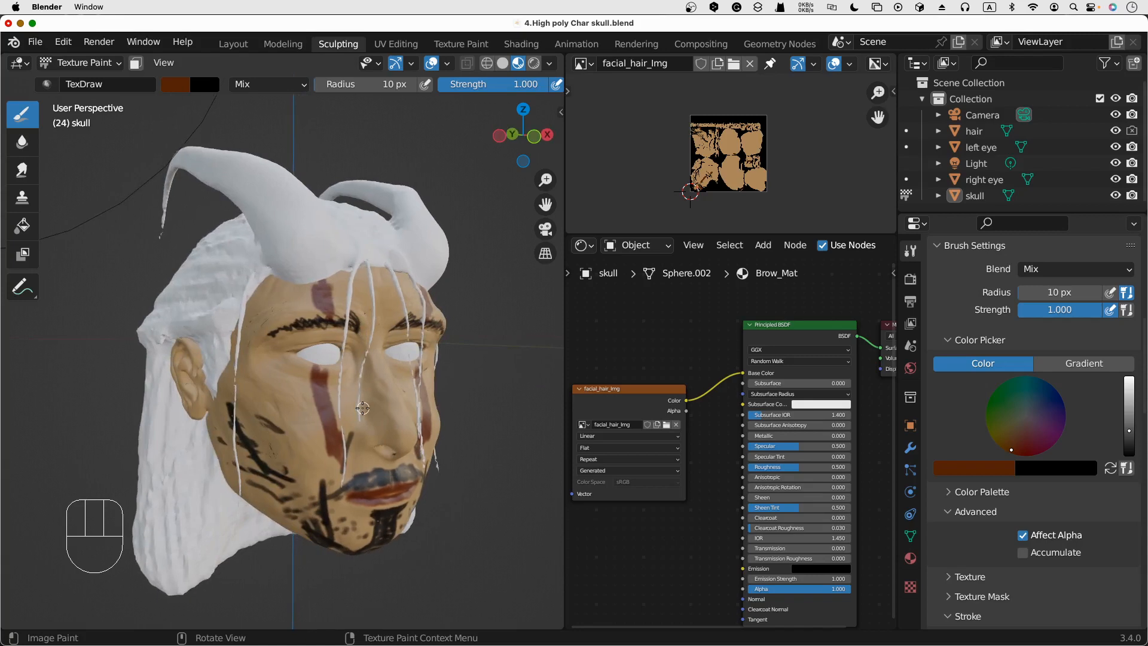
pyautogui.click(1110, 468)
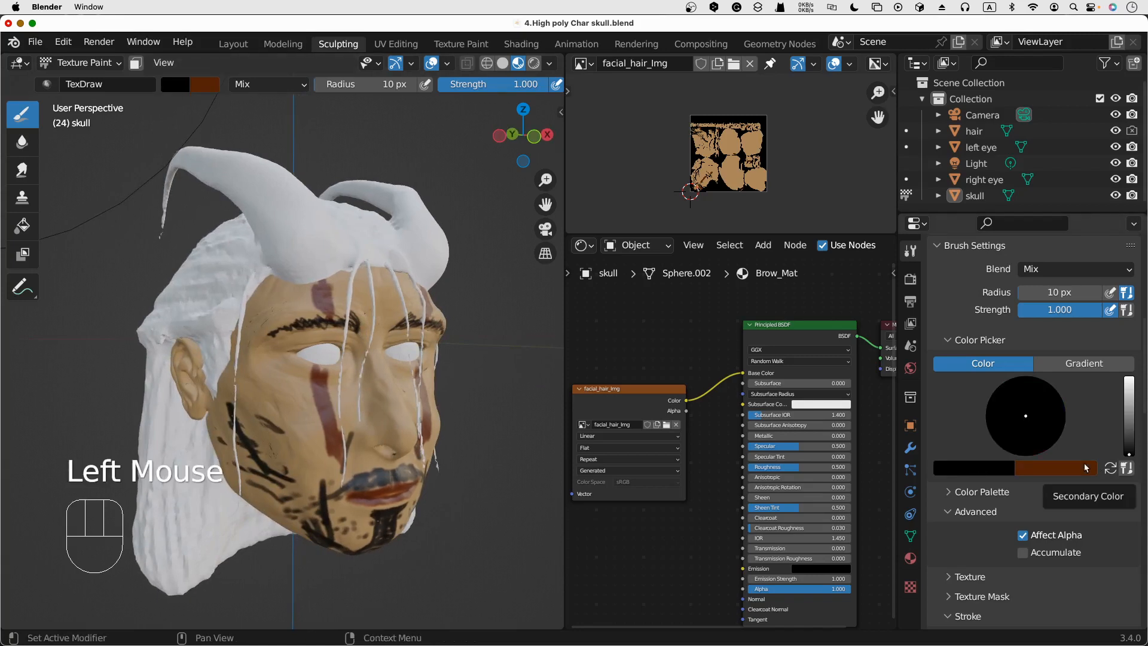
pyautogui.moveTo(235, 418)
pyautogui.mouseDown()
pyautogui.moveTo(263, 460)
pyautogui.moveTo(302, 470)
pyautogui.mouseUp()
pyautogui.moveTo(257, 451); pyautogui.dragTo(257, 460, button='middle')
pyautogui.moveTo(257, 460)
pyautogui.mouseDown()
pyautogui.moveTo(257, 480)
pyautogui.moveTo(292, 491)
pyautogui.mouseUp()
# Dab black stubble spots along the jawline below the cheek contour
pyautogui.click(264, 484)
pyautogui.click(267, 485)
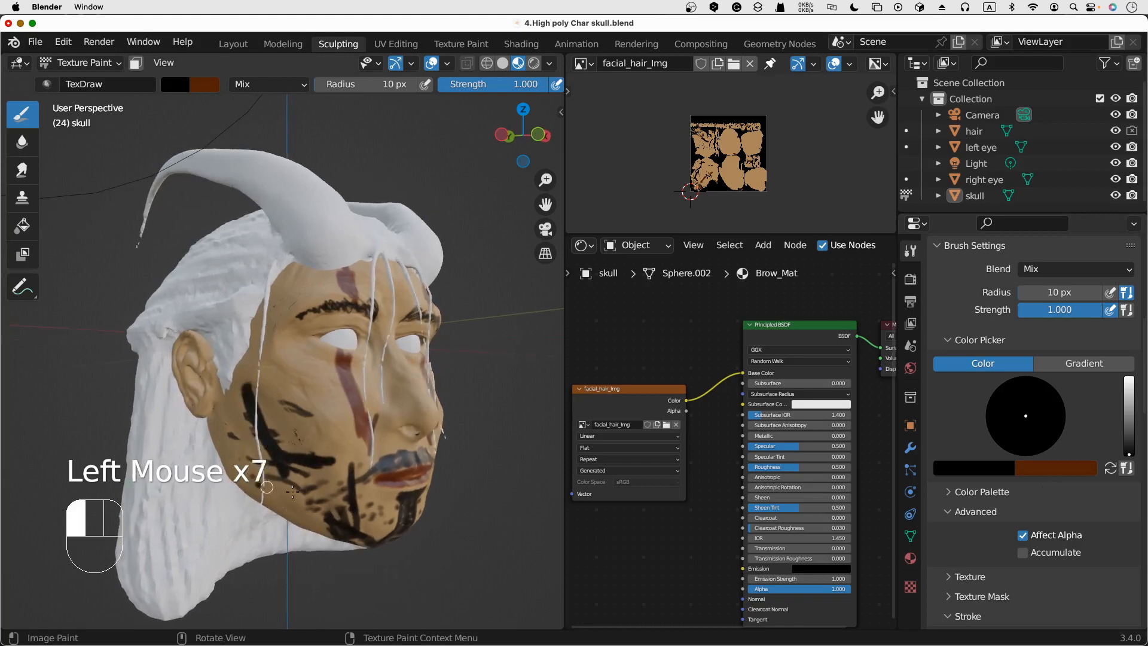
pyautogui.click(291, 503)
pyautogui.click(284, 502)
pyautogui.click(267, 490)
pyautogui.click(253, 488)
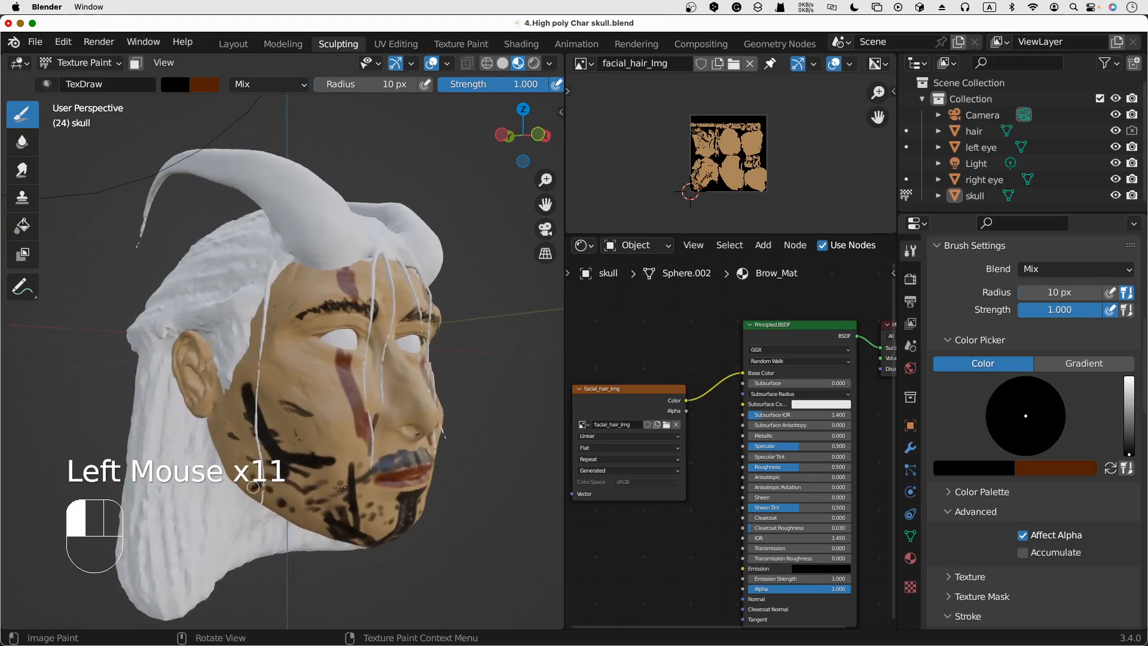
# Add black stubble dots on the chin, on both sides of the beard and below the mouth
pyautogui.moveTo(254, 486); pyautogui.dragTo(377, 483, button='middle')
pyautogui.click(378, 484)
pyautogui.click(374, 491)
pyautogui.click(372, 497)
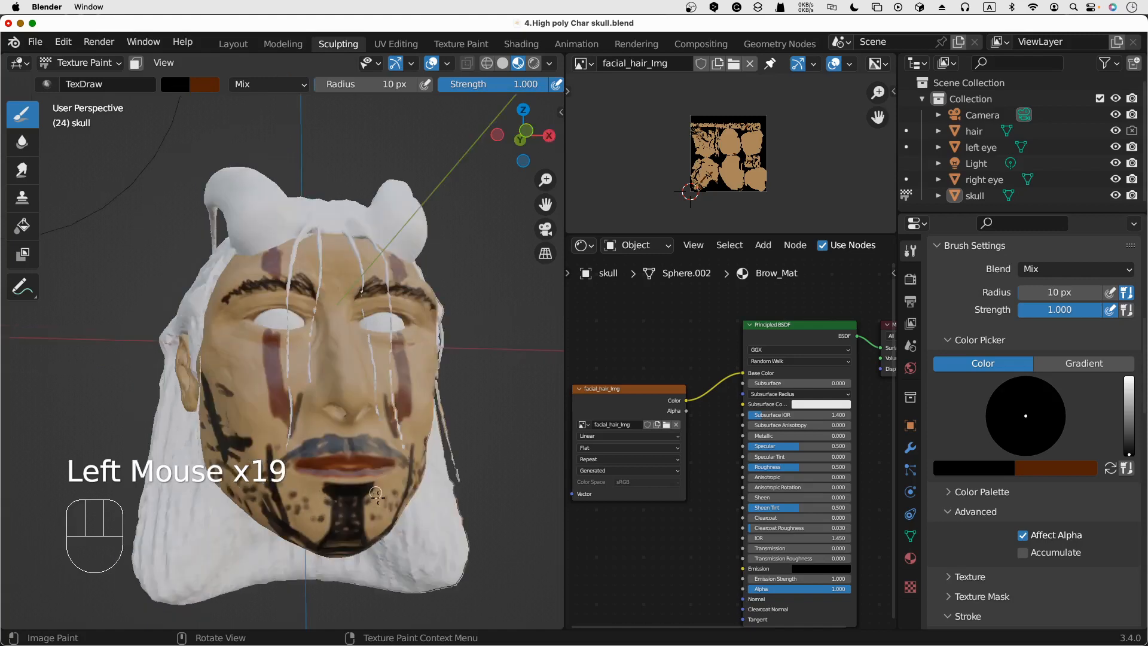
pyautogui.click(377, 497)
pyautogui.click(315, 488)
pyautogui.click(308, 489)
pyautogui.click(295, 479)
pyautogui.click(295, 479)
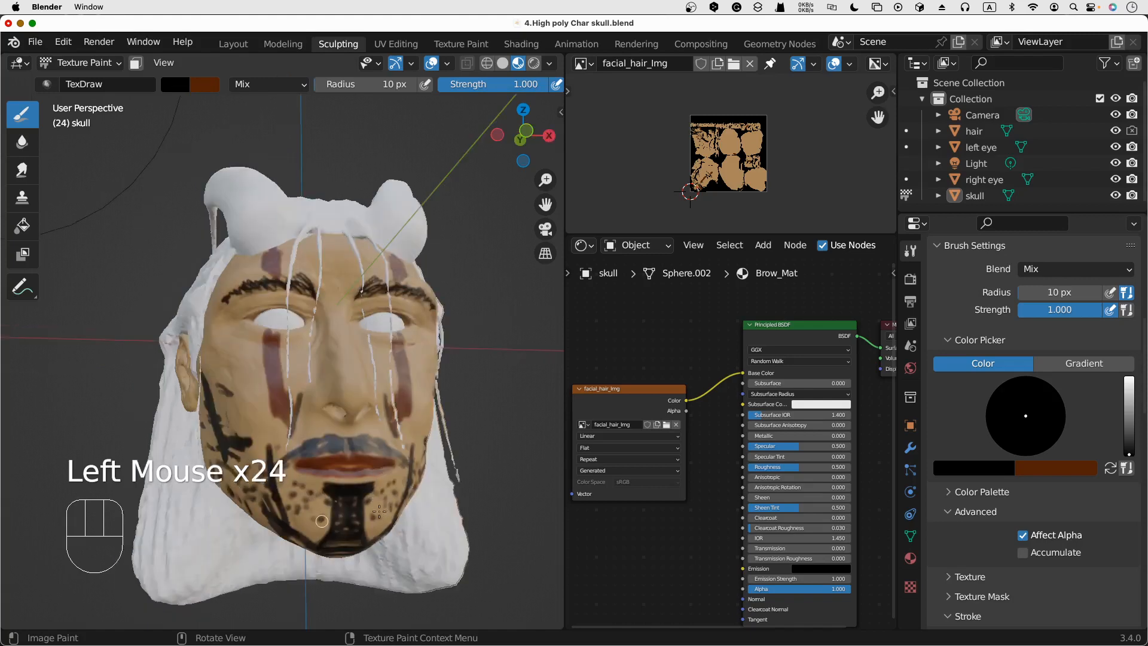
pyautogui.click(382, 481)
pyautogui.click(327, 525)
# Preview the painted head in rendered shading and examine the war paint, lips and stubble from both sides, below and front
pyautogui.moveTo(525, 133); pyautogui.dragTo(511, 125)
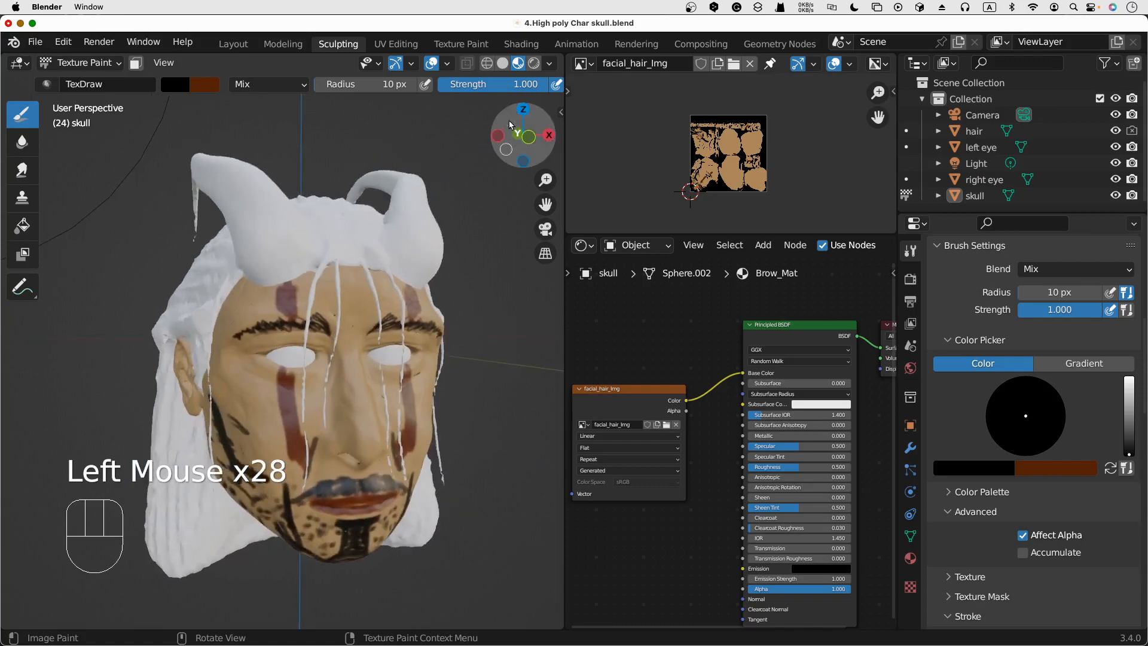
pyautogui.click(534, 63)
pyautogui.hscroll(-3, 475, 431)
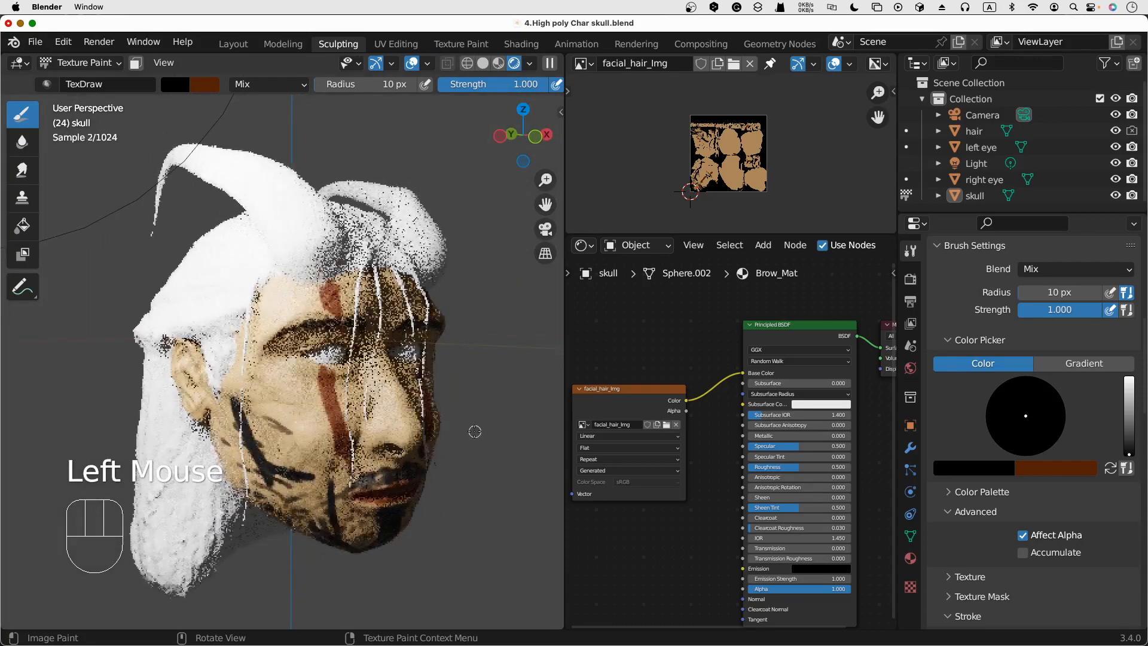
pyautogui.hscroll(-5, 474, 431)
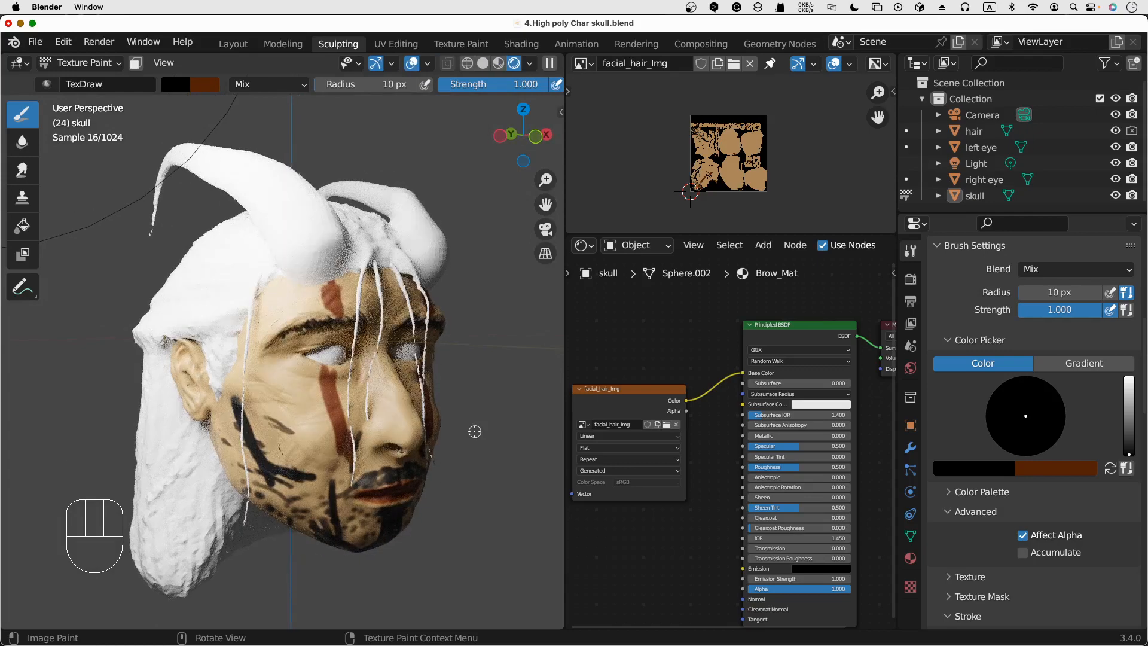
pyautogui.hscroll(-8, 474, 431)
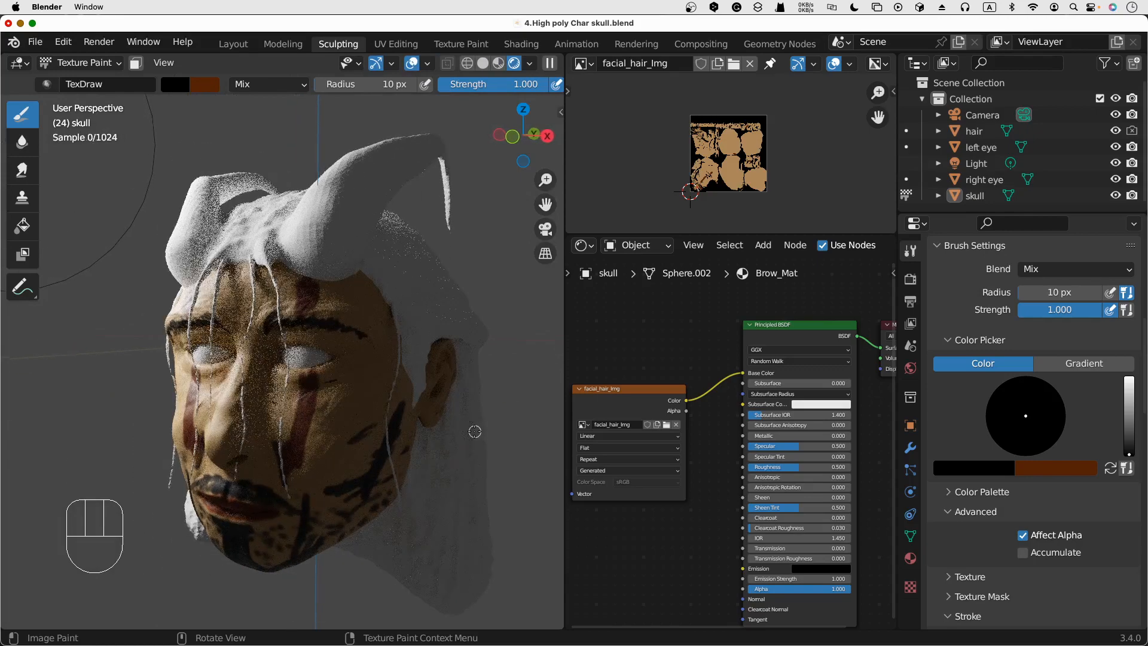
pyautogui.hscroll(-5, 475, 431)
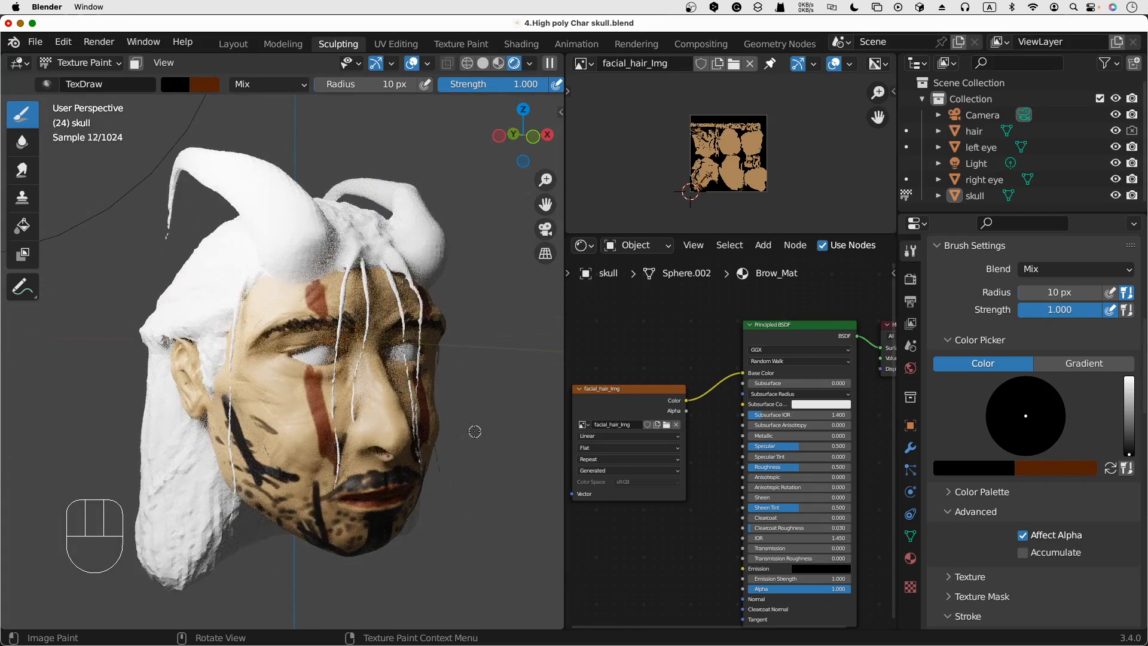
pyautogui.scroll(-6, 475, 431)
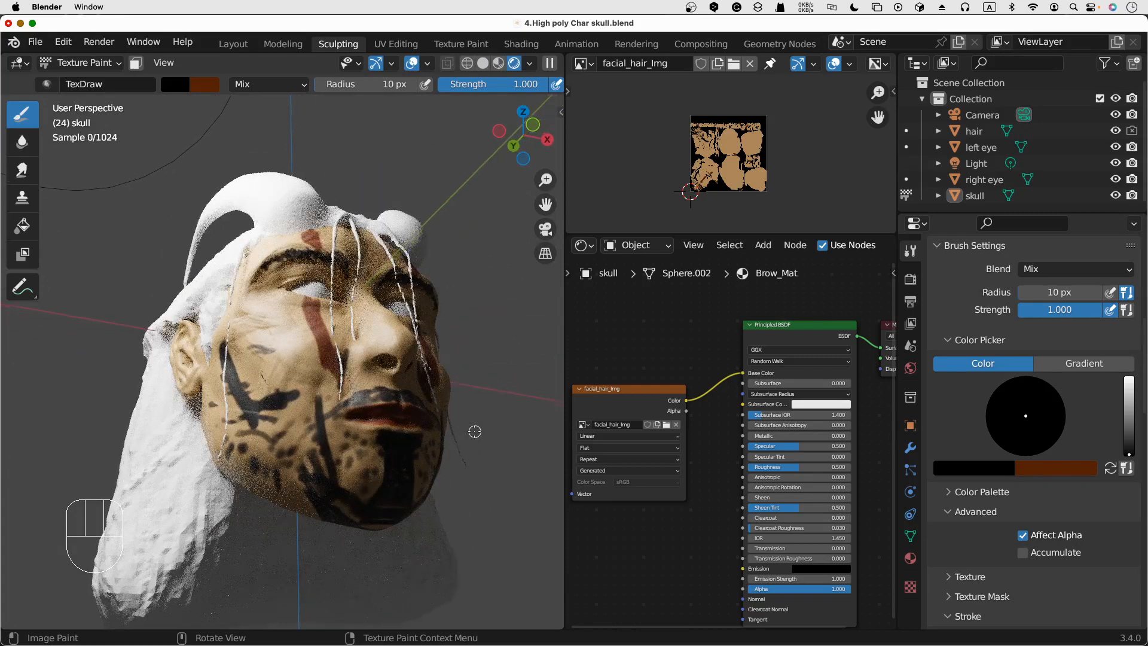
pyautogui.hscroll(-3, 475, 431)
pyautogui.scroll(-5, 475, 431)
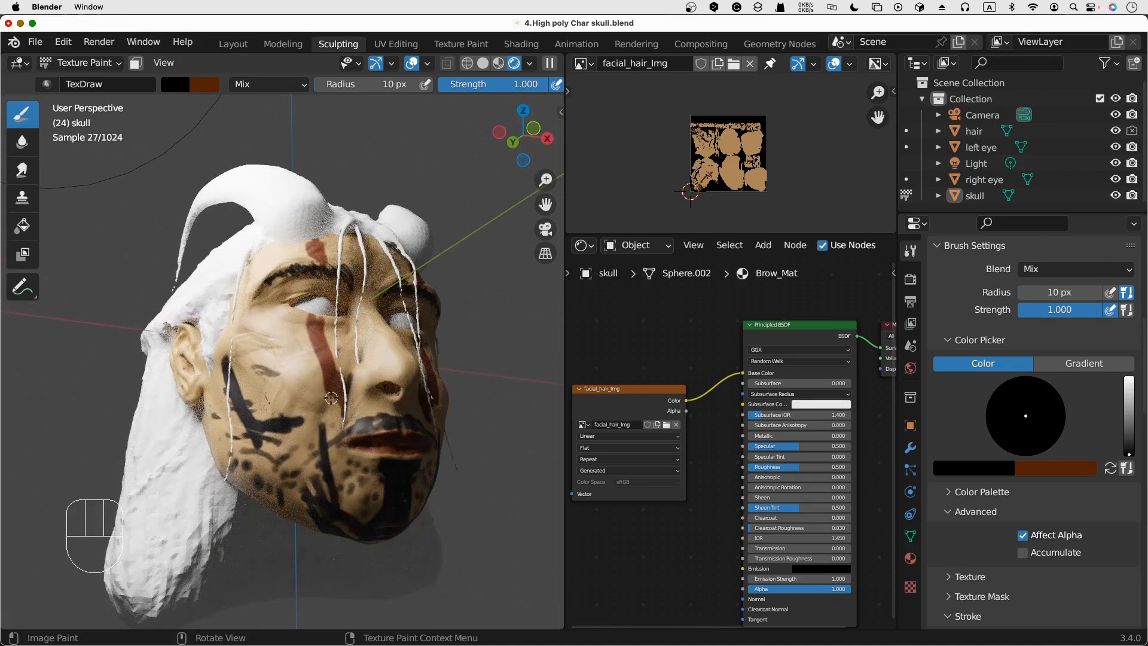
pyautogui.hscroll(-5, 331, 397)
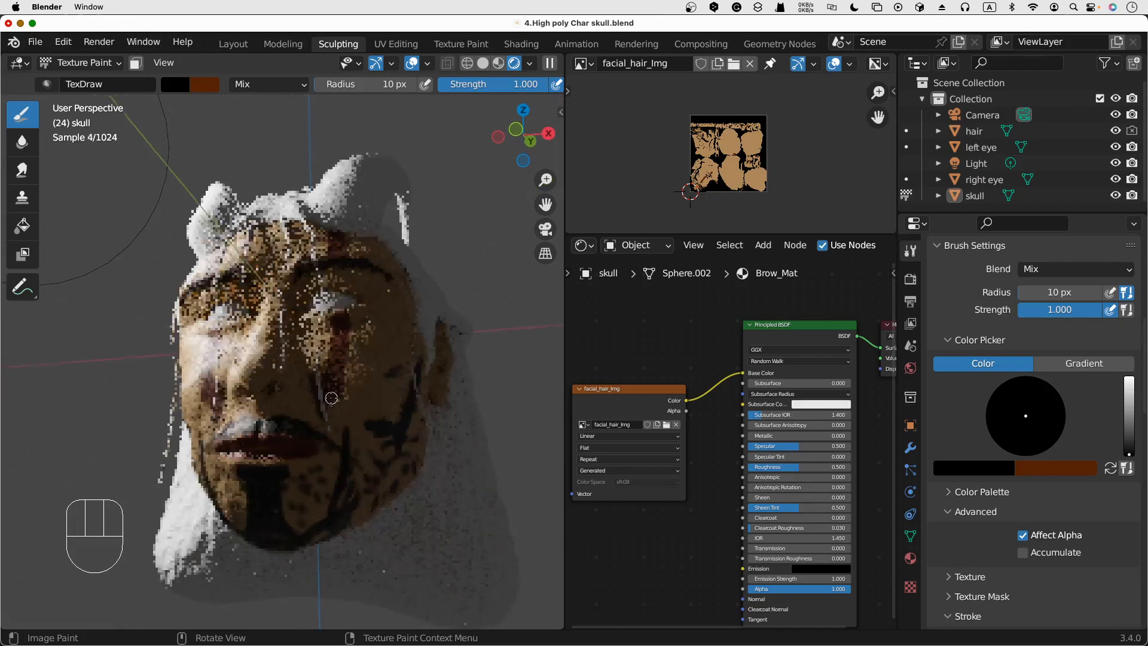
pyautogui.hscroll(-2, 331, 397)
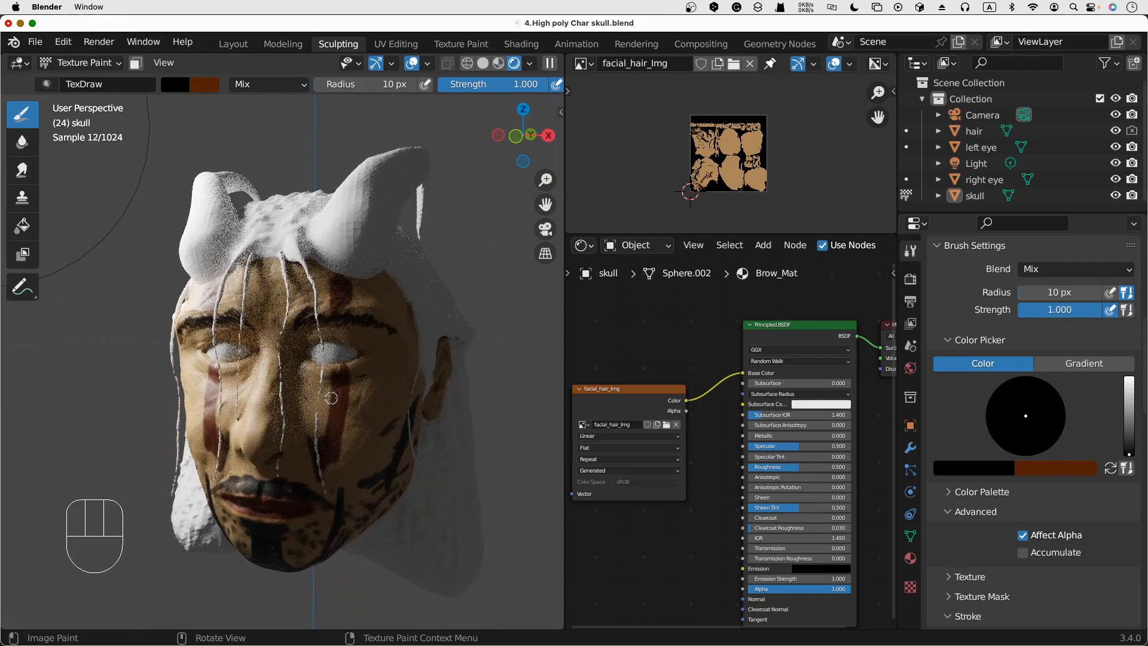
pyautogui.hscroll(-5, 331, 398)
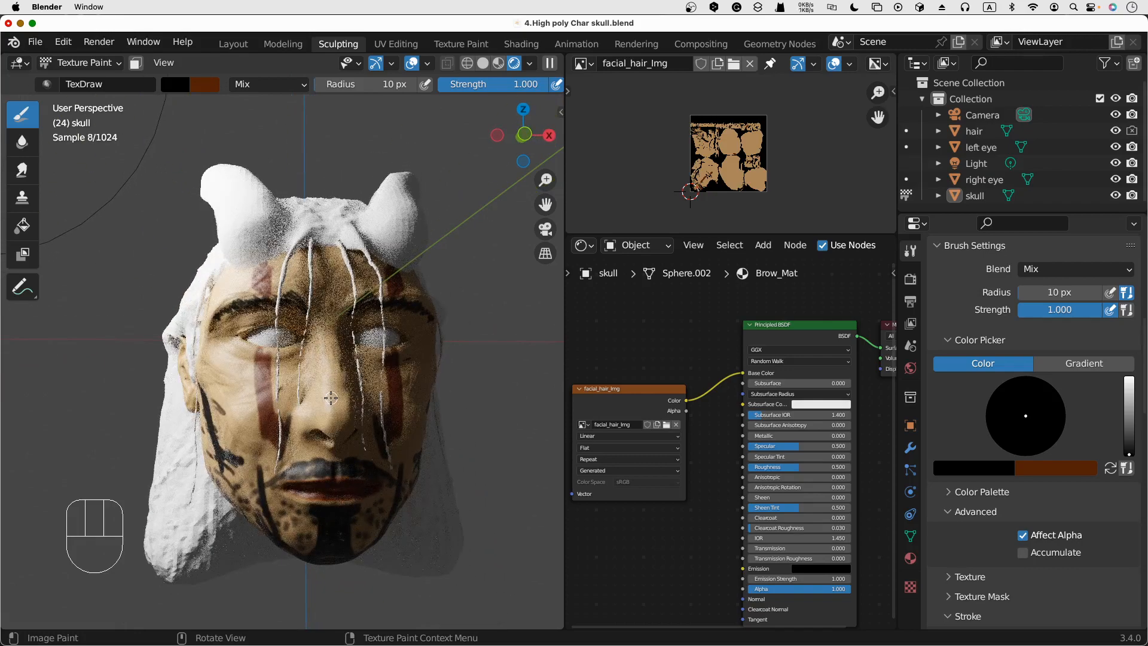
pyautogui.hscroll(-5, 332, 398)
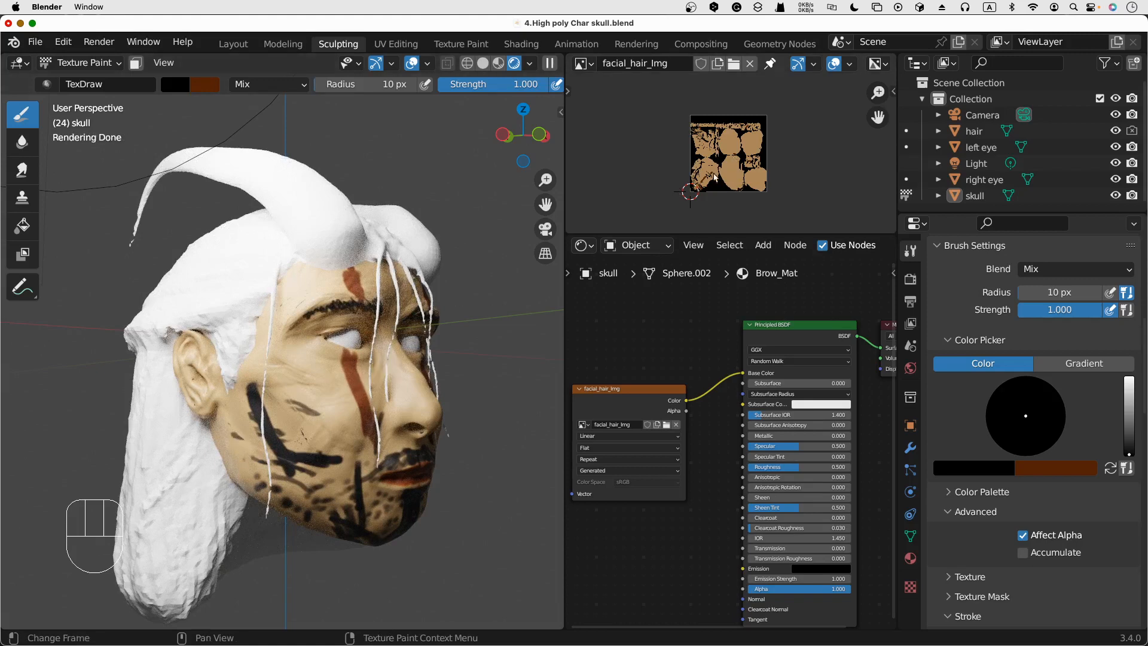
# Zoom in on the facial_hair_Img texture and enlarge the image editor to show most of its painted islands
pyautogui.scroll(-1, 715, 177)
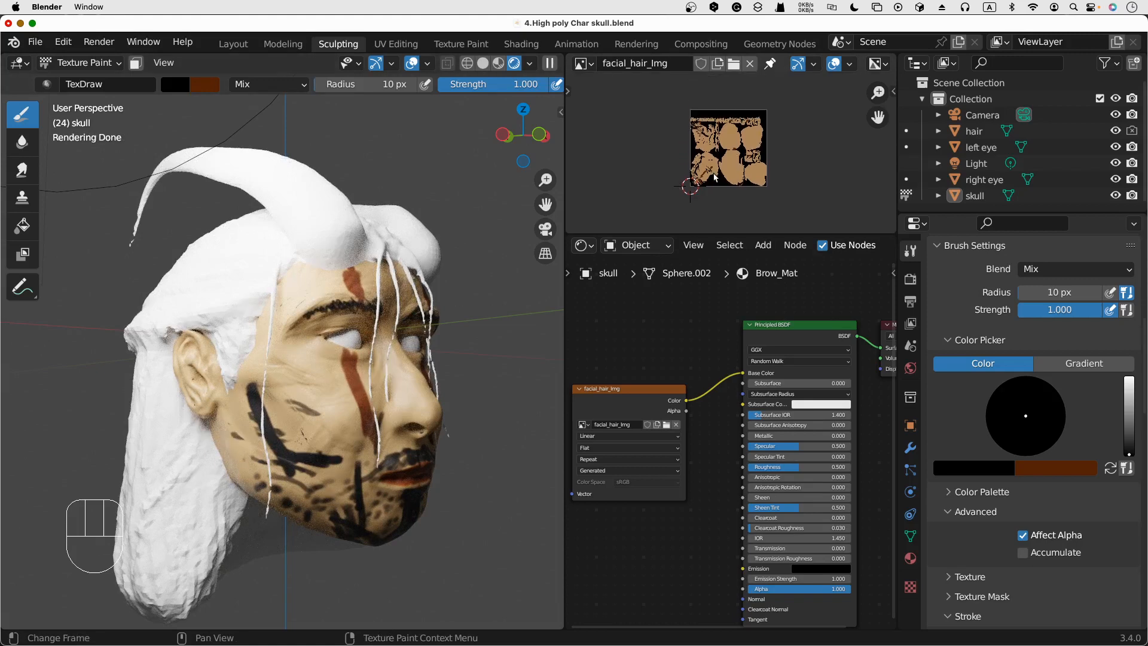
pyautogui.scroll(-1, 715, 177)
pyautogui.scroll(3, 715, 177)
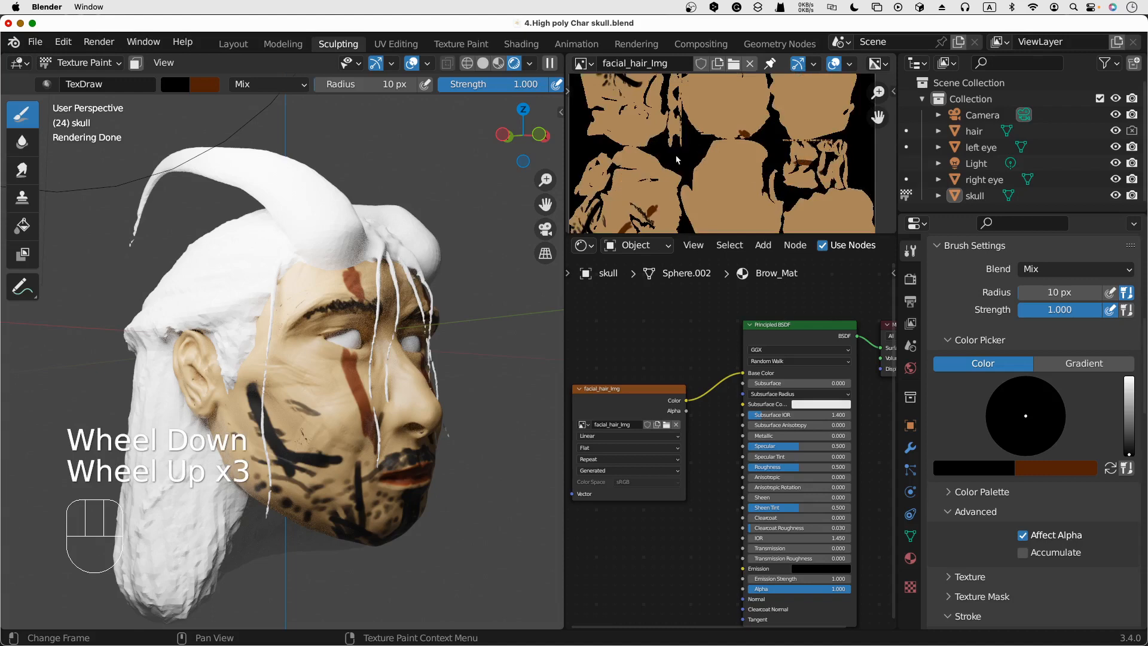
pyautogui.moveTo(677, 159); pyautogui.dragTo(720, 103, button='middle')
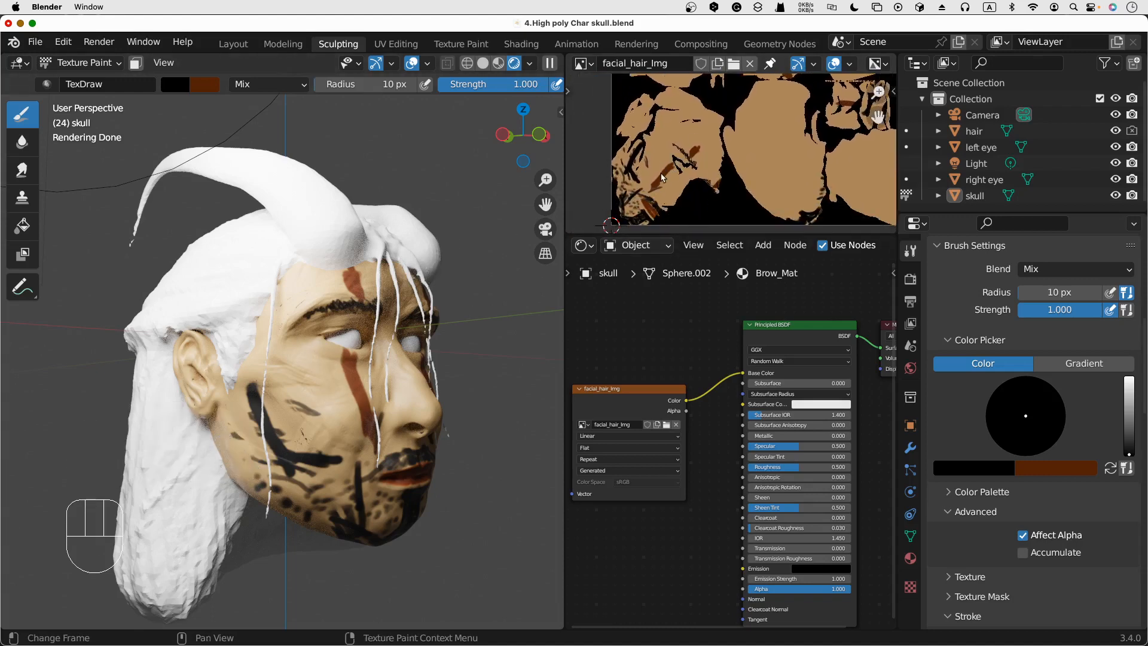
pyautogui.moveTo(682, 233); pyautogui.dragTo(682, 317)
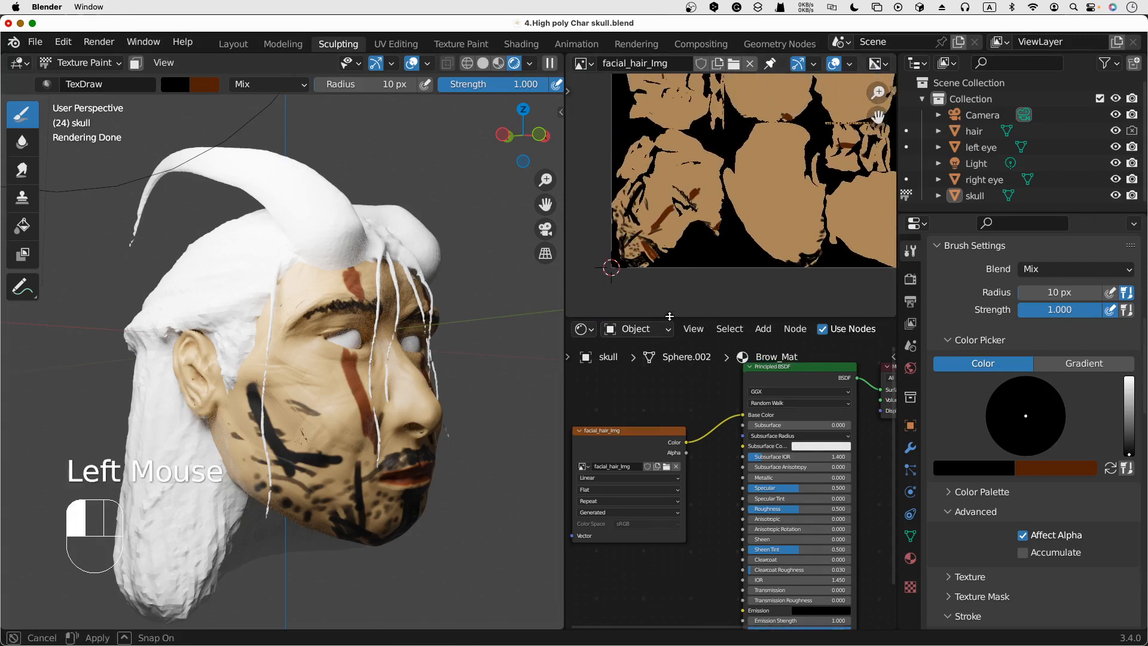
pyautogui.moveTo(599, 154); pyautogui.dragTo(573, 194, button='middle')
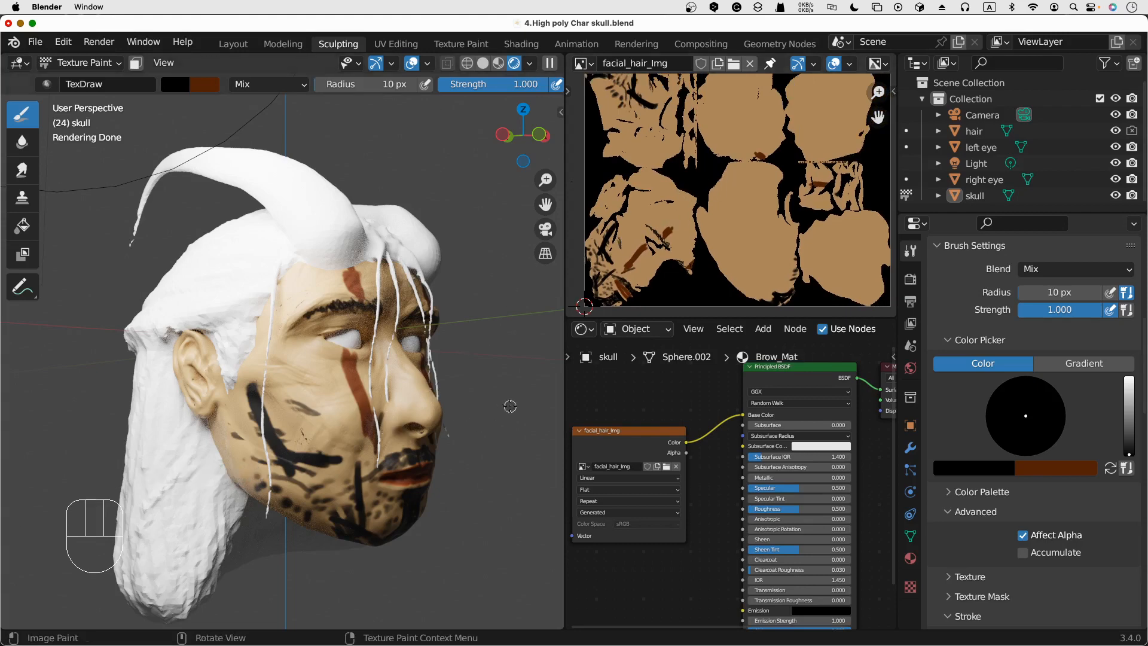
# Add a second, empty material slot to the skull beneath Brow_Mat and select it
pyautogui.moveTo(509, 405)
pyautogui.mouseDown(button='middle')
pyautogui.moveTo(424, 410)
pyautogui.moveTo(500, 410)
pyautogui.mouseUp(button='middle')
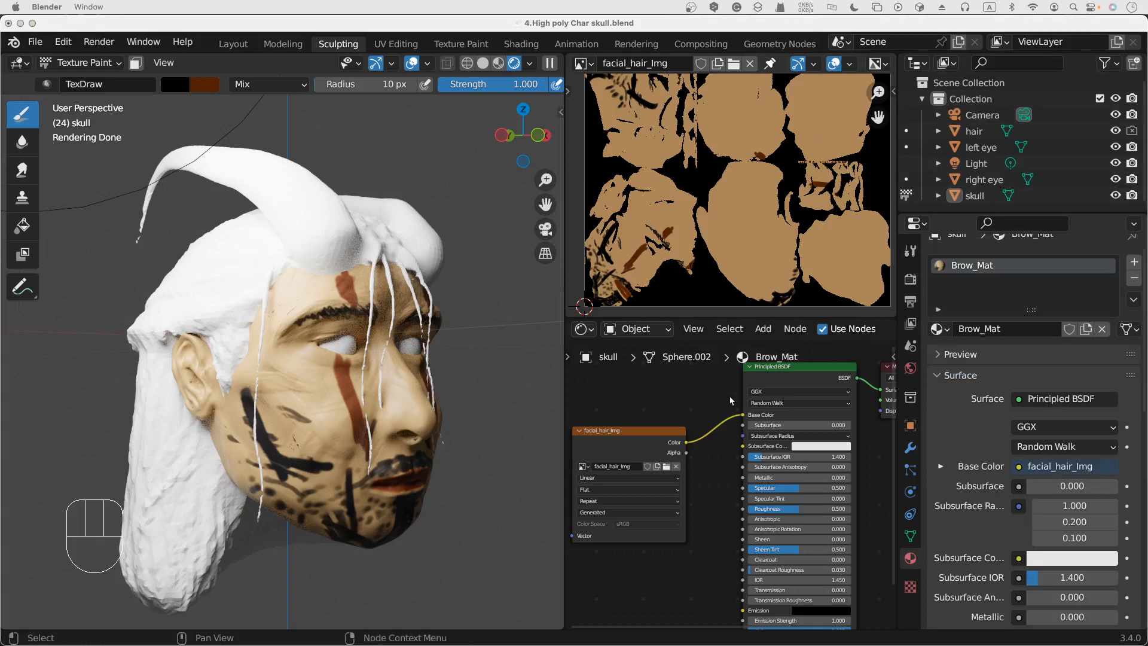
pyautogui.click(974, 290)
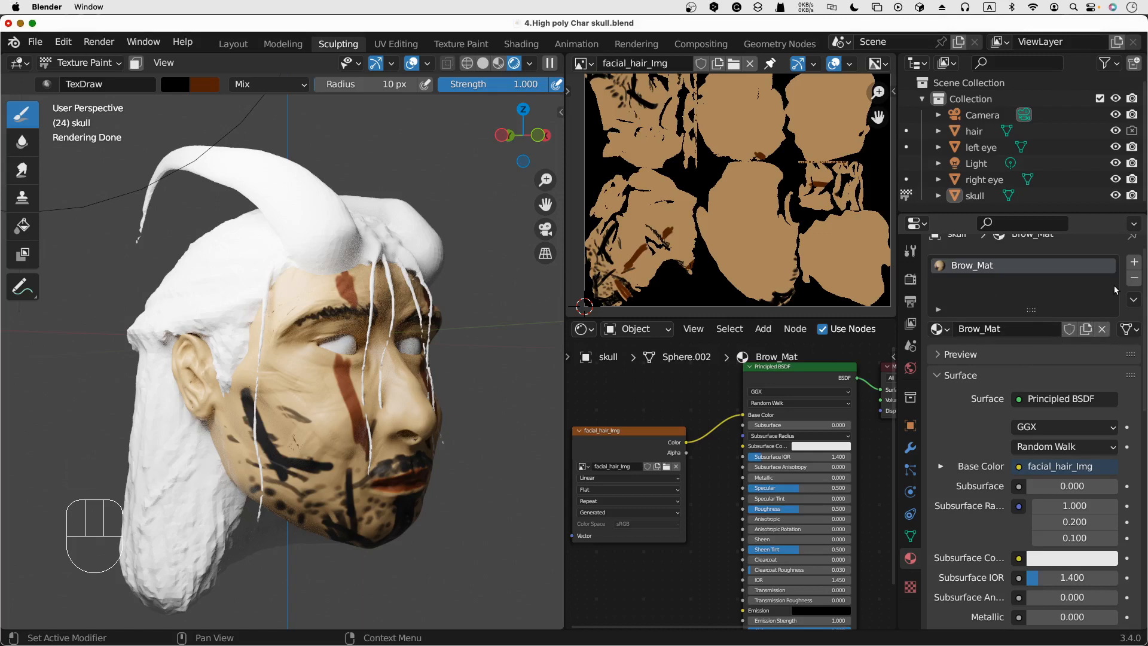
pyautogui.click(1134, 262)
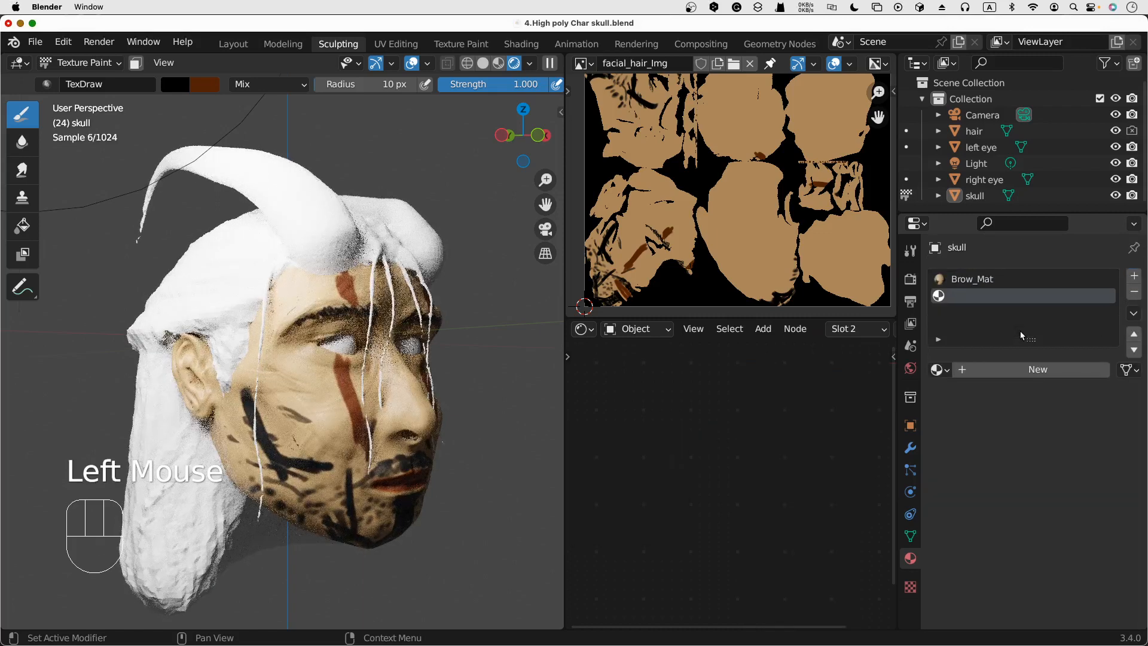
pyautogui.doubleClick(989, 296)
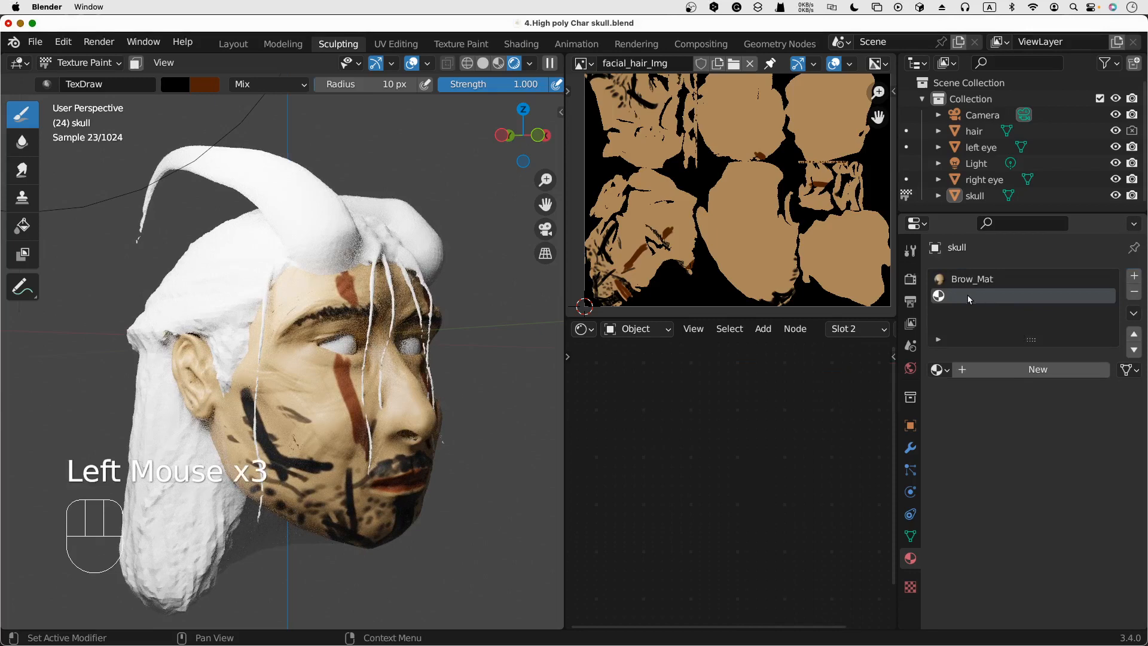
# Rename the skull's first material, Brow_Mat, to facial_hair_Mat
pyautogui.click(965, 282)
pyautogui.doubleClick(964, 283)
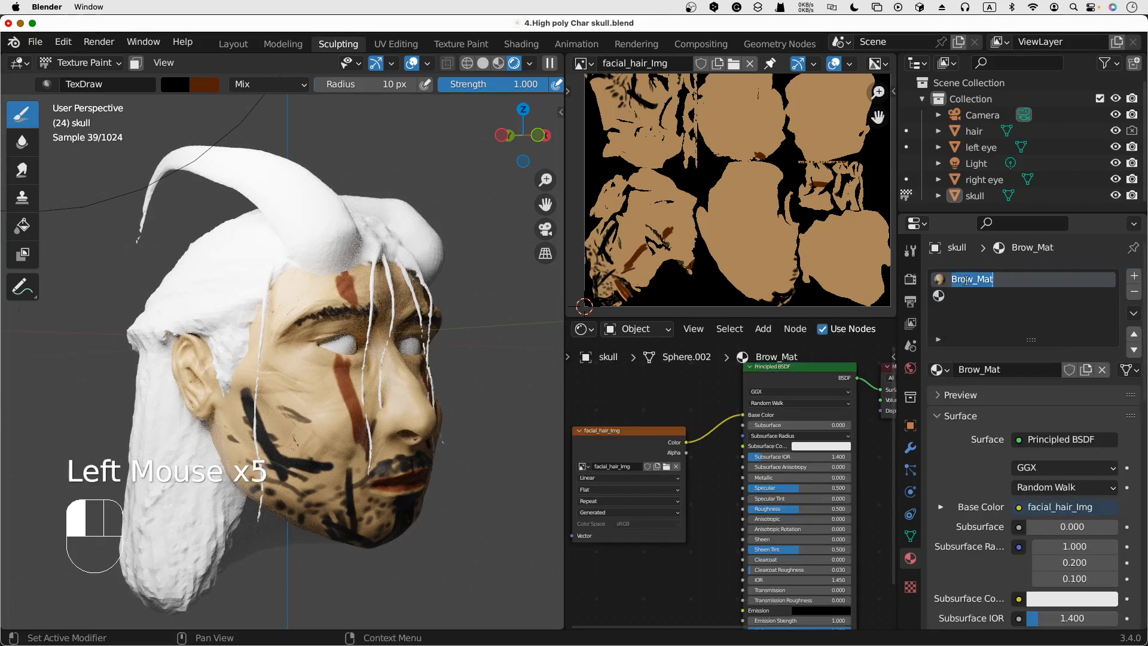
pyautogui.click(966, 279)
pyautogui.moveTo(970, 278); pyautogui.dragTo(948, 273)
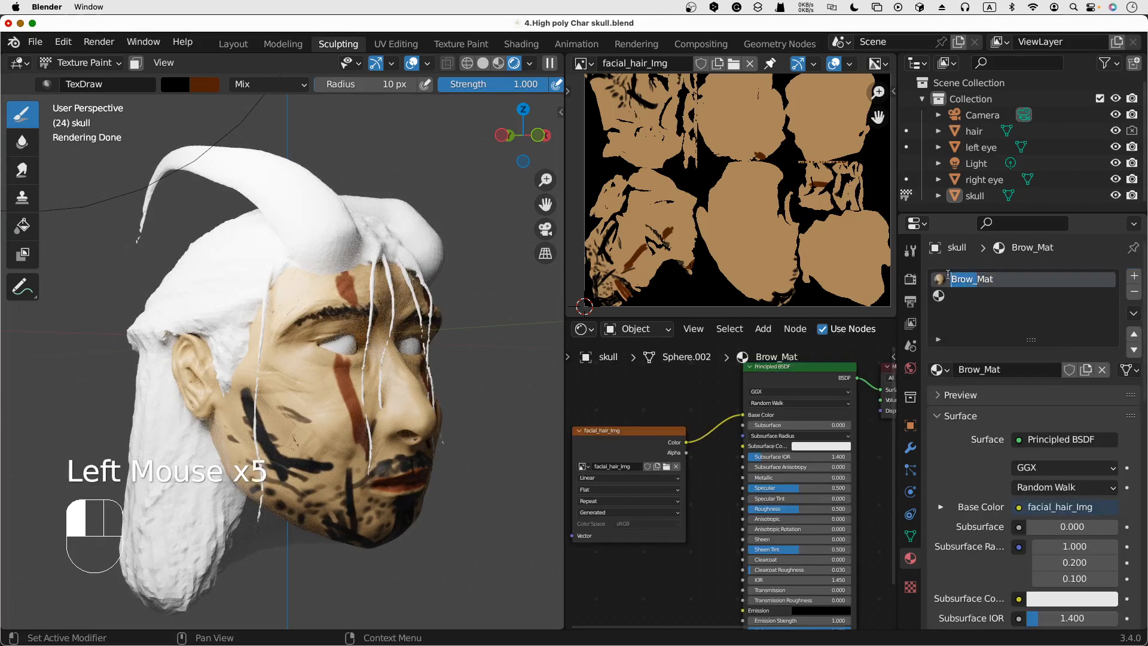
pyautogui.hotkey('shift', 'Right')
pyautogui.hotkey('shift', 'Right')
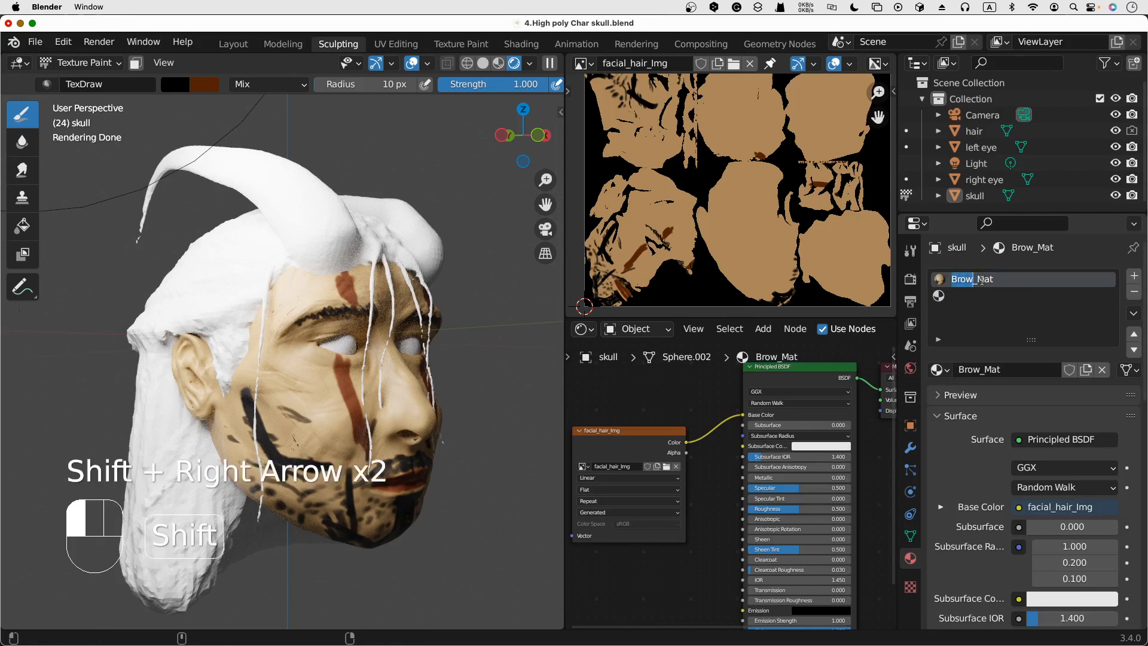
pyautogui.write('facial_')
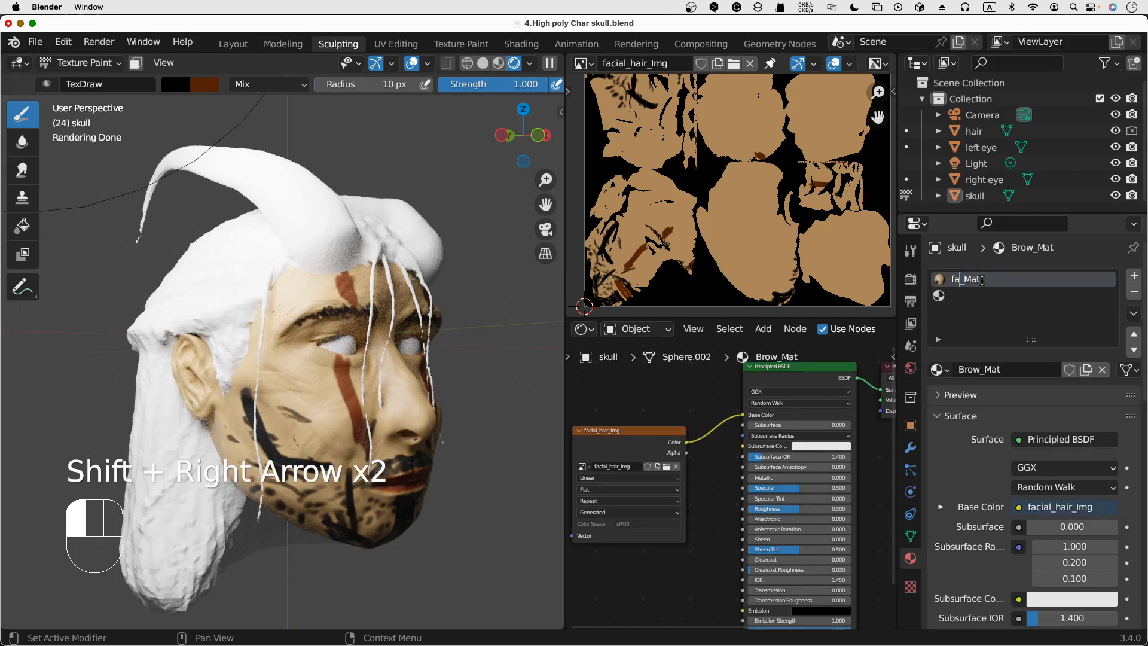
pyautogui.write('h')
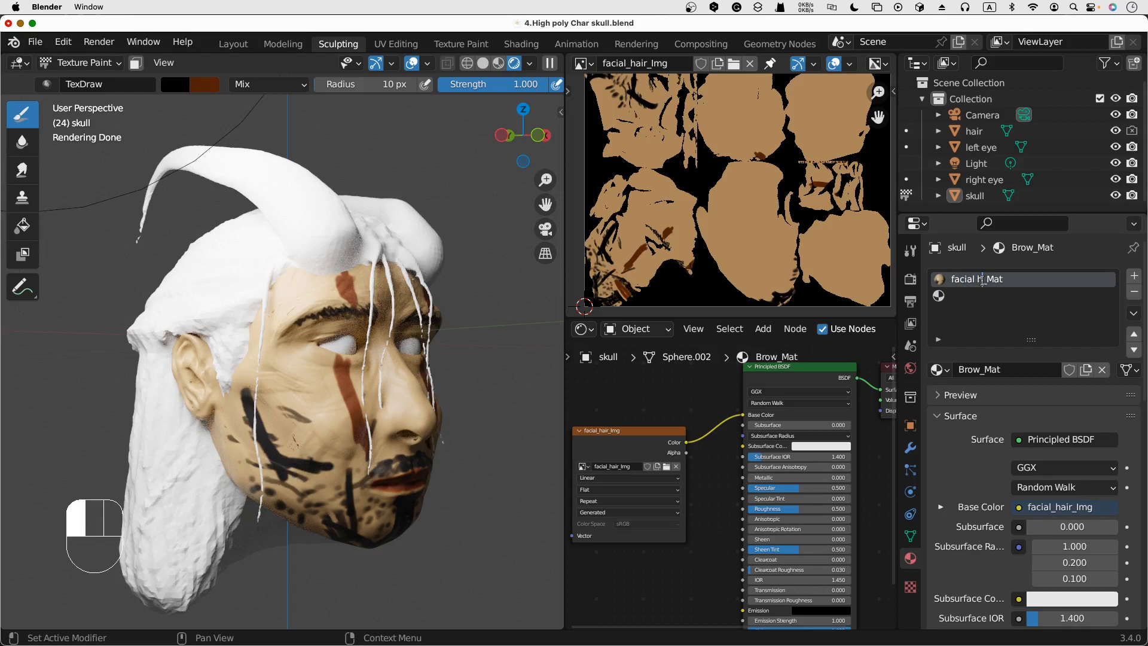
pyautogui.write('air_')
pyautogui.press('Left')
pyautogui.press('Left')
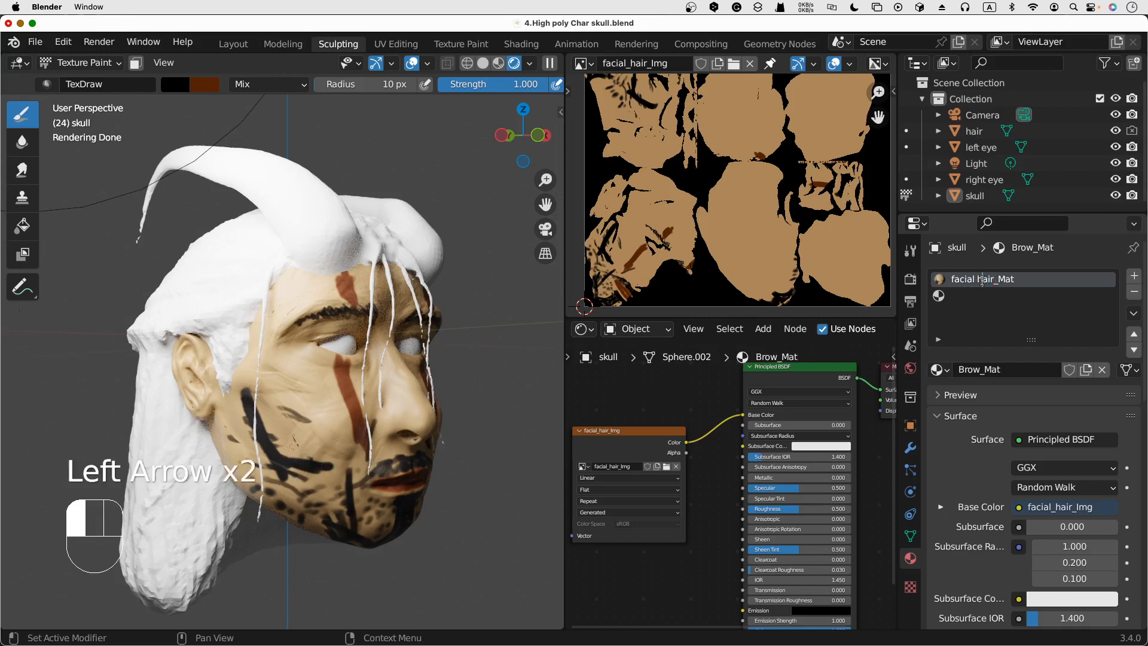
pyautogui.press('BackSpace')
pyautogui.write('_')
pyautogui.press('Return')
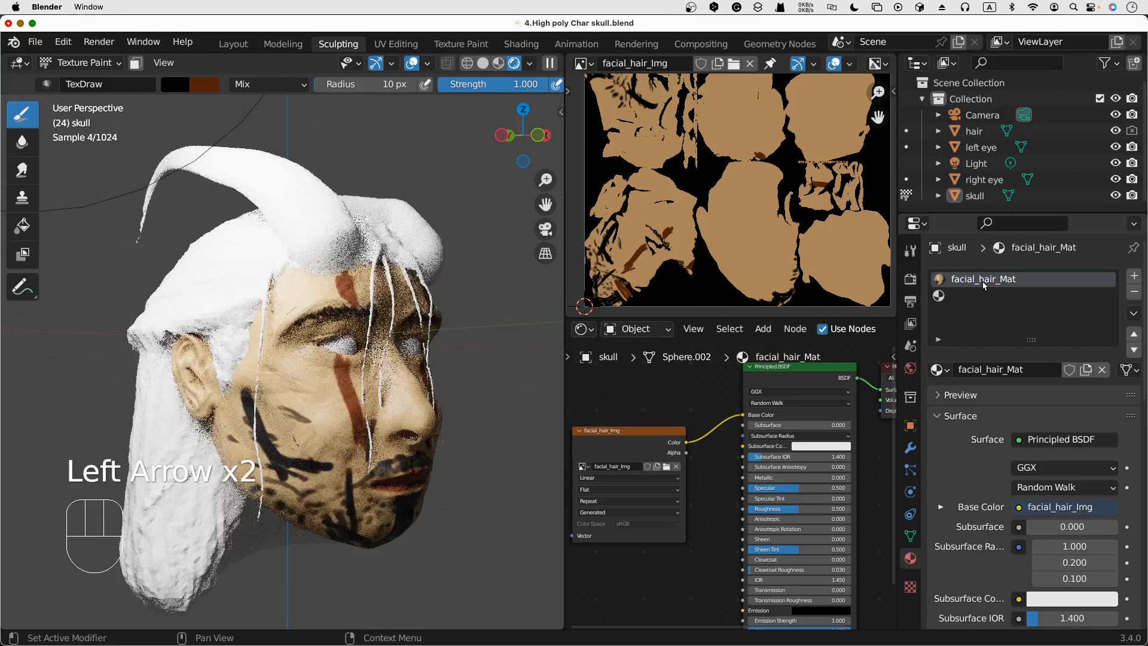
# Create a new material in the skull's empty second slot and name it better_one
pyautogui.click(999, 309)
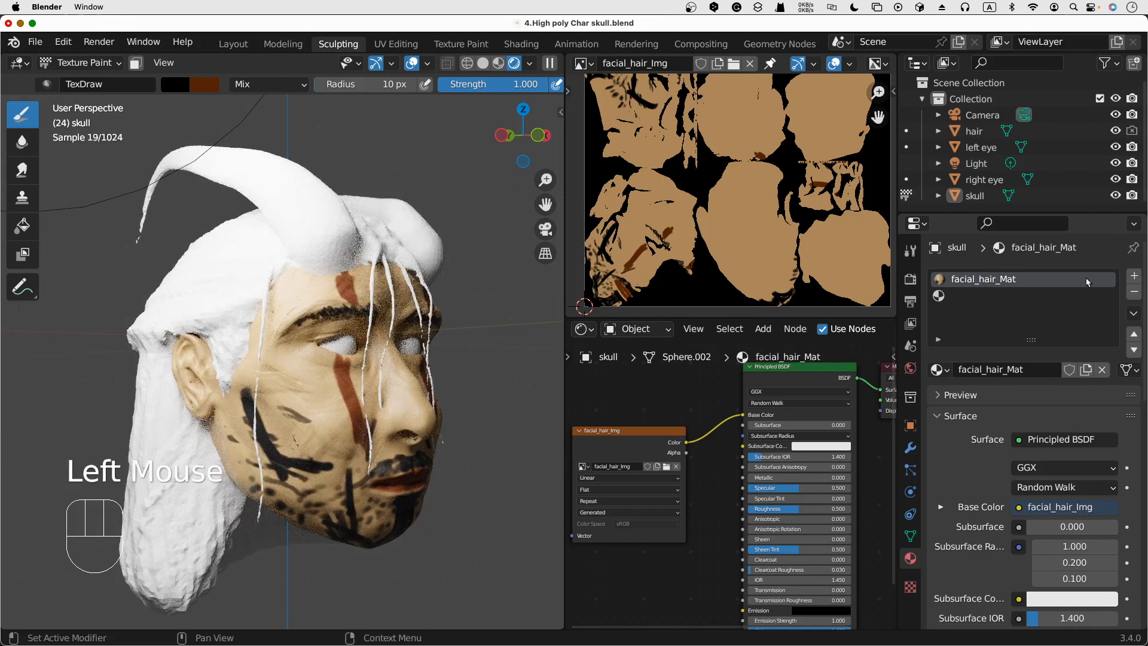
pyautogui.click(943, 296)
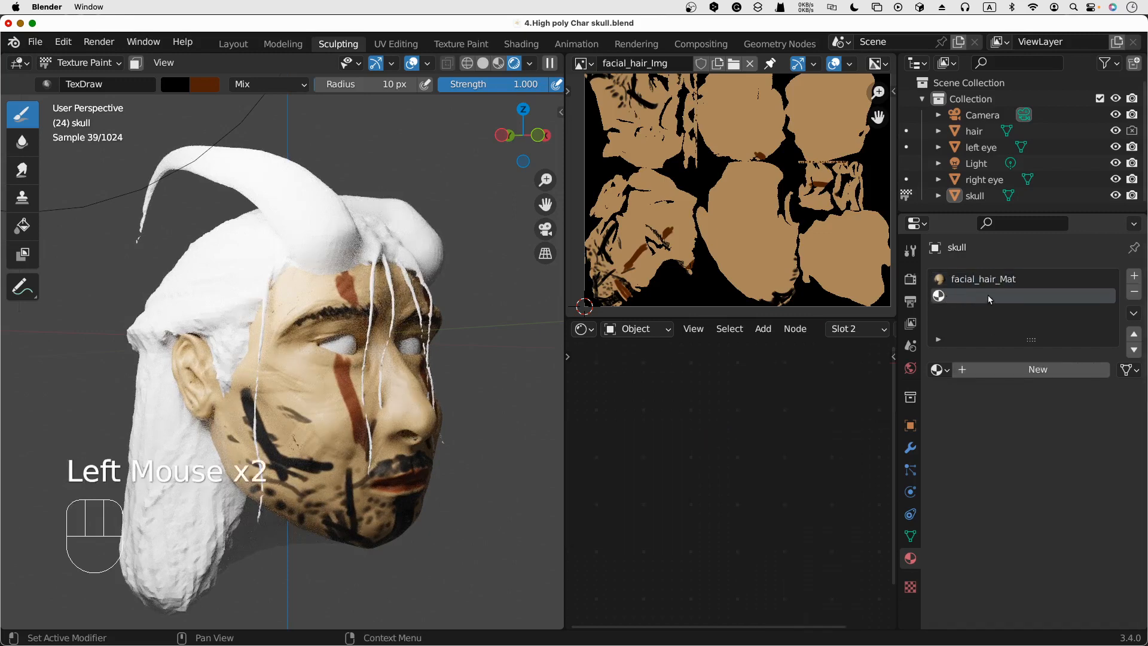
pyautogui.doubleClick(988, 293)
pyautogui.click(1022, 368)
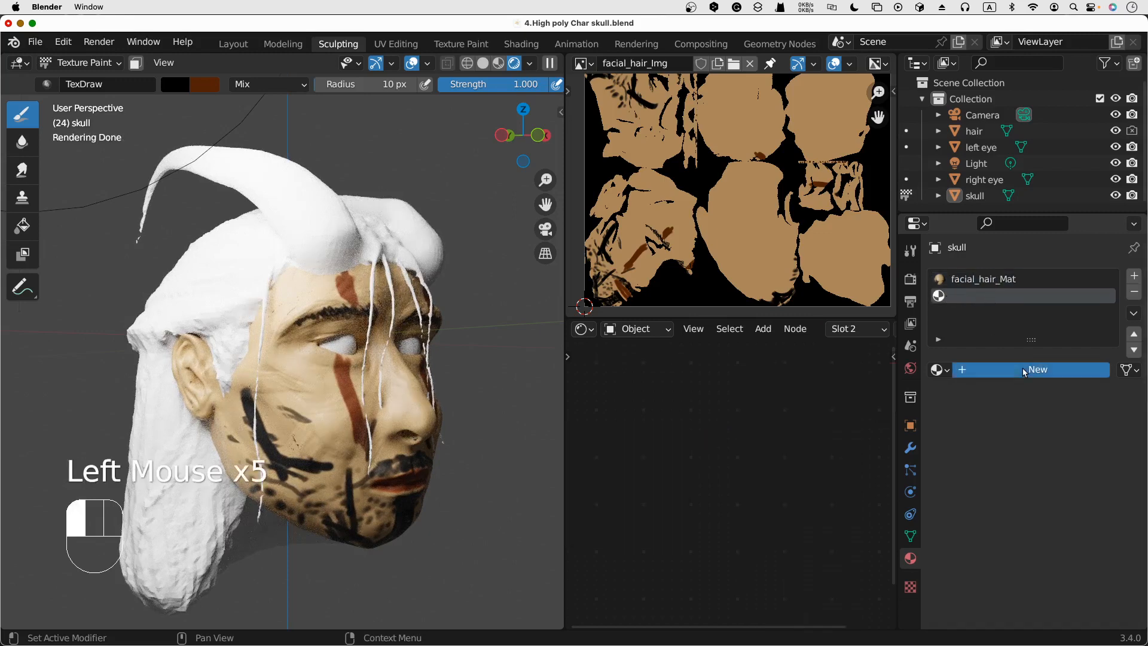
pyautogui.click(1017, 370)
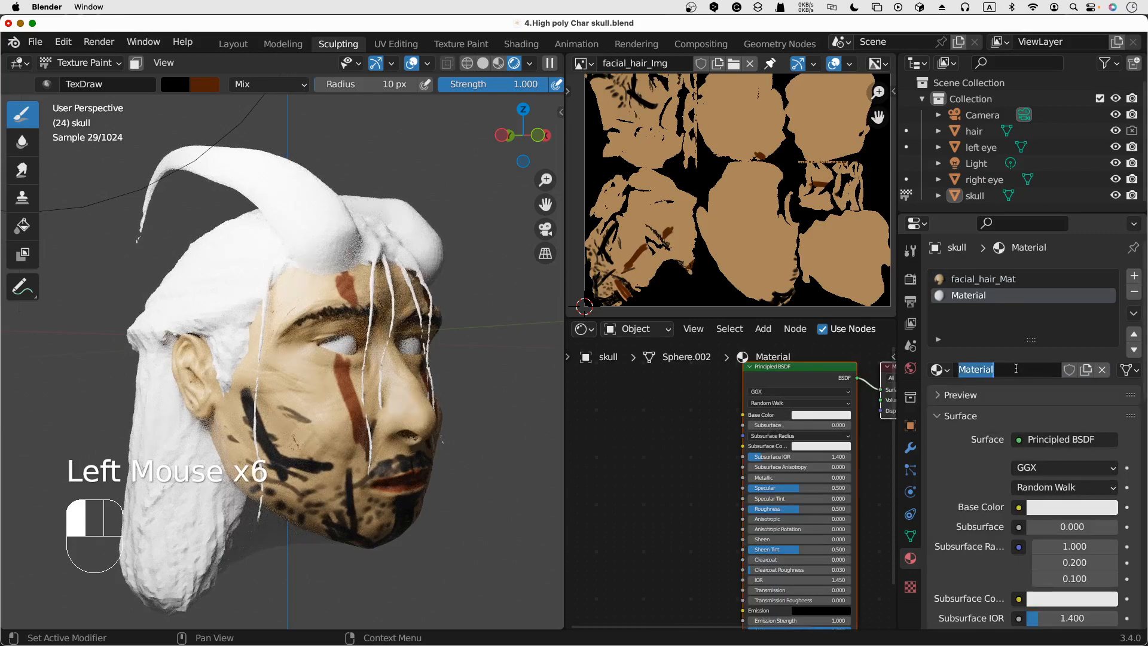
pyautogui.write('better')
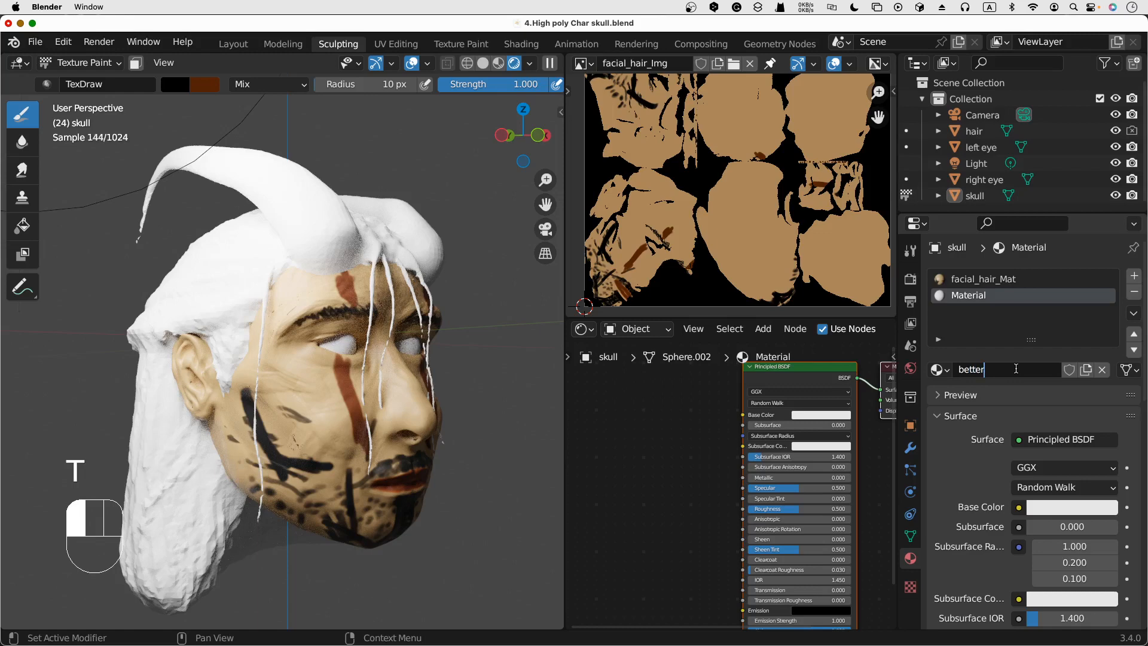
pyautogui.write('_one')
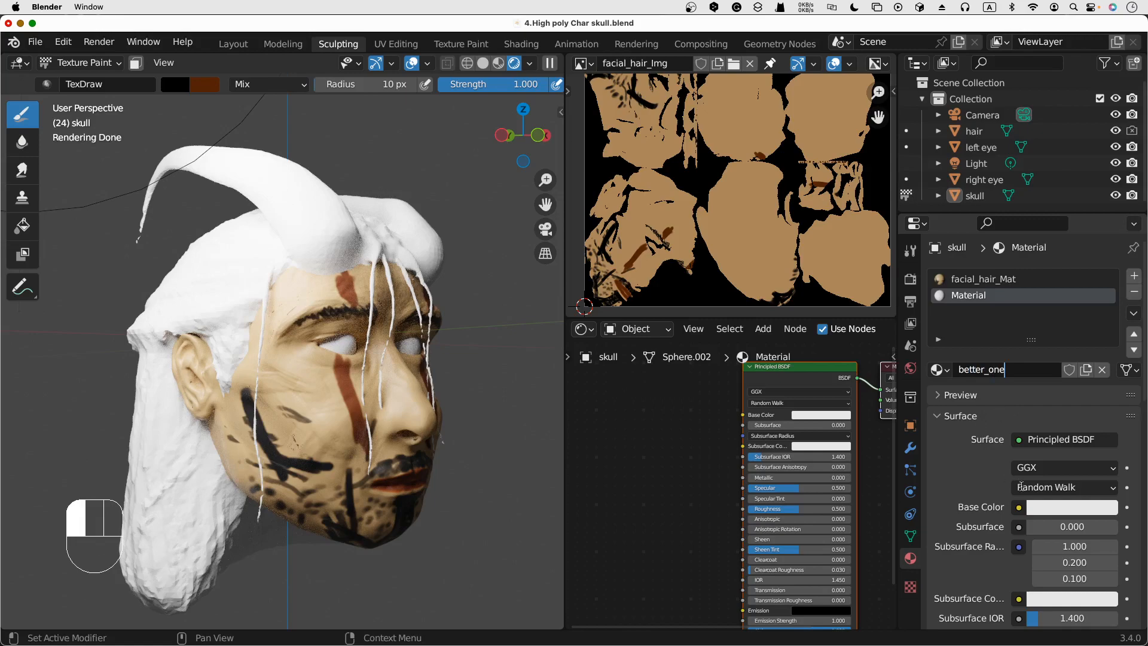
pyautogui.press('Return')
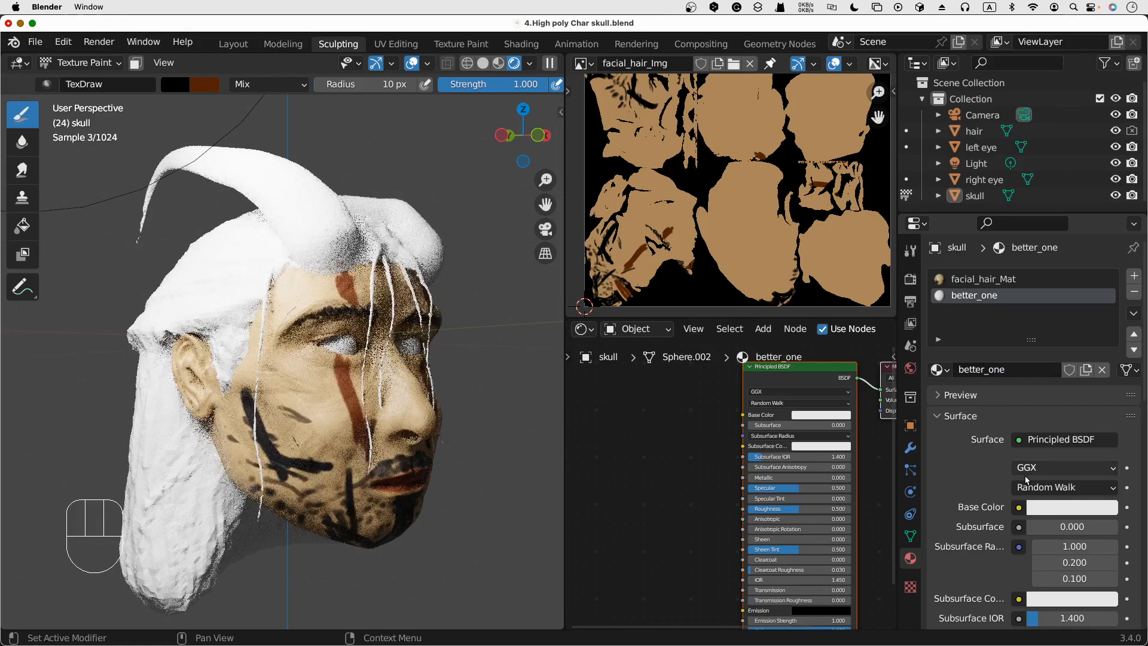
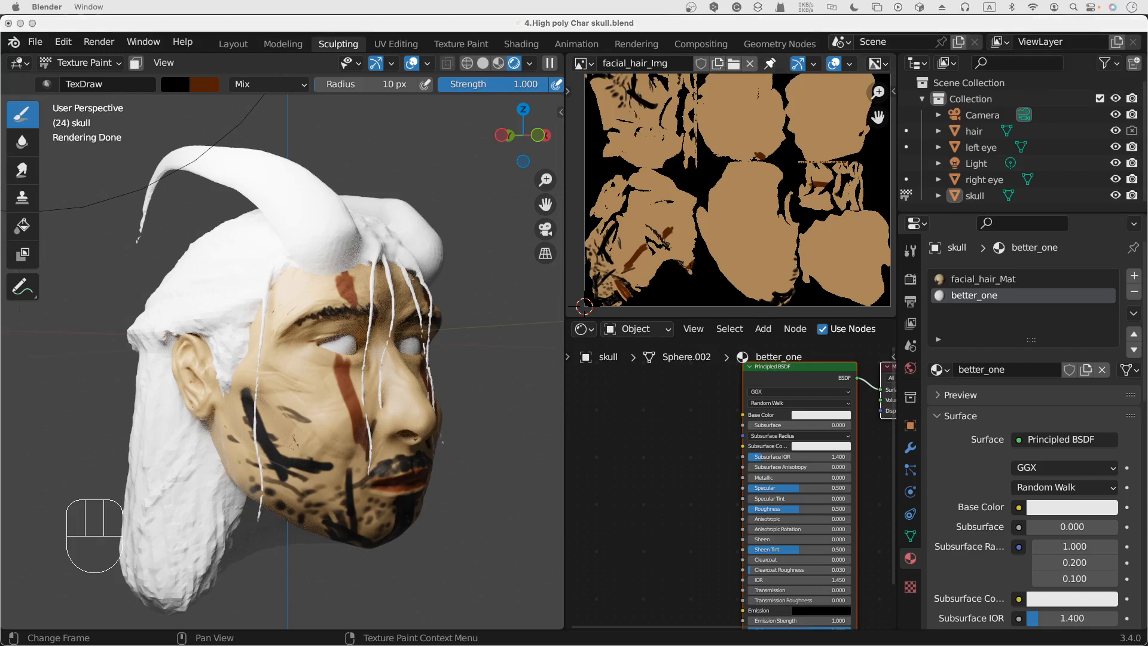
# Create a blank 1024 by 1024 px image with alpha named better_one_img
pyautogui.click(717, 69)
pyautogui.click(748, 92)
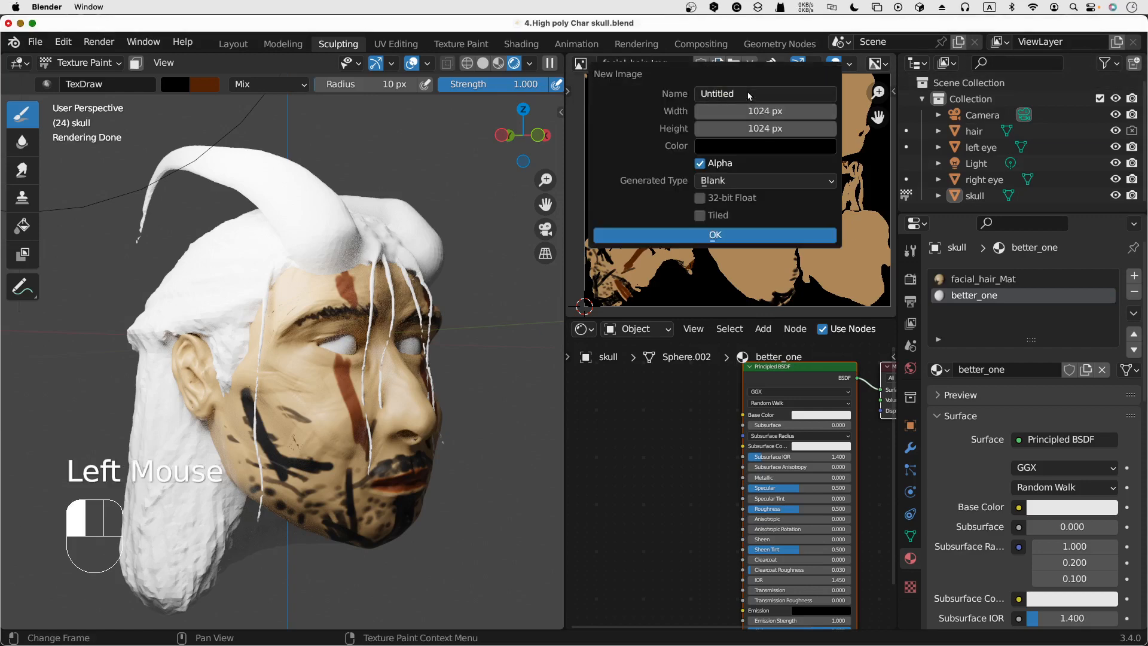
pyautogui.write('be')
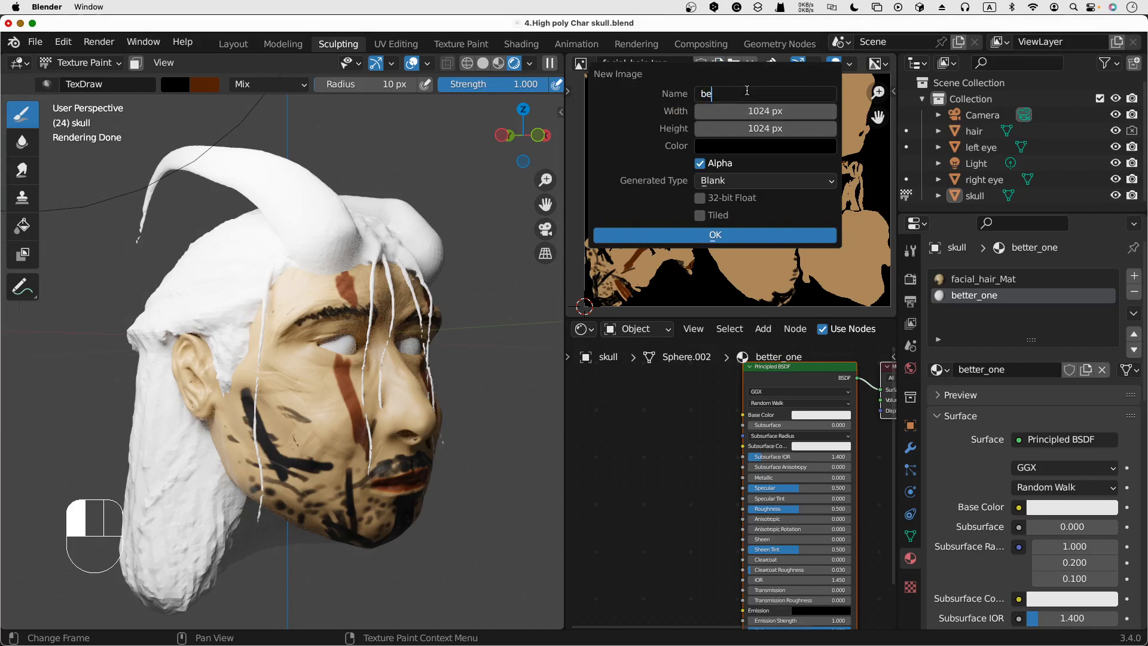
pyautogui.write('tter_')
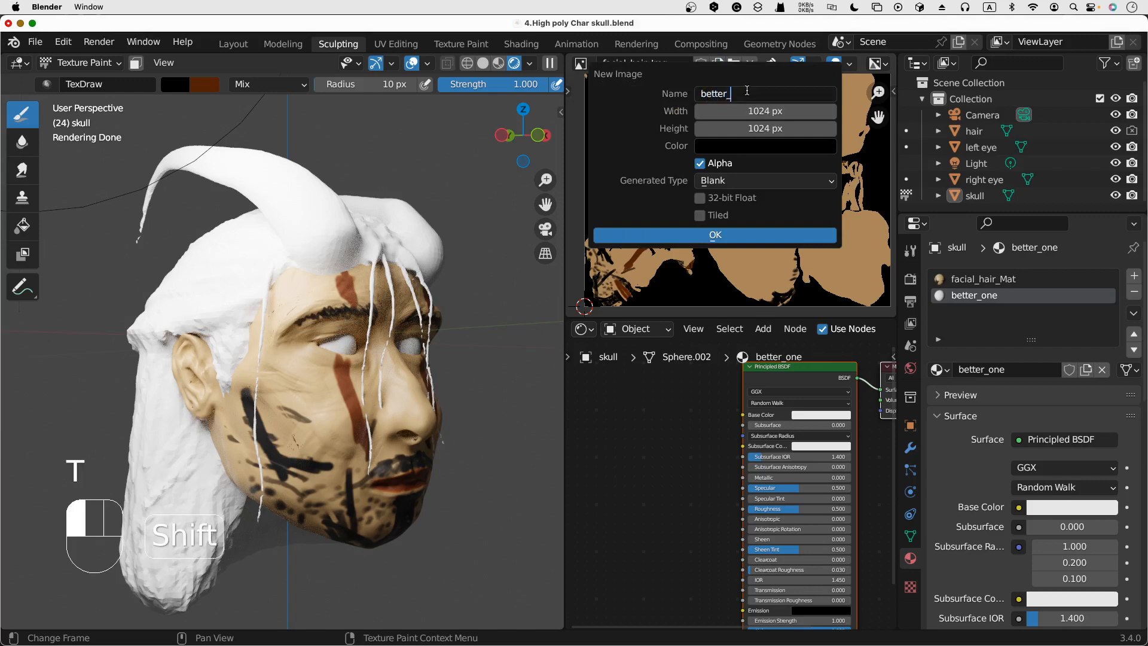
pyautogui.write('one_img')
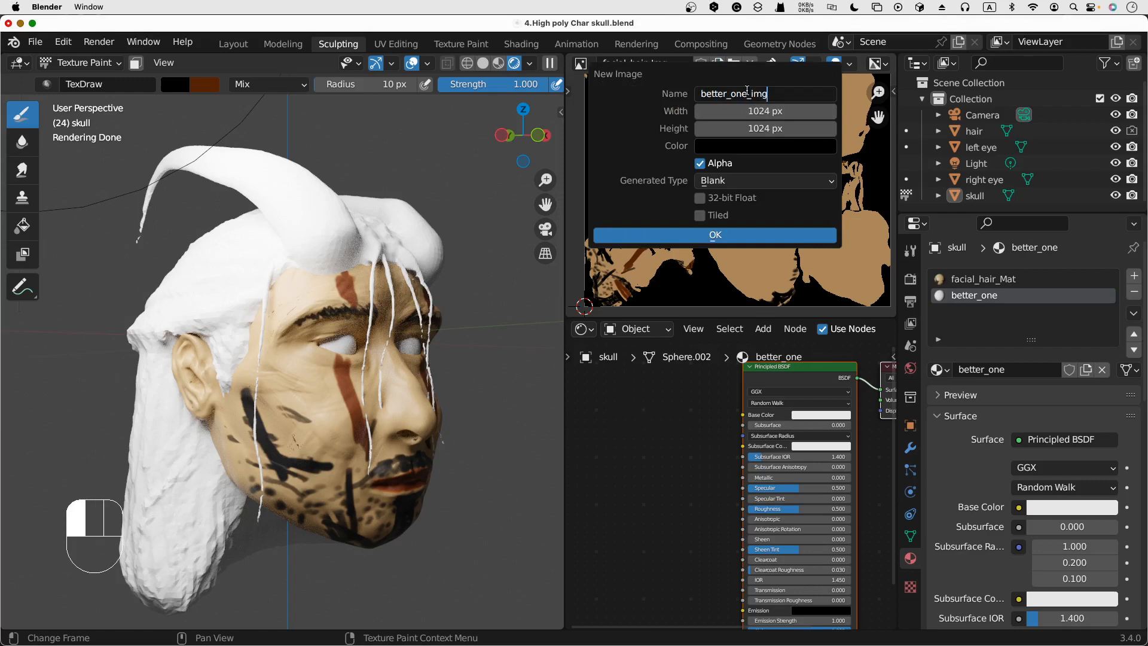
pyautogui.click(719, 237)
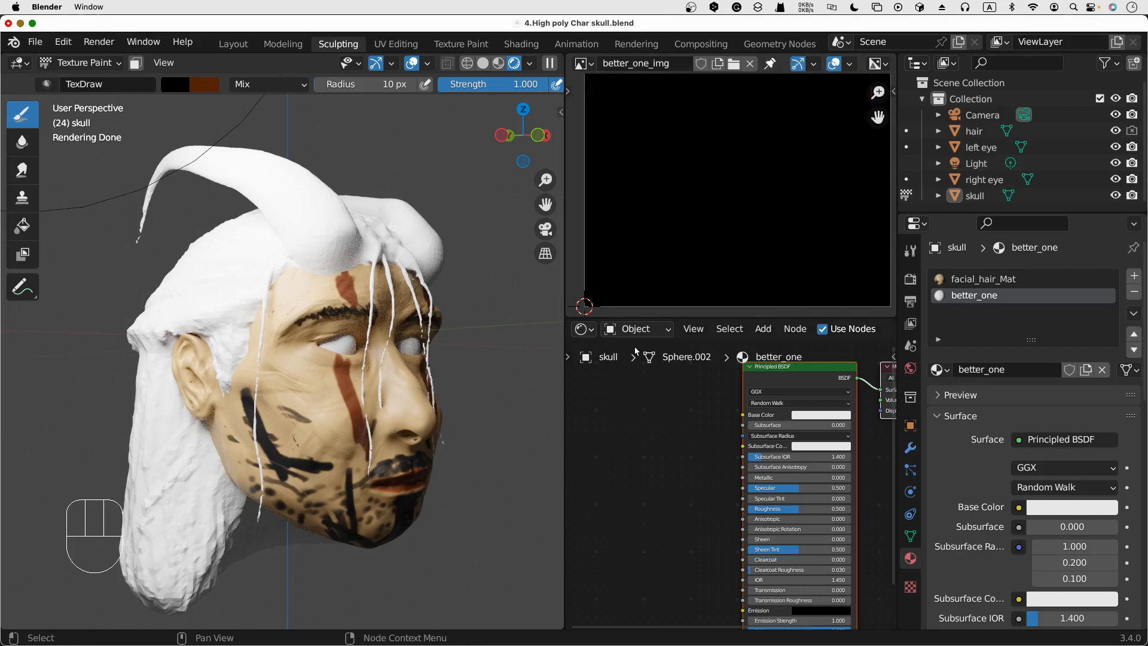
# Add an Image Texture node using better_one_img to better_one and connect its Color to the Principled BSDF's Base Color
pyautogui.click(610, 432)
pyautogui.hotkey('shift', 'a')
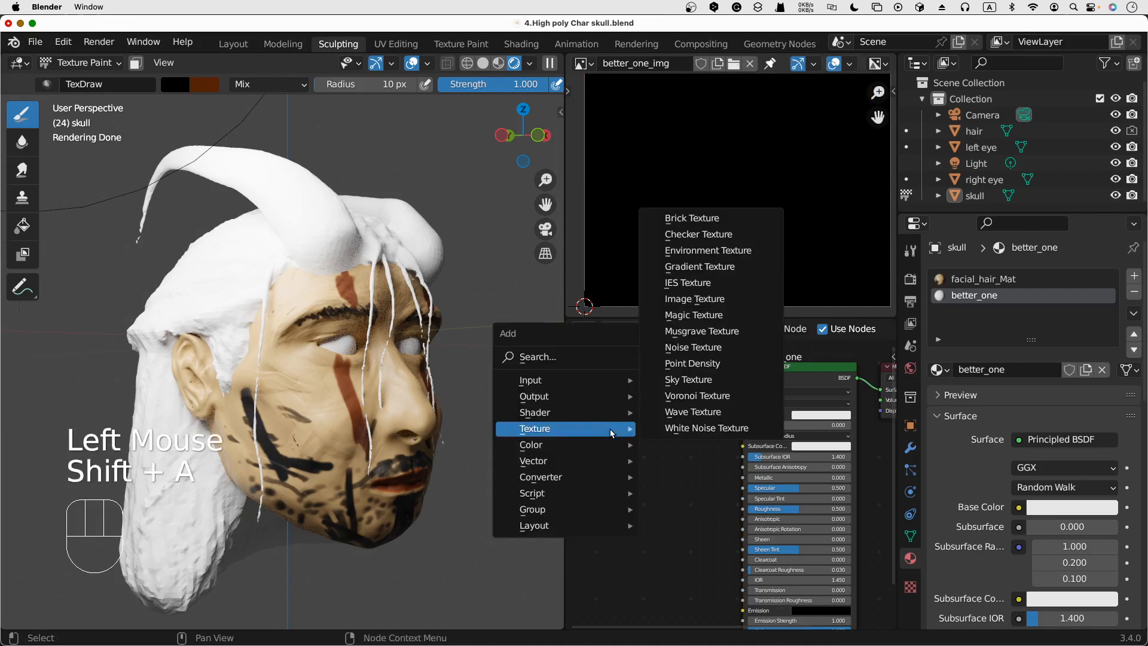
pyautogui.moveTo(602, 410)
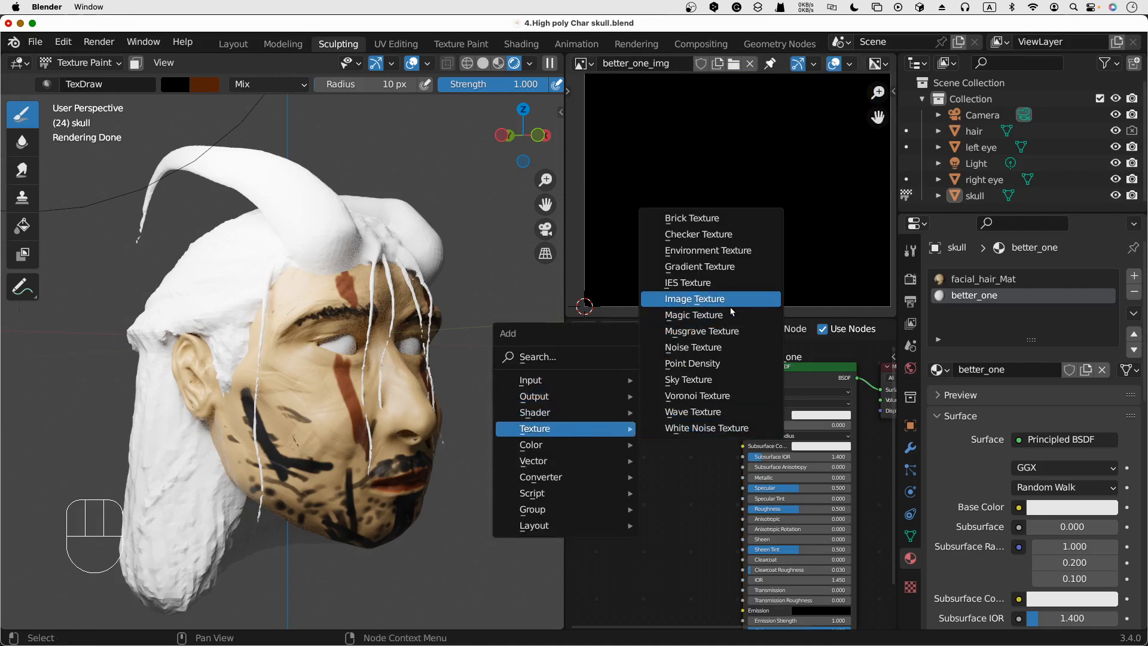
pyautogui.click(731, 307)
pyautogui.click(627, 433)
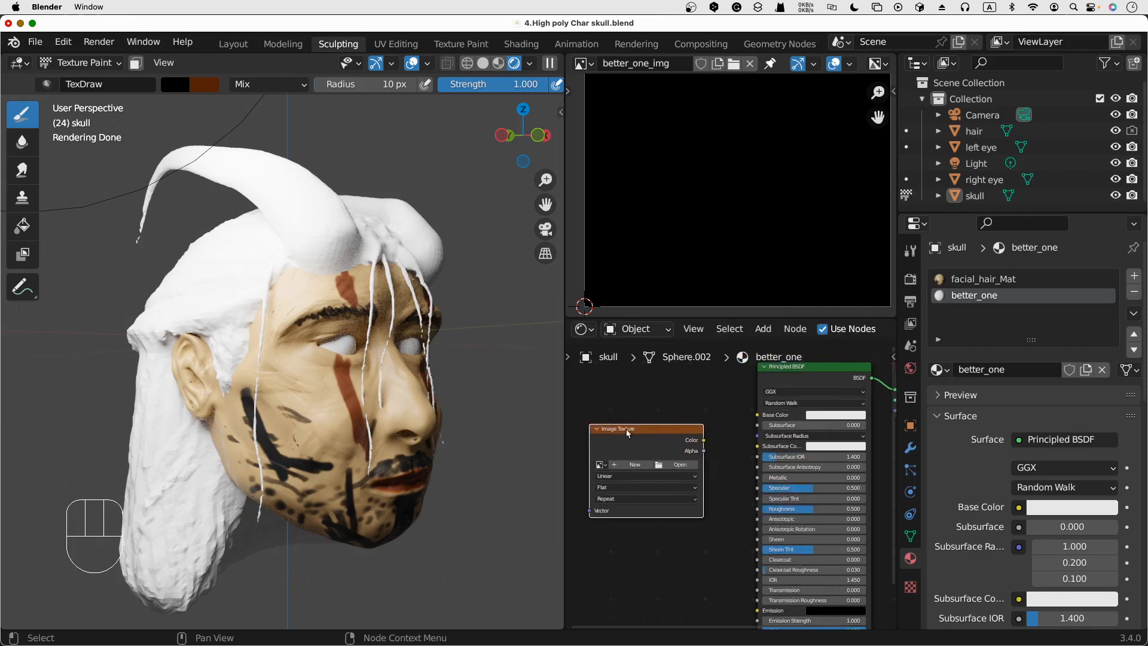
pyautogui.moveTo(704, 446); pyautogui.dragTo(756, 424)
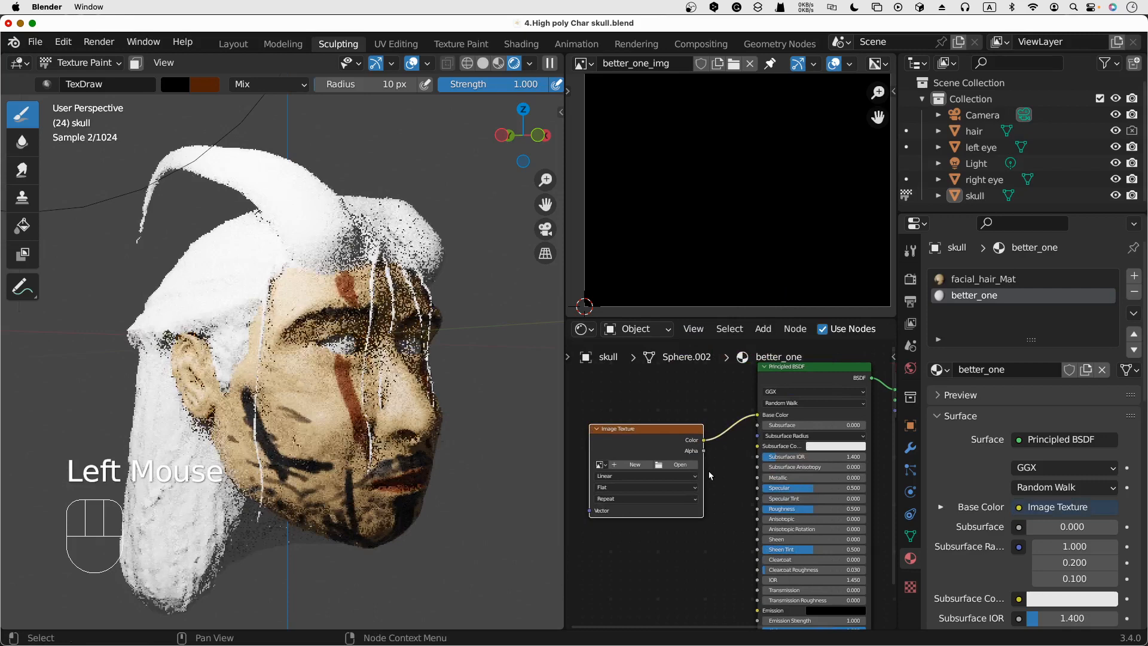
pyautogui.click(600, 465)
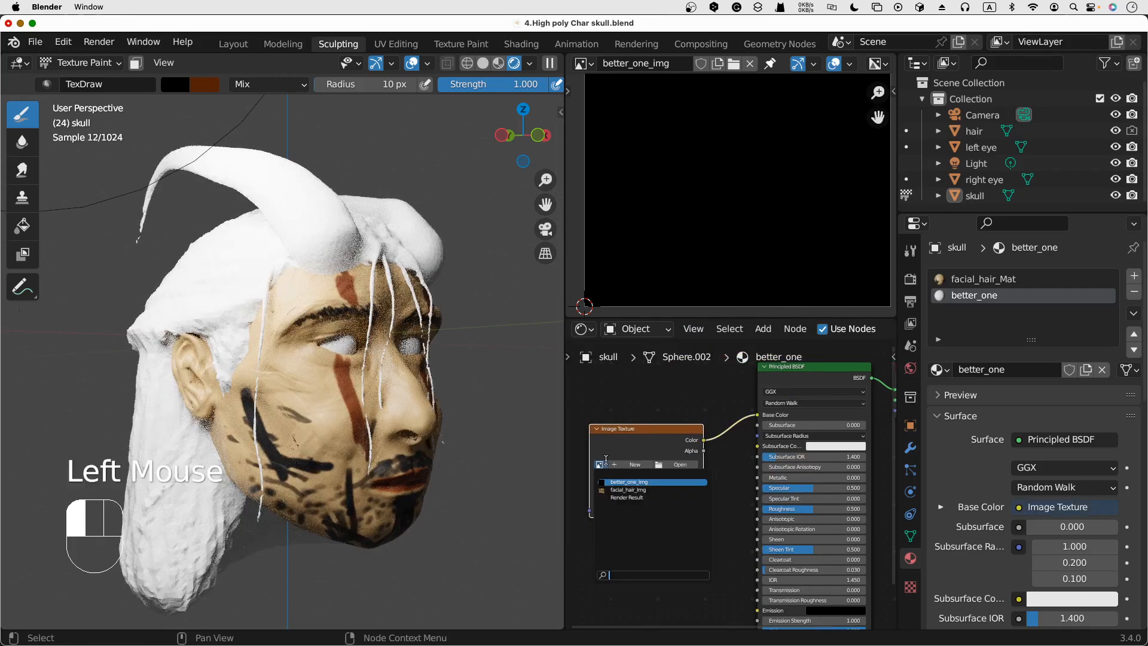
pyautogui.click(637, 482)
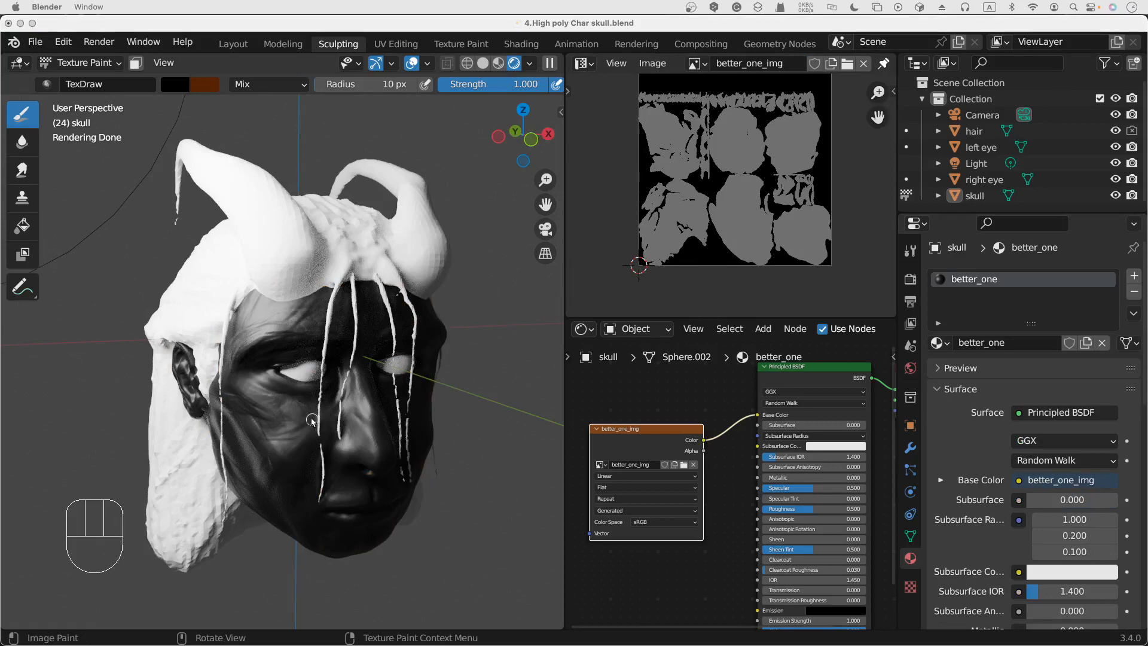
# Fill the skull's black face texture with the light brown skin color at strength 1.000 using the Fill tool
pyautogui.moveTo(476, 392); pyautogui.dragTo(436, 376, button='middle')
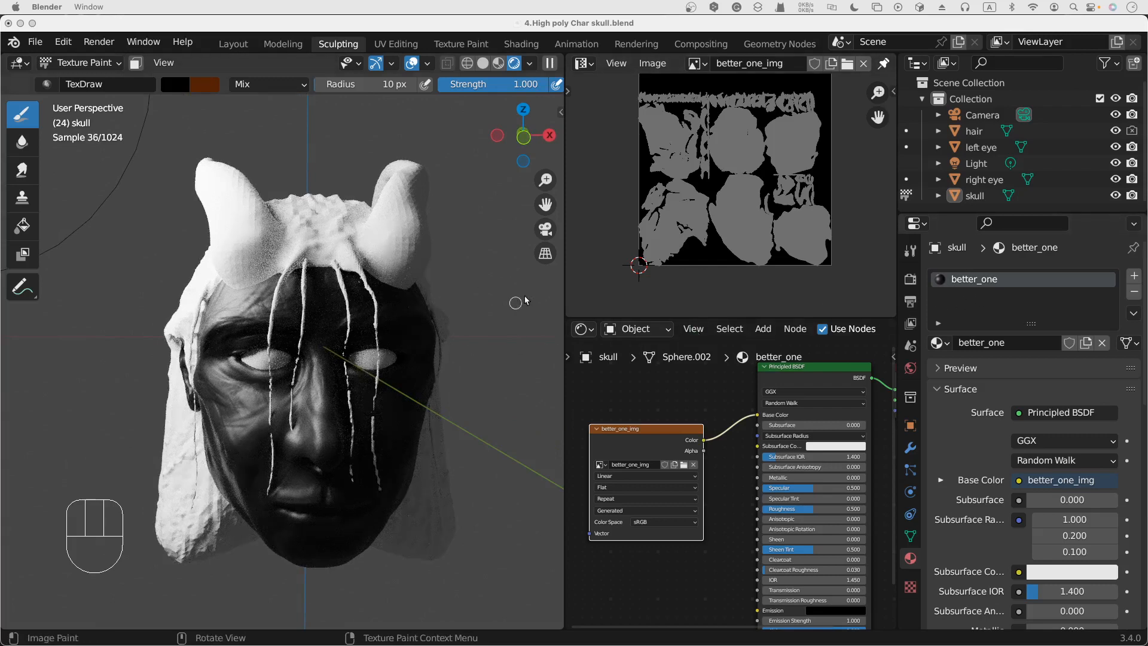
pyautogui.click(1018, 279)
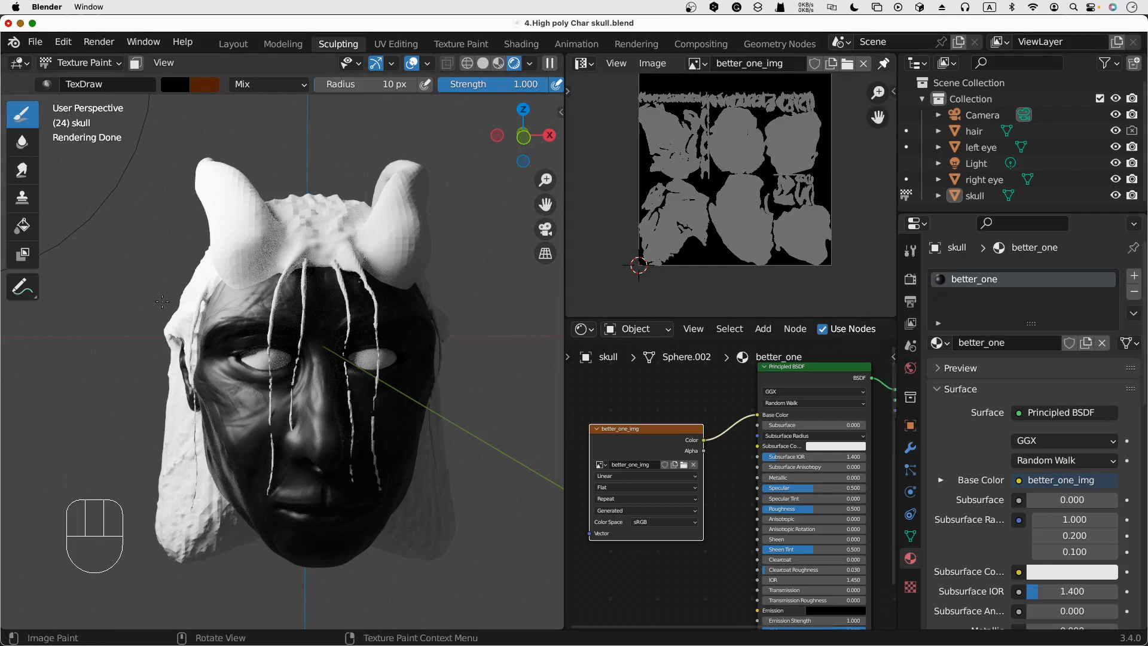
pyautogui.click(22, 225)
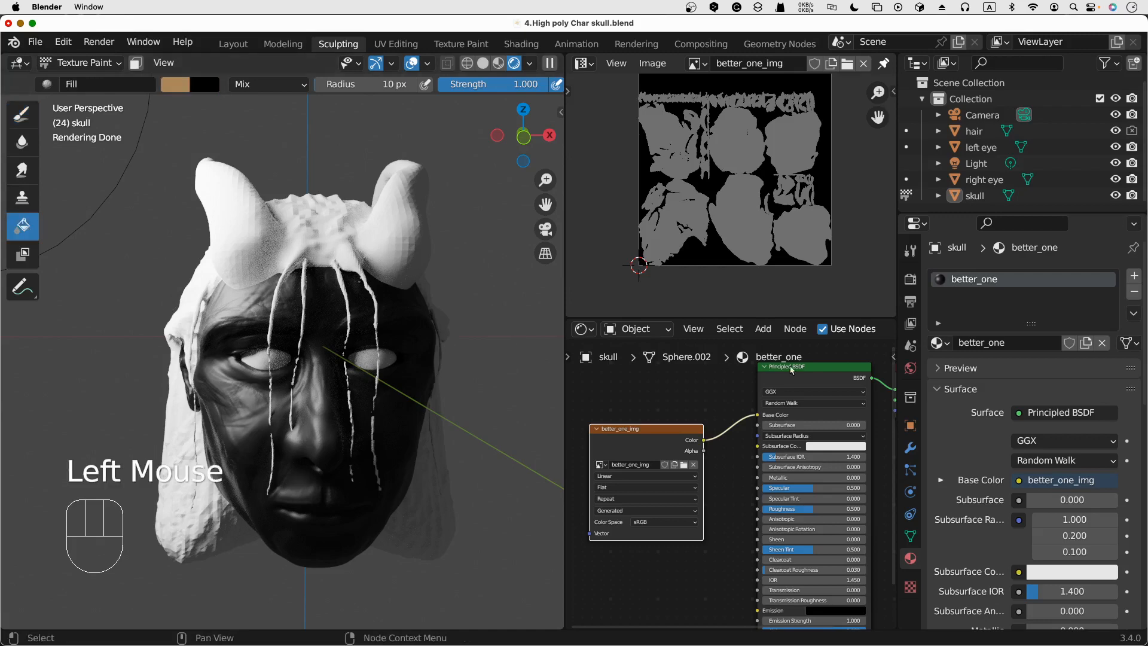
pyautogui.click(911, 253)
pyautogui.scroll(-6, 1020, 464)
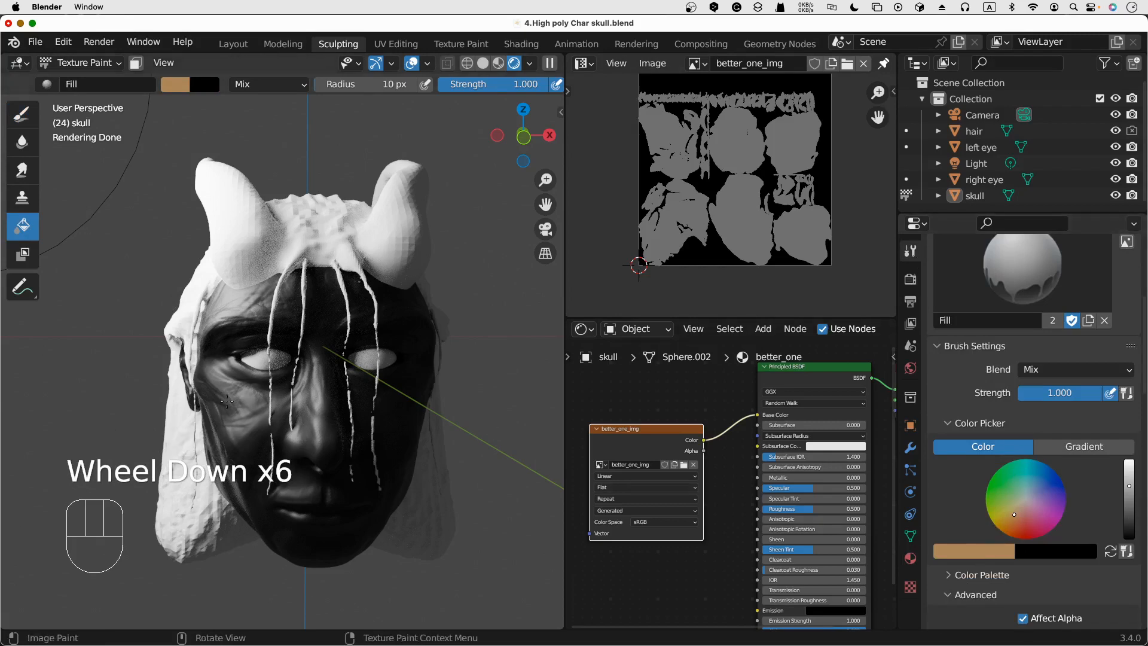
pyautogui.click(228, 457)
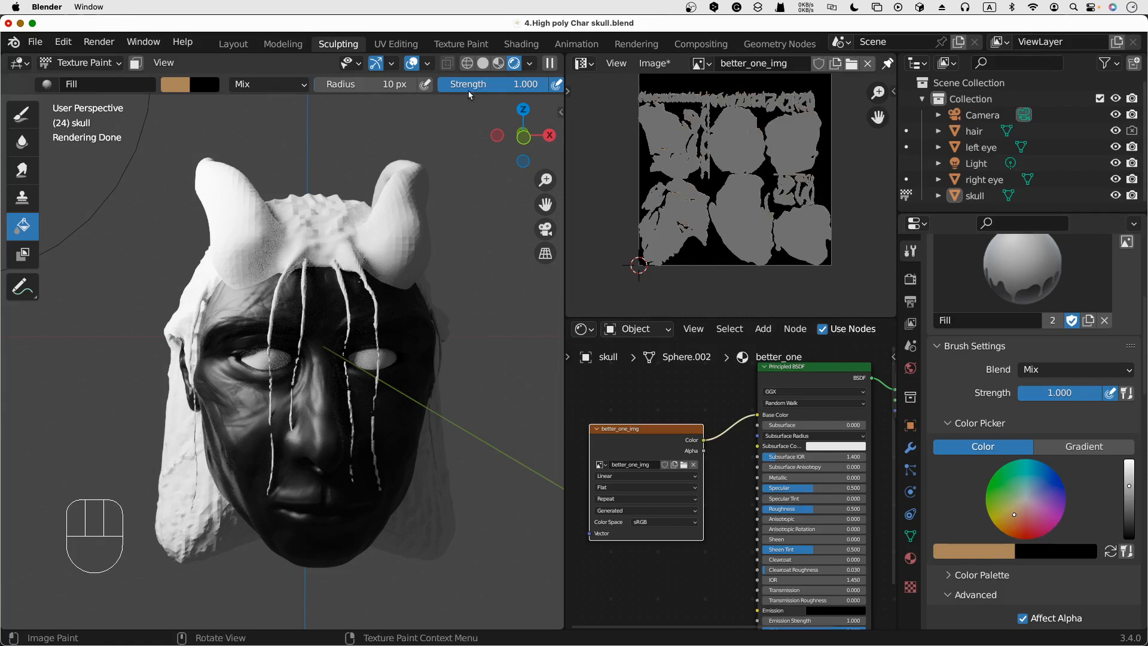
# Compare the skin-filled face in material preview and rendered shading, examine it from the front, and return to material preview
pyautogui.click(501, 66)
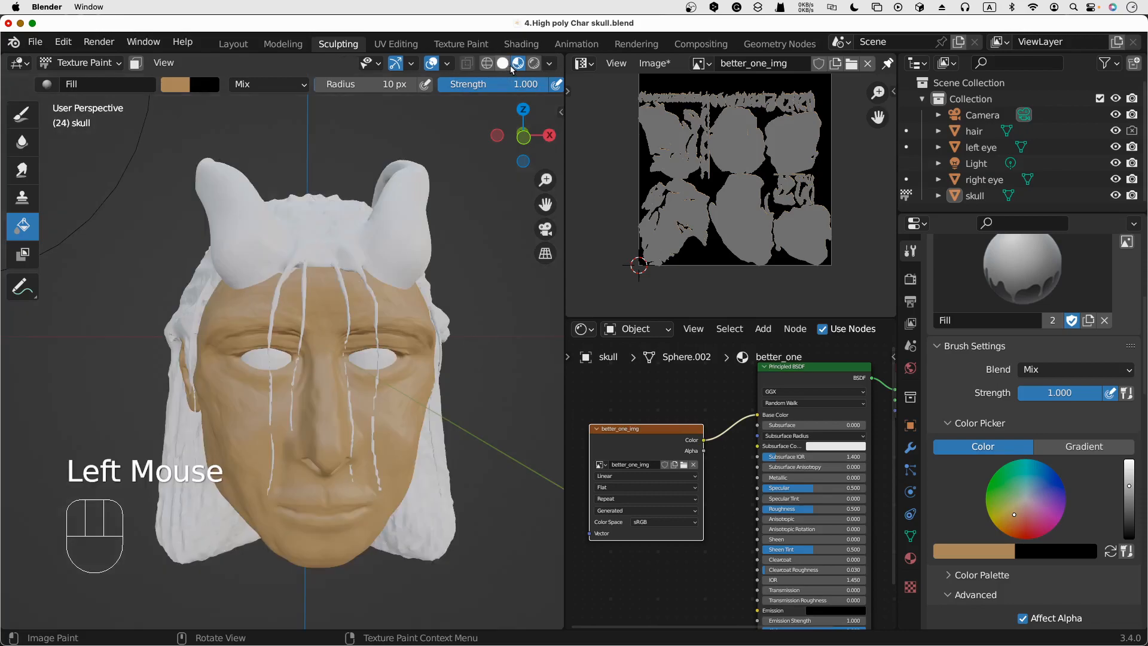
pyautogui.click(534, 64)
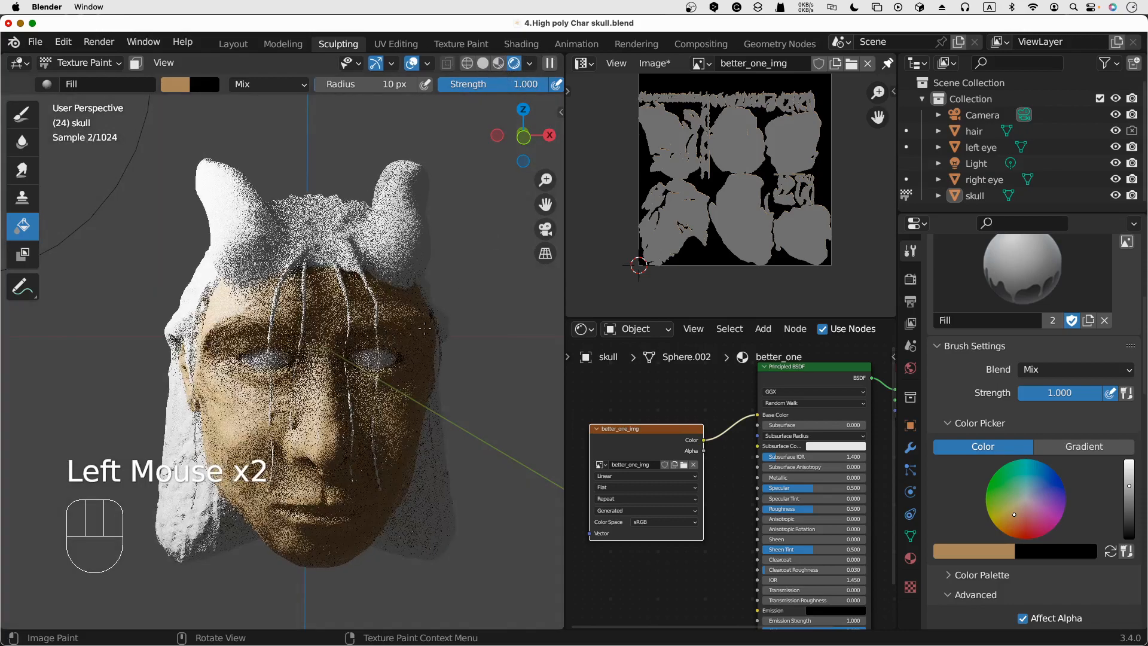
pyautogui.moveTo(425, 328); pyautogui.dragTo(475, 333, button='middle')
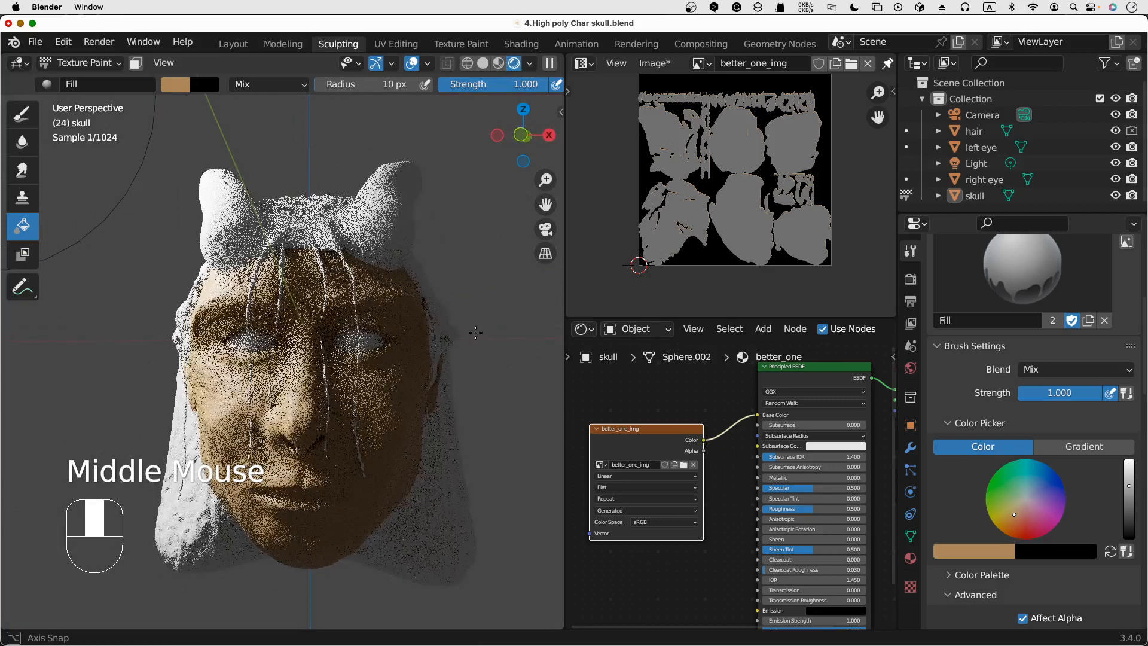
pyautogui.click(498, 64)
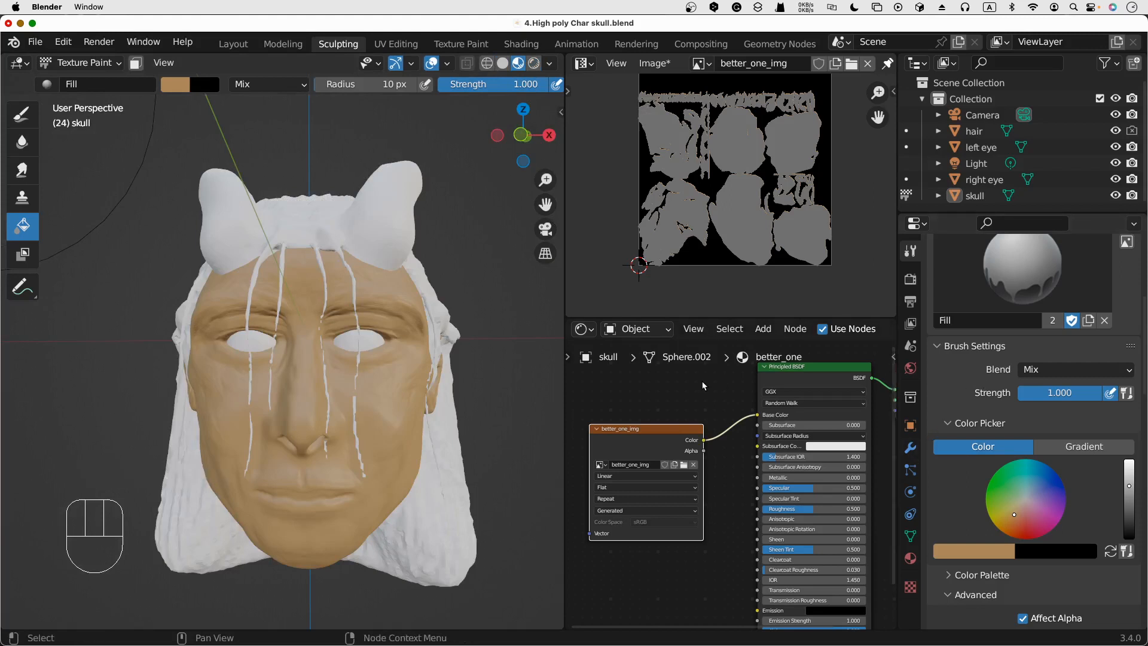
# Sketch fine black hair strokes along the brow above the character's left eye using the Draw brush at 4 px radius
pyautogui.hscroll(-2, 702, 381)
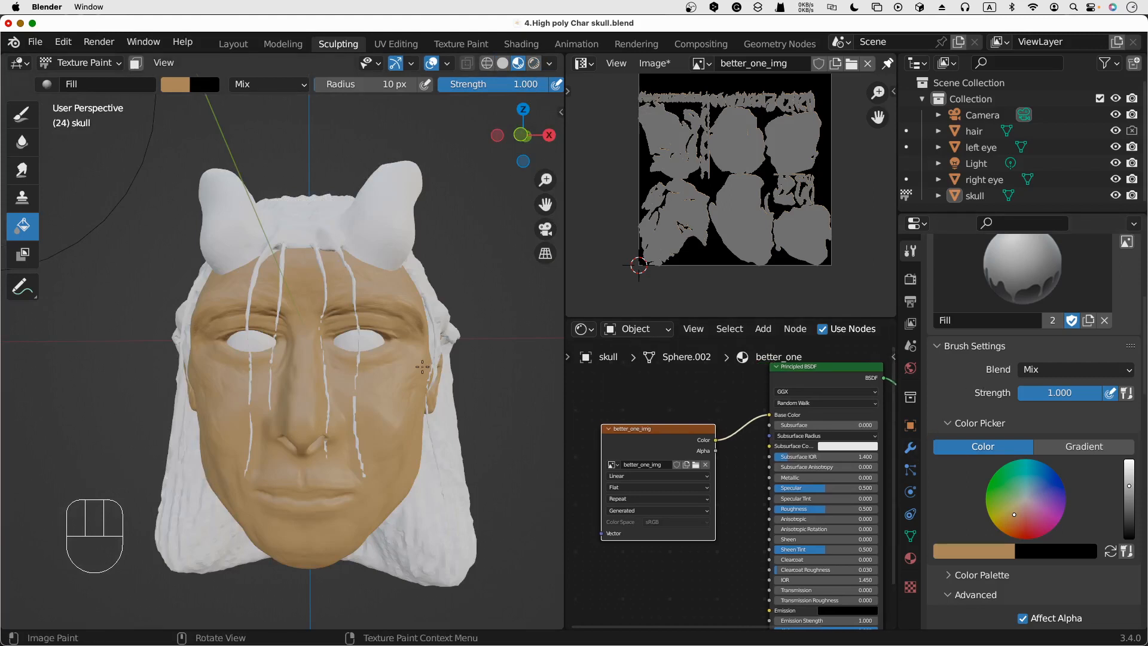
pyautogui.moveTo(423, 371); pyautogui.dragTo(419, 361, button='middle')
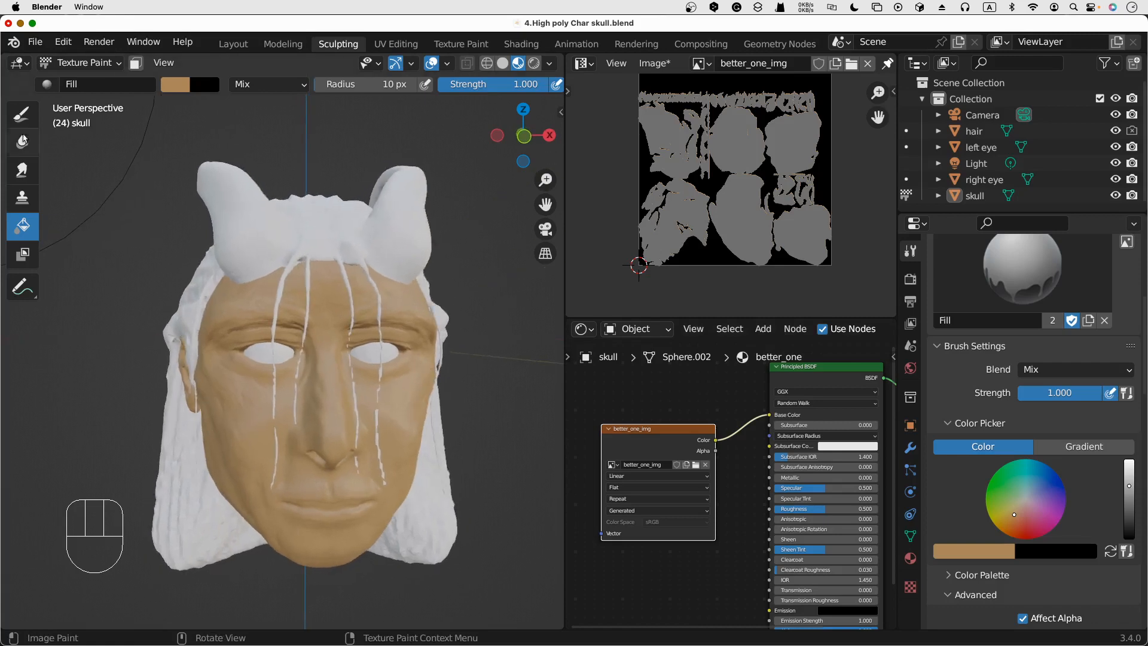
pyautogui.click(24, 115)
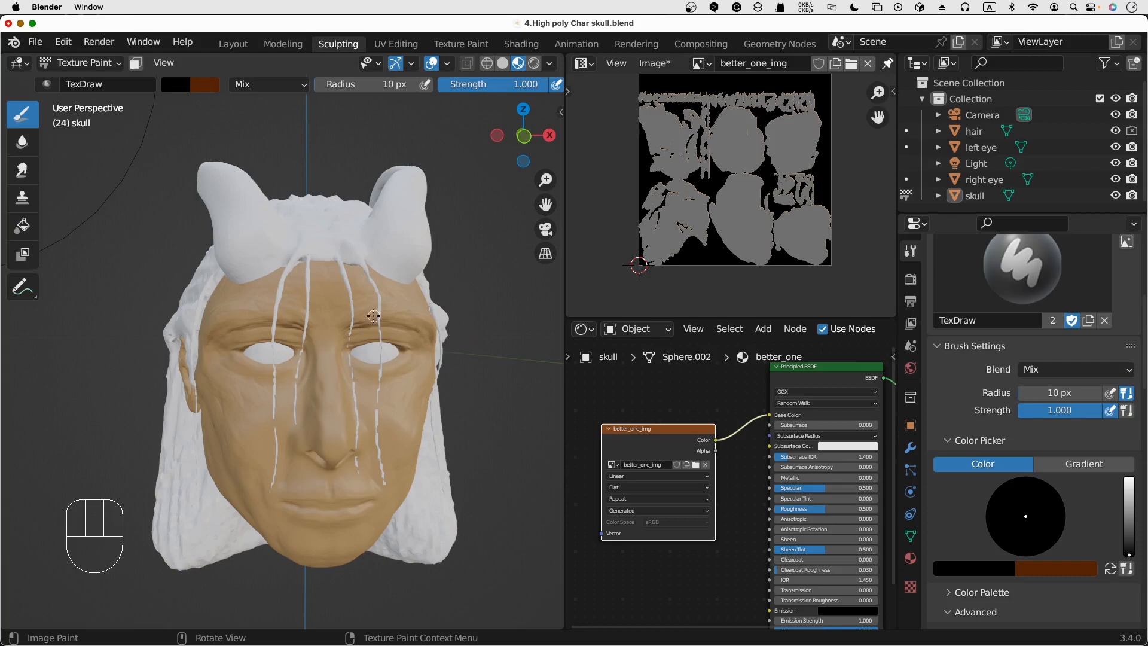
pyautogui.scroll(-3, 373, 316)
pyautogui.scroll(3, 373, 316)
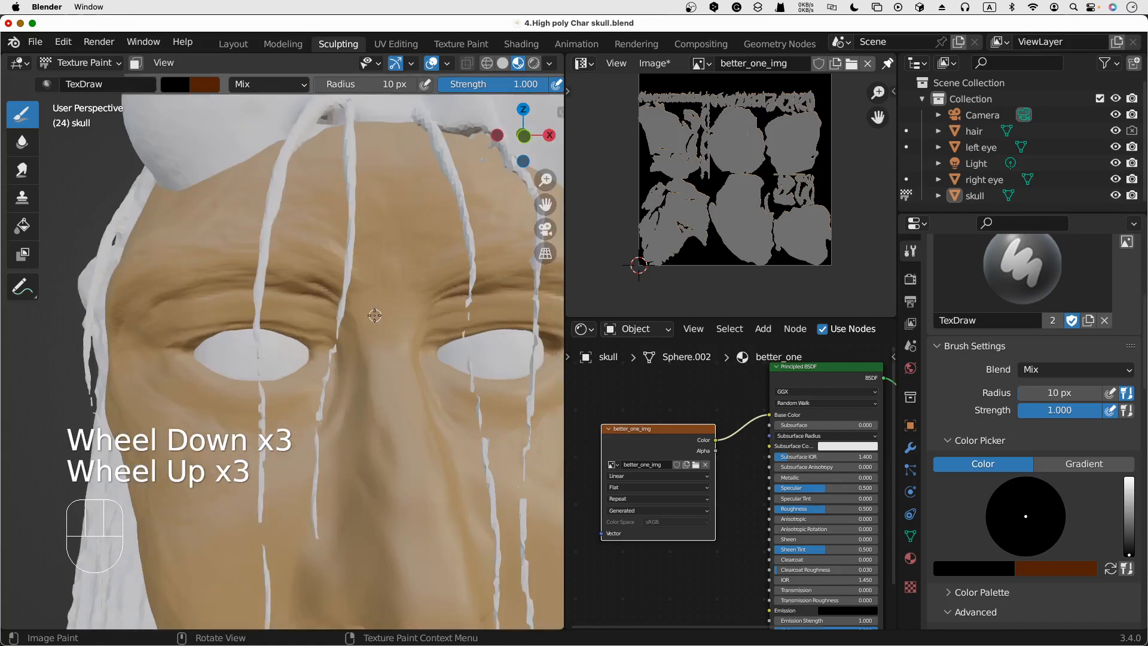
pyautogui.moveTo(374, 316); pyautogui.dragTo(322, 320, button='middle')
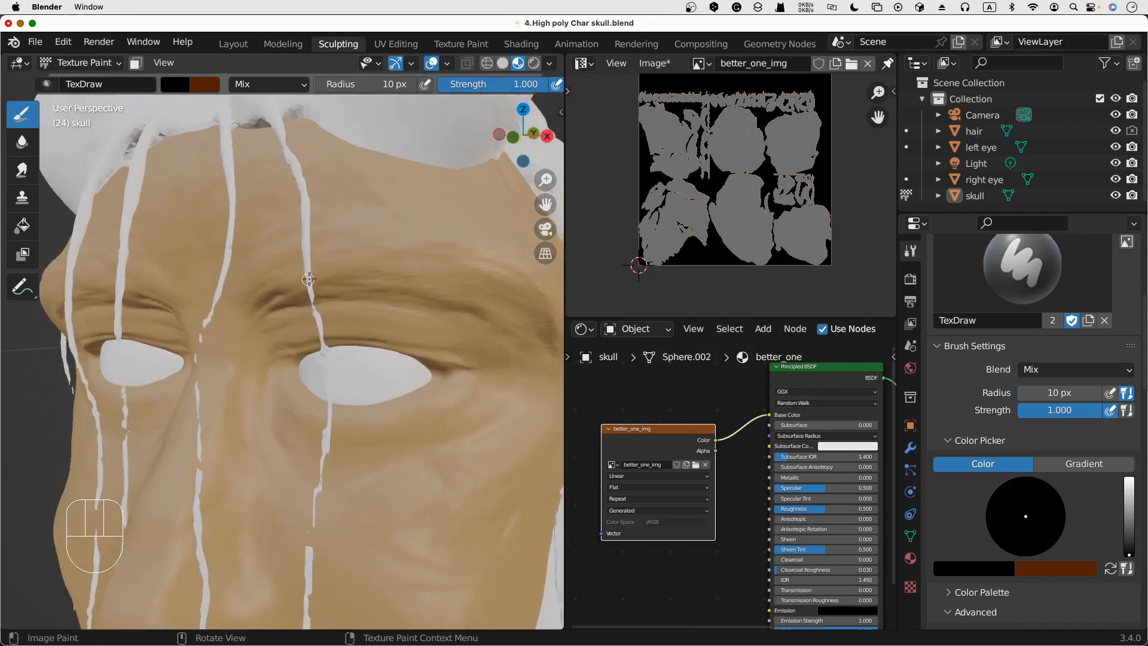
pyautogui.press('f')
pyautogui.click(310, 279)
pyautogui.moveTo(265, 299)
pyautogui.mouseDown()
pyautogui.moveTo(298, 268)
pyautogui.moveTo(322, 268)
pyautogui.mouseUp()
pyautogui.moveTo(273, 303); pyautogui.dragTo(360, 280)
pyautogui.moveTo(328, 276); pyautogui.dragTo(359, 268)
pyautogui.moveTo(366, 276); pyautogui.dragTo(407, 270)
pyautogui.moveTo(329, 275); pyautogui.dragTo(485, 283)
pyautogui.moveTo(450, 294)
pyautogui.mouseDown()
pyautogui.moveTo(486, 287)
pyautogui.moveTo(502, 302)
pyautogui.mouseUp()
pyautogui.moveTo(406, 291); pyautogui.dragTo(413, 280)
pyautogui.moveTo(389, 288)
pyautogui.mouseDown()
pyautogui.moveTo(450, 286)
pyautogui.moveTo(517, 317)
pyautogui.mouseUp()
pyautogui.moveTo(501, 312); pyautogui.dragTo(550, 325)
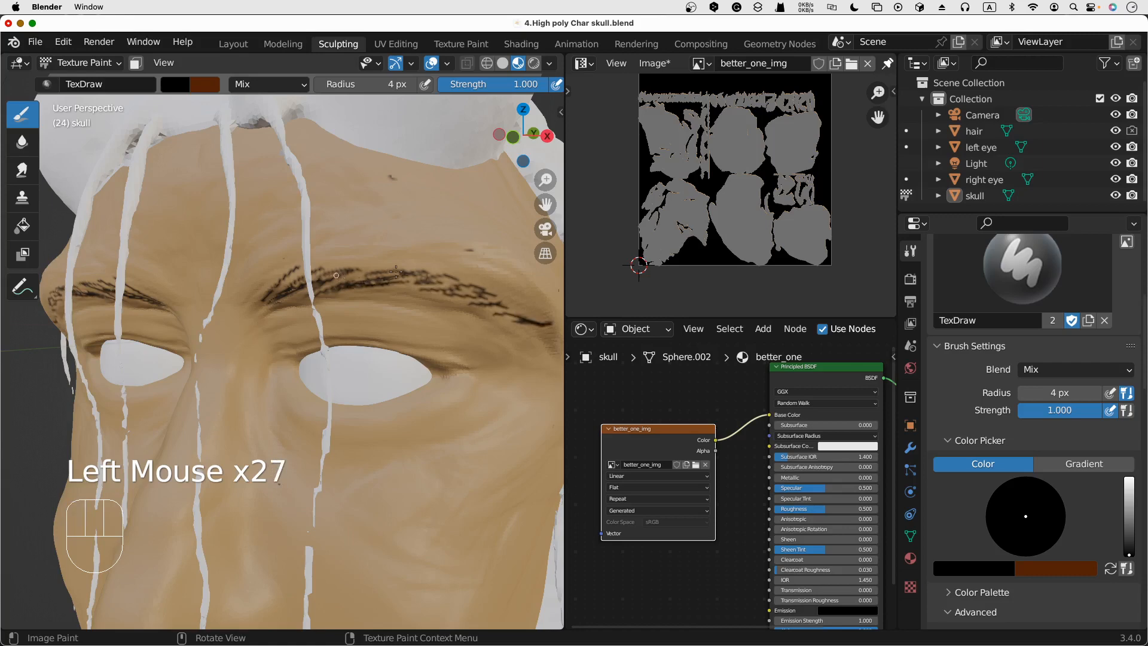
# Thicken the middle, outer part and upper edge of the character's left eyebrow with more fine black hair strokes
pyautogui.moveTo(352, 273); pyautogui.dragTo(377, 271)
pyautogui.moveTo(376, 274)
pyautogui.mouseDown()
pyautogui.moveTo(429, 274)
pyautogui.moveTo(533, 304)
pyautogui.mouseUp()
pyautogui.moveTo(529, 303)
pyautogui.mouseDown()
pyautogui.moveTo(541, 311)
pyautogui.moveTo(519, 308)
pyautogui.mouseUp()
pyautogui.moveTo(517, 306)
pyautogui.mouseDown()
pyautogui.moveTo(539, 312)
pyautogui.moveTo(506, 293)
pyautogui.mouseUp()
pyautogui.moveTo(505, 292); pyautogui.dragTo(522, 296)
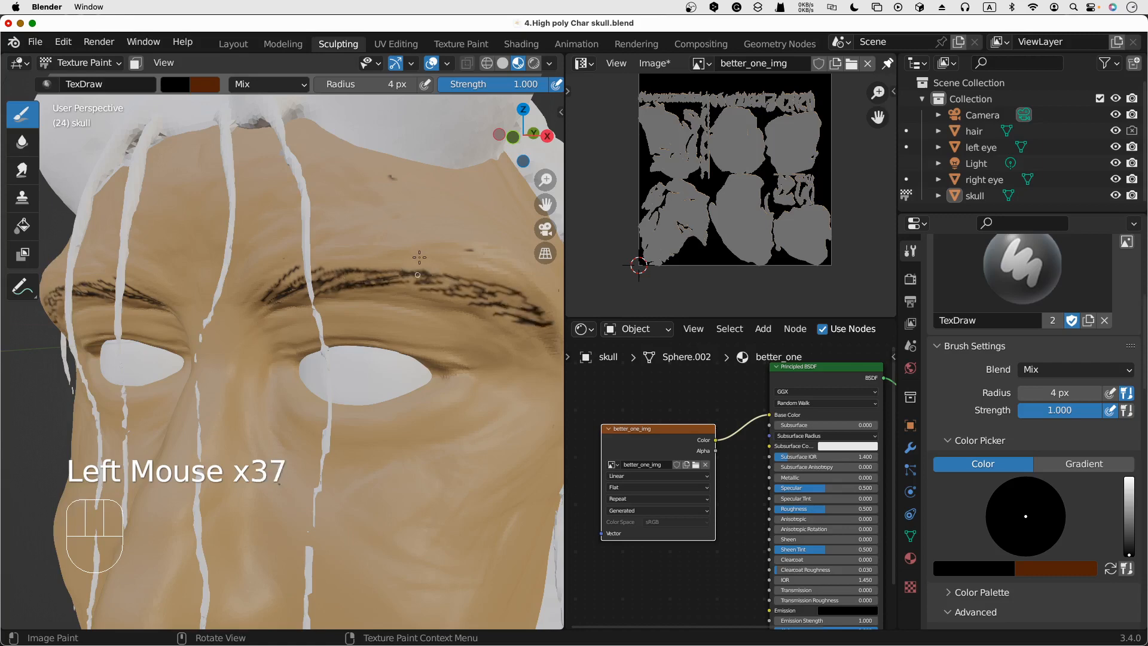
pyautogui.moveTo(323, 268); pyautogui.dragTo(358, 262)
pyautogui.moveTo(335, 264); pyautogui.dragTo(428, 257)
pyautogui.moveTo(412, 269); pyautogui.dragTo(452, 273)
pyautogui.moveTo(358, 269); pyautogui.dragTo(407, 264)
pyautogui.moveTo(406, 271)
pyautogui.mouseDown()
pyautogui.moveTo(473, 272)
pyautogui.moveTo(450, 273)
pyautogui.mouseUp()
pyautogui.moveTo(448, 272); pyautogui.dragTo(492, 277)
pyautogui.moveTo(487, 277); pyautogui.dragTo(497, 280)
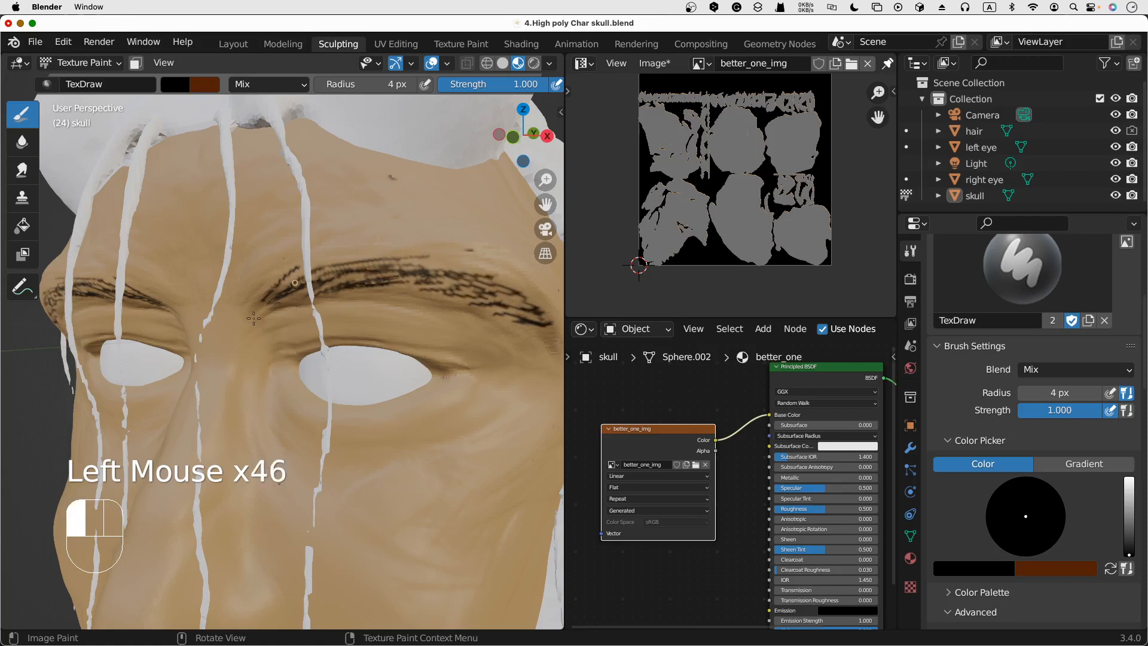
# Fill out the eyebrow's inner end beside the nose bridge with short black hair strokes
pyautogui.moveTo(281, 290); pyautogui.dragTo(263, 298)
pyautogui.moveTo(273, 296); pyautogui.dragTo(255, 303)
pyautogui.moveTo(268, 299)
pyautogui.mouseDown()
pyautogui.moveTo(251, 307)
pyautogui.moveTo(296, 299)
pyautogui.mouseUp()
pyautogui.moveTo(257, 322); pyautogui.dragTo(302, 302)
pyautogui.moveTo(264, 320); pyautogui.dragTo(308, 300)
pyautogui.moveTo(290, 314)
pyautogui.mouseDown()
pyautogui.moveTo(311, 302)
pyautogui.moveTo(281, 276)
pyautogui.mouseUp()
pyautogui.moveTo(269, 291); pyautogui.dragTo(283, 276)
pyautogui.moveTo(271, 293); pyautogui.dragTo(284, 278)
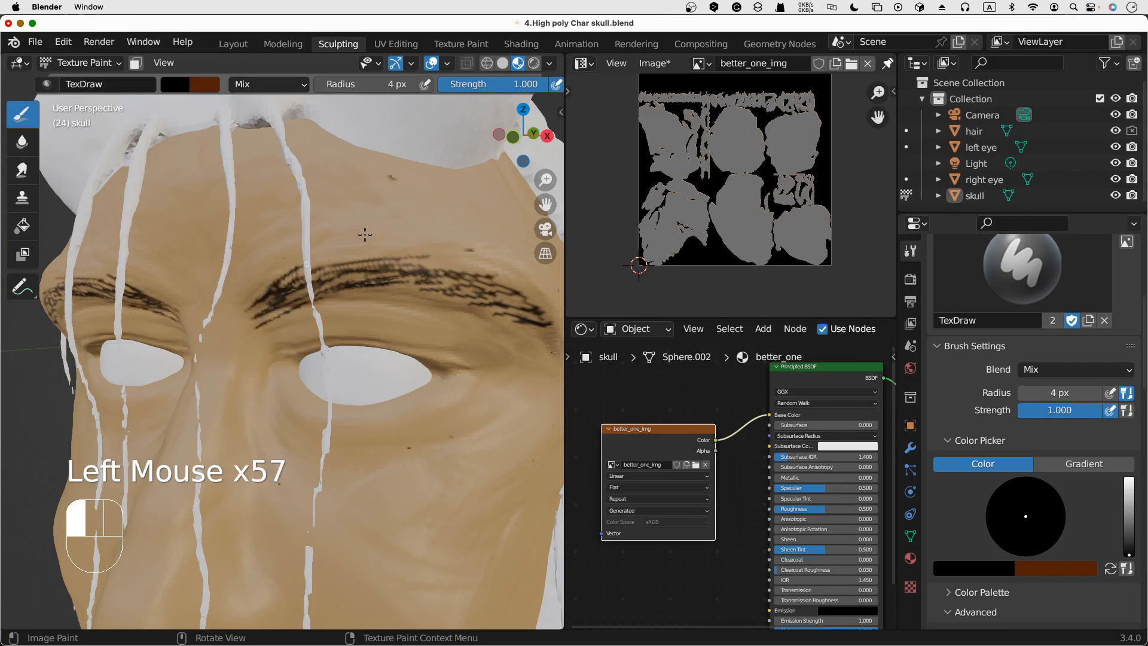
# Extend the outer tail of the character's right eyebrow with a short black stroke
pyautogui.hscroll(-3, 365, 235)
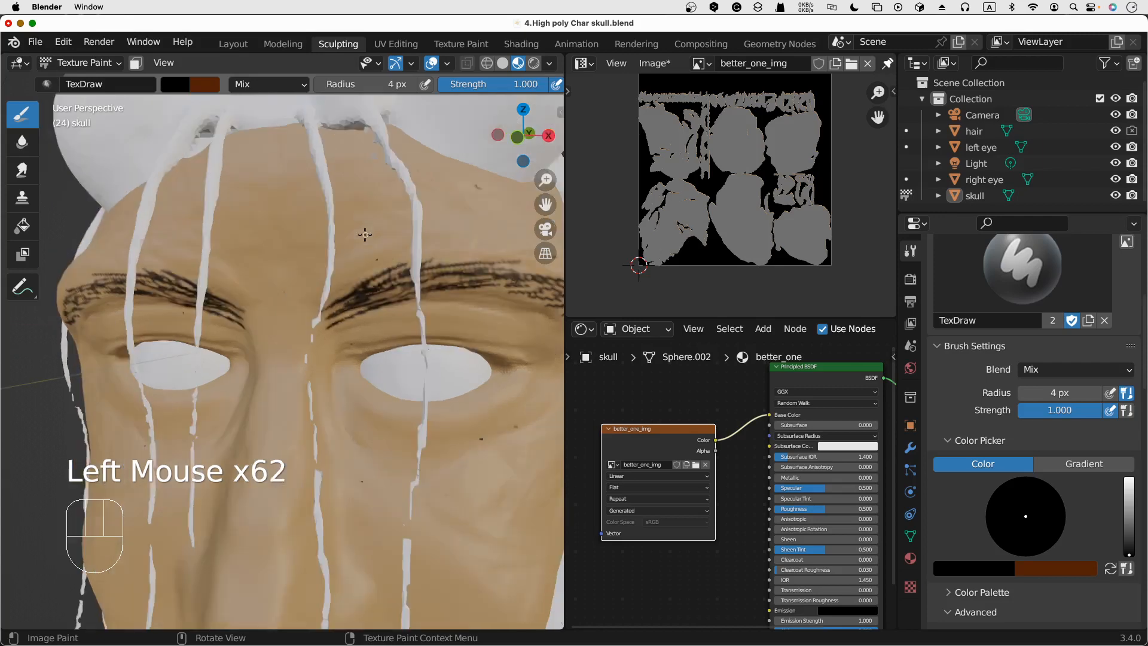
pyautogui.hscroll(3, 365, 235)
pyautogui.hscroll(-7, 364, 235)
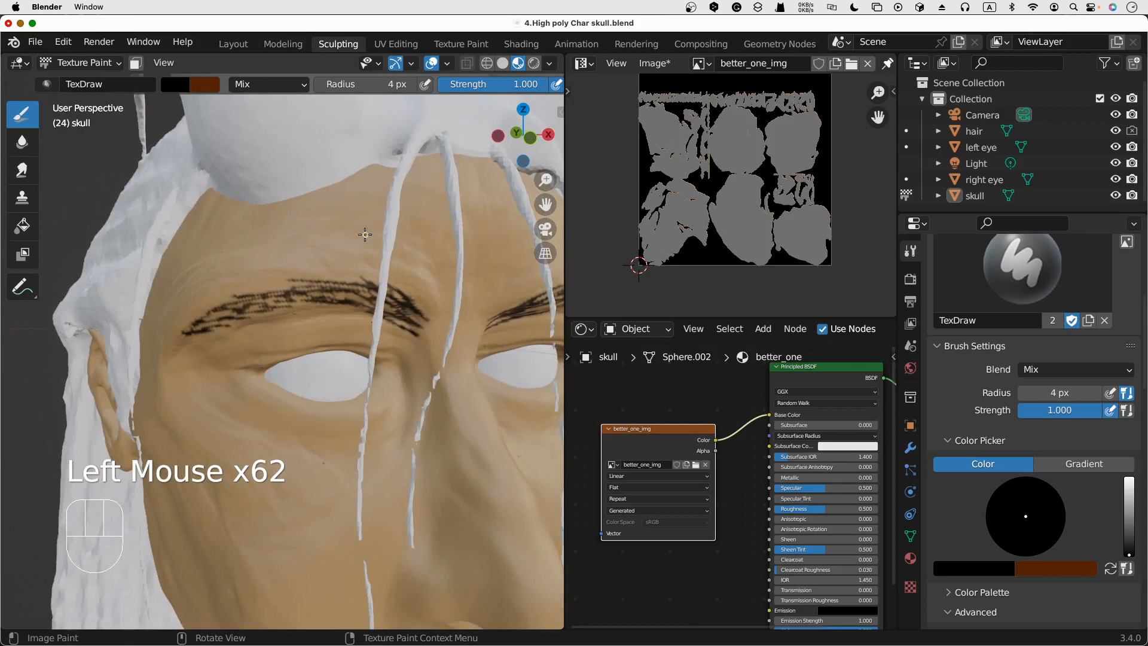
pyautogui.moveTo(184, 335); pyautogui.dragTo(171, 352)
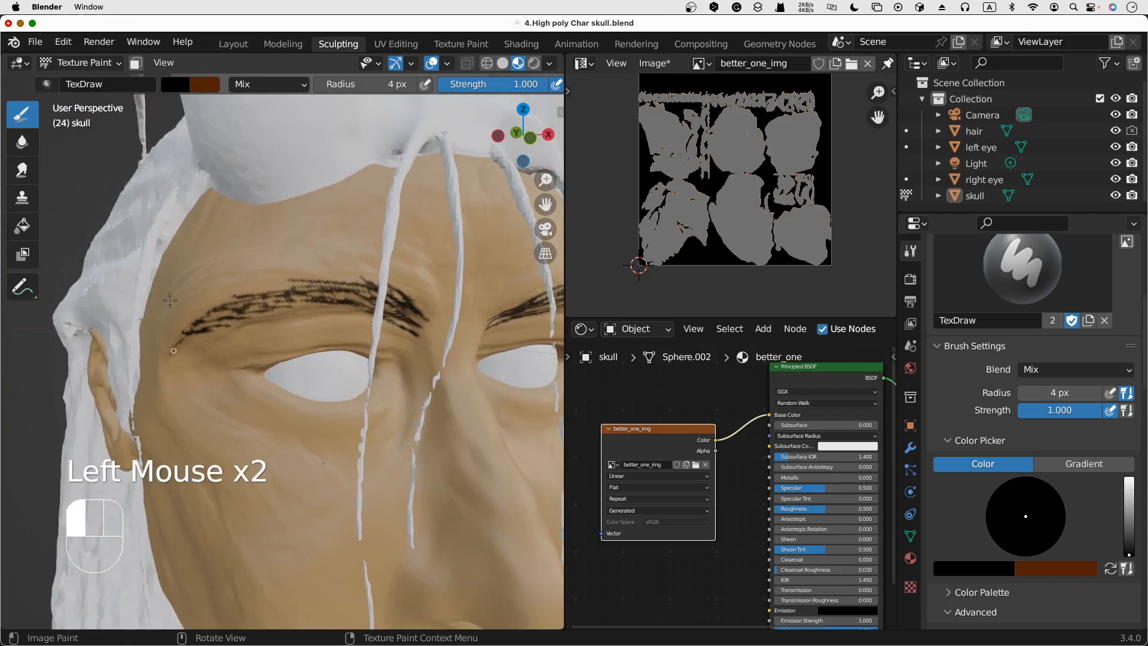
# Smear the hairs at the inner and outer ends of the character's right eyebrow using the Smear brush at 4 px radius
pyautogui.click(27, 170)
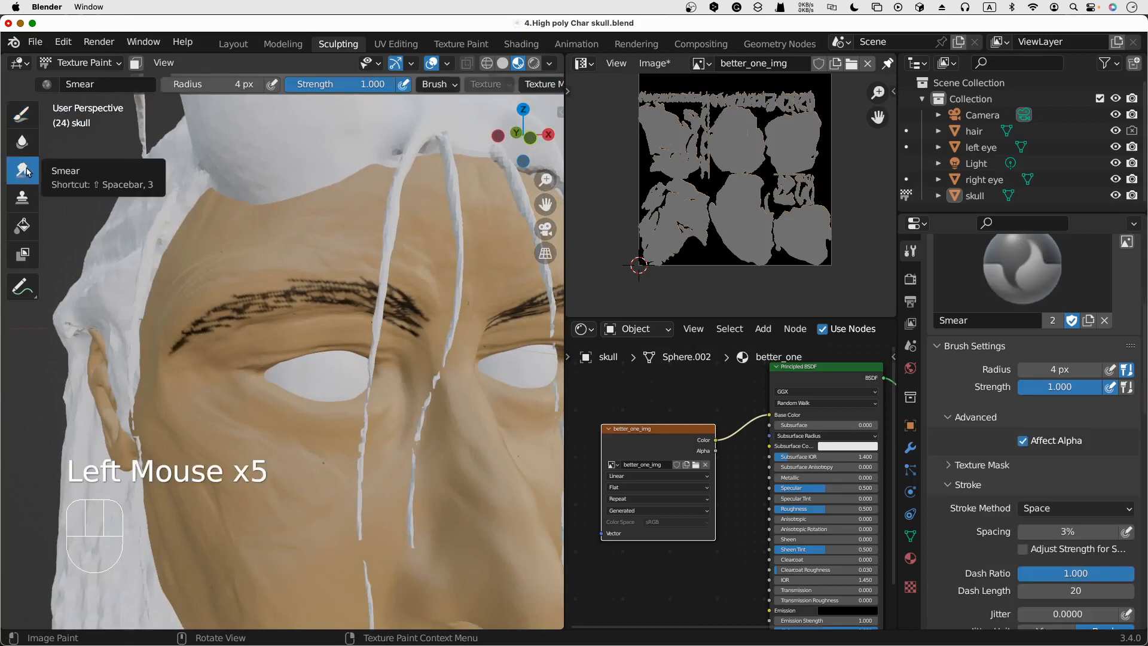
pyautogui.moveTo(428, 307); pyautogui.dragTo(433, 310)
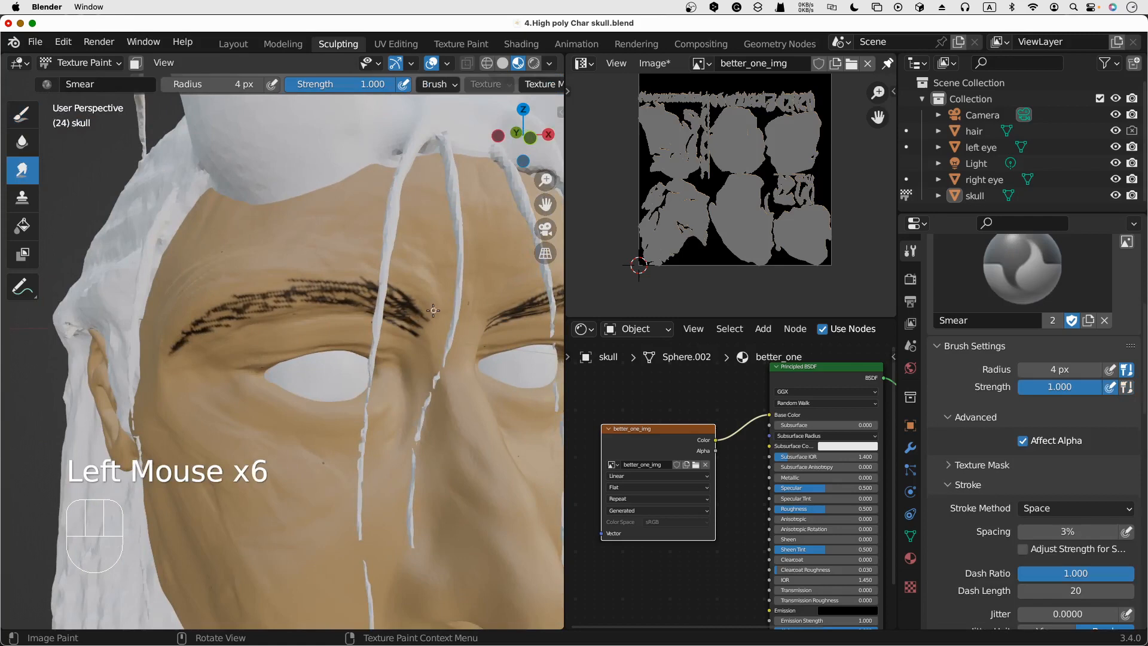
pyautogui.click(425, 307)
pyautogui.click(413, 323)
pyautogui.click(394, 310)
pyautogui.click(395, 312)
pyautogui.click(398, 317)
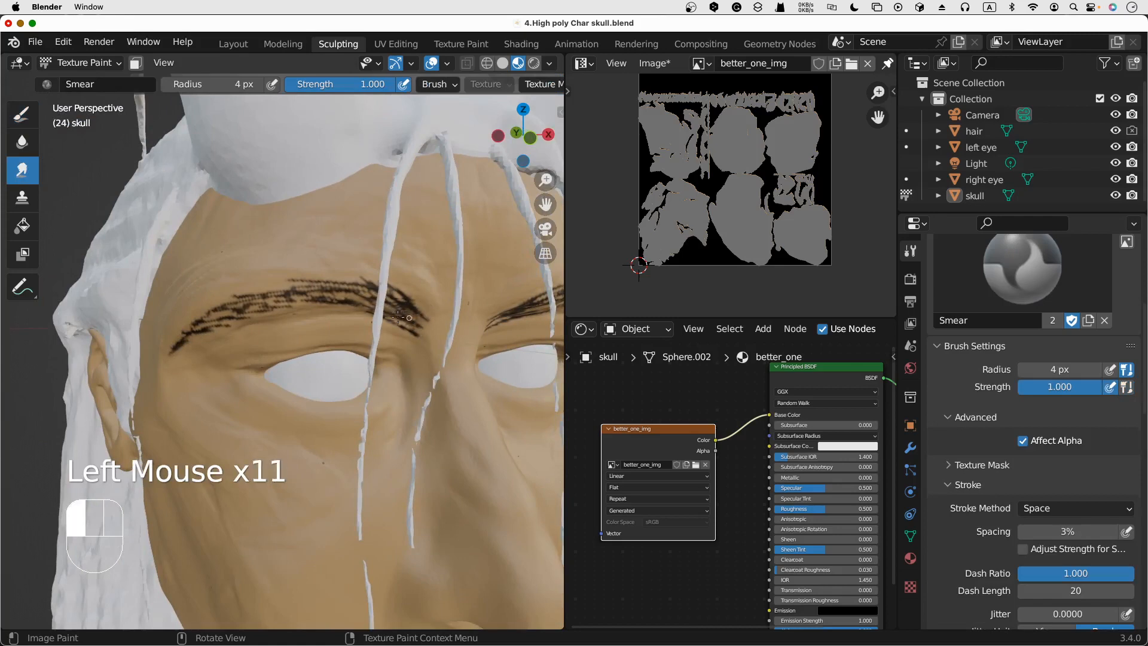
pyautogui.click(366, 292)
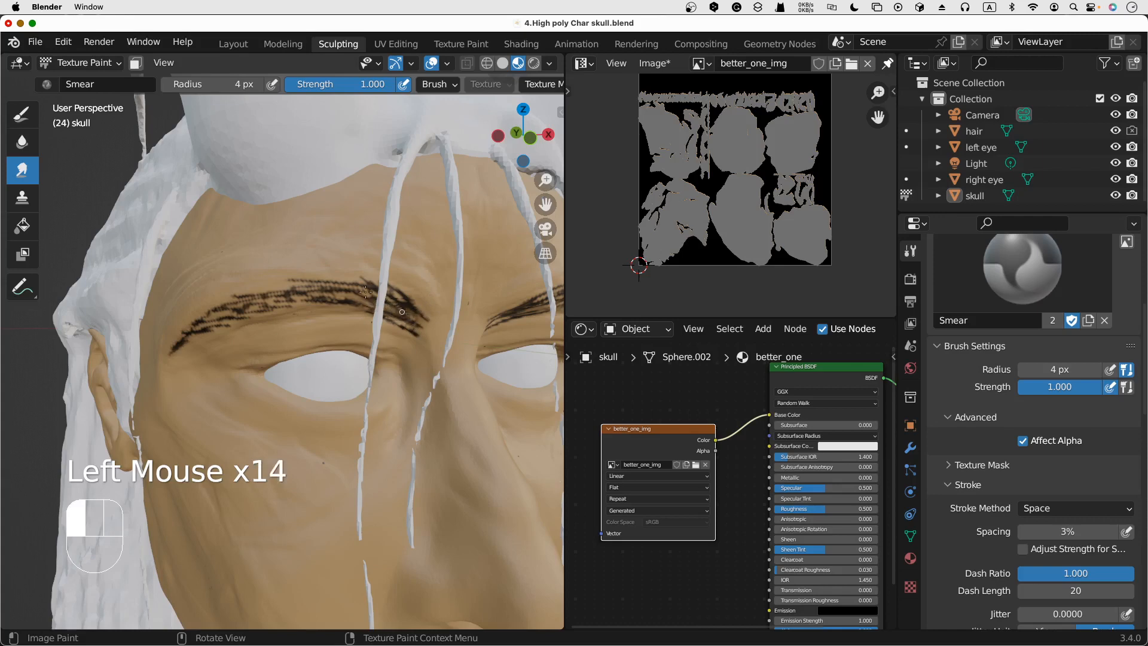
pyautogui.click(233, 317)
pyautogui.click(215, 321)
pyautogui.click(213, 319)
pyautogui.click(235, 316)
pyautogui.click(202, 332)
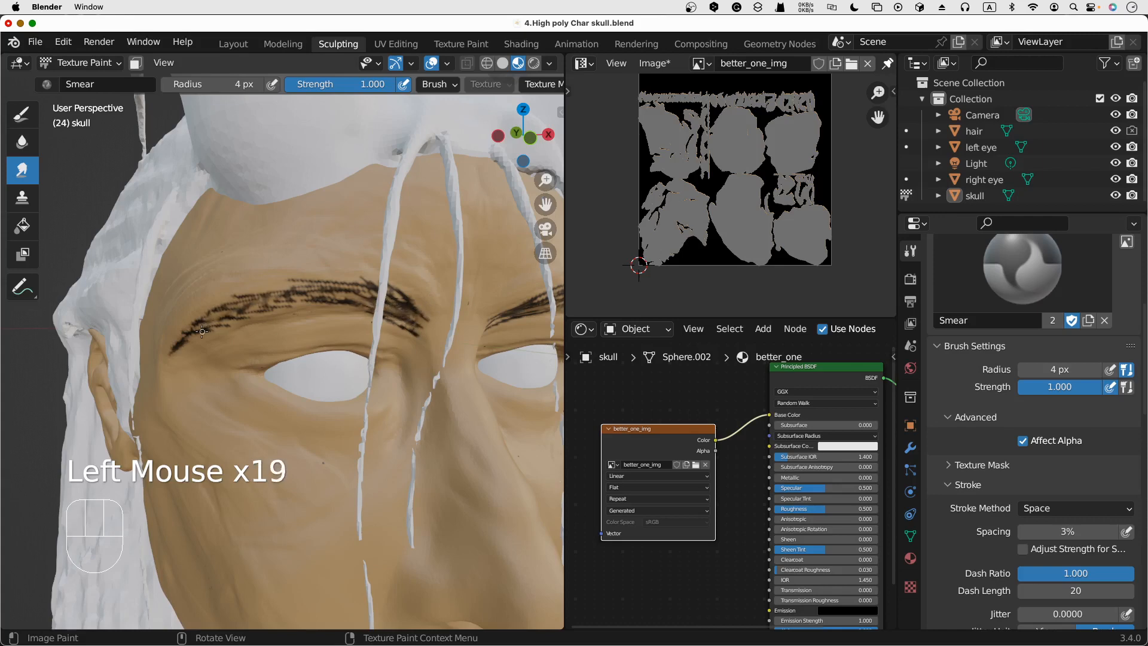
pyautogui.click(206, 329)
pyautogui.click(232, 313)
# Blend the whole eyebrow into a soft dark shape using the Smear brush at 27 px radius
pyautogui.press('f')
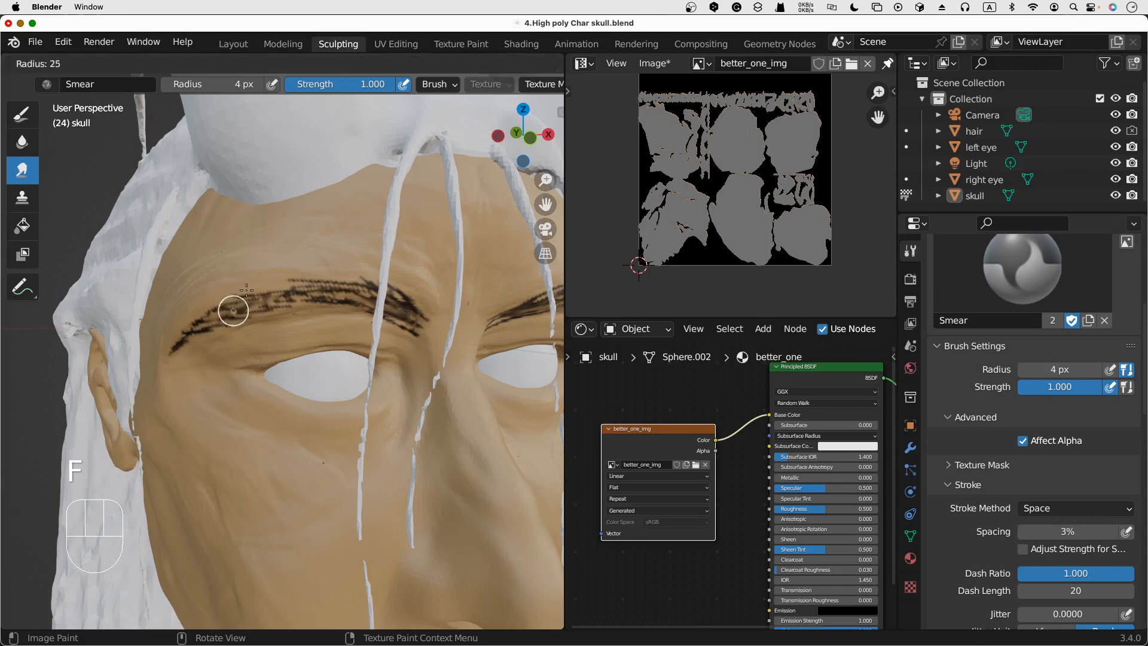
pyautogui.click(246, 299)
pyautogui.moveTo(271, 302)
pyautogui.mouseDown()
pyautogui.moveTo(347, 287)
pyautogui.moveTo(334, 298)
pyautogui.moveTo(359, 299)
pyautogui.mouseUp()
pyautogui.moveTo(348, 297); pyautogui.dragTo(399, 317)
pyautogui.moveTo(201, 340)
pyautogui.mouseDown()
pyautogui.moveTo(173, 342)
pyautogui.moveTo(240, 306)
pyautogui.mouseUp()
pyautogui.moveTo(222, 314)
pyautogui.mouseDown()
pyautogui.moveTo(200, 323)
pyautogui.moveTo(282, 297)
pyautogui.moveTo(269, 298)
pyautogui.mouseUp()
pyautogui.moveTo(357, 282)
pyautogui.mouseDown()
pyautogui.moveTo(317, 289)
pyautogui.moveTo(401, 293)
pyautogui.moveTo(409, 310)
pyautogui.moveTo(369, 305)
pyautogui.moveTo(412, 330)
pyautogui.moveTo(401, 327)
pyautogui.mouseUp()
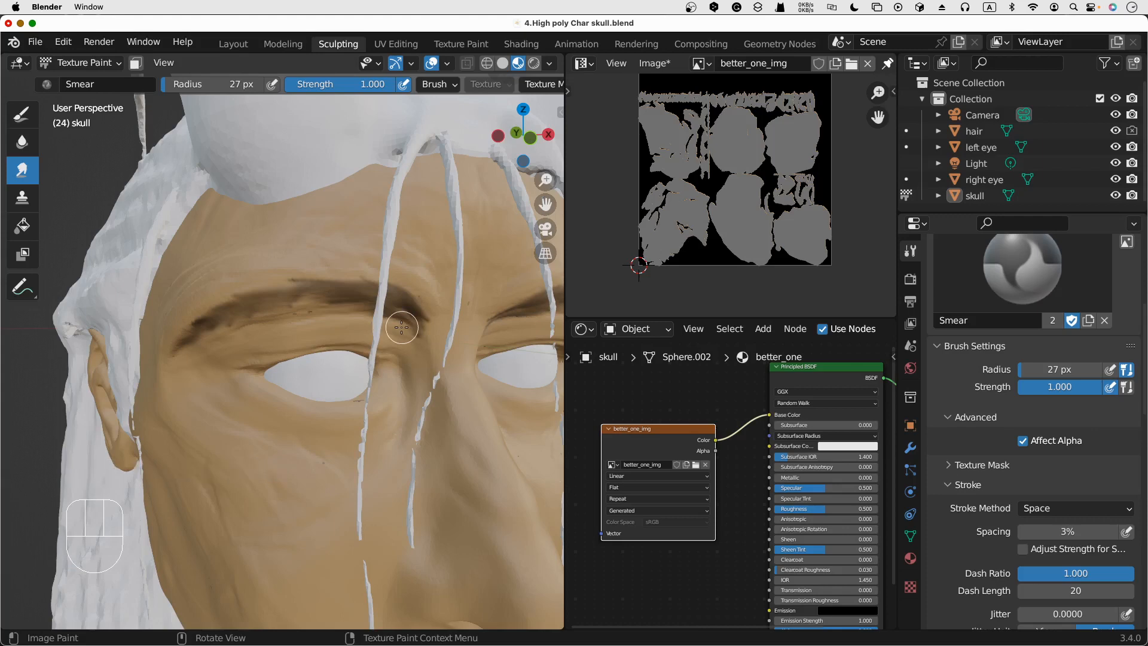
# Darken the smeared eyebrow with black dabs from its inner end to its tail using the Draw brush at 11 px radius
pyautogui.click(22, 114)
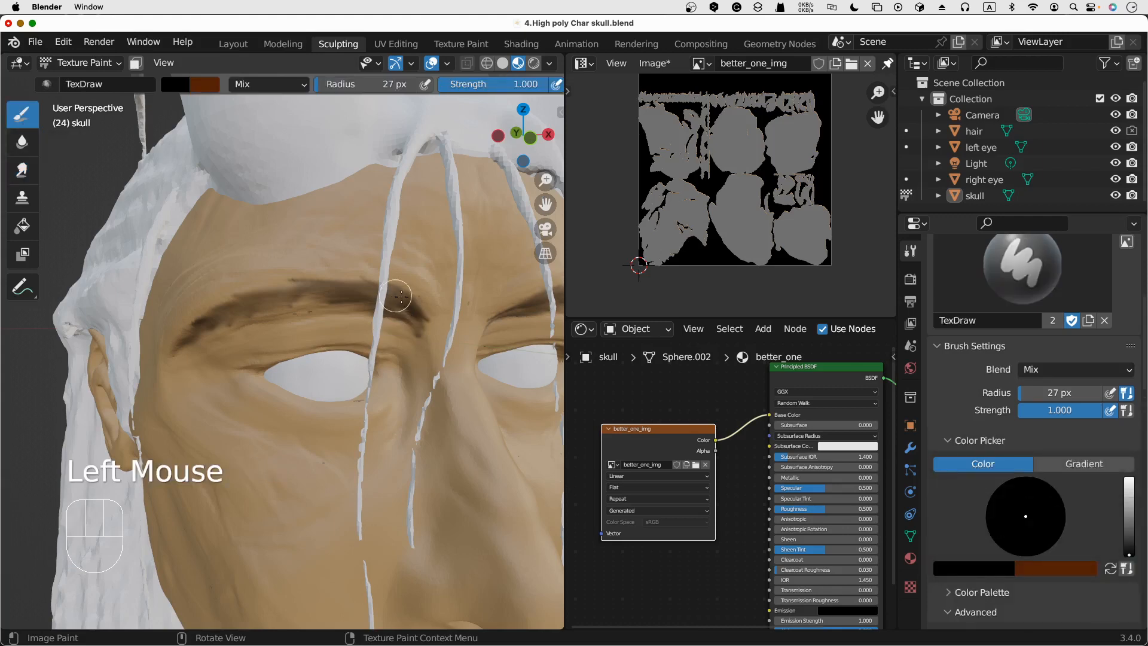
pyautogui.press('f')
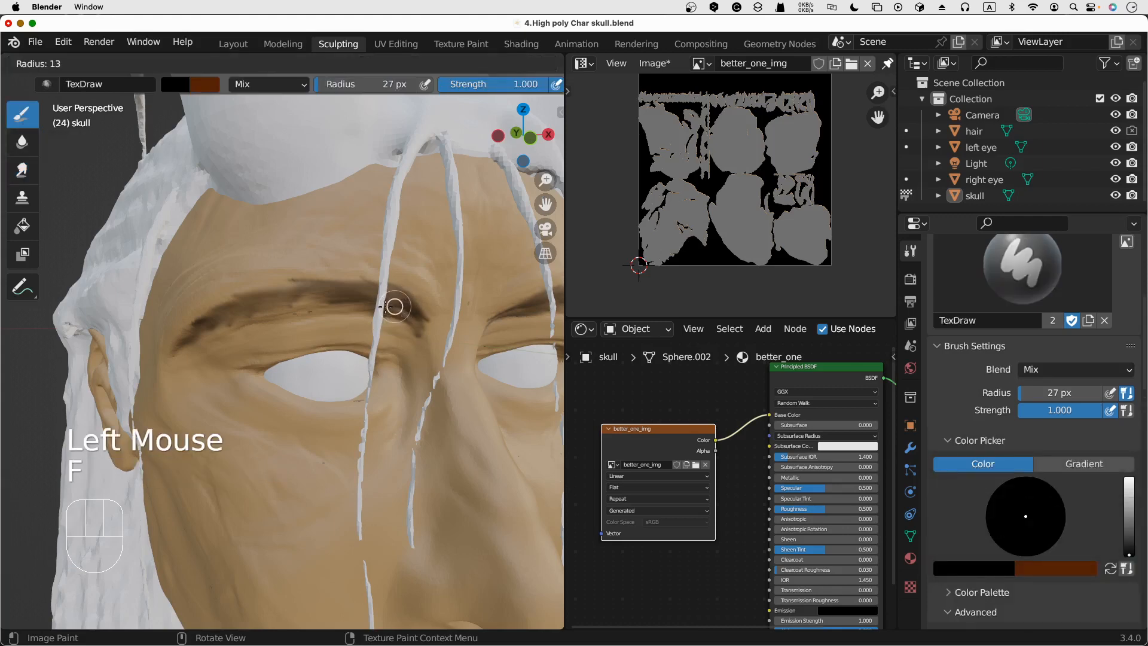
pyautogui.click(400, 294)
pyautogui.moveTo(401, 295); pyautogui.dragTo(302, 297)
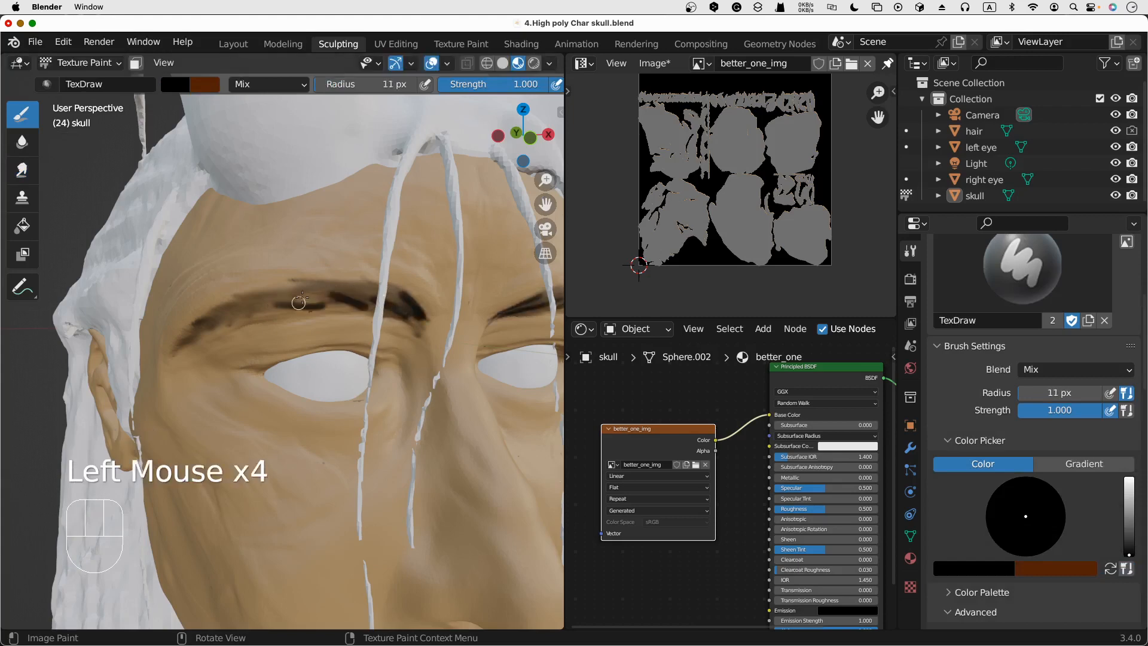
pyautogui.moveTo(371, 289); pyautogui.dragTo(361, 293)
pyautogui.moveTo(267, 302); pyautogui.dragTo(198, 336)
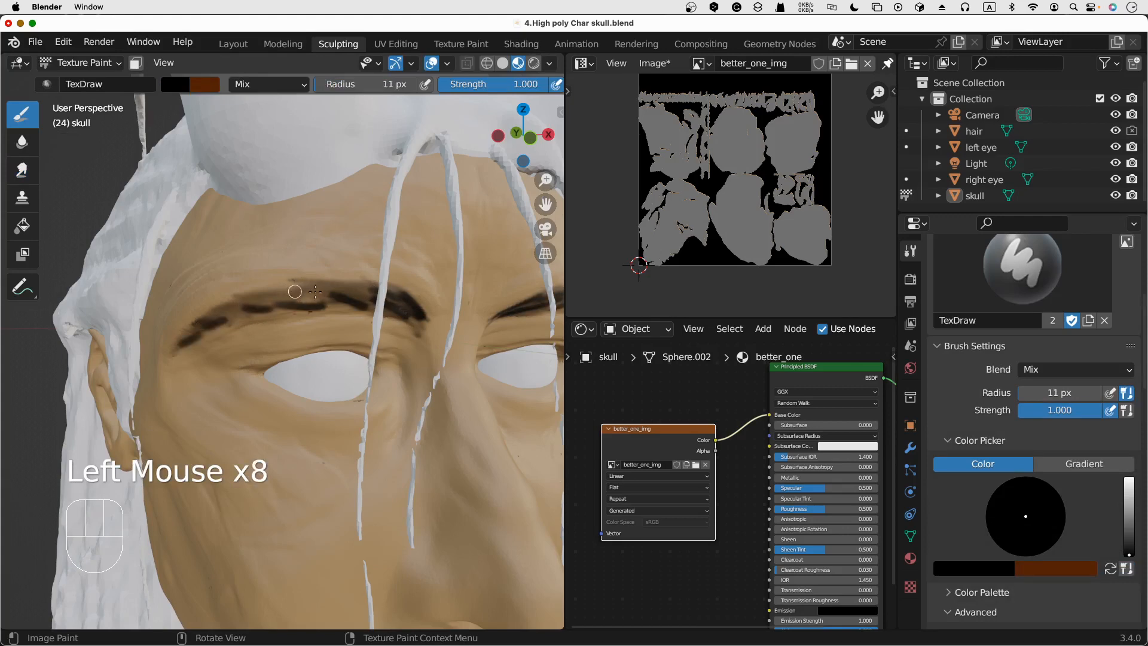
pyautogui.moveTo(317, 290)
pyautogui.mouseDown()
pyautogui.moveTo(221, 317)
pyautogui.moveTo(282, 293)
pyautogui.moveTo(366, 302)
pyautogui.mouseUp()
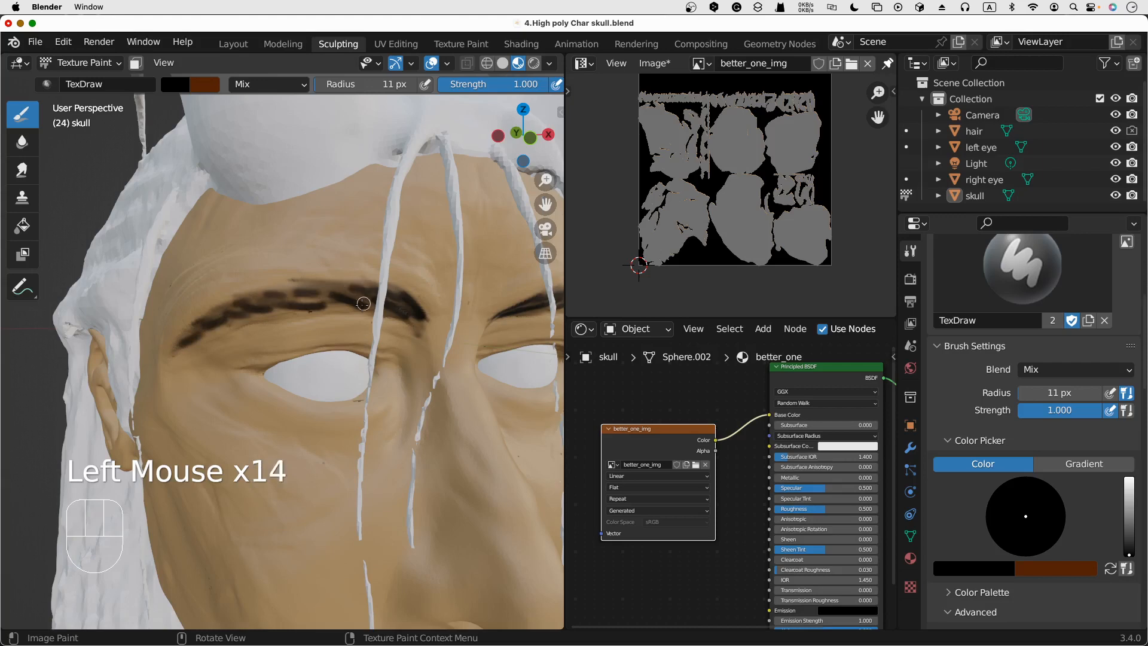
# Paint black hair strokes over the darkened eyebrow's middle and upper edge with the brush radius at 5 px
pyautogui.press('f')
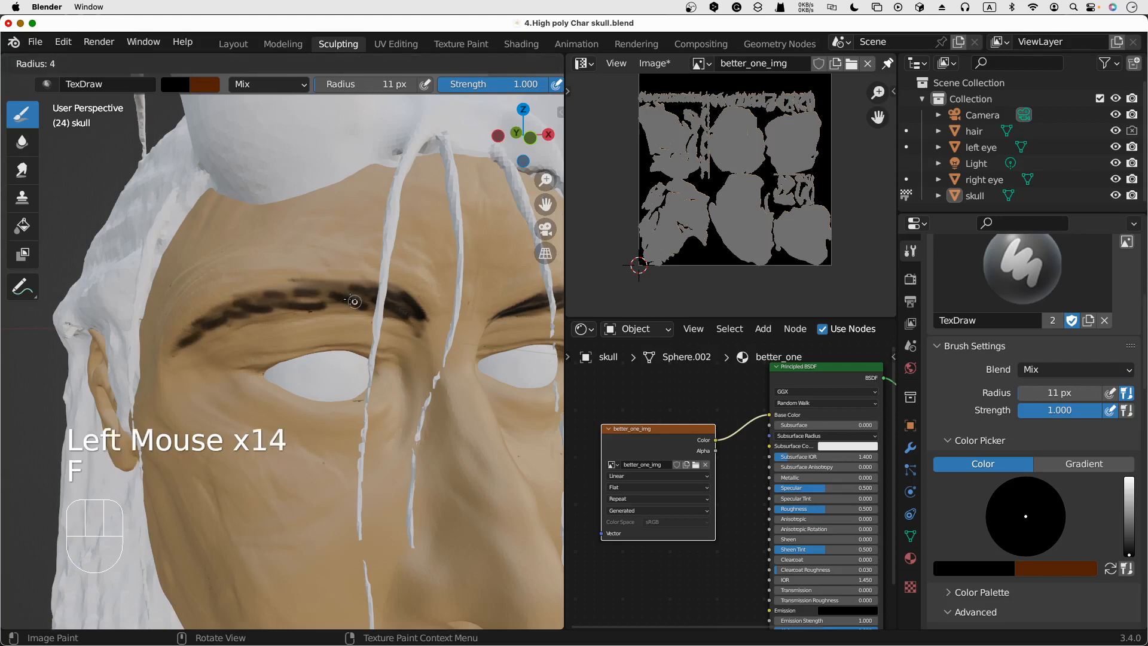
pyautogui.click(350, 300)
pyautogui.moveTo(359, 287)
pyautogui.mouseDown()
pyautogui.moveTo(382, 299)
pyautogui.moveTo(368, 289)
pyautogui.moveTo(374, 306)
pyautogui.mouseUp()
pyautogui.moveTo(310, 286)
pyautogui.mouseDown()
pyautogui.moveTo(340, 293)
pyautogui.moveTo(287, 293)
pyautogui.mouseUp()
pyautogui.moveTo(316, 299); pyautogui.dragTo(347, 309)
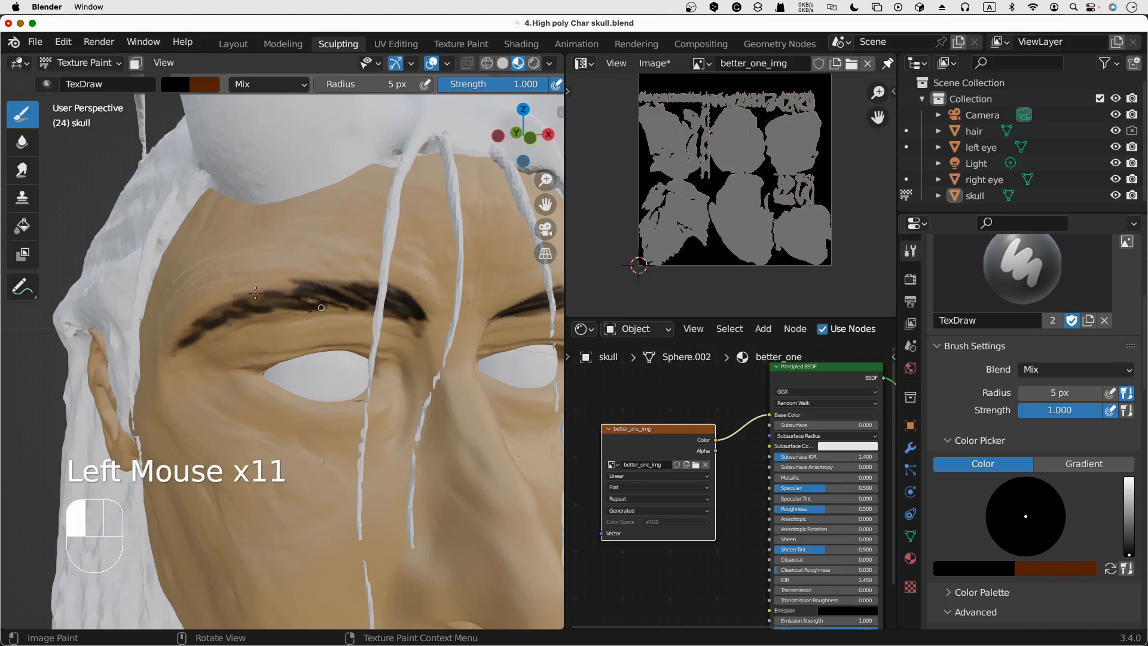
pyautogui.moveTo(256, 292)
pyautogui.mouseDown()
pyautogui.moveTo(278, 296)
pyautogui.moveTo(253, 304)
pyautogui.mouseUp()
pyautogui.click(227, 308)
pyautogui.click(228, 308)
# Reduce the brush radius to 3 px and paint fine black hairs along the eyebrow's tail and lower edge
pyautogui.press('f')
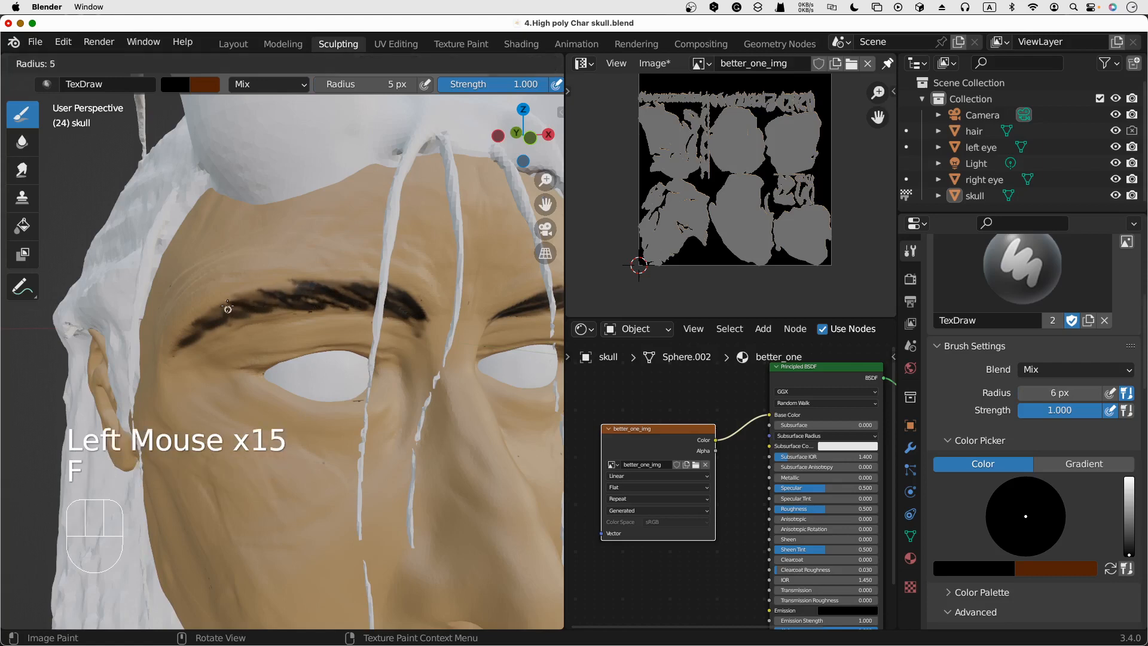
pyautogui.click(222, 305)
pyautogui.moveTo(215, 315); pyautogui.dragTo(188, 335)
pyautogui.moveTo(185, 335)
pyautogui.mouseDown()
pyautogui.moveTo(173, 342)
pyautogui.moveTo(293, 309)
pyautogui.mouseUp()
pyautogui.click(380, 306)
pyautogui.click(380, 307)
pyautogui.click(213, 335)
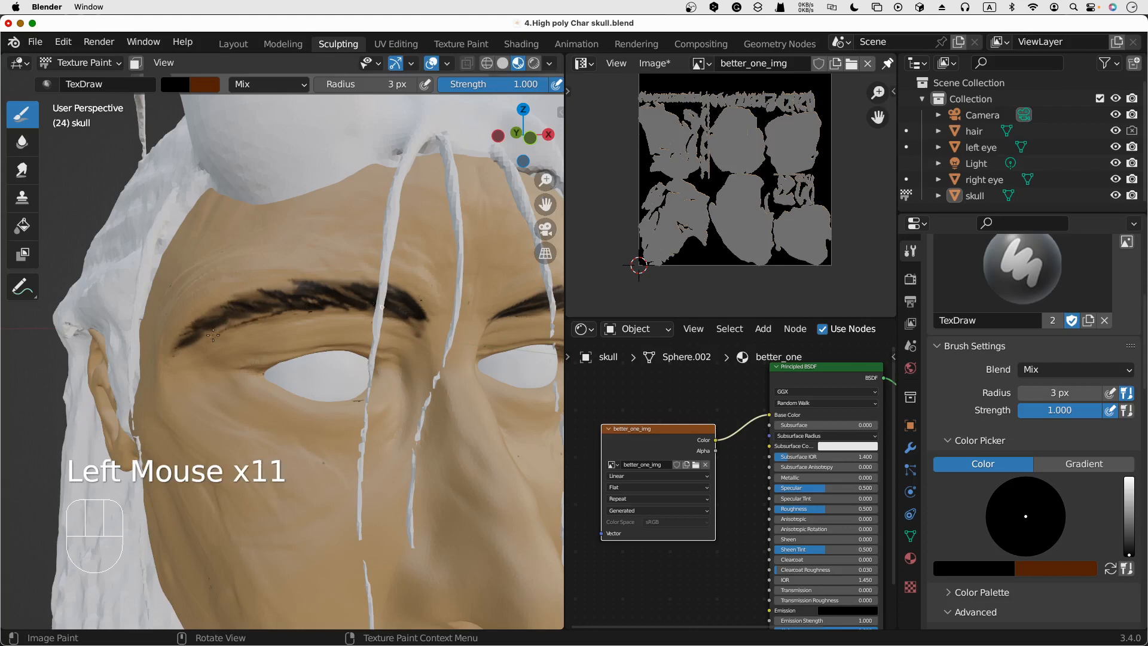
# Add fine black hairs along the eyebrow from its tail across the arch to the inner end
pyautogui.moveTo(201, 335)
pyautogui.mouseDown()
pyautogui.moveTo(237, 318)
pyautogui.moveTo(231, 309)
pyautogui.mouseUp()
pyautogui.moveTo(251, 305); pyautogui.dragTo(287, 296)
pyautogui.moveTo(331, 290)
pyautogui.mouseDown()
pyautogui.moveTo(357, 297)
pyautogui.moveTo(335, 281)
pyautogui.moveTo(358, 285)
pyautogui.mouseUp()
pyautogui.click(365, 293)
pyautogui.moveTo(370, 294); pyautogui.dragTo(386, 290)
pyautogui.moveTo(392, 296)
pyautogui.mouseDown()
pyautogui.moveTo(422, 332)
pyautogui.moveTo(413, 320)
pyautogui.mouseUp()
pyautogui.click(404, 298)
pyautogui.click(413, 311)
pyautogui.click(417, 323)
pyautogui.click(263, 315)
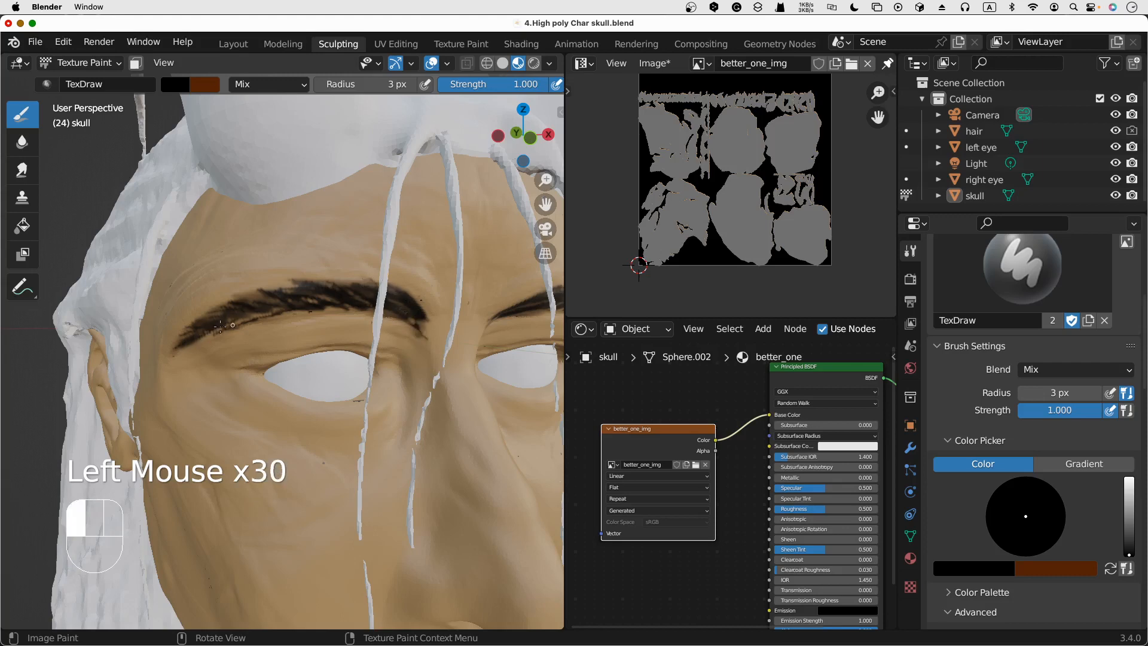
# Fill the eyebrow's lower edge with fine black hairs and touch up its inner end beside the nose bridge
pyautogui.moveTo(232, 326)
pyautogui.mouseDown()
pyautogui.moveTo(243, 320)
pyautogui.moveTo(220, 330)
pyautogui.moveTo(233, 317)
pyautogui.mouseUp()
pyautogui.moveTo(239, 320); pyautogui.dragTo(261, 307)
pyautogui.moveTo(269, 310); pyautogui.dragTo(281, 300)
pyautogui.moveTo(295, 304); pyautogui.dragTo(301, 298)
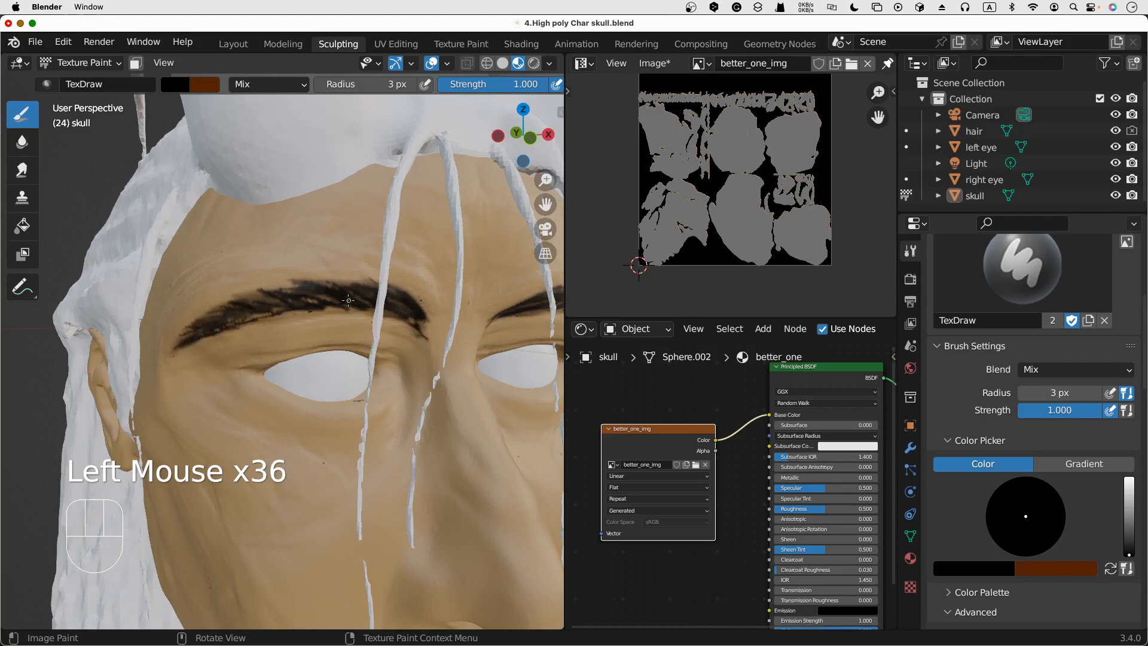
pyautogui.moveTo(364, 299); pyautogui.dragTo(374, 302, button='middle')
pyautogui.click(306, 321)
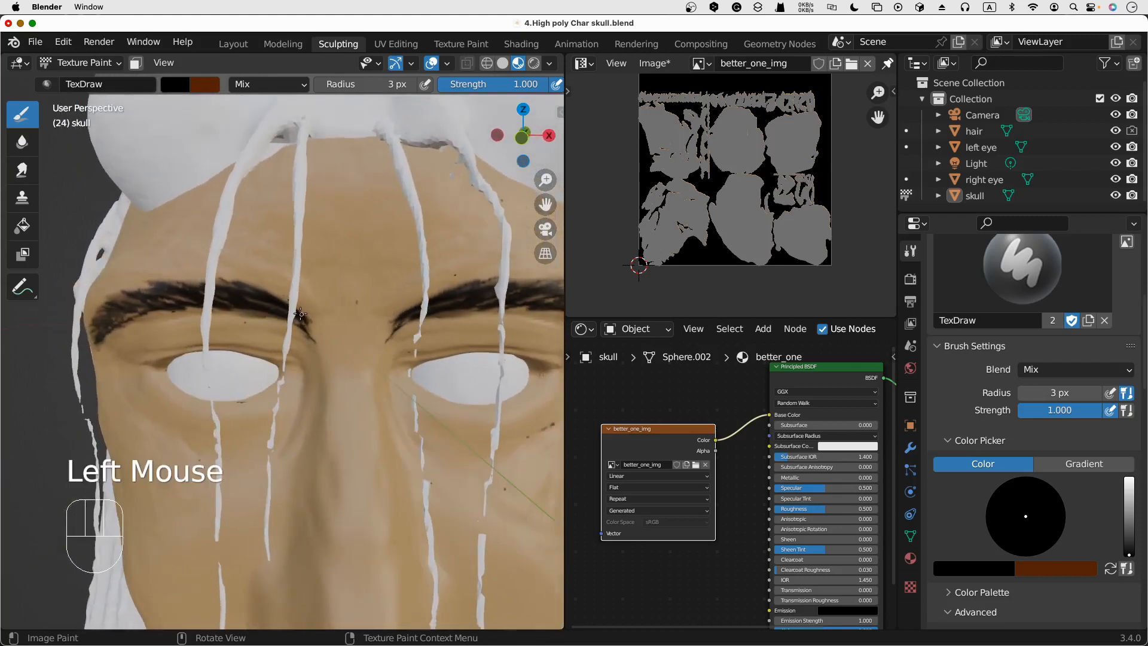
pyautogui.click(302, 316)
# Examine the painted eyebrows on the whole head from the front, including in rendered shading
pyautogui.scroll(-4, 331, 335)
pyautogui.scroll(3, 332, 335)
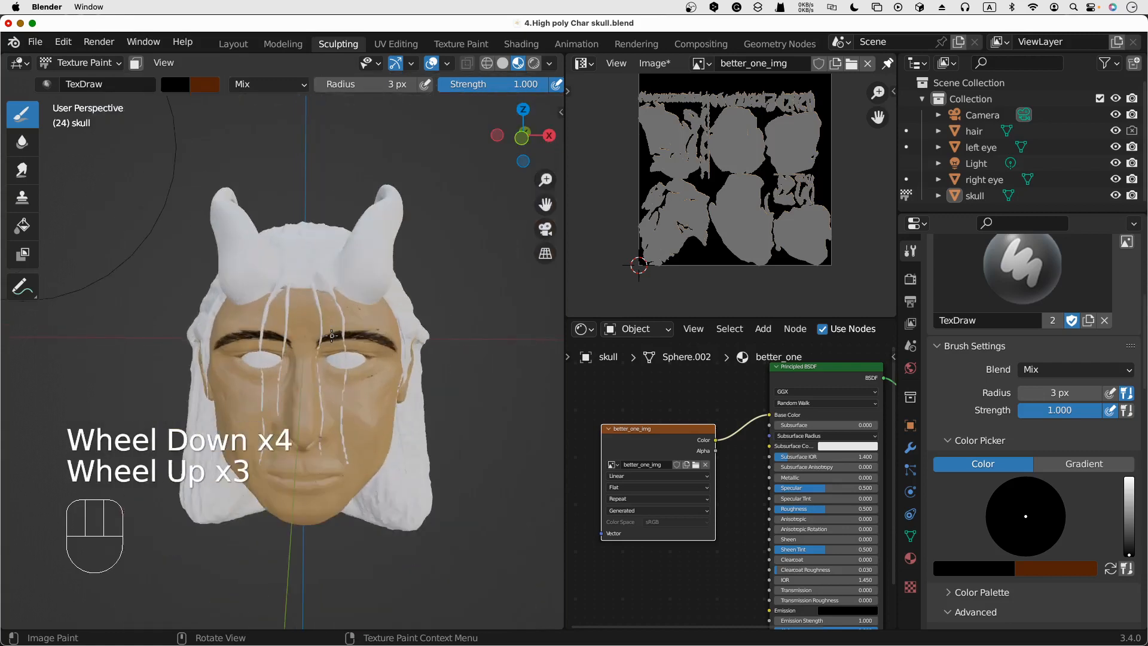
pyautogui.scroll(-1, 331, 336)
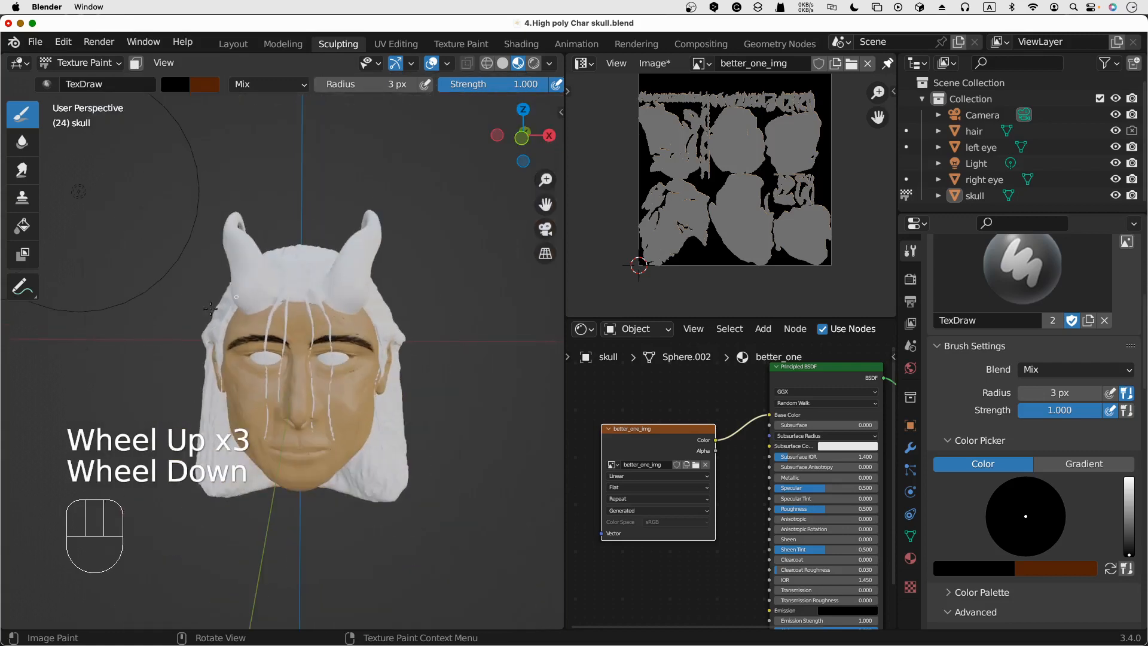
pyautogui.click(534, 65)
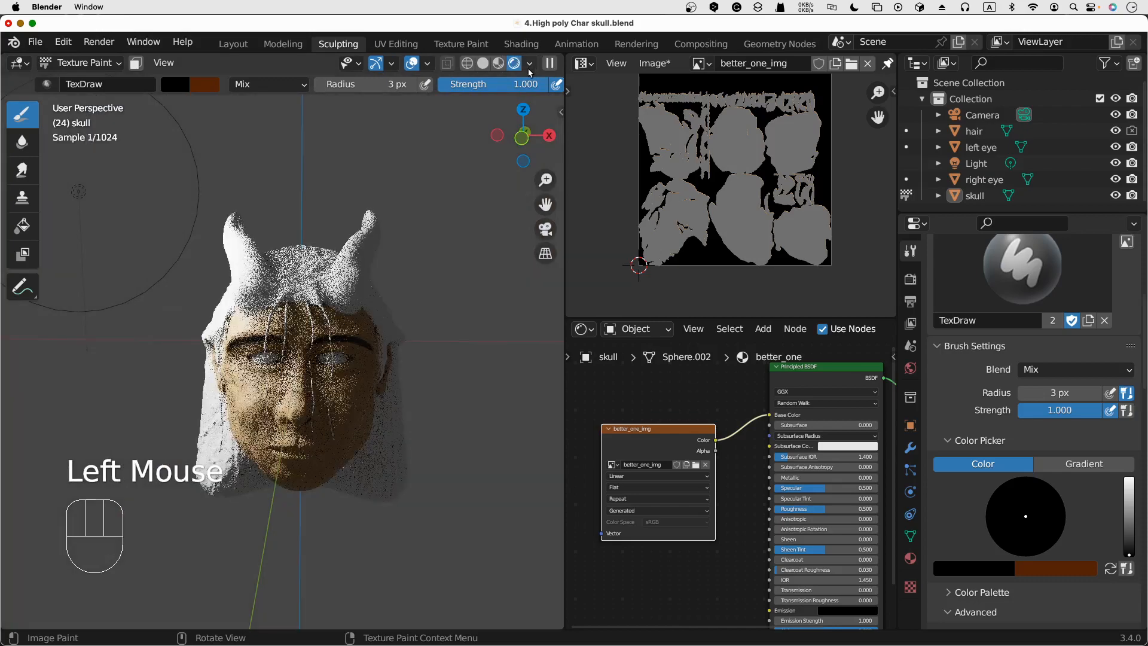
pyautogui.scroll(2, 398, 326)
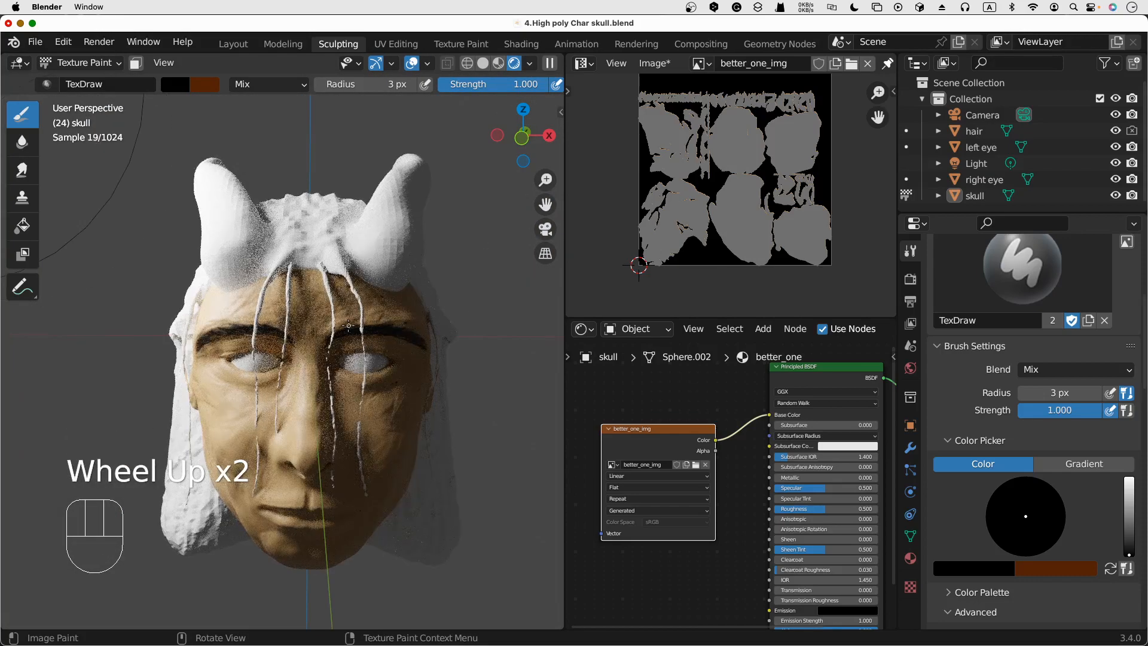
# Examine the painted eyebrows in rendered shading, switch the viewport to material preview and check the whole face from the front
pyautogui.scroll(2, 349, 326)
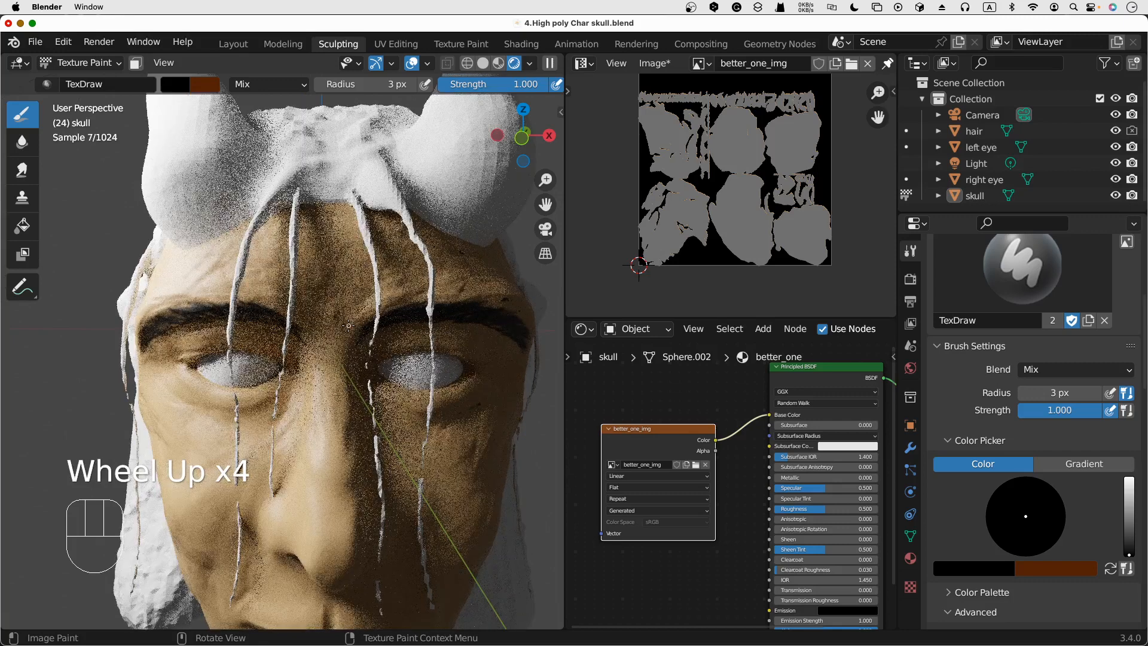
pyautogui.scroll(-2, 349, 326)
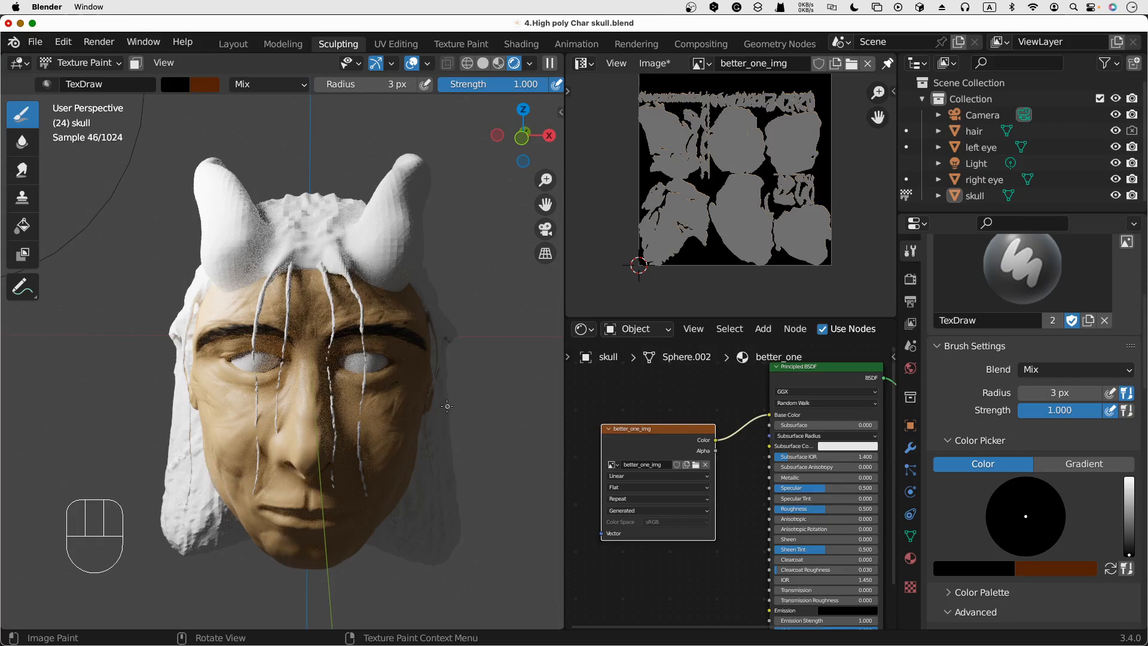
pyautogui.moveTo(471, 400); pyautogui.dragTo(481, 363, button='middle')
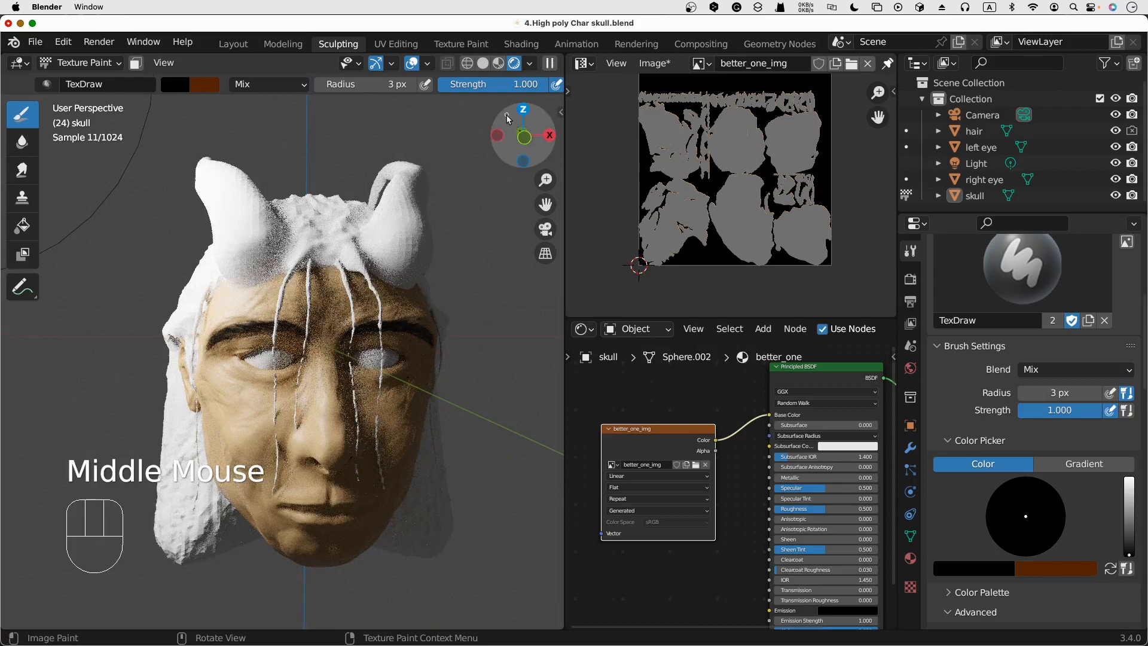
pyautogui.click(505, 63)
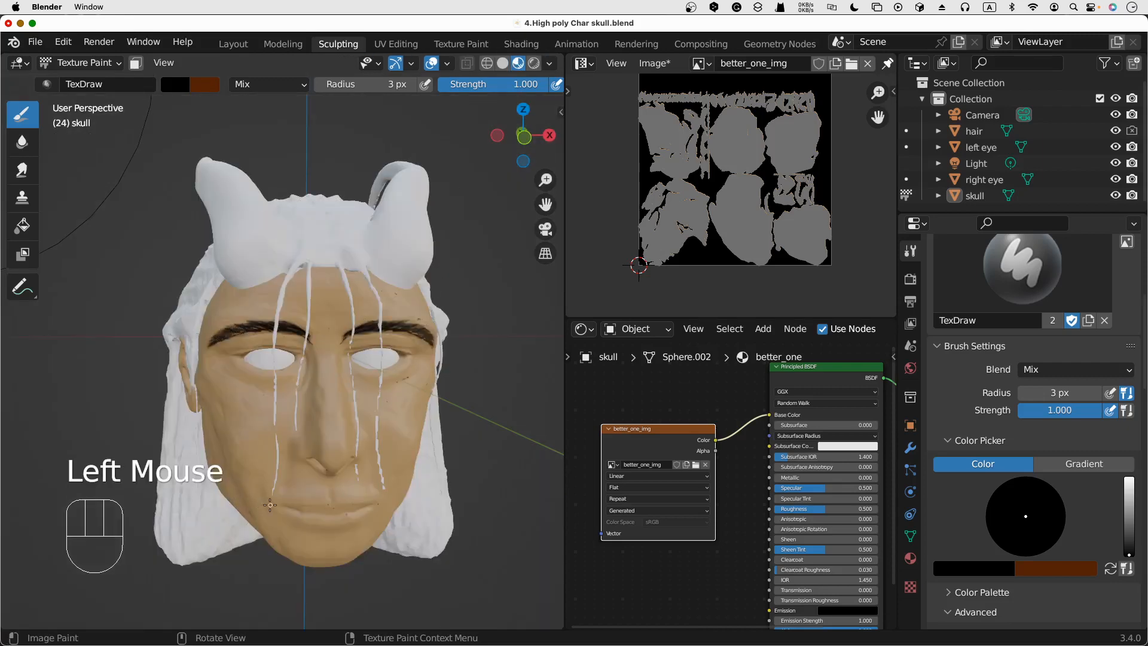
pyautogui.scroll(-2, 269, 505)
pyautogui.scroll(3, 270, 504)
pyautogui.scroll(-3, 282, 510)
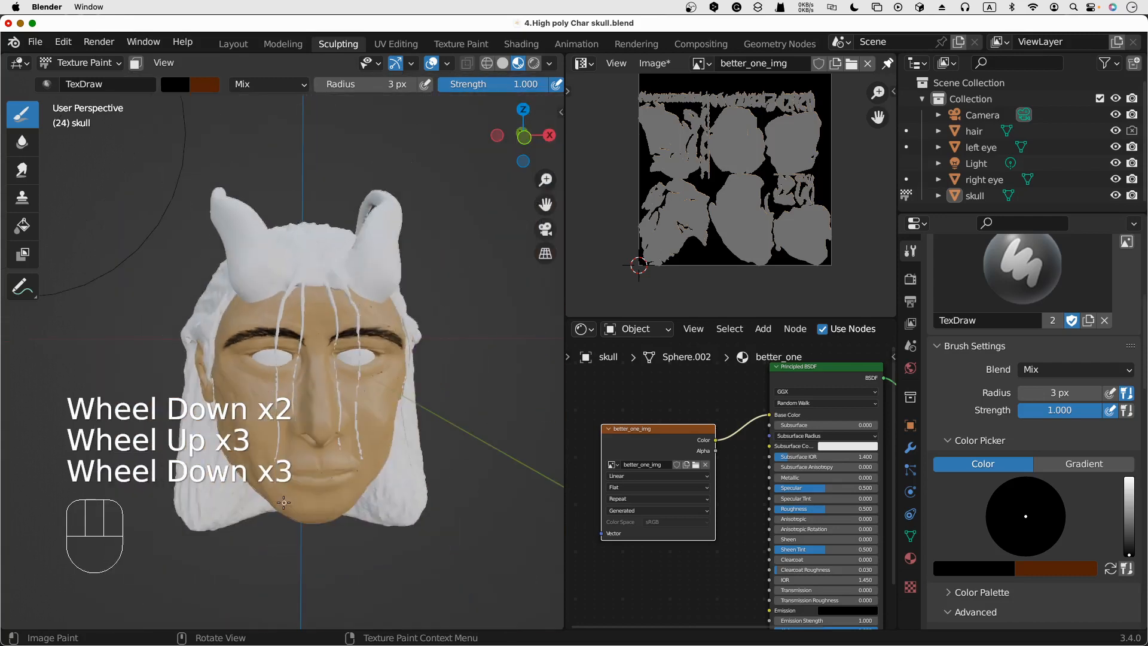
pyautogui.moveTo(410, 488)
pyautogui.mouseDown(button='middle')
pyautogui.moveTo(476, 510)
pyautogui.moveTo(435, 497)
pyautogui.mouseUp(button='middle')
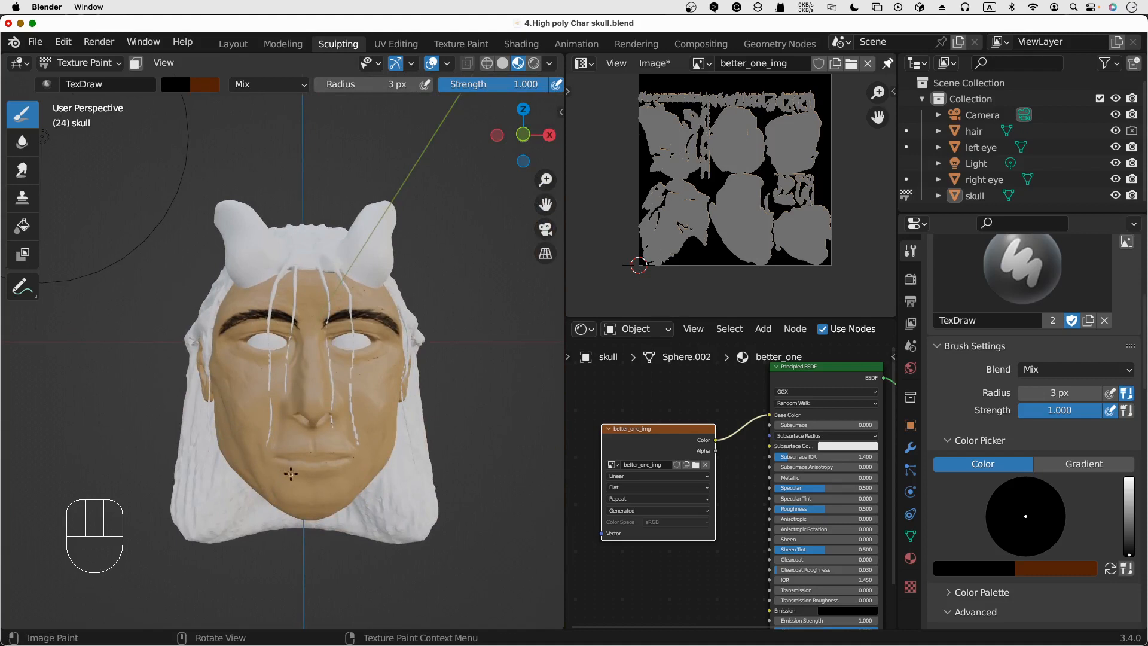
# Paint short black hairs in a small T-shaped patch just below the lower lip
pyautogui.click(296, 474)
pyautogui.click(302, 473)
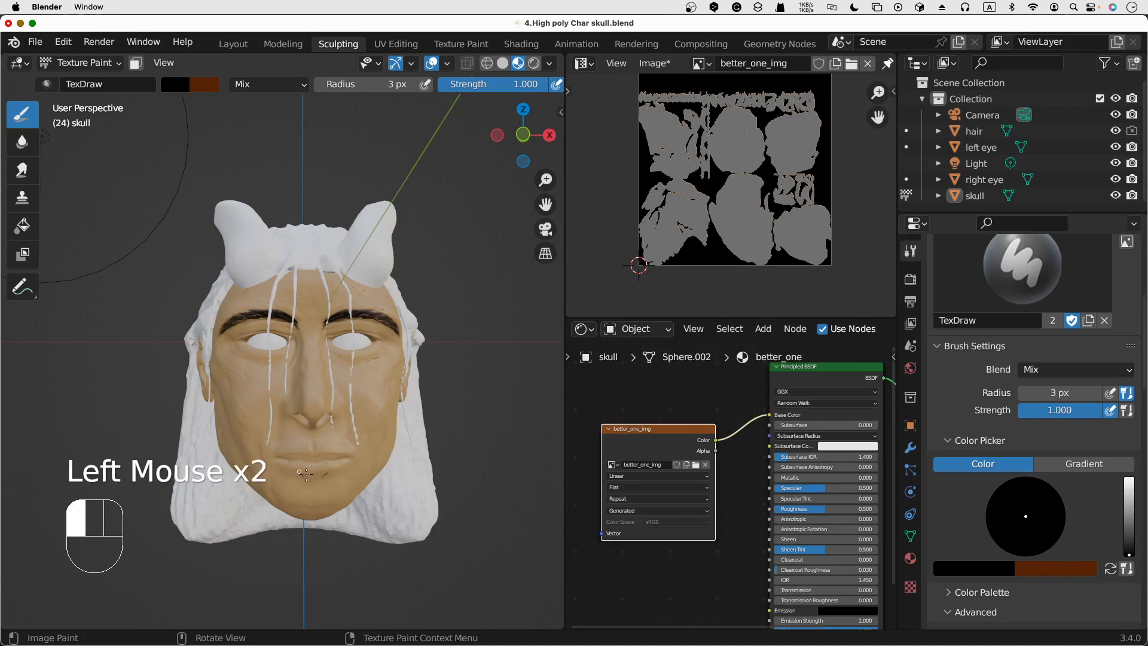
pyautogui.click(310, 476)
pyautogui.click(311, 477)
pyautogui.click(310, 479)
pyautogui.click(310, 480)
pyautogui.click(309, 483)
pyautogui.click(309, 483)
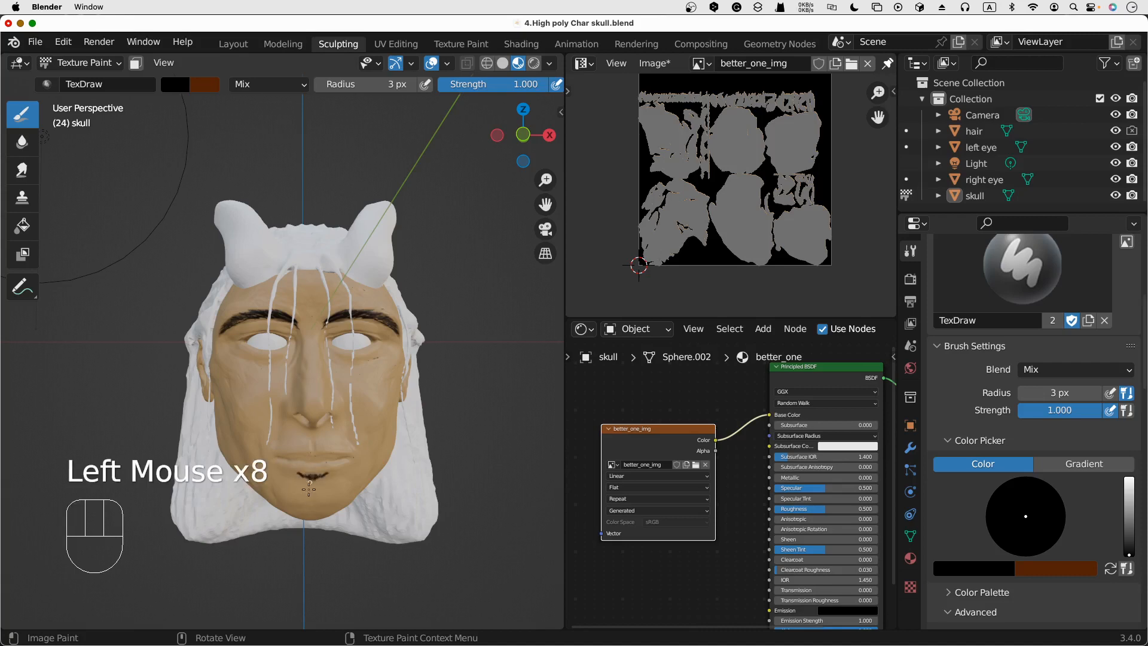
# Extend the black hair patch into a narrow vertical strip down the middle of the chin
pyautogui.click(309, 491)
pyautogui.click(309, 493)
pyautogui.click(309, 497)
pyautogui.click(309, 500)
pyautogui.click(311, 497)
pyautogui.click(310, 497)
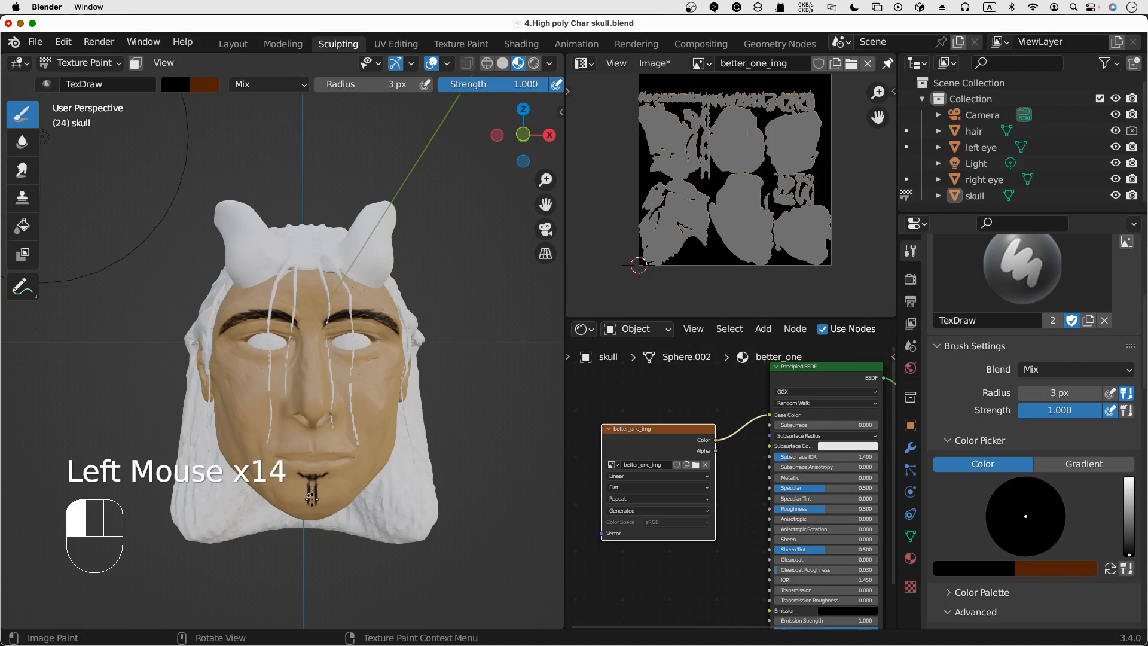
pyautogui.click(310, 495)
pyautogui.click(309, 496)
pyautogui.click(311, 498)
pyautogui.click(310, 497)
# Fill the upper part of the vertical chin strip with more black hair strokes
pyautogui.scroll(-2, 317, 485)
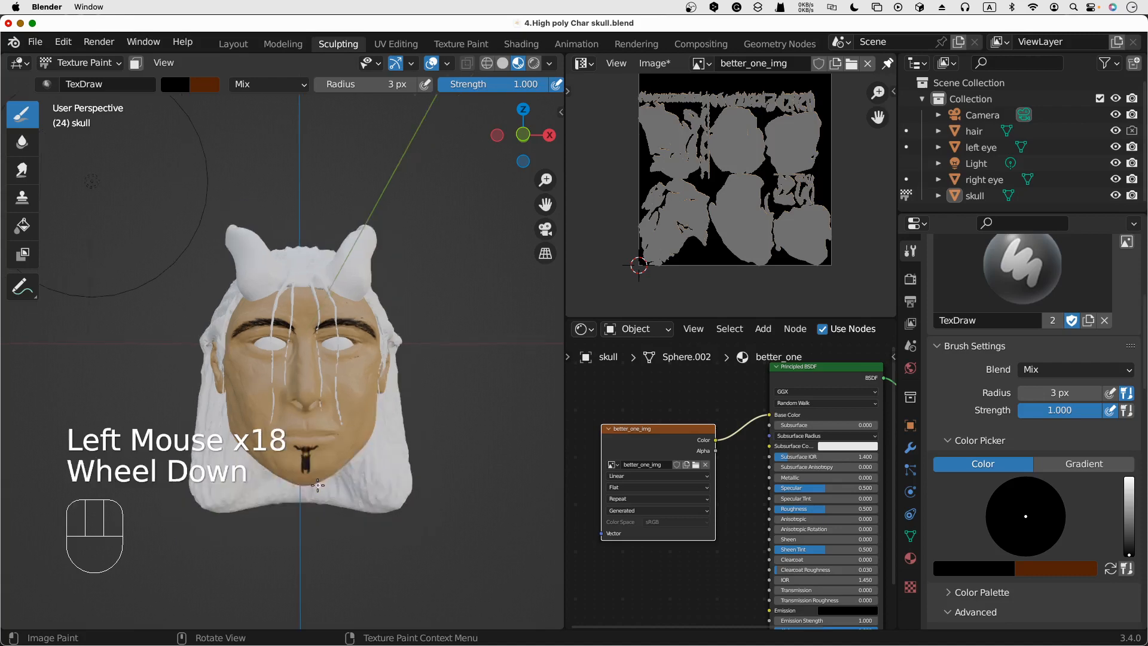
pyautogui.scroll(3, 317, 484)
pyautogui.moveTo(466, 493); pyautogui.dragTo(467, 458, button='middle')
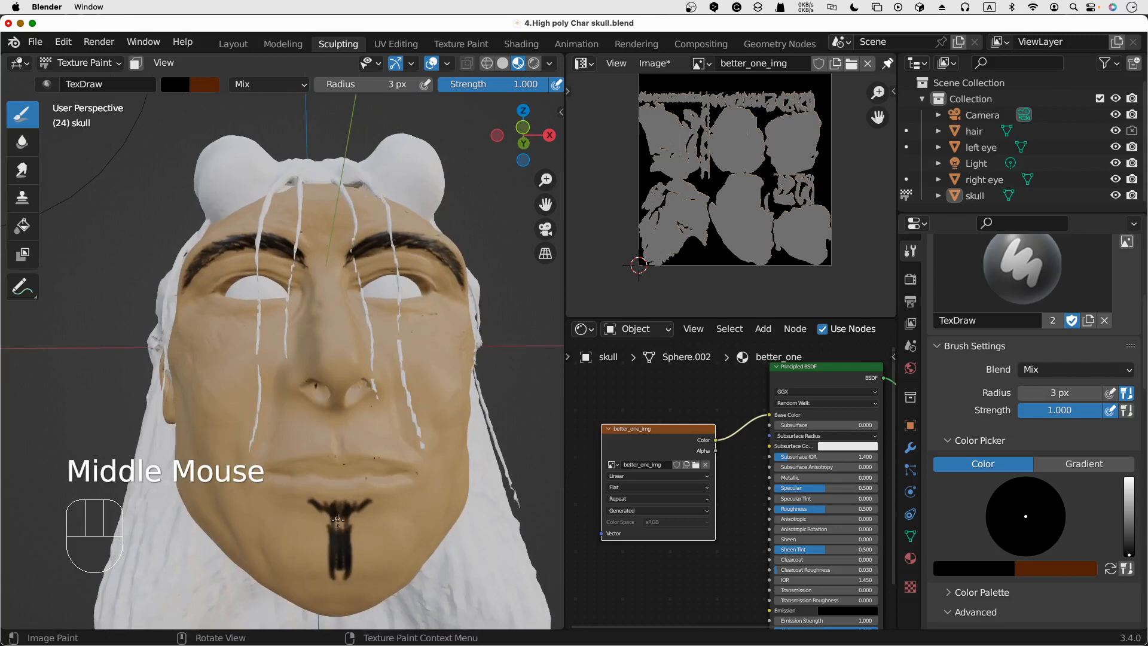
pyautogui.click(338, 521)
pyautogui.click(338, 522)
pyautogui.click(337, 522)
pyautogui.click(338, 522)
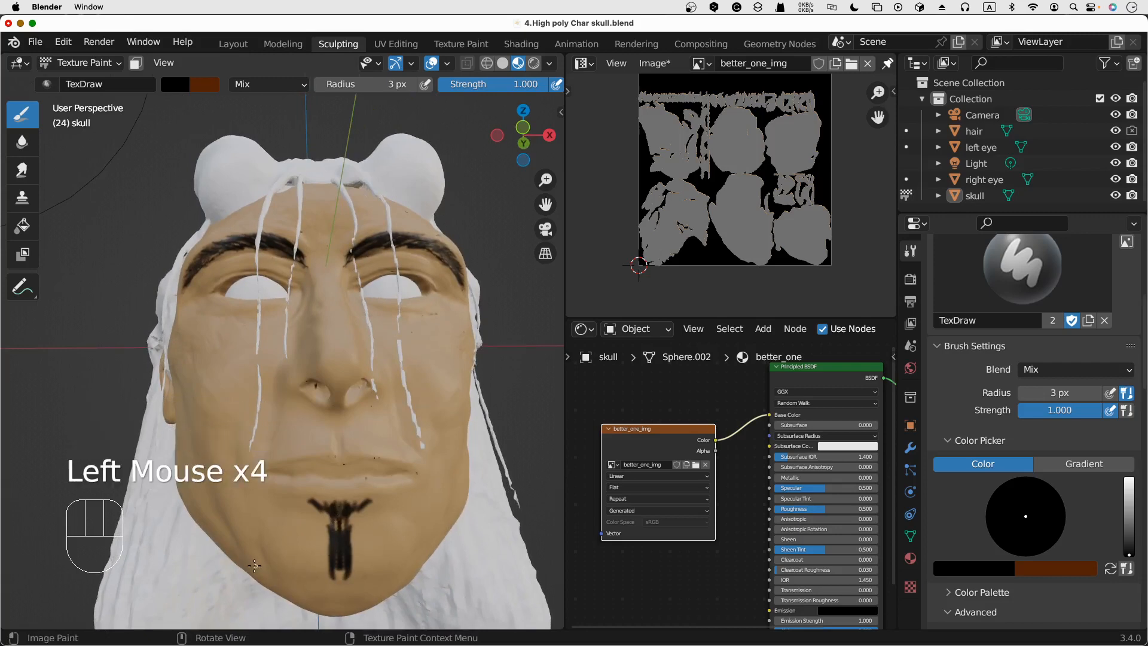
# Paint black hairs along the chin's lower edge and flare the bottom end of the vertical strip outward
pyautogui.moveTo(255, 566)
pyautogui.mouseDown()
pyautogui.moveTo(335, 607)
pyautogui.moveTo(329, 592)
pyautogui.mouseUp()
pyautogui.moveTo(330, 573); pyautogui.dragTo(311, 593)
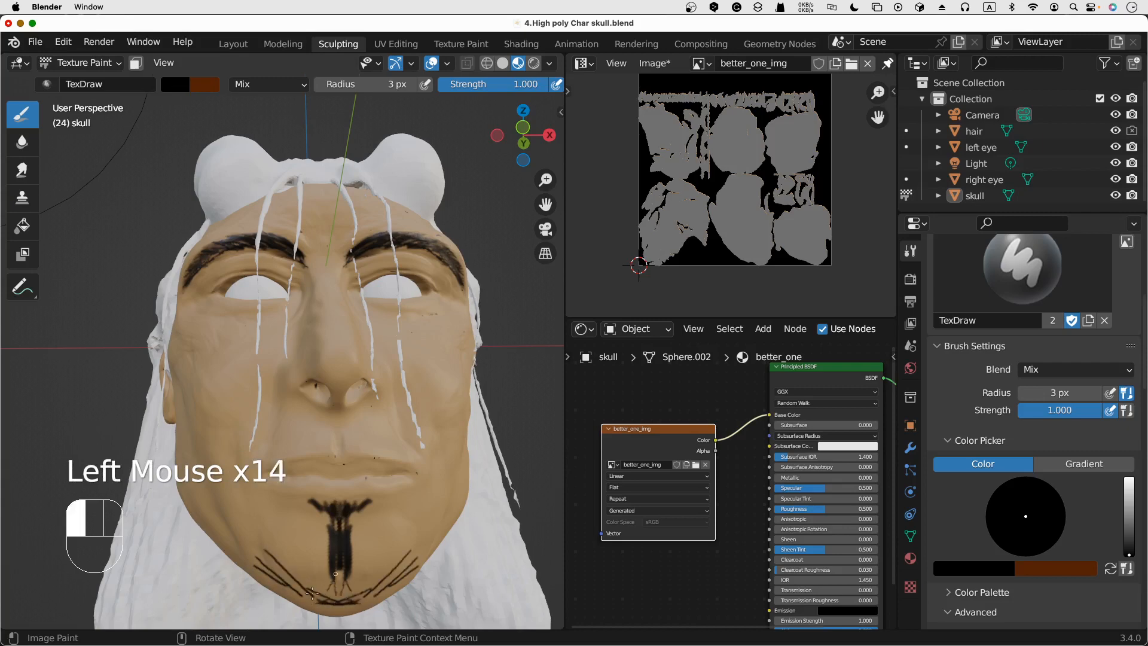
pyautogui.click(338, 575)
pyautogui.click(337, 578)
pyautogui.click(335, 580)
pyautogui.moveTo(323, 582); pyautogui.dragTo(315, 591)
pyautogui.moveTo(328, 582); pyautogui.dragTo(319, 592)
pyautogui.moveTo(331, 580); pyautogui.dragTo(328, 594)
pyautogui.moveTo(336, 580); pyautogui.dragTo(333, 594)
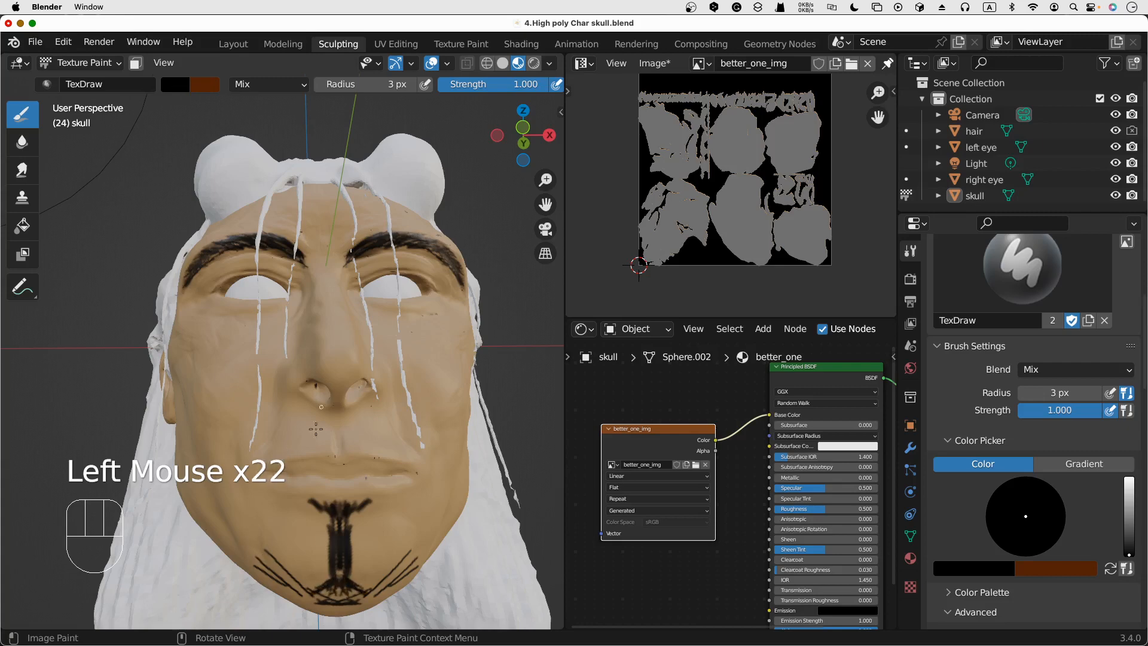
# Paint long black beard strokes running from beside the mouth corner down to the jaw
pyautogui.moveTo(297, 503); pyautogui.dragTo(313, 515, button='middle')
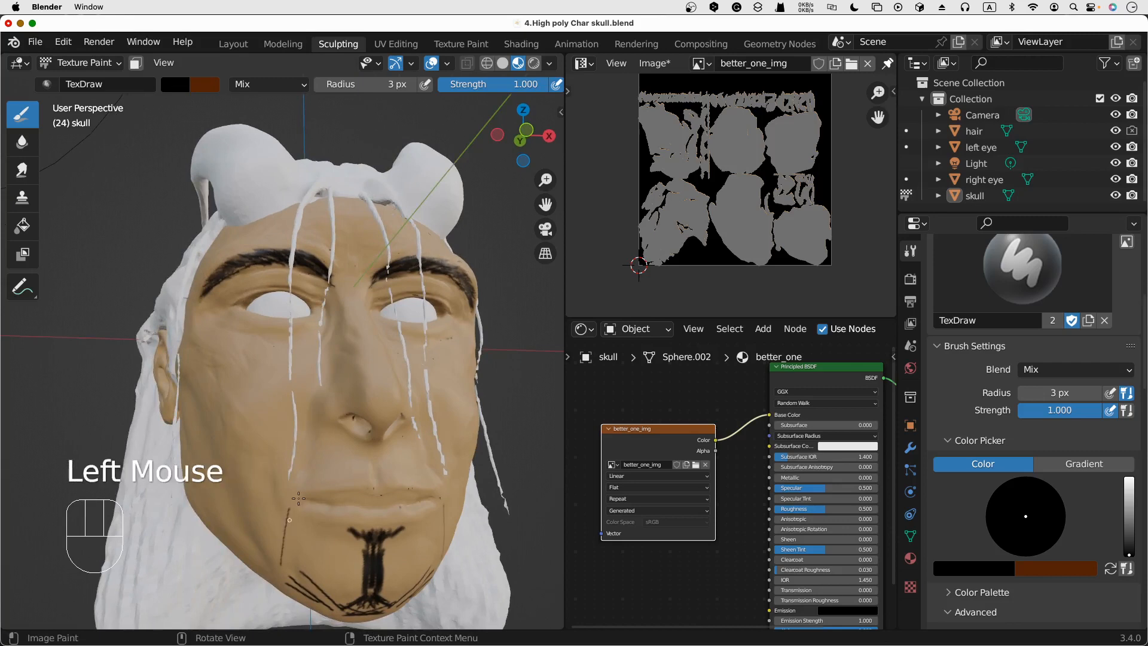
pyautogui.moveTo(289, 498)
pyautogui.mouseDown()
pyautogui.moveTo(281, 565)
pyautogui.moveTo(282, 489)
pyautogui.moveTo(279, 568)
pyautogui.mouseUp()
pyautogui.moveTo(287, 490); pyautogui.dragTo(281, 565)
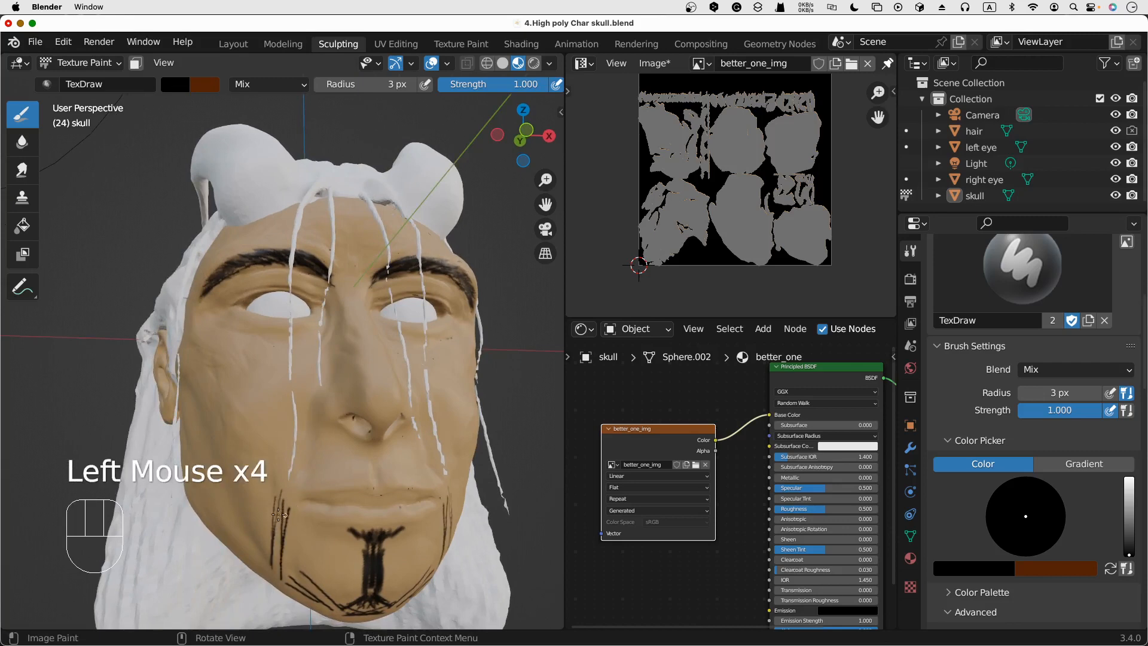
pyautogui.moveTo(276, 524); pyautogui.dragTo(275, 580)
pyautogui.click(404, 536)
pyautogui.moveTo(428, 577); pyautogui.dragTo(404, 535)
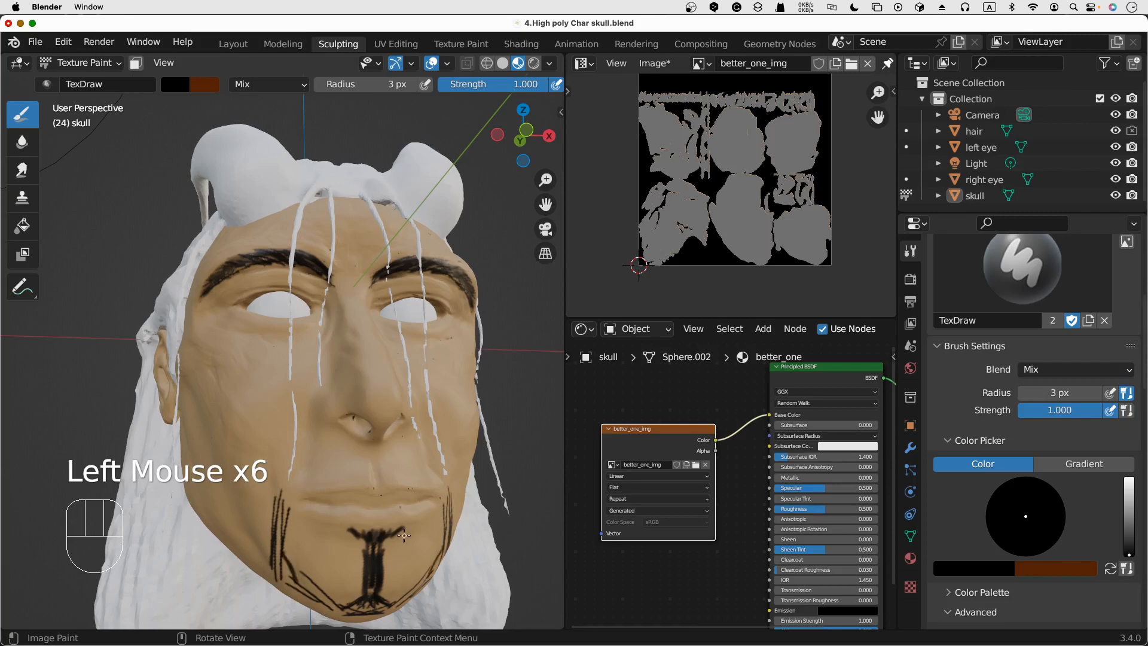
# Thicken the beard line along the jaw and extend its upper end toward the mustache area
pyautogui.moveTo(316, 589); pyautogui.dragTo(293, 565)
pyautogui.moveTo(334, 607); pyautogui.dragTo(290, 577)
pyautogui.moveTo(317, 601); pyautogui.dragTo(286, 574)
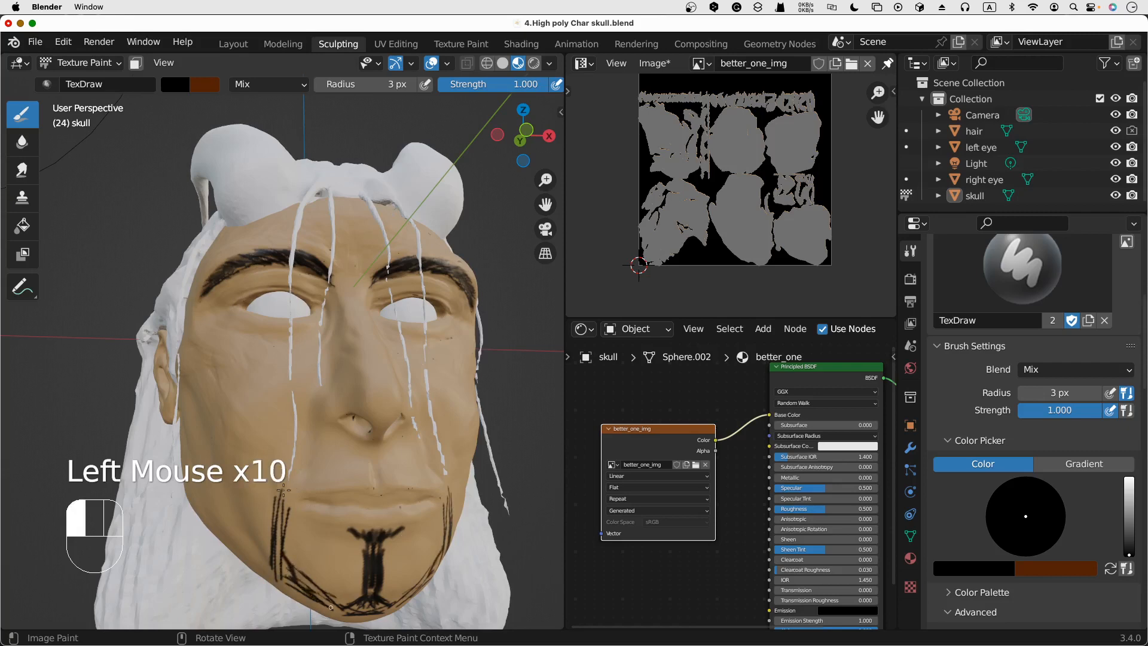
pyautogui.moveTo(285, 491); pyautogui.dragTo(303, 470)
pyautogui.moveTo(281, 496); pyautogui.dragTo(302, 471)
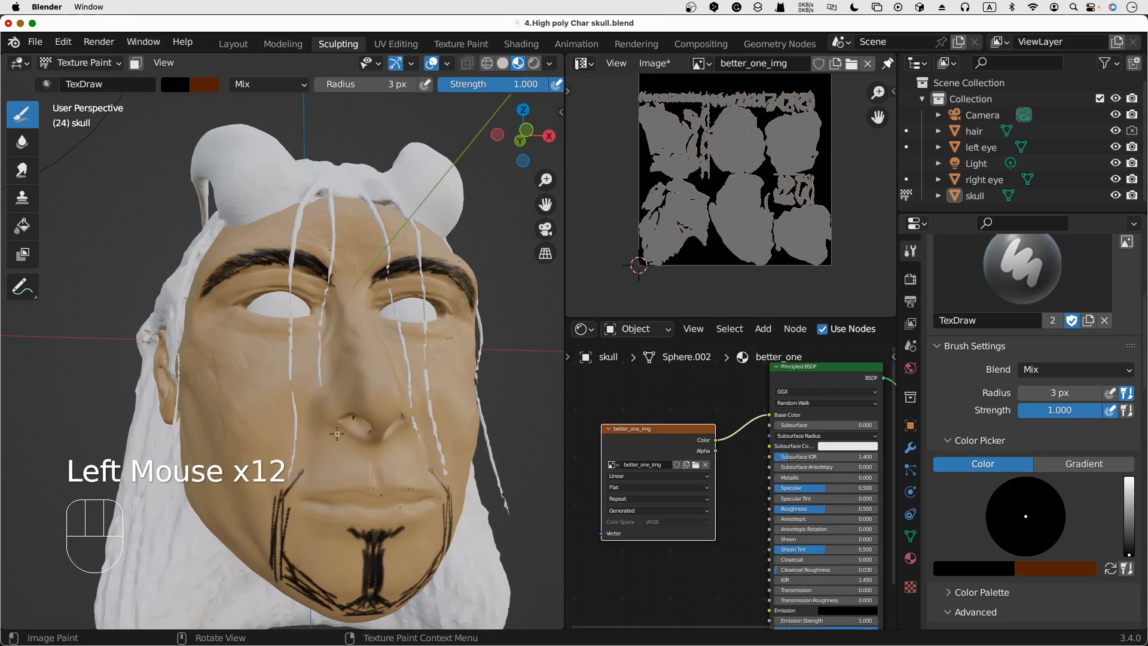
# Paint a row of short black mustache hairs above the upper lip, starting from the mouth corner
pyautogui.moveTo(337, 434); pyautogui.dragTo(345, 446, button='middle')
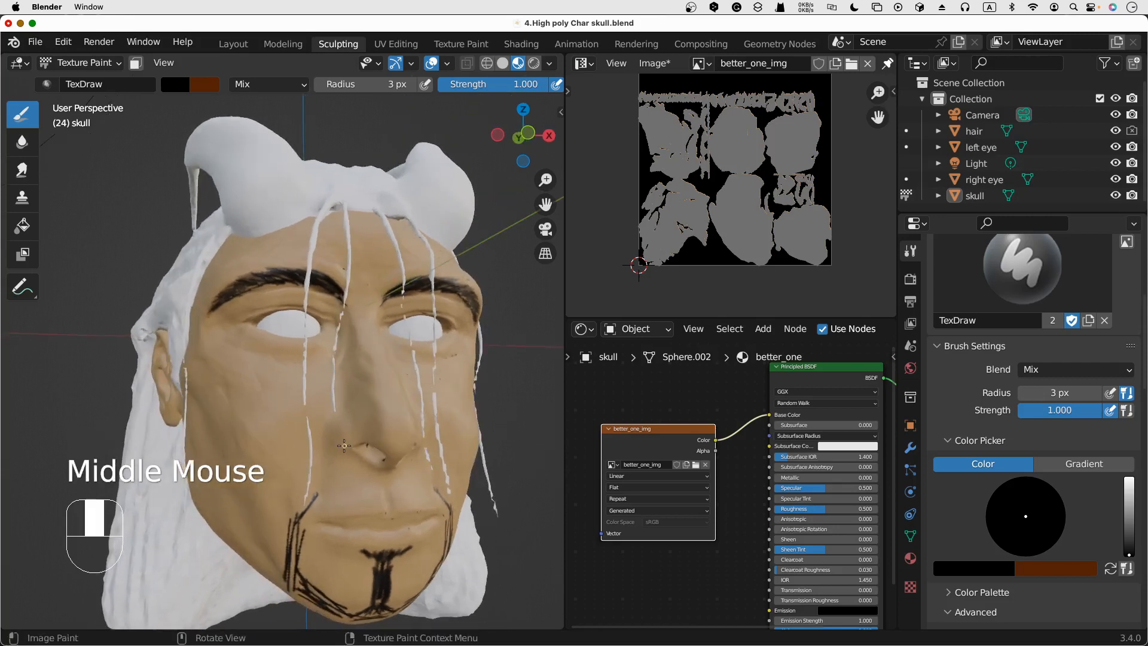
pyautogui.moveTo(284, 515); pyautogui.dragTo(311, 496)
pyautogui.moveTo(311, 515); pyautogui.dragTo(380, 491)
pyautogui.click(323, 494)
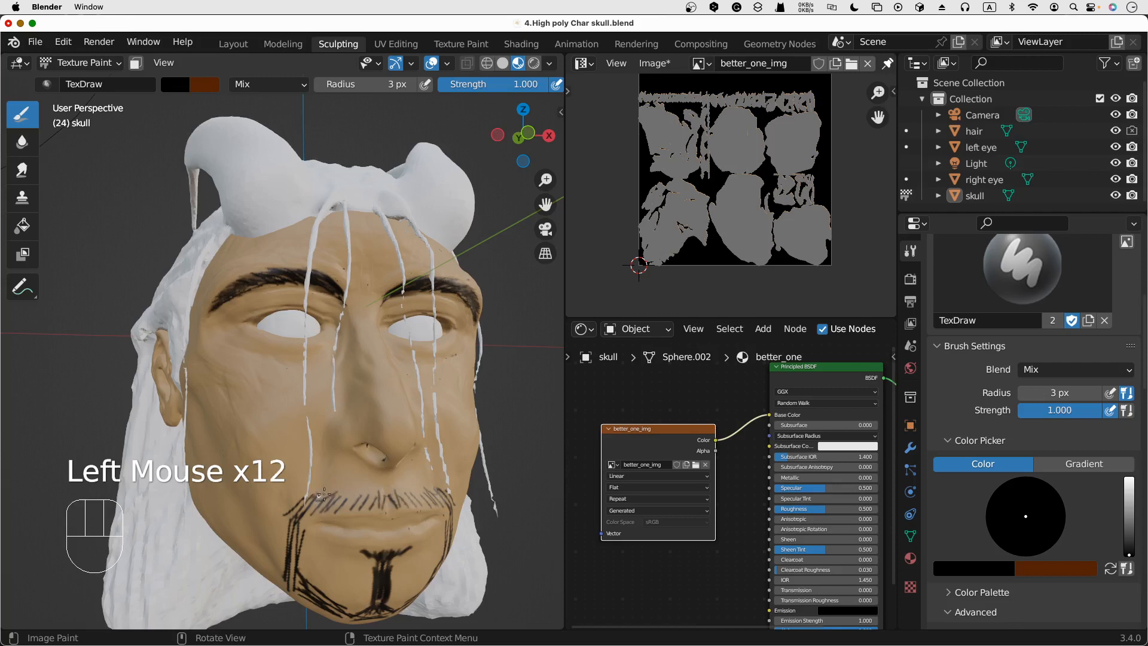
# Thicken the mustache with additional short black hairs along its upper edge
pyautogui.click(355, 493)
pyautogui.click(363, 494)
pyautogui.click(350, 498)
pyautogui.click(349, 497)
pyautogui.click(339, 493)
pyautogui.click(354, 495)
pyautogui.click(320, 496)
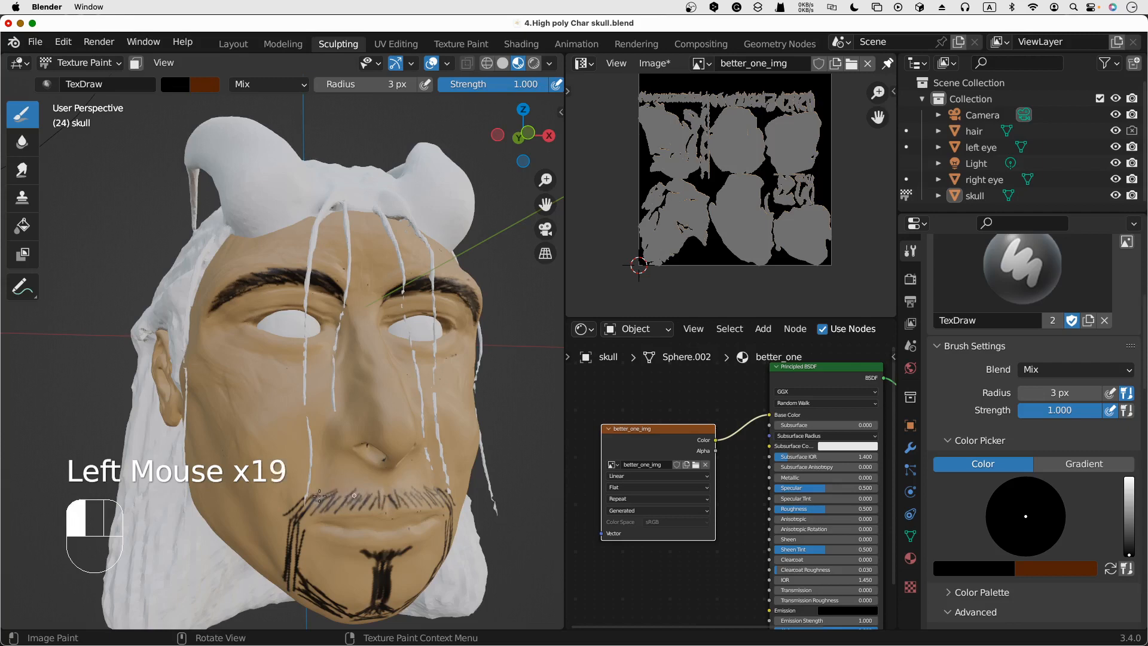
pyautogui.click(354, 494)
pyautogui.click(348, 497)
pyautogui.click(340, 496)
pyautogui.click(328, 499)
# Widen the beard's outer edge beside the mouth corner with short black hairs and longer downward strokes
pyautogui.click(282, 519)
pyautogui.click(283, 522)
pyautogui.click(285, 524)
pyautogui.click(282, 526)
pyautogui.click(281, 529)
pyautogui.click(280, 530)
pyautogui.click(281, 526)
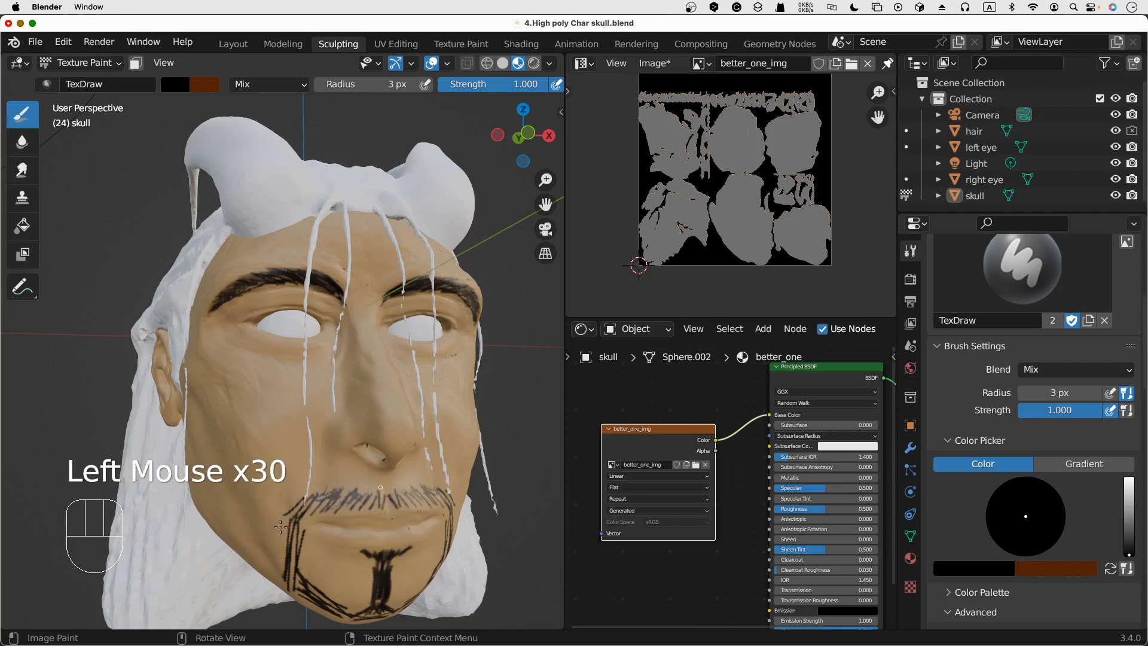
pyautogui.moveTo(281, 527); pyautogui.dragTo(278, 557)
pyautogui.moveTo(280, 532); pyautogui.dragTo(284, 571)
# Add black beard strokes along the outer cheek edge and down over the side of the jaw
pyautogui.hscroll(-5, 274, 512)
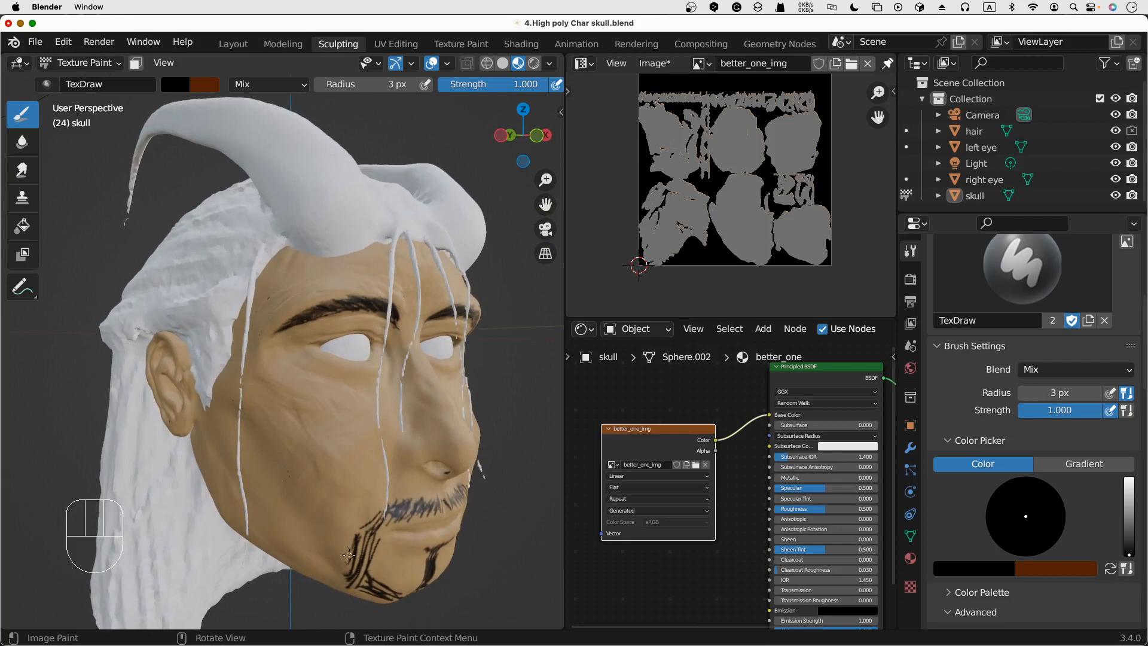
pyautogui.moveTo(349, 546); pyautogui.dragTo(346, 555)
pyautogui.moveTo(368, 536); pyautogui.dragTo(343, 585)
pyautogui.scroll(-5, 356, 575)
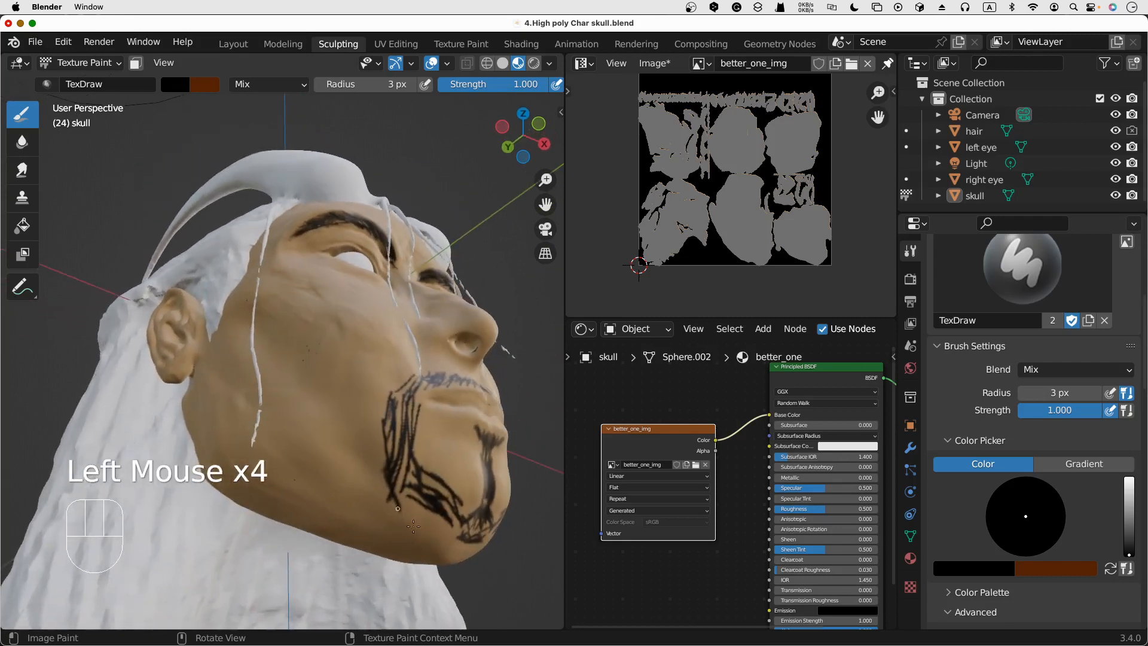
pyautogui.moveTo(404, 508)
pyautogui.mouseDown()
pyautogui.moveTo(422, 541)
pyautogui.moveTo(447, 549)
pyautogui.mouseUp()
pyautogui.moveTo(428, 512)
pyautogui.mouseDown()
pyautogui.moveTo(442, 530)
pyautogui.moveTo(434, 545)
pyautogui.mouseUp()
# Paint rows of black beard hairs across the underside of the chin and jaw
pyautogui.scroll(-8, 443, 530)
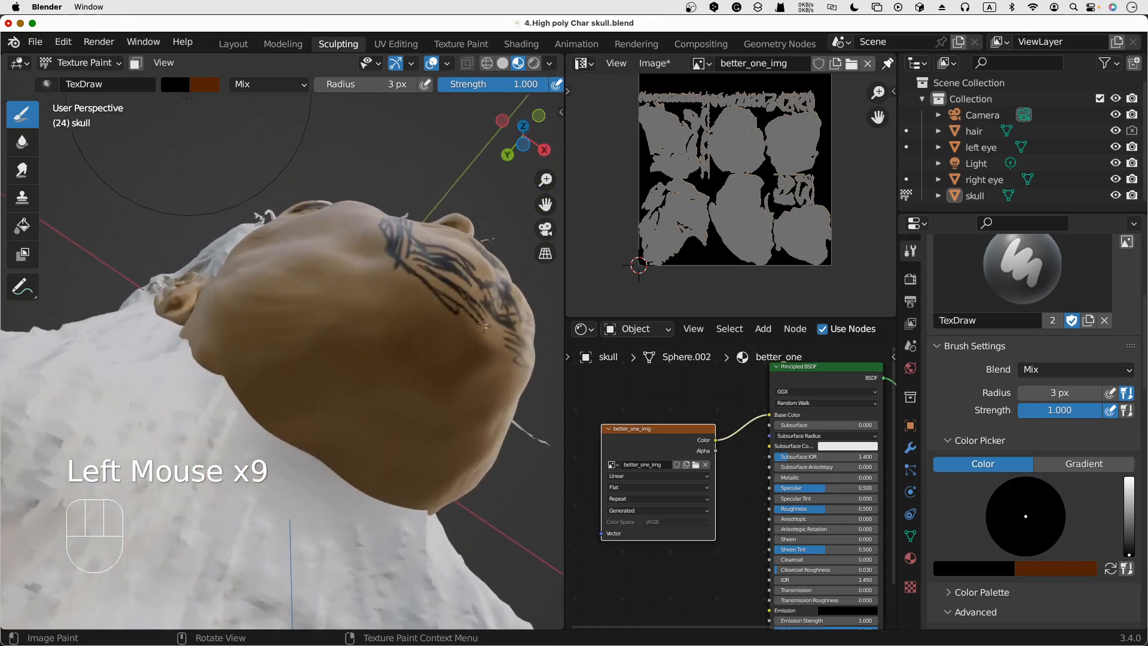
pyautogui.moveTo(481, 321); pyautogui.dragTo(512, 348)
pyautogui.moveTo(405, 269)
pyautogui.mouseDown()
pyautogui.moveTo(427, 284)
pyautogui.moveTo(411, 326)
pyautogui.moveTo(428, 318)
pyautogui.mouseUp()
pyautogui.moveTo(446, 303); pyautogui.dragTo(441, 342)
pyautogui.moveTo(454, 321); pyautogui.dragTo(450, 344)
pyautogui.moveTo(462, 321); pyautogui.dragTo(459, 338)
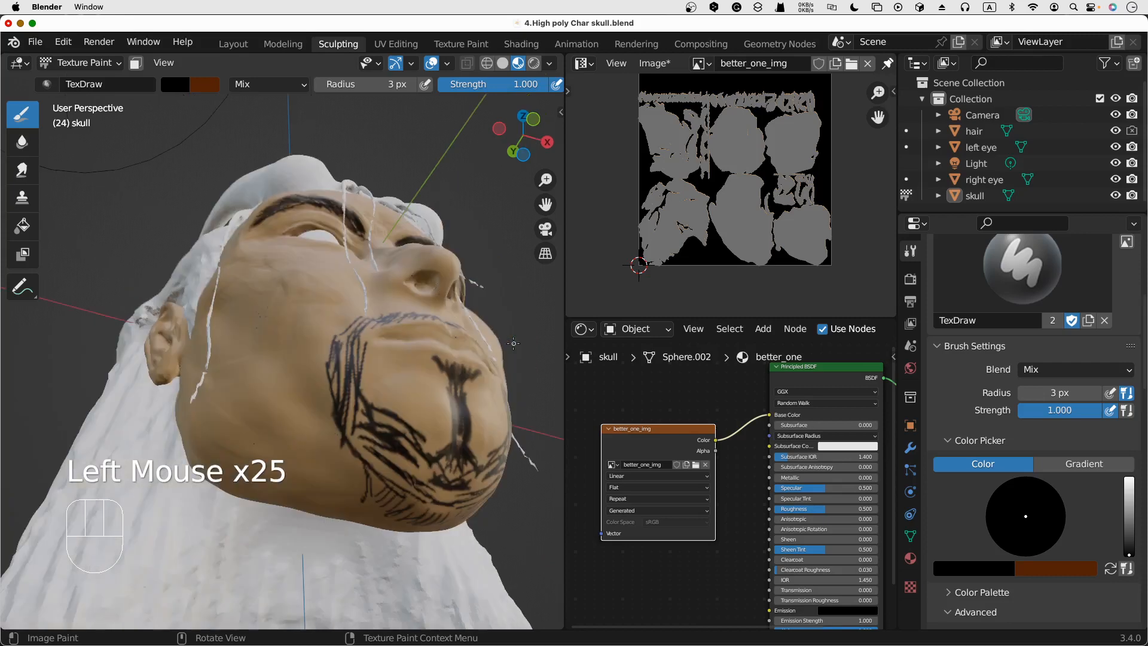
# Smear the beard's upper side and the mustache hairs with the Smear brush at an 18 px radius
pyautogui.scroll(10, 513, 343)
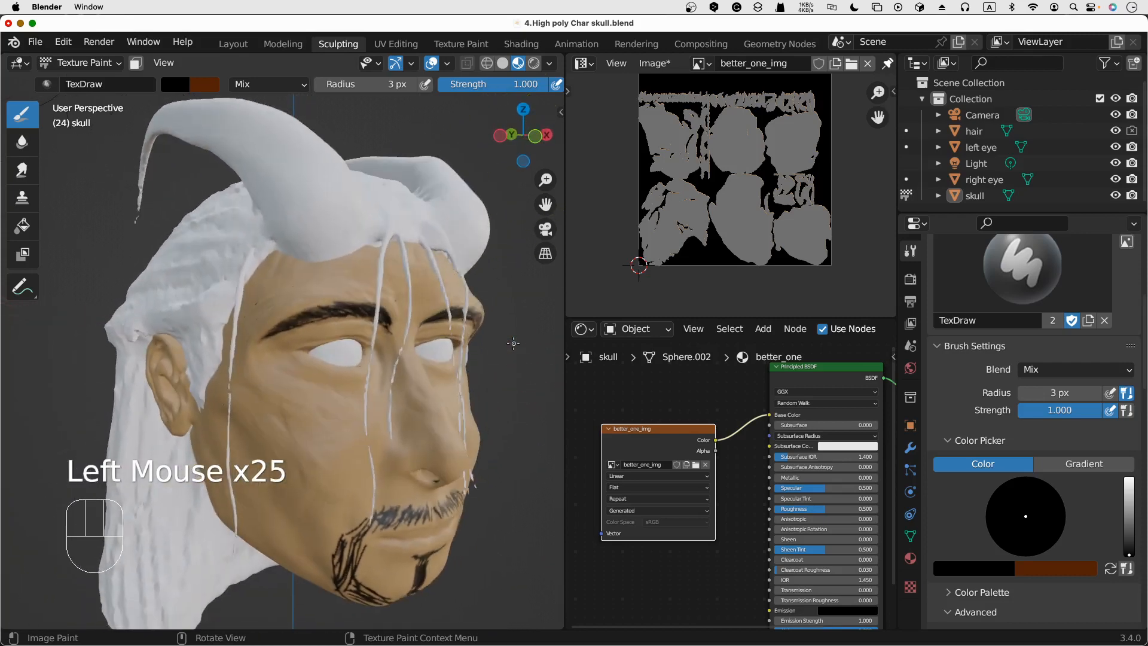
pyautogui.click(23, 170)
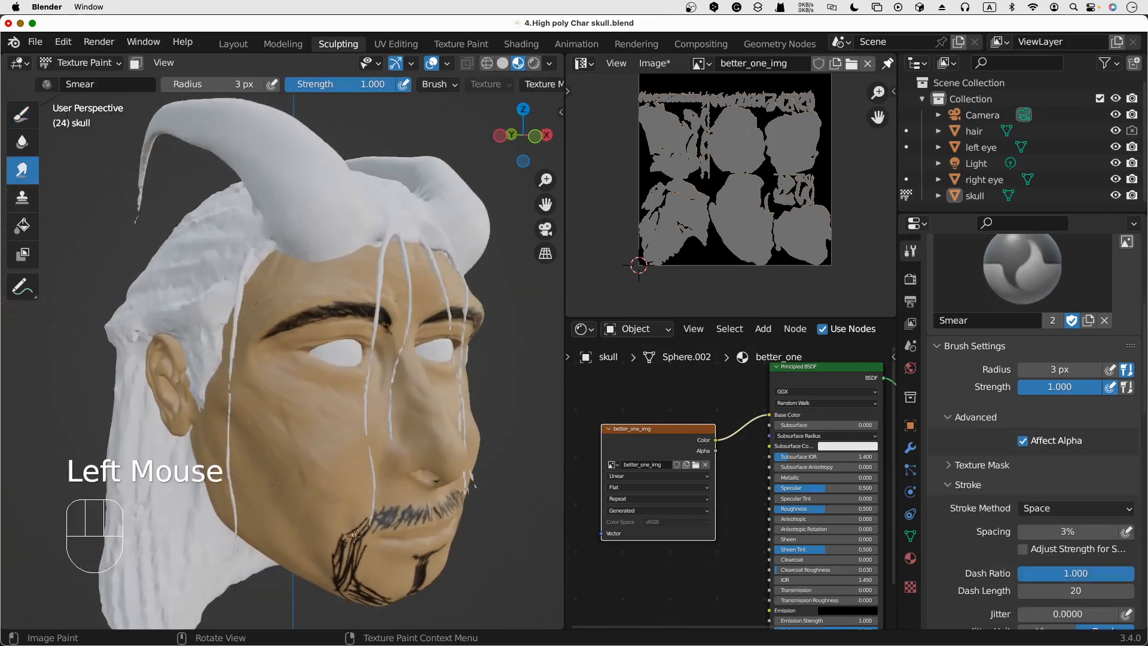
pyautogui.press('f')
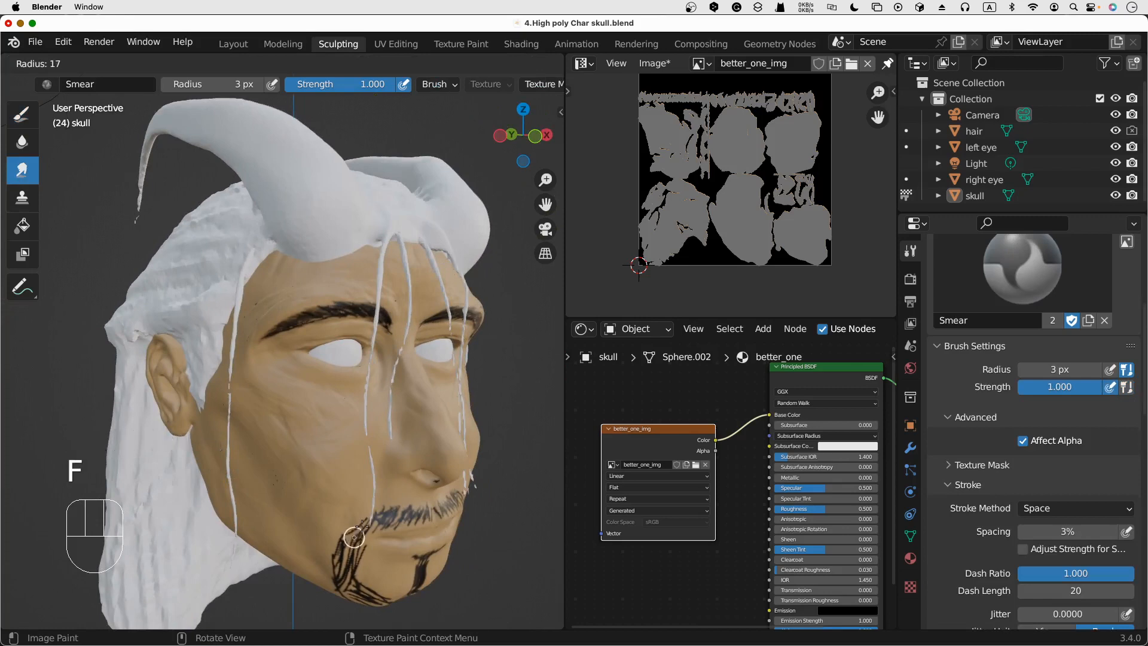
pyautogui.click(352, 538)
pyautogui.moveTo(351, 538); pyautogui.dragTo(358, 533, button='middle')
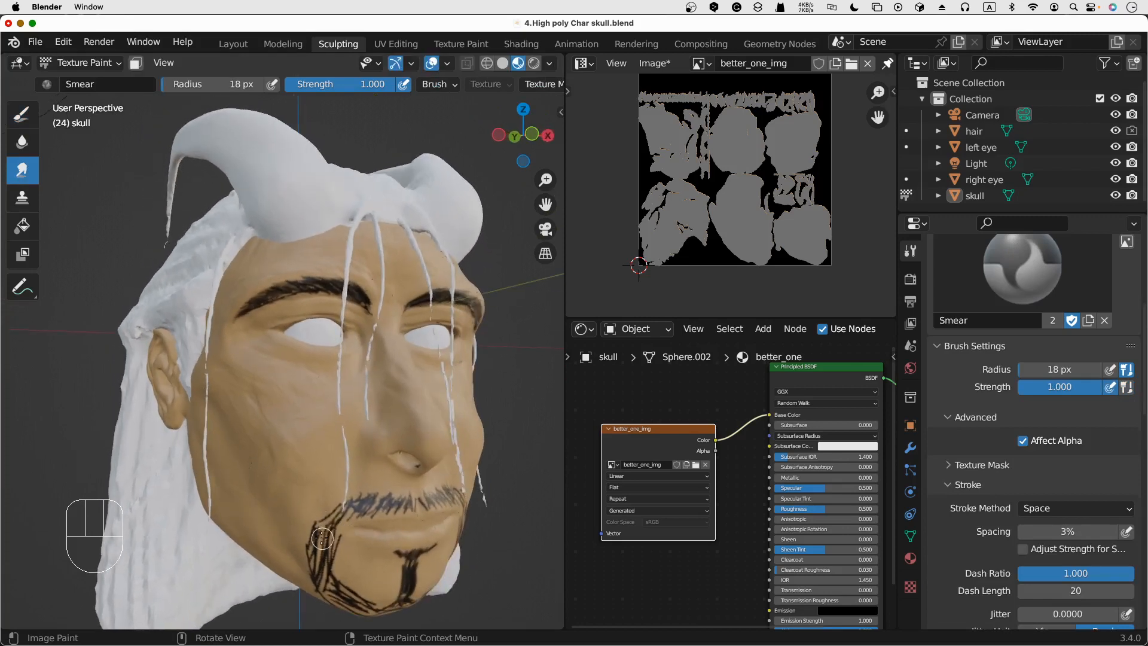
pyautogui.moveTo(322, 536)
pyautogui.mouseDown()
pyautogui.moveTo(319, 567)
pyautogui.moveTo(336, 590)
pyautogui.moveTo(324, 584)
pyautogui.moveTo(349, 603)
pyautogui.moveTo(324, 531)
pyautogui.moveTo(338, 521)
pyautogui.mouseUp()
pyautogui.moveTo(342, 518); pyautogui.dragTo(426, 500)
pyautogui.moveTo(412, 500); pyautogui.dragTo(433, 498)
pyautogui.moveTo(431, 498); pyautogui.dragTo(446, 496)
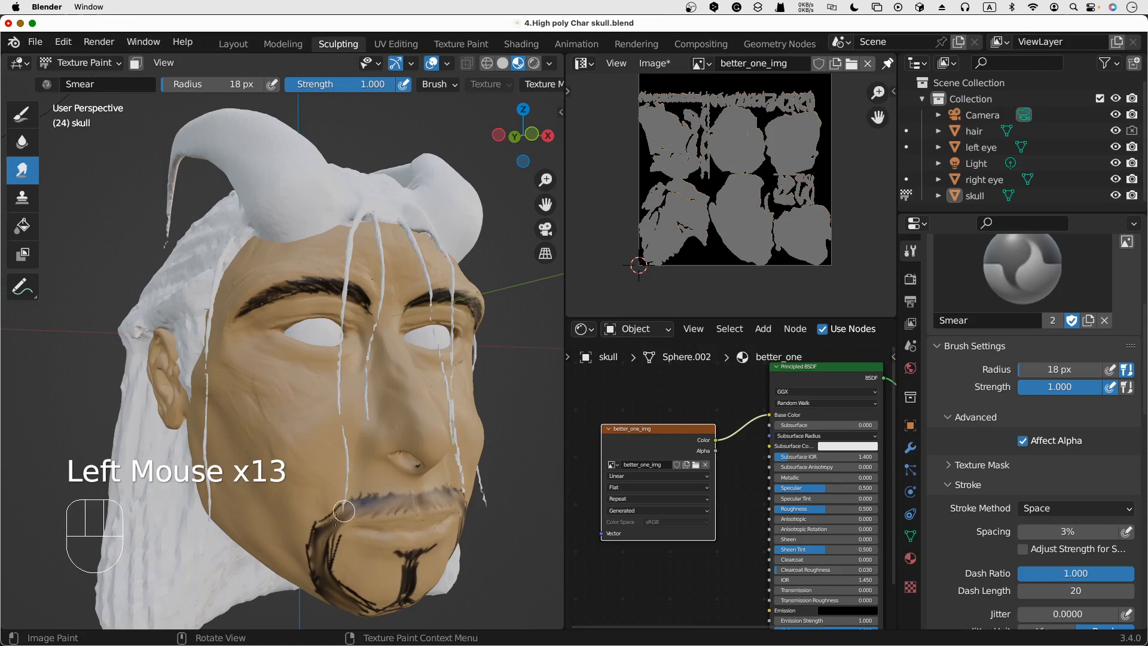
# Smear the beard strokes beside the mouth and the vertical chin strip into soft shading
pyautogui.moveTo(343, 511)
pyautogui.mouseDown()
pyautogui.moveTo(321, 531)
pyautogui.moveTo(338, 541)
pyautogui.moveTo(337, 585)
pyautogui.moveTo(395, 596)
pyautogui.mouseUp()
pyautogui.moveTo(395, 596); pyautogui.dragTo(419, 538, button='middle')
pyautogui.moveTo(422, 518)
pyautogui.mouseDown()
pyautogui.moveTo(435, 511)
pyautogui.moveTo(421, 583)
pyautogui.moveTo(383, 595)
pyautogui.moveTo(421, 583)
pyautogui.mouseUp()
# Smear the black hairs on the underside of the chin into an even beard shade
pyautogui.moveTo(383, 594); pyautogui.dragTo(368, 478, button='middle')
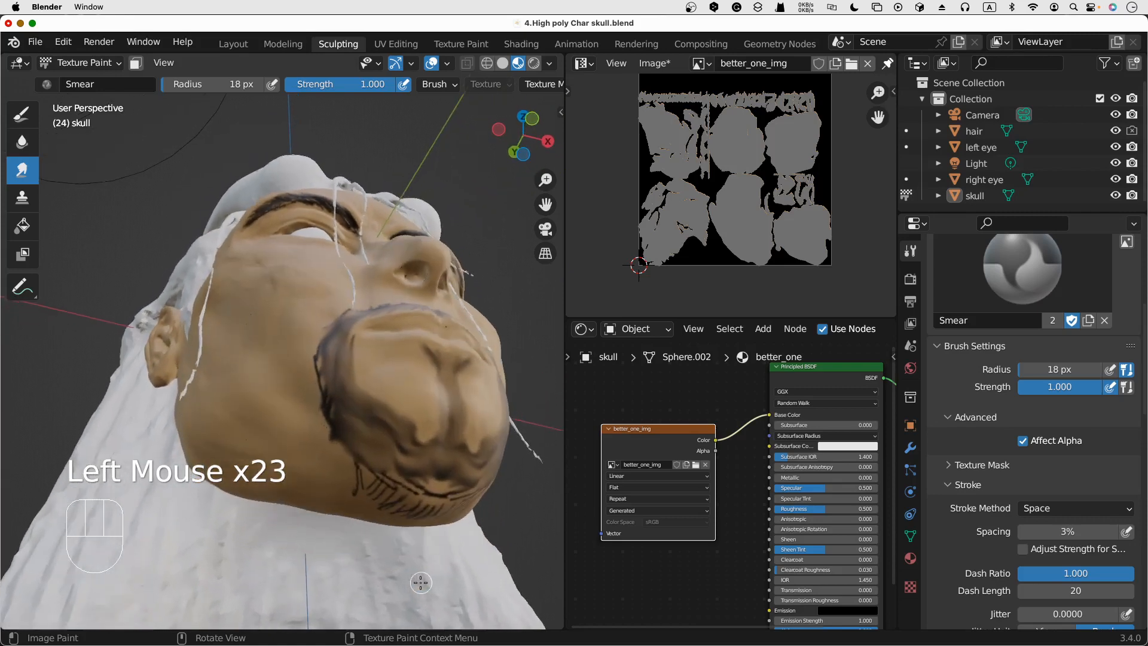
pyautogui.click(366, 471)
pyautogui.moveTo(366, 471)
pyautogui.mouseDown()
pyautogui.moveTo(357, 486)
pyautogui.moveTo(401, 508)
pyautogui.mouseUp()
pyautogui.moveTo(456, 479); pyautogui.dragTo(407, 508)
pyautogui.moveTo(451, 478)
pyautogui.mouseDown()
pyautogui.moveTo(421, 504)
pyautogui.moveTo(442, 491)
pyautogui.mouseUp()
pyautogui.moveTo(448, 482); pyautogui.dragTo(432, 508)
# Smear the beard's outer edge along the jaw and up the side to the mustache corner
pyautogui.moveTo(338, 428); pyautogui.dragTo(395, 502)
pyautogui.moveTo(353, 446); pyautogui.dragTo(393, 504)
pyautogui.moveTo(381, 476); pyautogui.dragTo(388, 503)
pyautogui.moveTo(344, 432)
pyautogui.mouseDown()
pyautogui.moveTo(330, 432)
pyautogui.moveTo(321, 371)
pyautogui.mouseUp()
pyautogui.moveTo(335, 421); pyautogui.dragTo(321, 394)
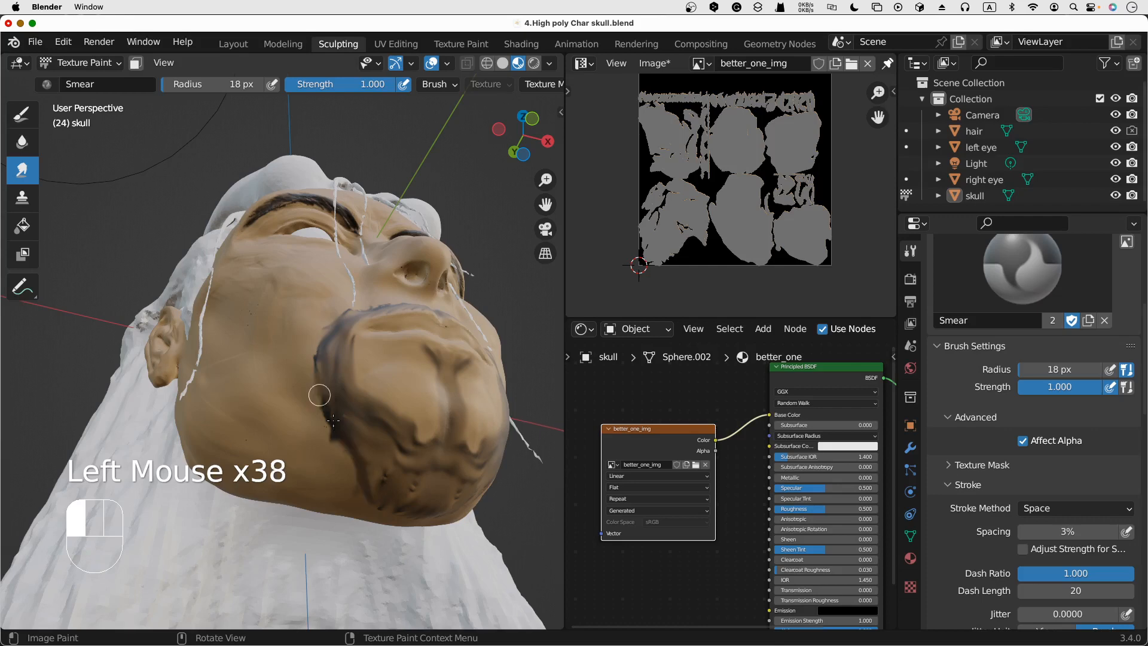
pyautogui.moveTo(320, 394); pyautogui.dragTo(353, 482, button='middle')
pyautogui.moveTo(343, 496); pyautogui.dragTo(362, 455)
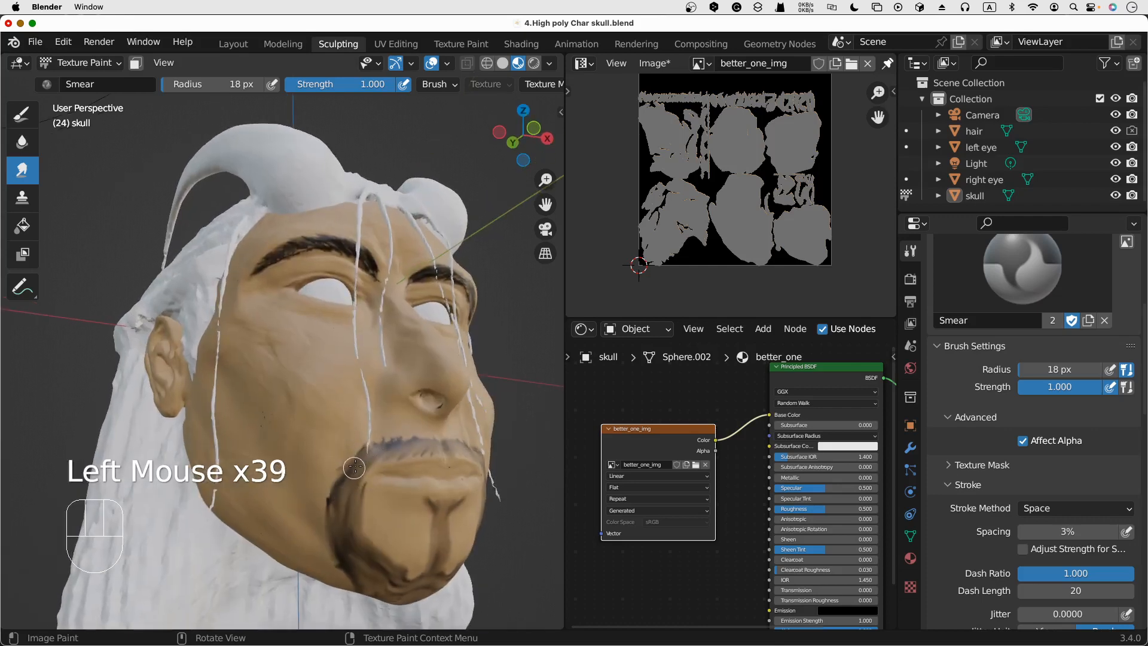
# Smear the beard's side strand up into the mustache corner and soften the mustache's upper edge
pyautogui.moveTo(327, 509); pyautogui.dragTo(350, 466)
pyautogui.moveTo(353, 510); pyautogui.dragTo(385, 454)
pyautogui.hscroll(10, 385, 454)
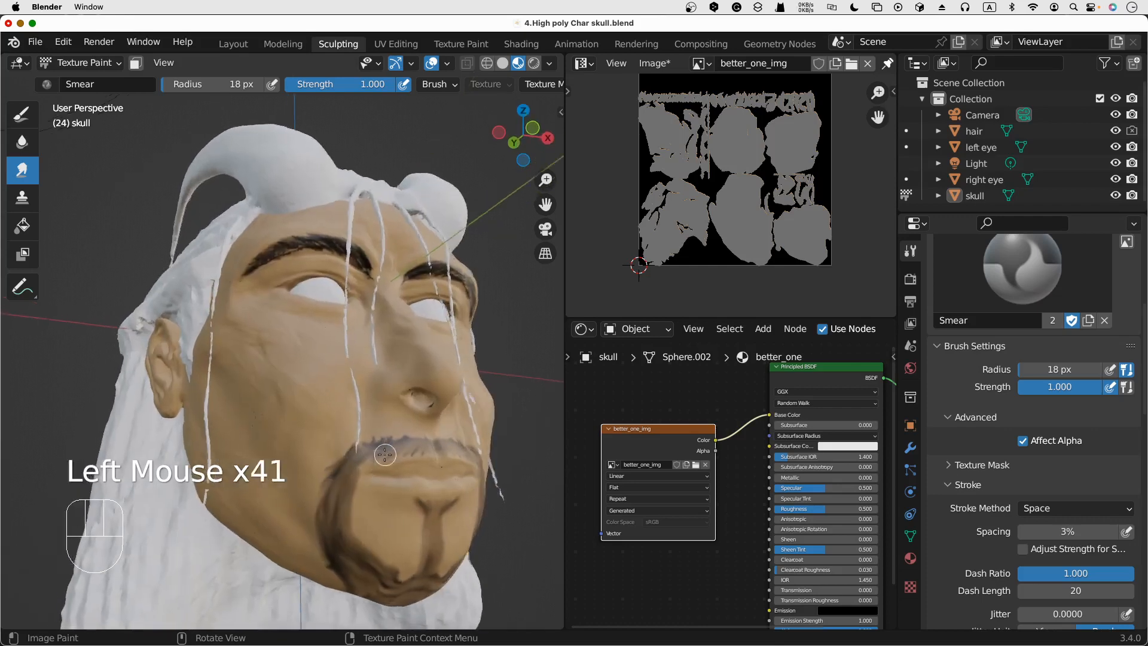
pyautogui.scroll(4, 385, 454)
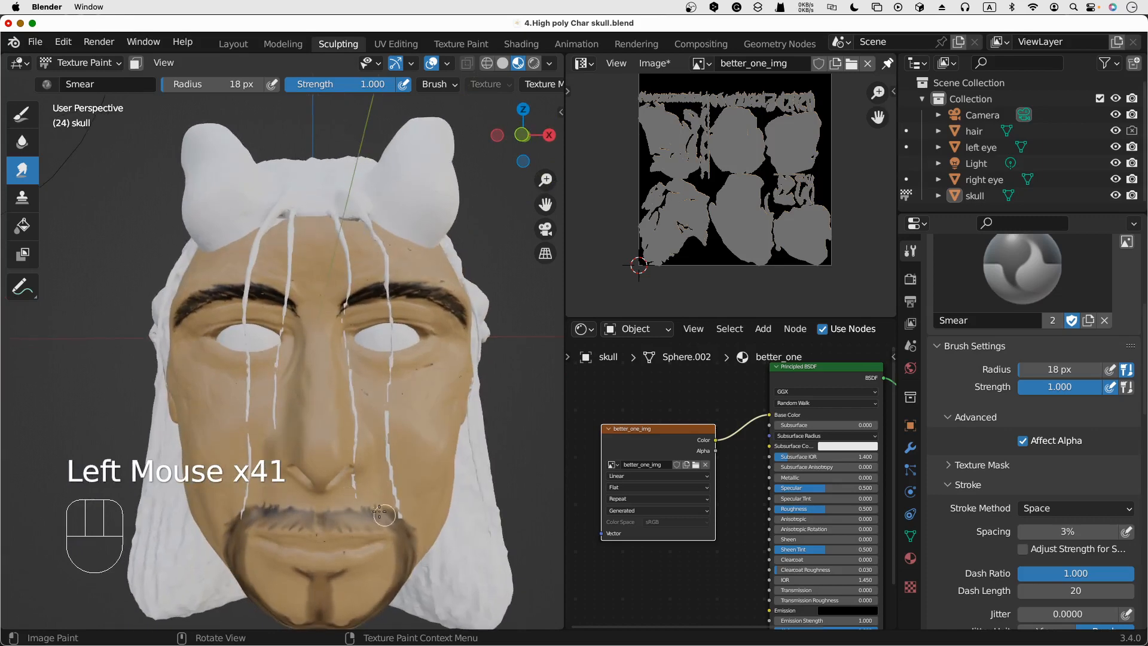
pyautogui.moveTo(381, 512); pyautogui.dragTo(428, 568)
pyautogui.moveTo(266, 516); pyautogui.dragTo(281, 508)
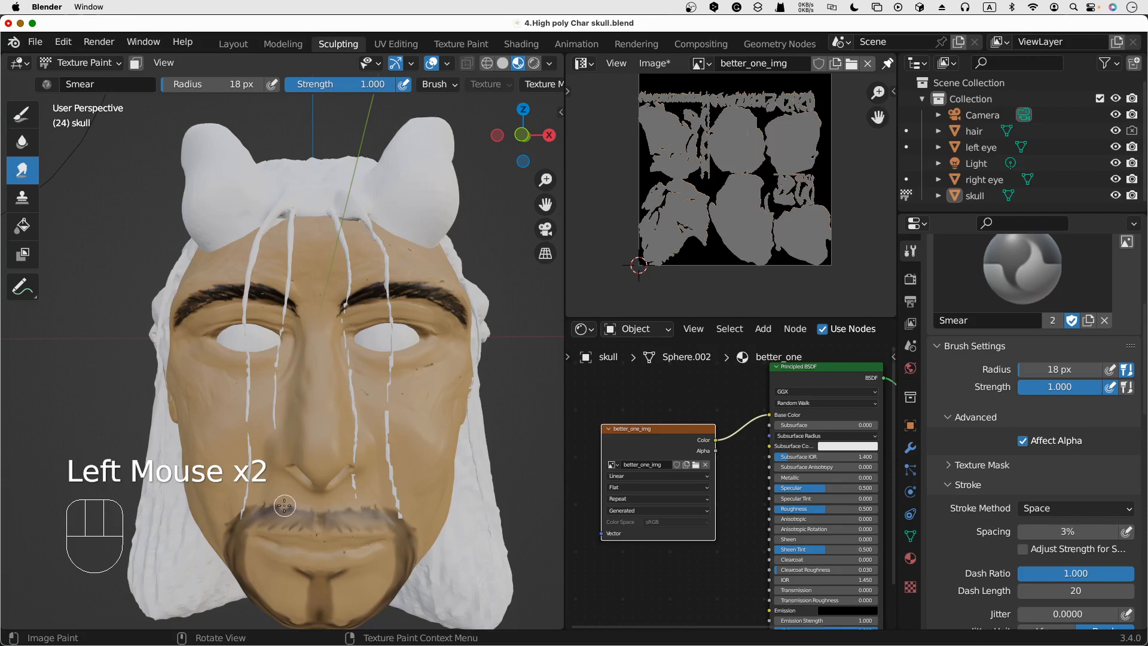
# Paint short black hairs on the mustache's outer half at the character's right with the TexDraw brush at a 2 px radius
pyautogui.click(22, 114)
pyautogui.press('f')
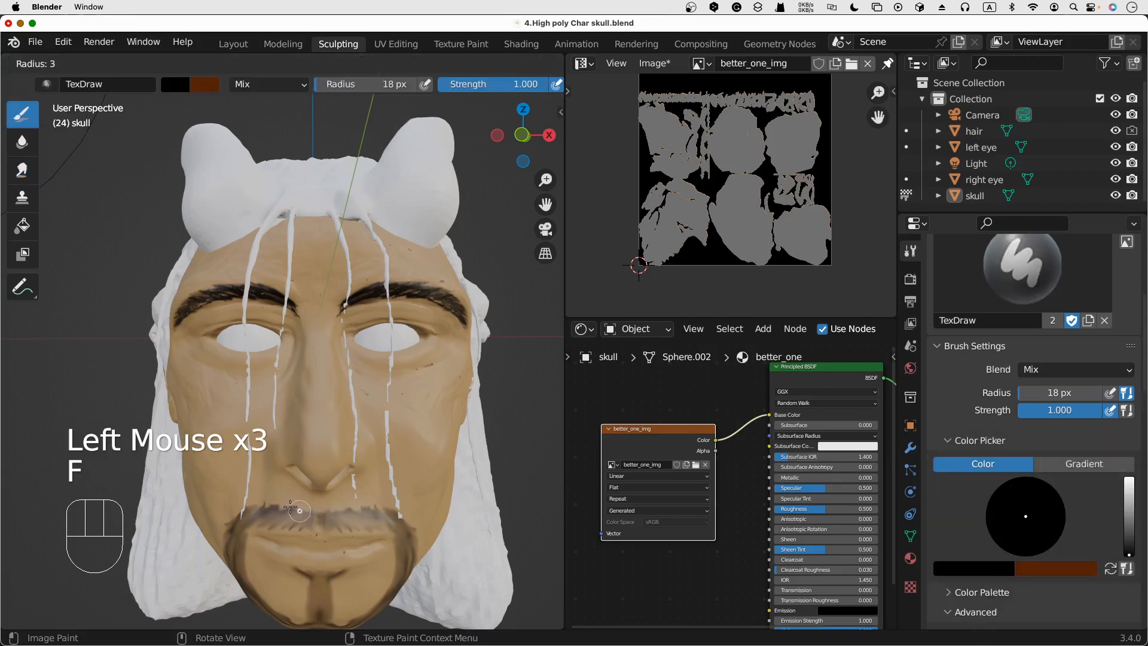
pyautogui.click(292, 508)
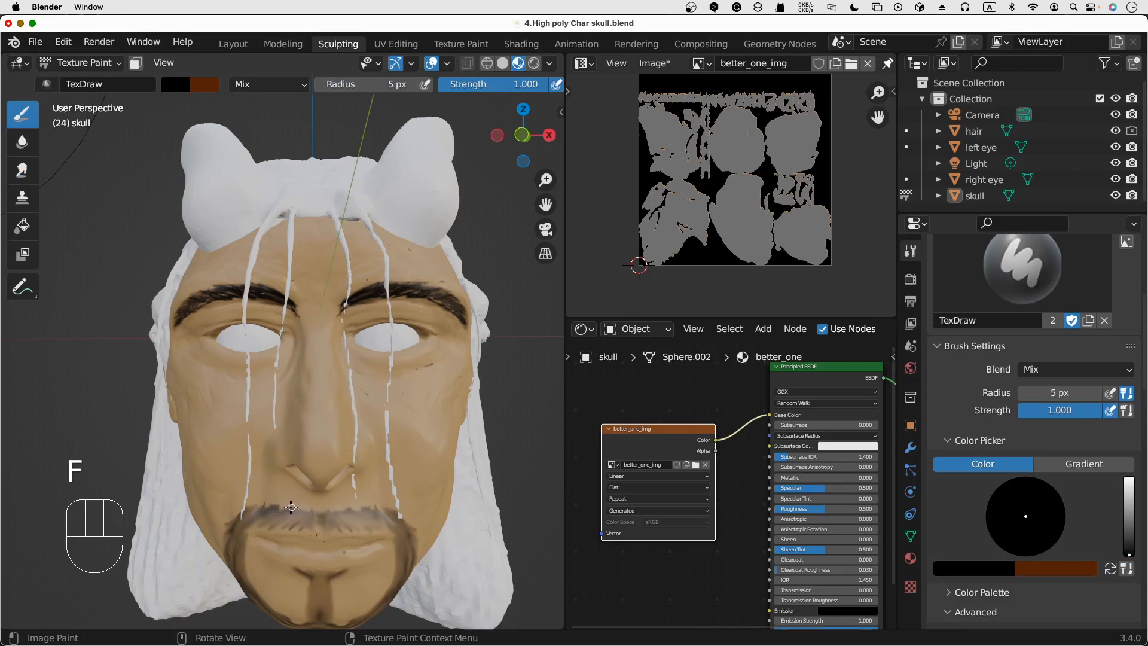
pyautogui.click(263, 524)
pyautogui.press('f')
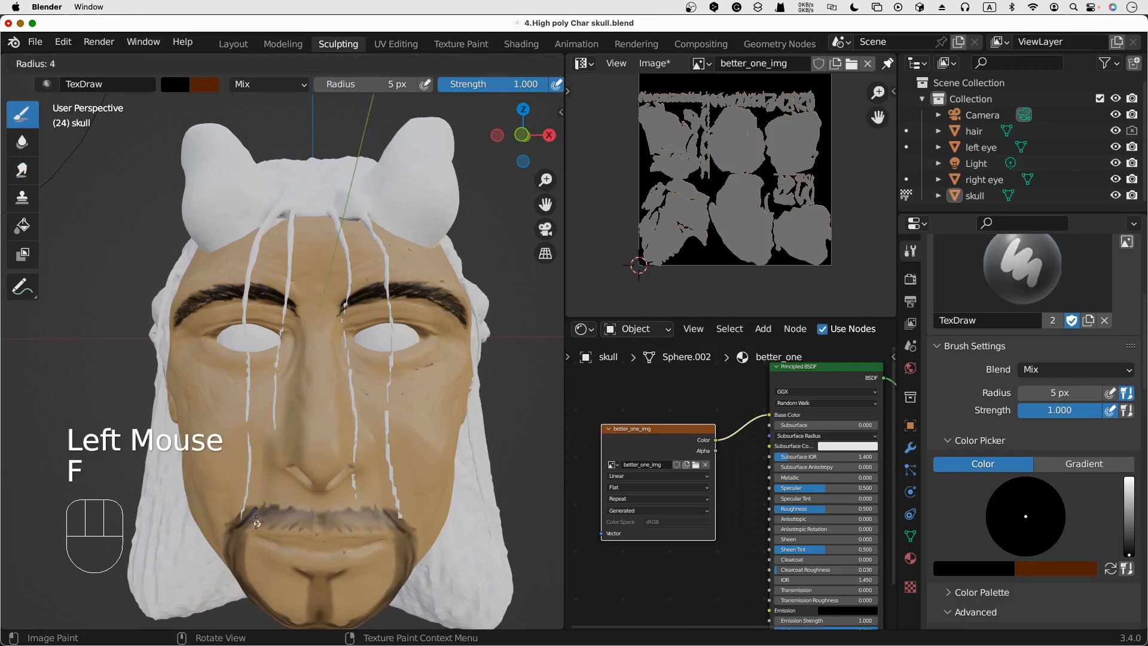
pyautogui.click(259, 523)
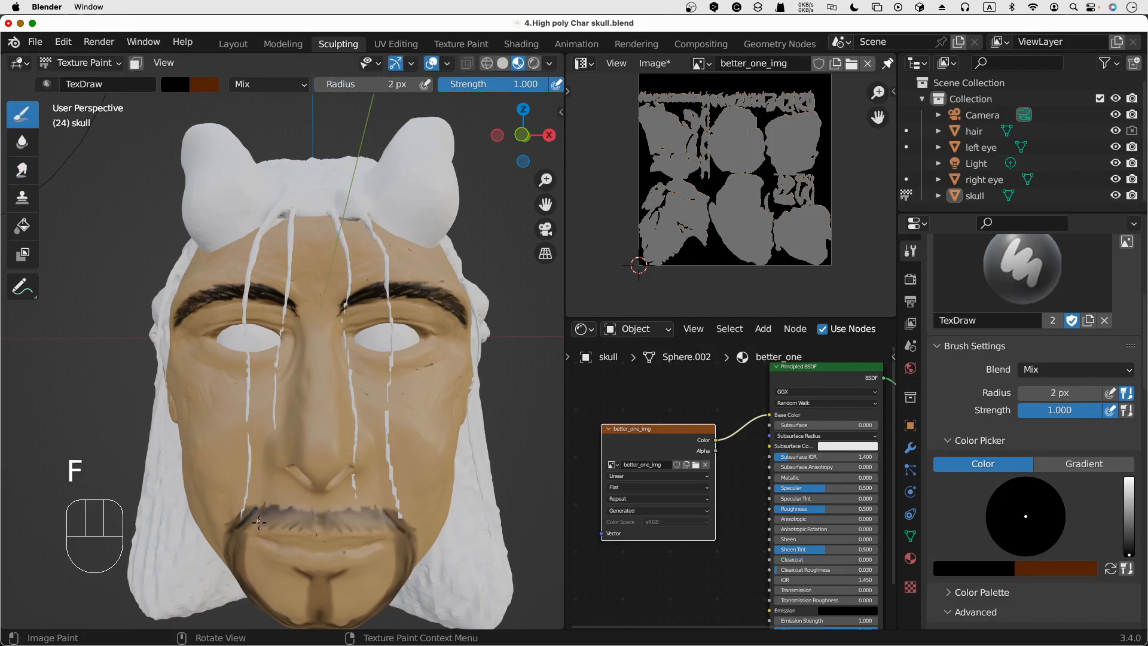
pyautogui.click(366, 515)
pyautogui.click(275, 523)
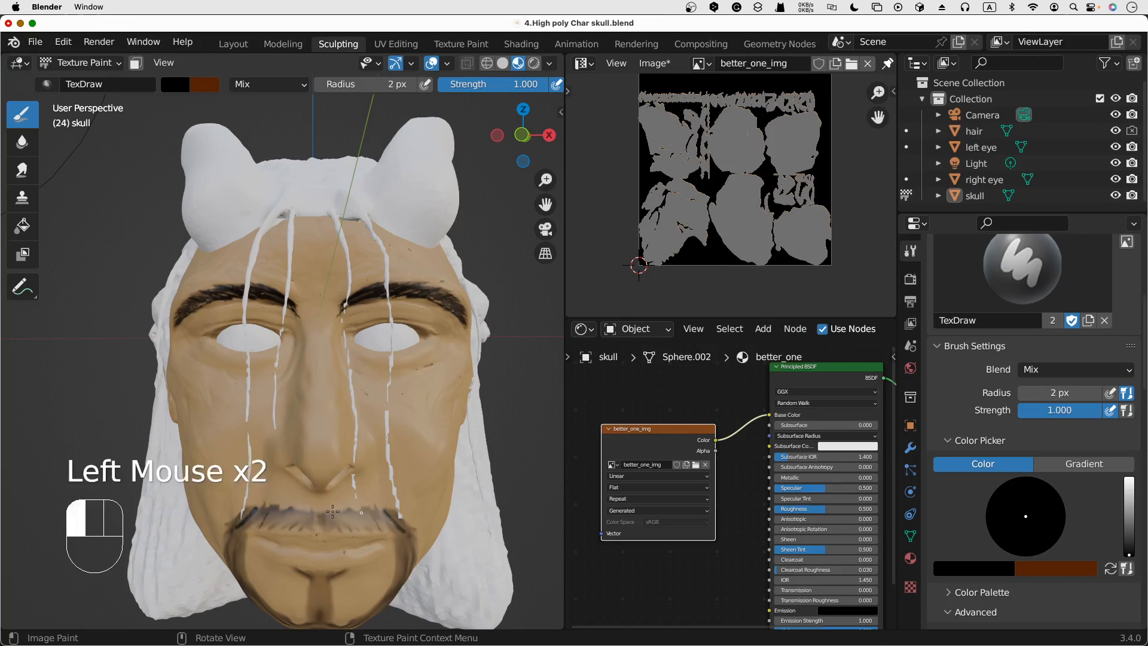
pyautogui.click(244, 525)
pyautogui.click(254, 525)
pyautogui.click(275, 521)
pyautogui.click(282, 519)
pyautogui.click(261, 518)
pyautogui.click(269, 518)
pyautogui.click(277, 518)
pyautogui.click(285, 516)
# Paint a row of fine vertical black hairs across the middle of the mustache below the nose
pyautogui.moveTo(291, 512); pyautogui.dragTo(289, 527)
pyautogui.moveTo(298, 512); pyautogui.dragTo(297, 529)
pyautogui.moveTo(305, 513); pyautogui.dragTo(304, 530)
pyautogui.moveTo(312, 513); pyautogui.dragTo(311, 531)
pyautogui.moveTo(319, 513); pyautogui.dragTo(318, 532)
pyautogui.moveTo(329, 512); pyautogui.dragTo(325, 534)
pyautogui.moveTo(339, 518); pyautogui.dragTo(339, 532)
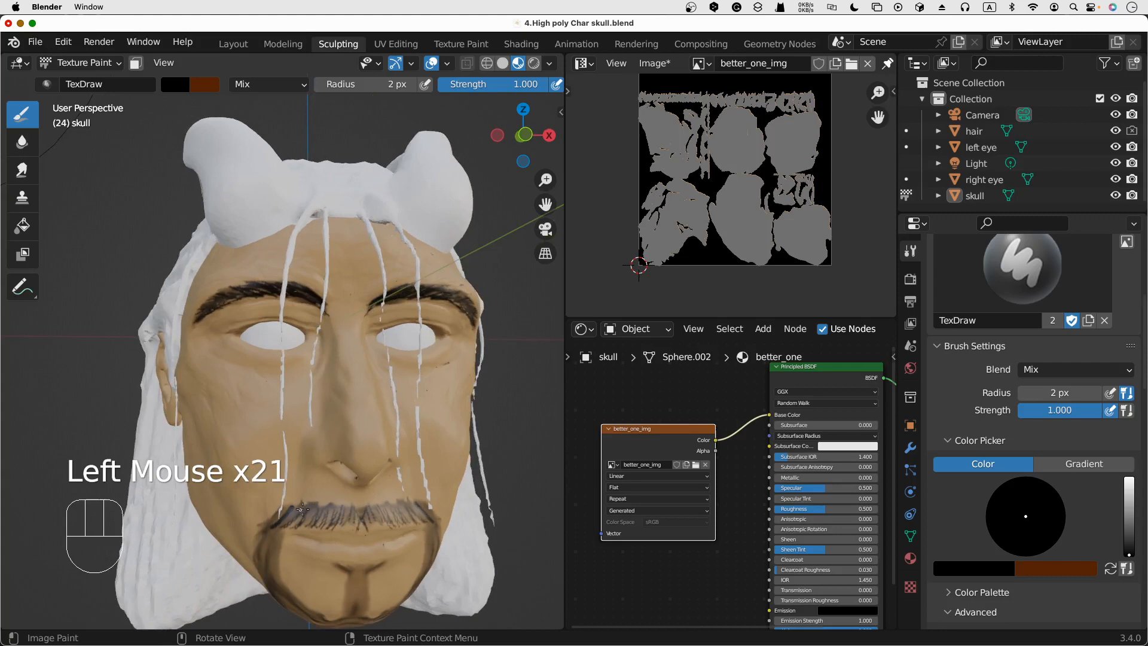
# Fill the gaps in the mustache between its corner and the nose with more fine black hairs
pyautogui.click(302, 509)
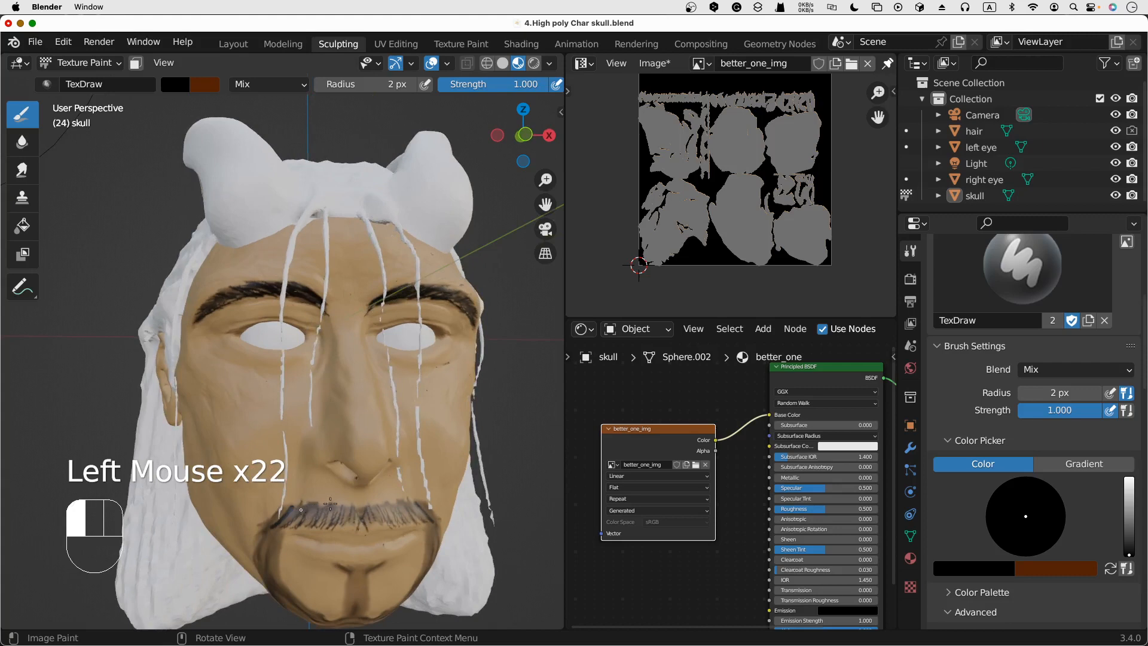
pyautogui.click(311, 510)
pyautogui.click(295, 522)
pyautogui.click(289, 524)
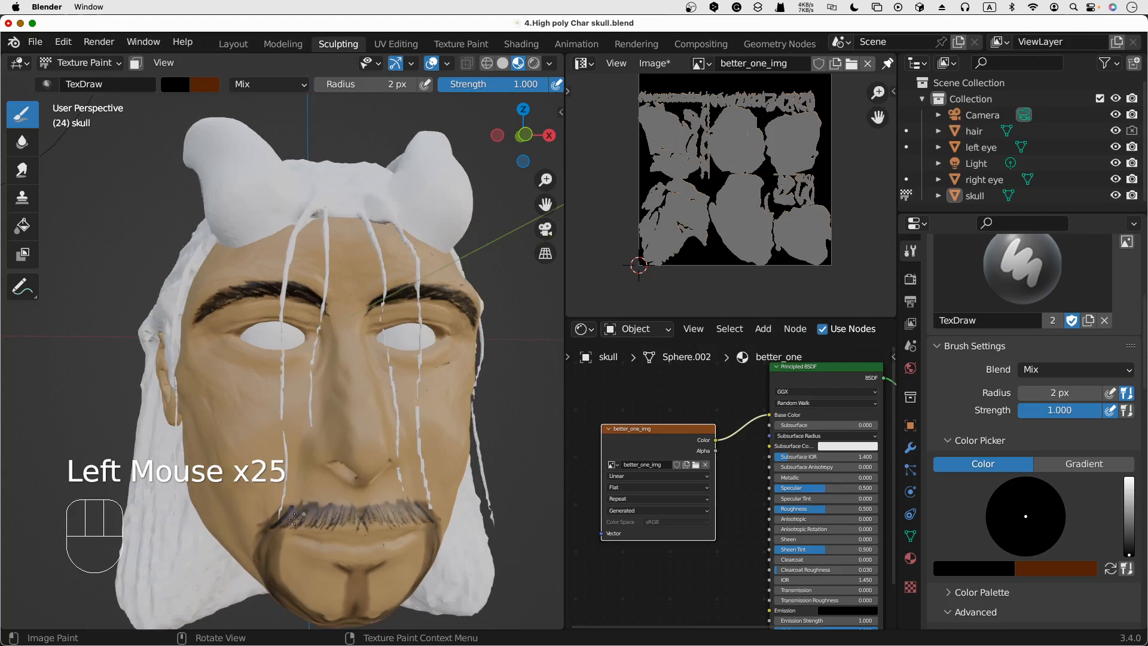
pyautogui.click(328, 516)
pyautogui.click(329, 515)
pyautogui.click(329, 514)
pyautogui.click(330, 513)
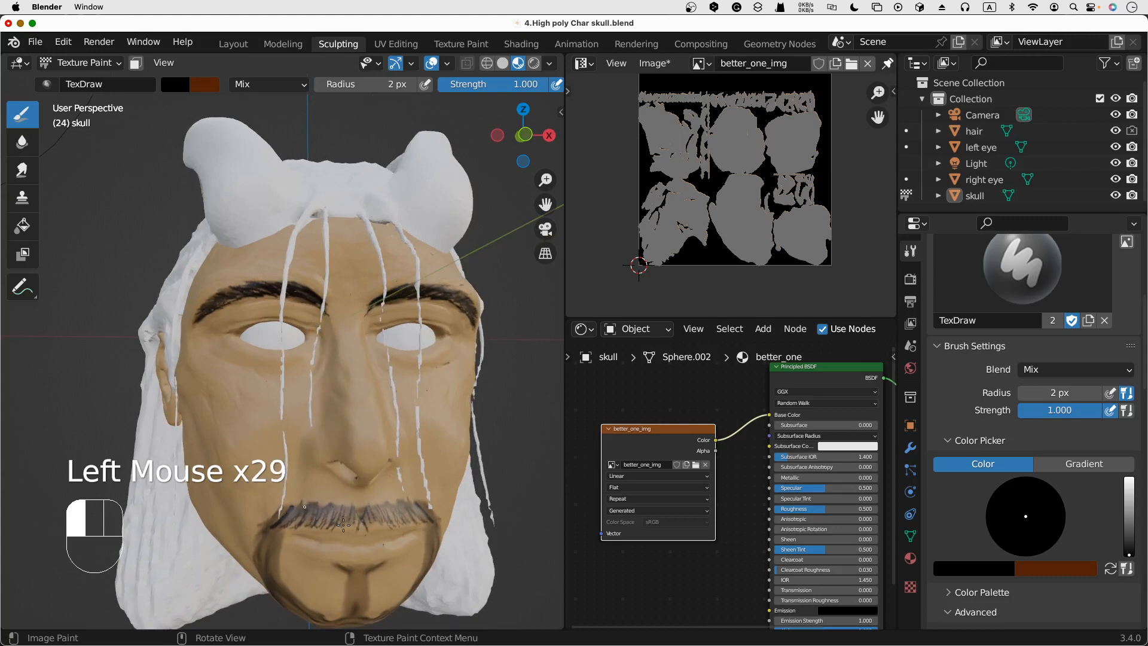
# Paint fine black hairs along the vertical chin strip, fanning out at its upper end below the lip
pyautogui.click(355, 604)
pyautogui.click(355, 598)
pyautogui.click(356, 593)
pyautogui.click(357, 583)
pyautogui.click(359, 574)
pyautogui.click(359, 565)
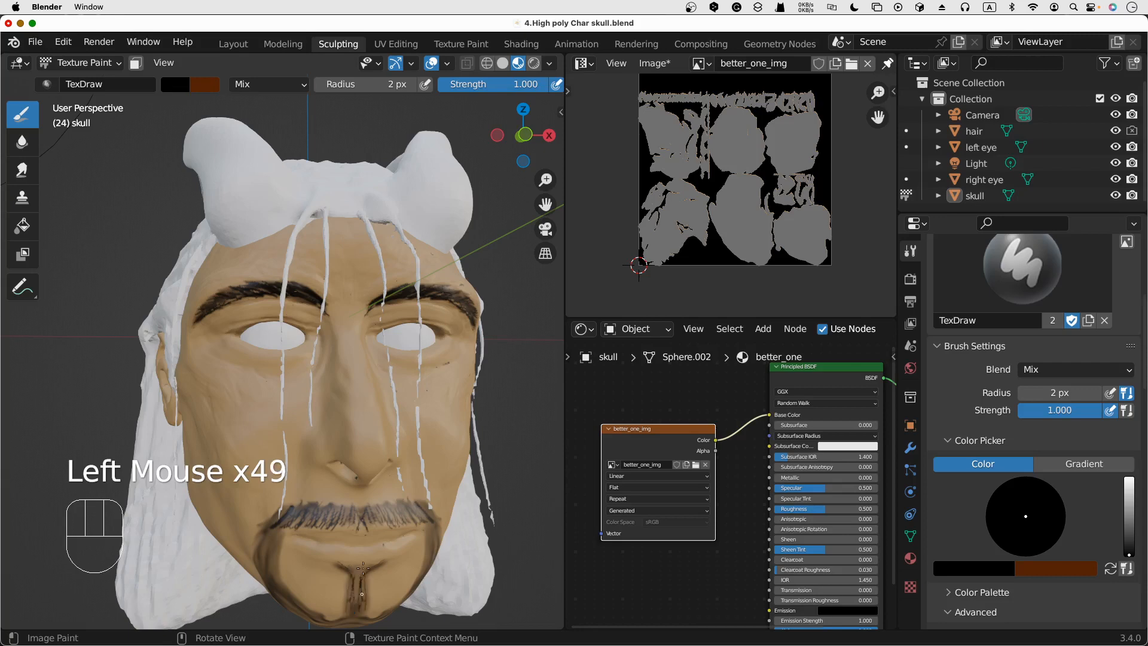
pyautogui.click(352, 569)
pyautogui.click(353, 568)
pyautogui.click(352, 568)
pyautogui.click(352, 566)
pyautogui.click(351, 565)
pyautogui.click(352, 564)
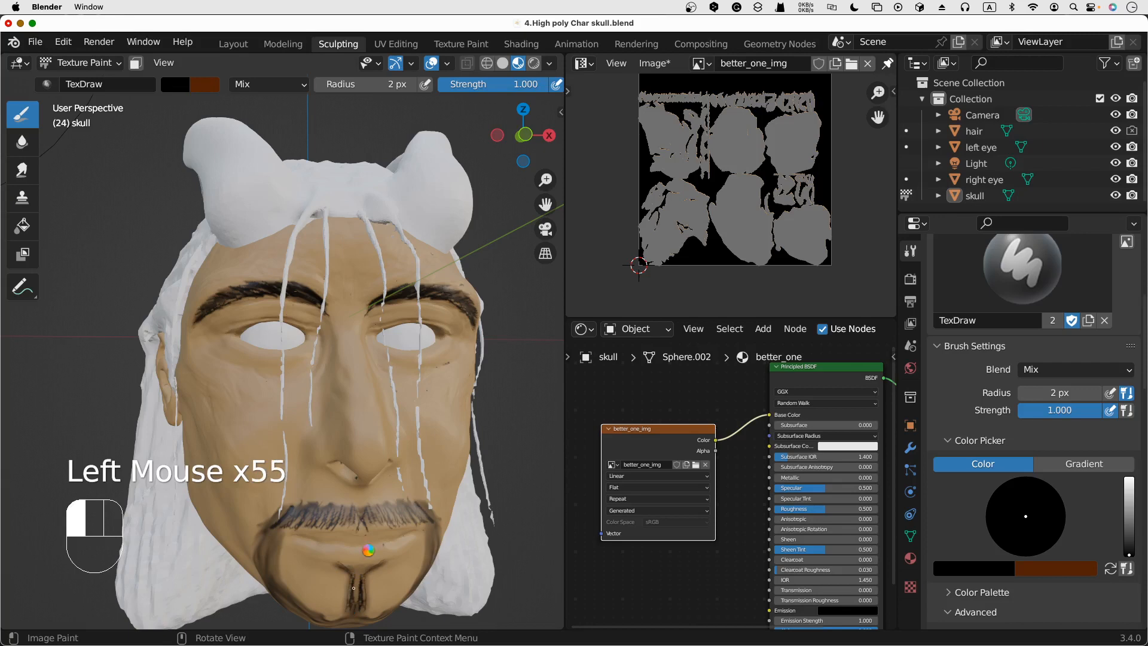
# Paint thin black hairs on the underside of the chin, converging toward the vertical chin strip
pyautogui.moveTo(368, 550); pyautogui.dragTo(439, 499, button='middle')
pyautogui.moveTo(436, 492); pyautogui.dragTo(438, 509)
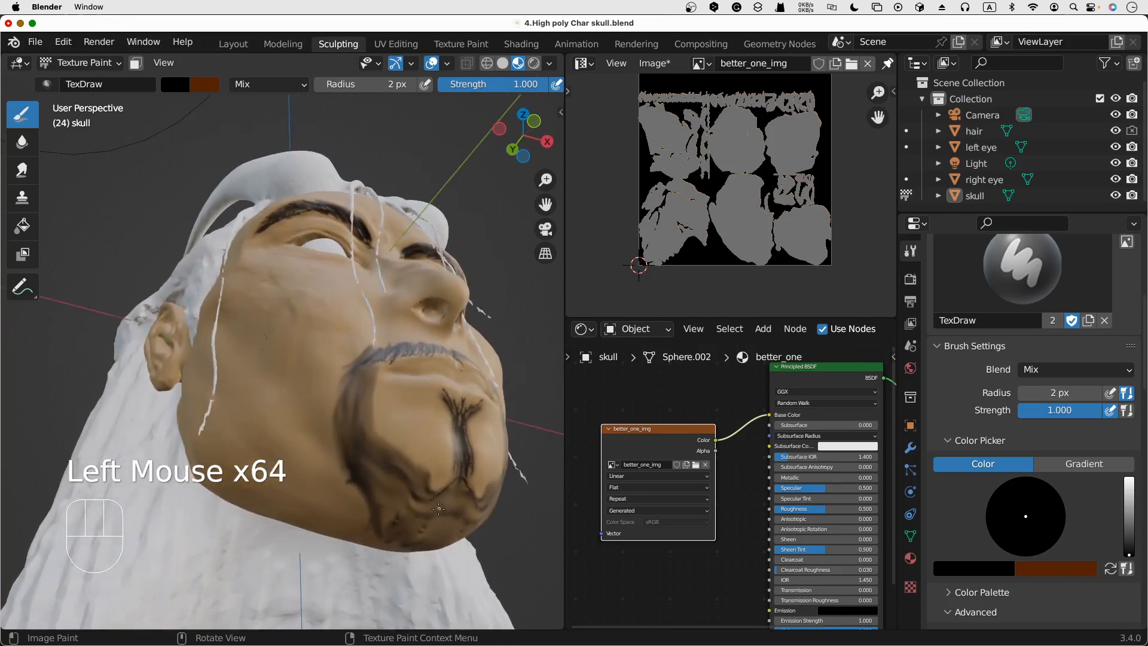
pyautogui.click(435, 525)
pyautogui.click(456, 539)
pyautogui.click(430, 527)
pyautogui.click(427, 523)
pyautogui.click(426, 520)
pyautogui.click(434, 509)
# Paint thin black hairs along the beard's lower curve between the jaw and the chin
pyautogui.click(367, 487)
pyautogui.click(369, 486)
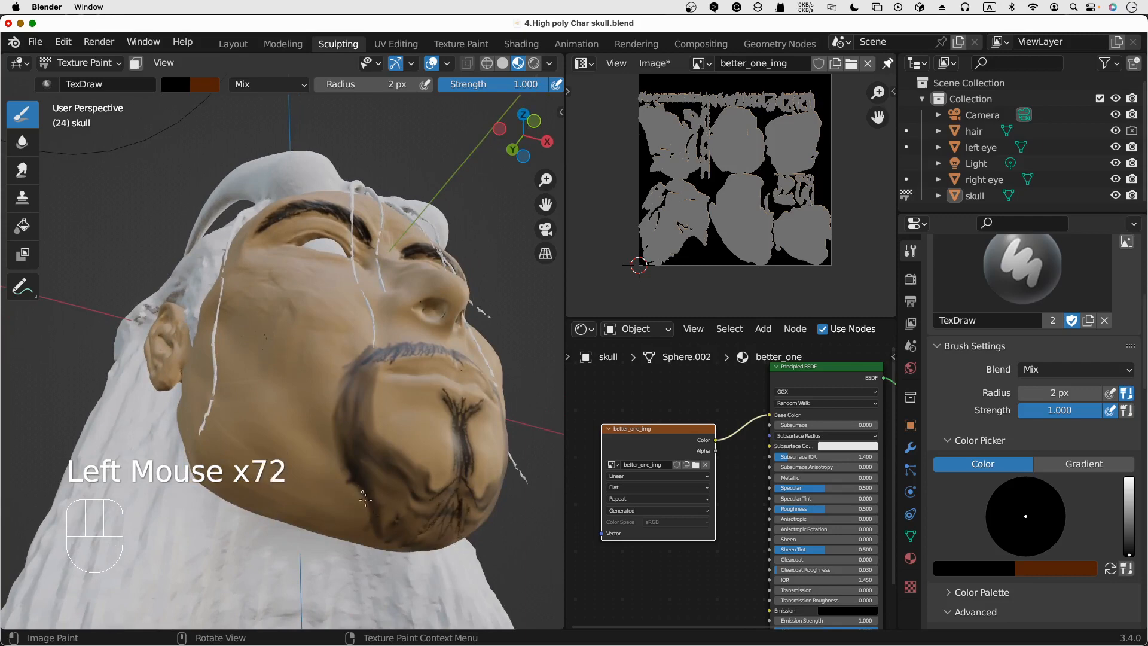
pyautogui.click(372, 486)
pyautogui.click(376, 484)
pyautogui.click(379, 484)
pyautogui.click(389, 488)
pyautogui.click(401, 495)
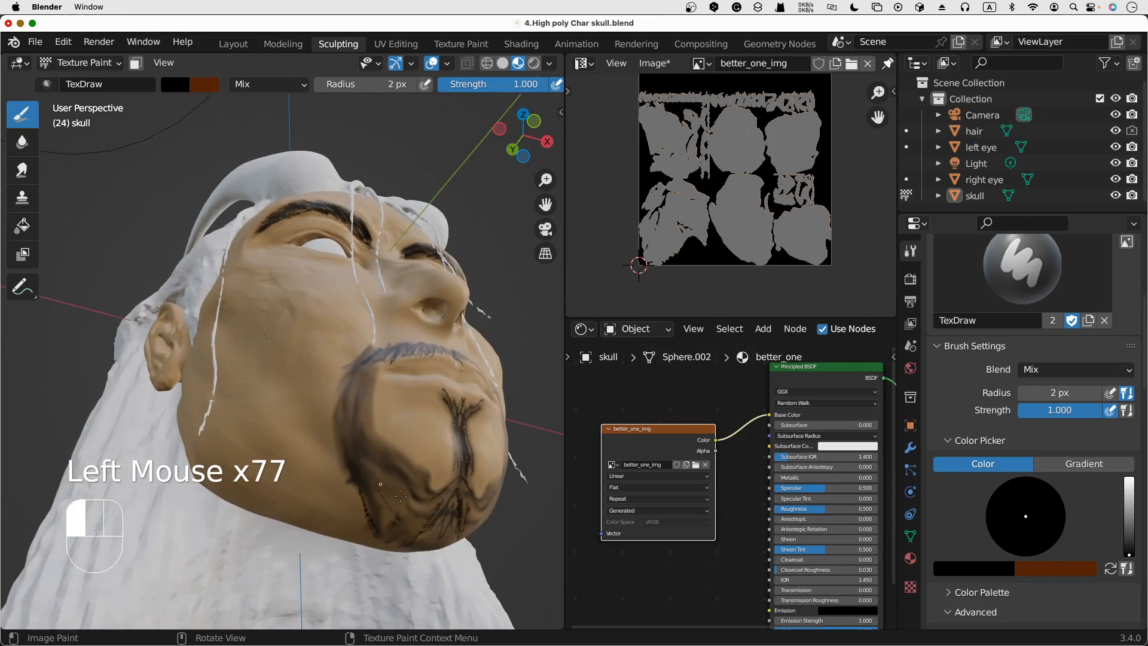
pyautogui.click(399, 483)
pyautogui.click(386, 490)
# Paint fine black hairs down the beard's side strand beside the mouth and inward toward the chin
pyautogui.click(362, 450)
pyautogui.click(371, 456)
pyautogui.click(378, 460)
pyautogui.click(375, 461)
pyautogui.click(371, 457)
pyautogui.click(367, 452)
pyautogui.click(363, 447)
pyautogui.click(371, 450)
pyautogui.click(376, 452)
pyautogui.click(382, 455)
pyautogui.click(389, 457)
pyautogui.click(395, 460)
pyautogui.click(397, 460)
pyautogui.click(399, 462)
pyautogui.click(400, 463)
pyautogui.click(402, 464)
# Paint thin black hairs along the beard's outer edge down the jaw in side view
pyautogui.moveTo(367, 415); pyautogui.dragTo(368, 415, button='middle')
pyautogui.click(404, 468)
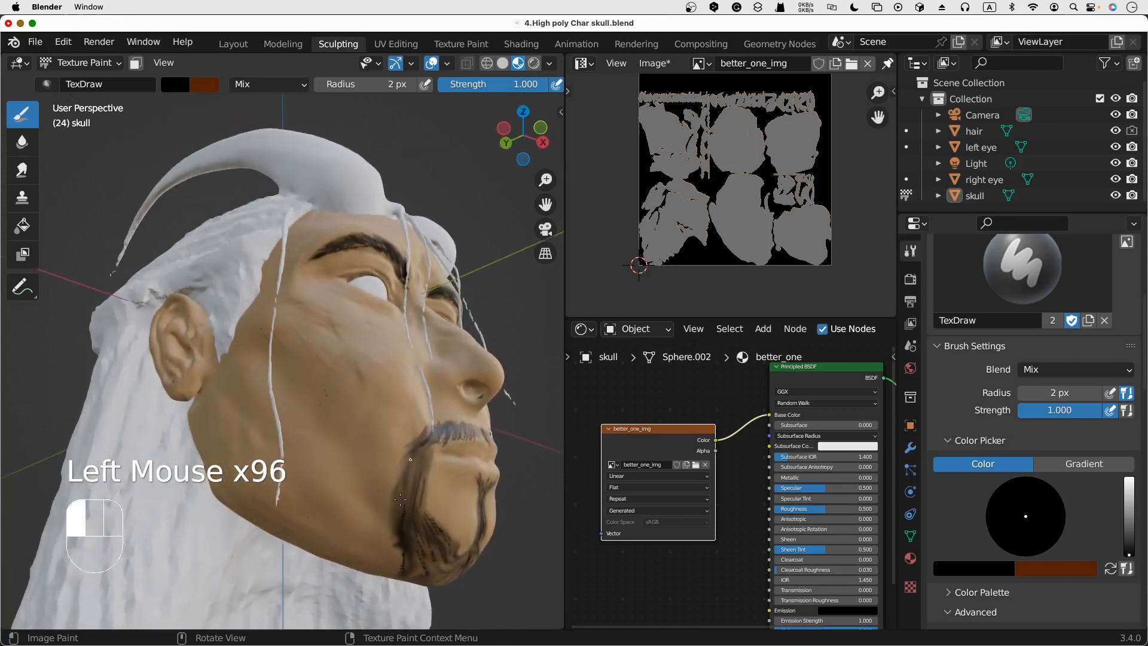
pyautogui.click(396, 508)
pyautogui.click(389, 513)
pyautogui.click(391, 519)
pyautogui.click(392, 530)
pyautogui.click(393, 539)
pyautogui.click(393, 548)
pyautogui.click(417, 500)
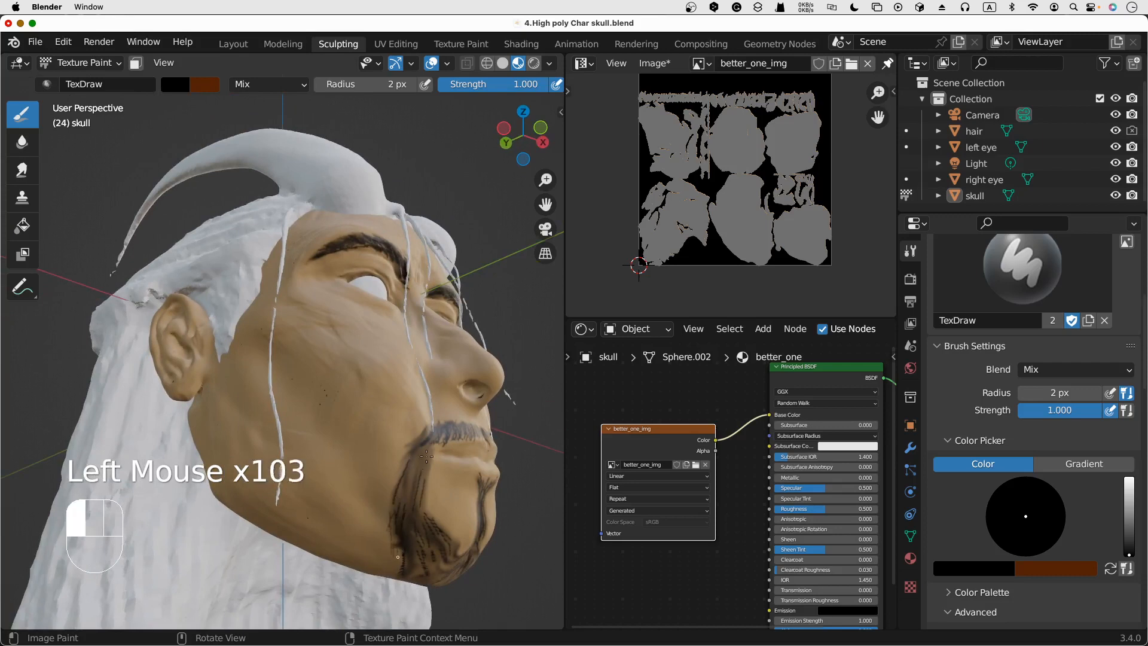
# Add fine black hairs to the upper part of the beard's side strand just below the mustache corner
pyautogui.click(424, 460)
pyautogui.click(420, 458)
pyautogui.click(424, 478)
pyautogui.click(426, 465)
pyautogui.click(429, 451)
pyautogui.click(425, 457)
pyautogui.click(421, 465)
pyautogui.click(418, 472)
pyautogui.click(414, 479)
pyautogui.click(410, 486)
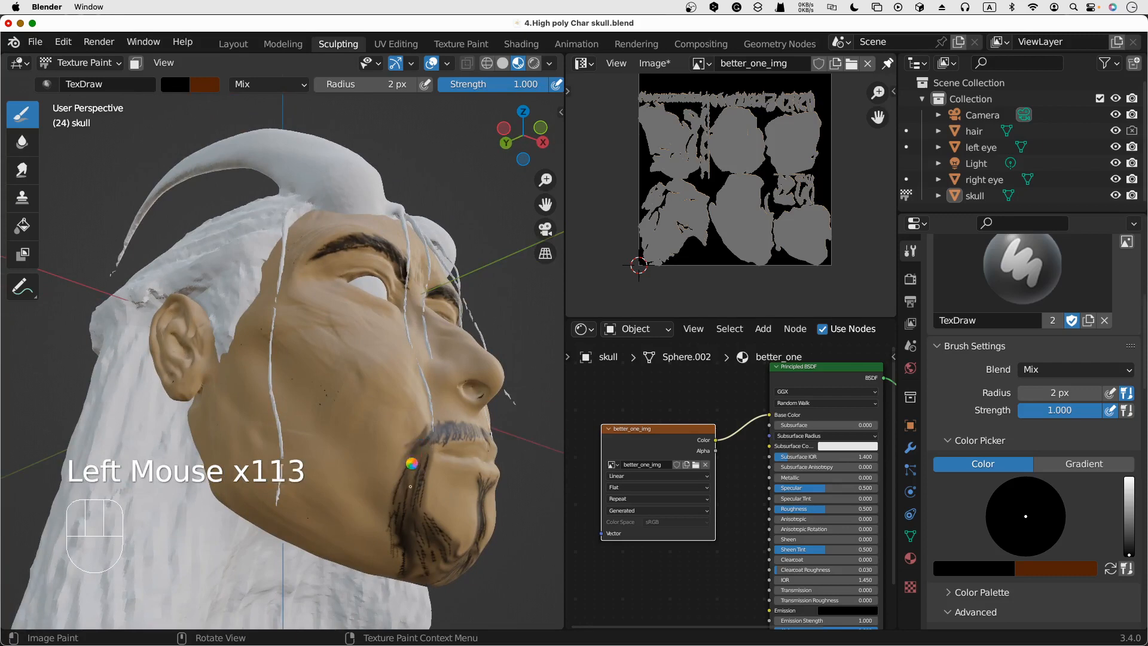
# Paint black hairs running from the mustache corner down the side strand so the mustache joins the beard
pyautogui.click(418, 460)
pyautogui.click(416, 467)
pyautogui.click(414, 475)
pyautogui.click(411, 482)
pyautogui.click(409, 488)
pyautogui.click(407, 495)
pyautogui.click(404, 501)
pyautogui.click(402, 509)
pyautogui.click(419, 441)
pyautogui.click(418, 440)
pyautogui.click(419, 441)
pyautogui.click(418, 440)
pyautogui.click(419, 441)
# Paint short black hairs along the mustache's whole upper edge from one corner to the other
pyautogui.hscroll(-10, 419, 440)
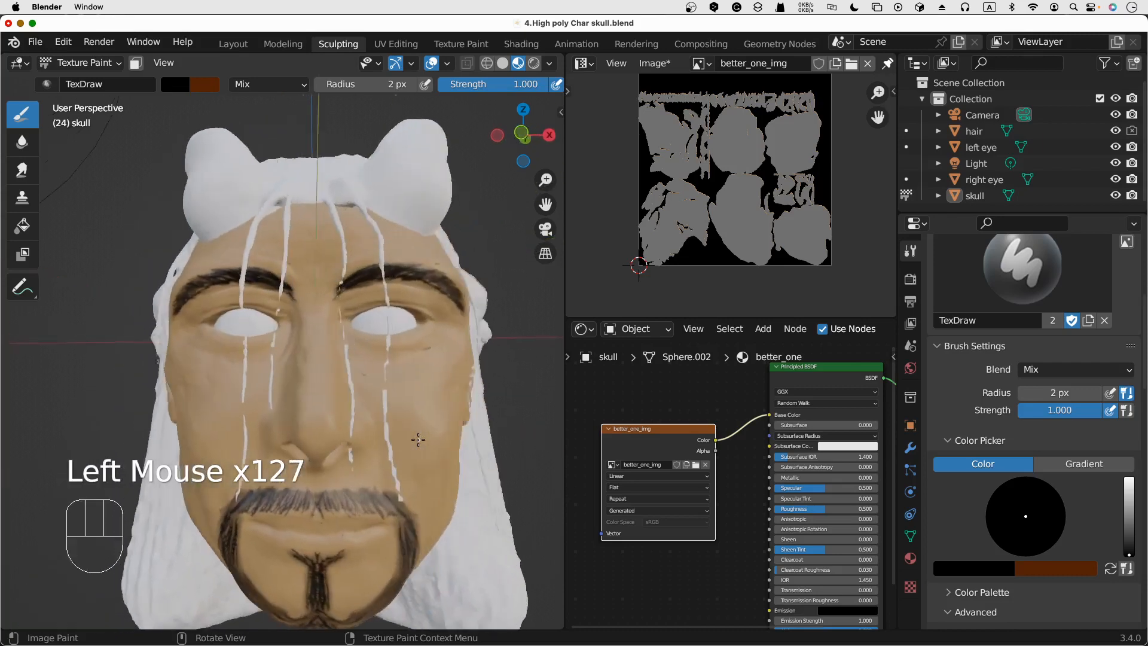
pyautogui.hscroll(-5, 418, 440)
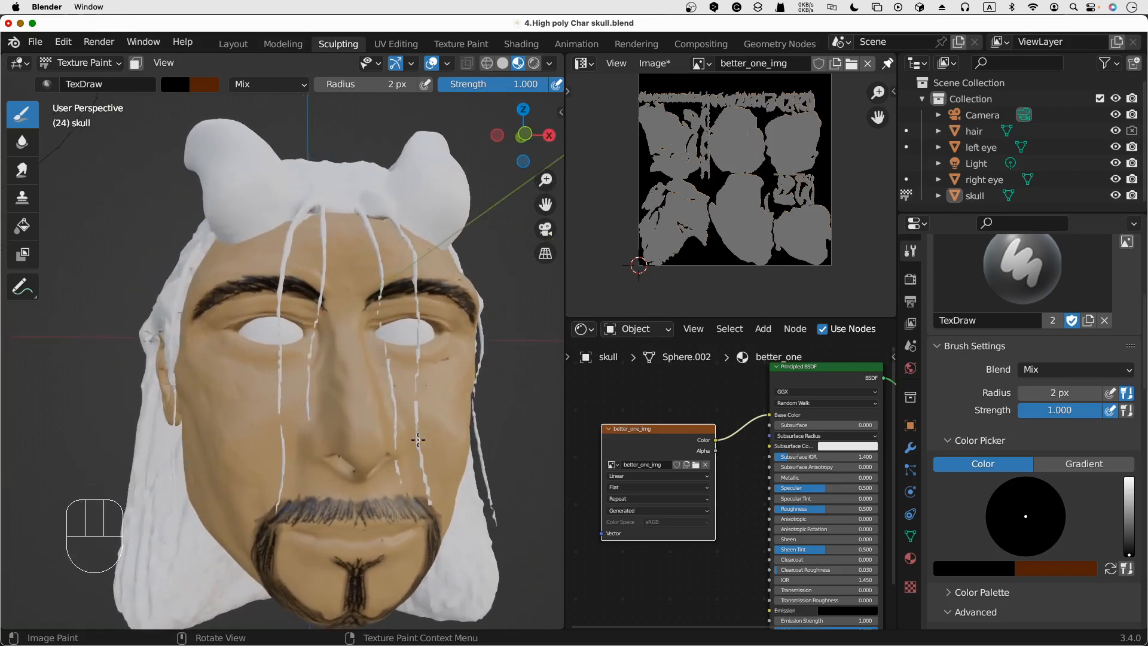
pyautogui.click(294, 498)
pyautogui.click(296, 496)
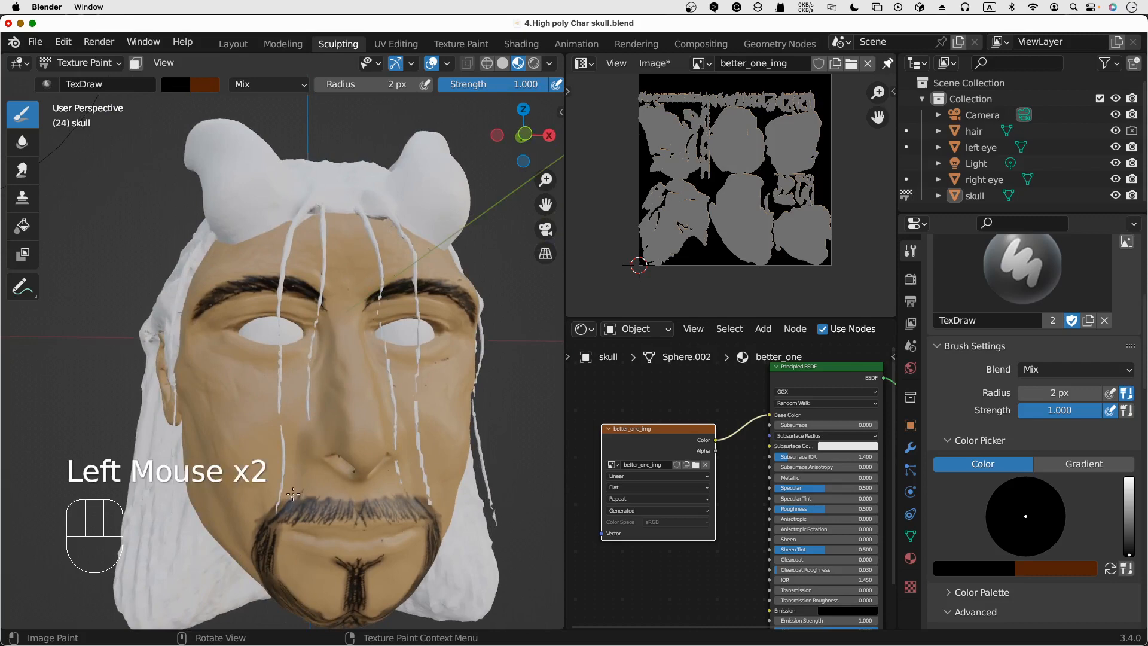
pyautogui.click(299, 494)
pyautogui.click(300, 492)
pyautogui.click(323, 493)
pyautogui.click(338, 496)
pyautogui.click(347, 499)
pyautogui.click(350, 501)
pyautogui.click(352, 503)
pyautogui.click(359, 501)
pyautogui.click(370, 496)
pyautogui.click(377, 492)
pyautogui.click(386, 493)
pyautogui.click(396, 495)
pyautogui.click(403, 492)
pyautogui.click(409, 490)
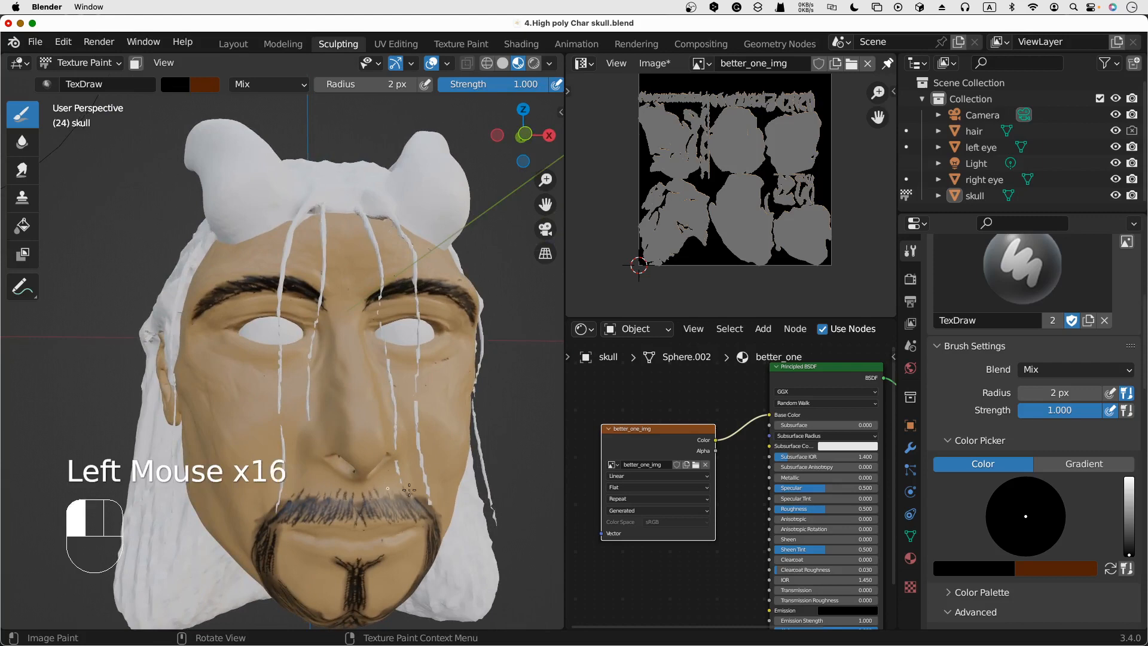
pyautogui.click(411, 483)
# Thicken the mustache below the nose with a second pass of fine black hairs in front view
pyautogui.keyDown('alt'); pyautogui.moveTo(412, 483); pyautogui.dragTo(359, 488); pyautogui.keyUp('alt')
pyautogui.click(361, 487)
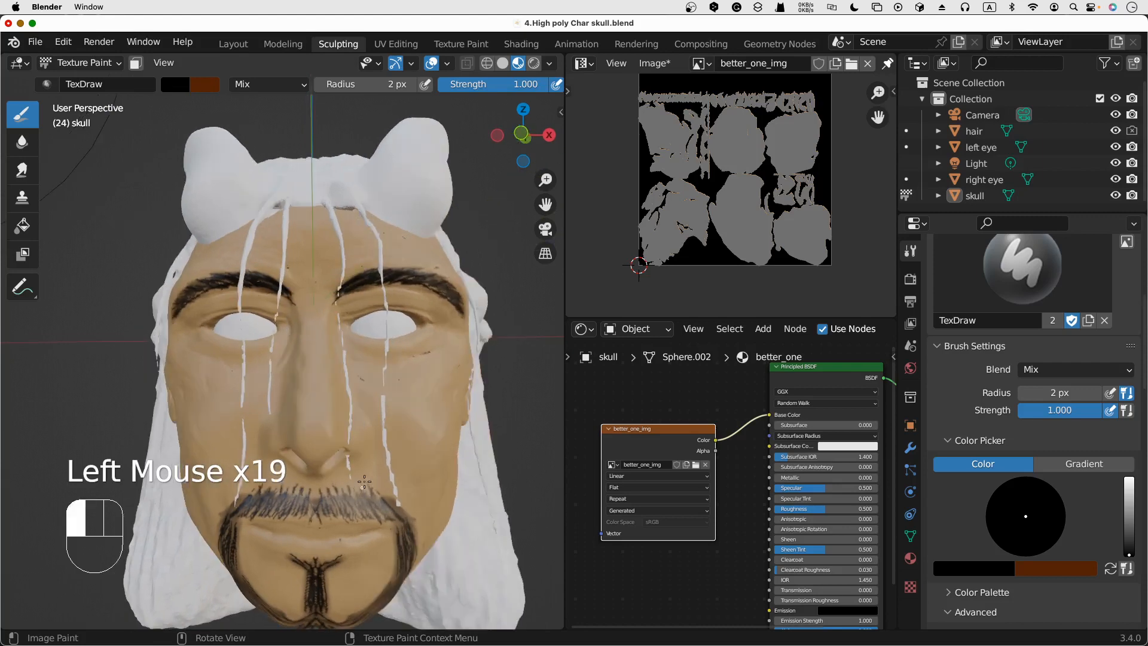
pyautogui.click(373, 486)
pyautogui.click(372, 487)
pyautogui.click(361, 496)
pyautogui.click(347, 489)
pyautogui.click(333, 492)
pyautogui.click(328, 491)
pyautogui.click(299, 500)
pyautogui.click(294, 498)
pyautogui.click(288, 497)
pyautogui.click(284, 496)
# Add dense black hairs at the mustache corner on the character's left side
pyautogui.click(395, 502)
pyautogui.click(394, 501)
pyautogui.click(394, 500)
pyautogui.click(393, 500)
pyautogui.click(393, 500)
pyautogui.click(393, 500)
pyautogui.click(391, 500)
pyautogui.click(392, 500)
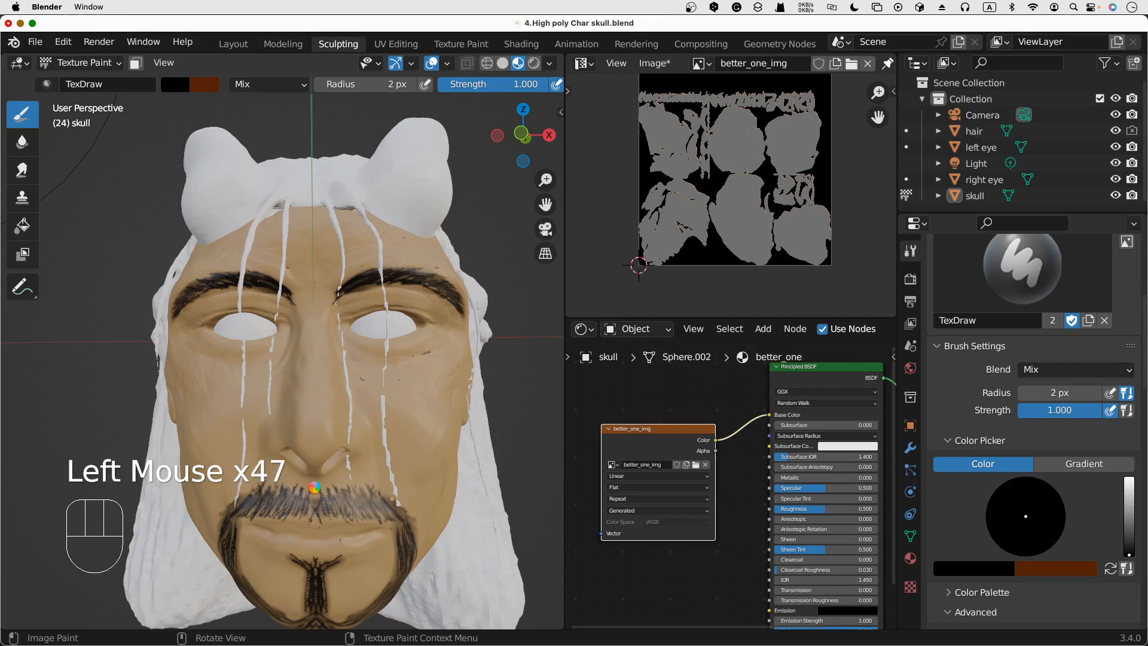
# Inspect the painted beard and mustache from both sides and show the whole head in rendered viewport shading
pyautogui.hscroll(10, 329, 487)
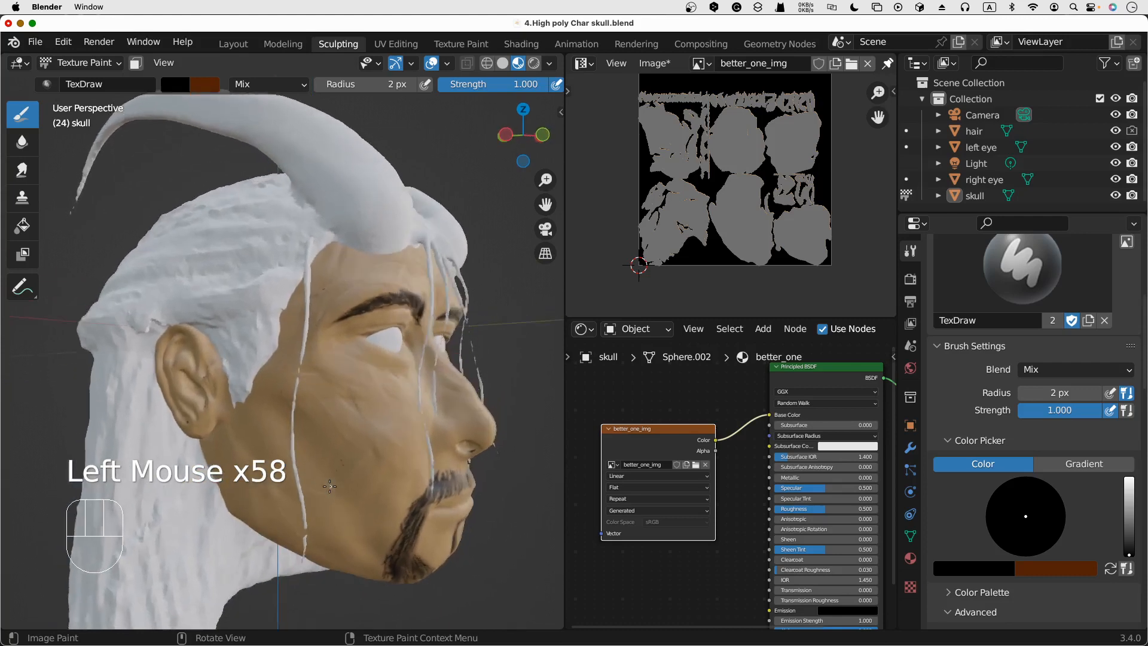
pyautogui.hscroll(8, 330, 487)
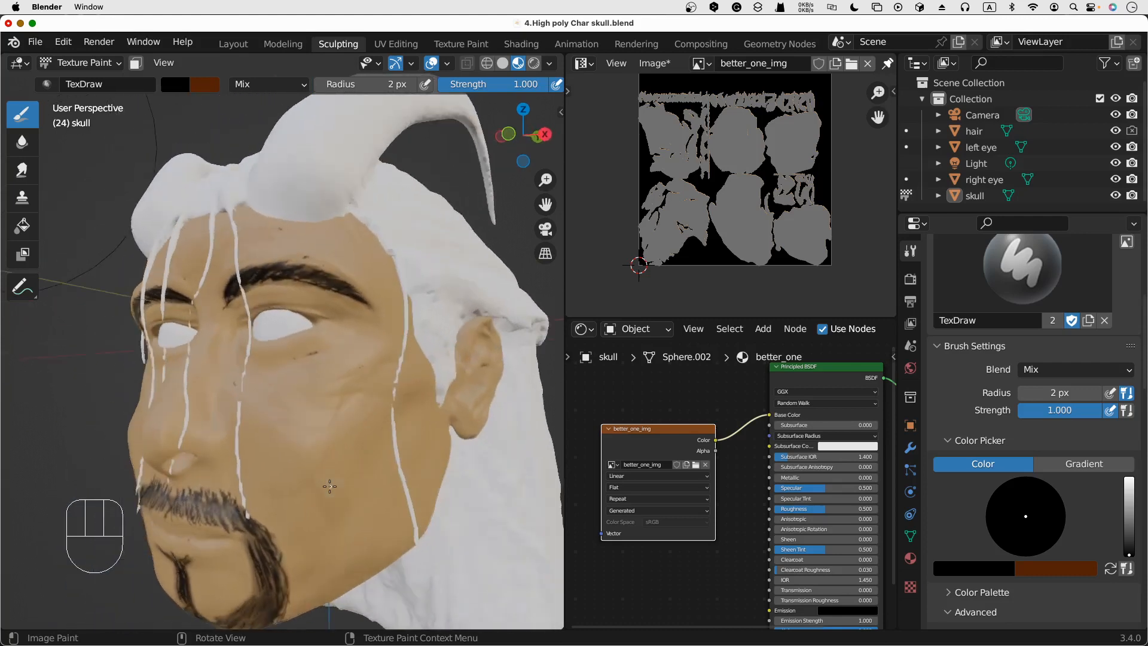
pyautogui.hscroll(-8, 330, 486)
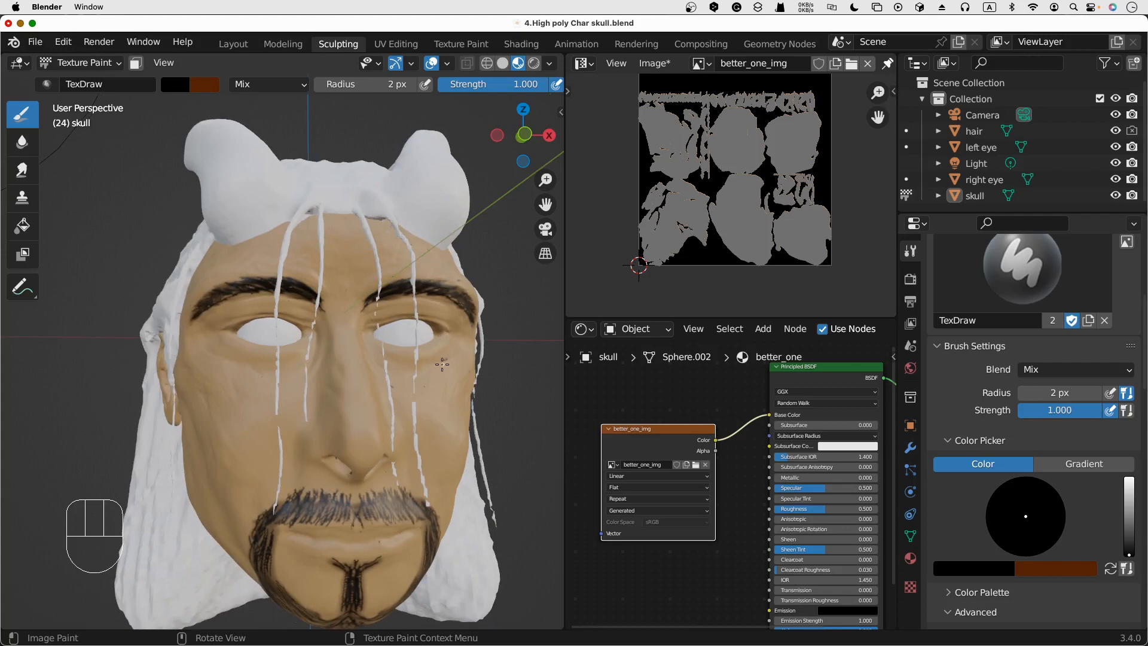
pyautogui.scroll(-3, 443, 365)
pyautogui.scroll(2, 443, 364)
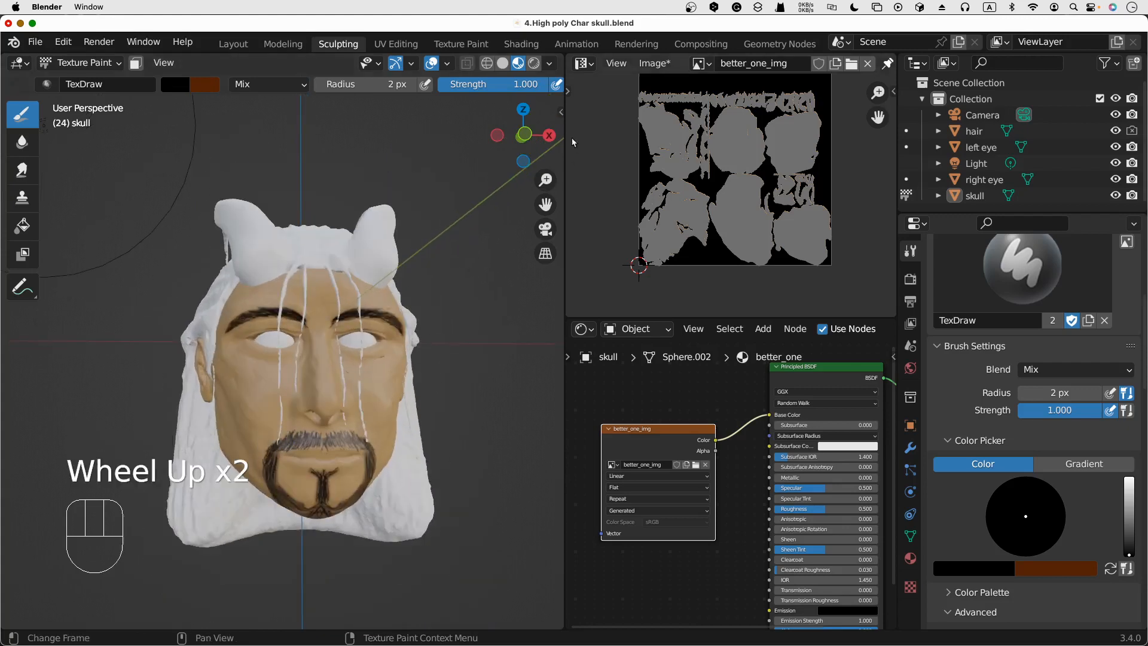
pyautogui.click(534, 64)
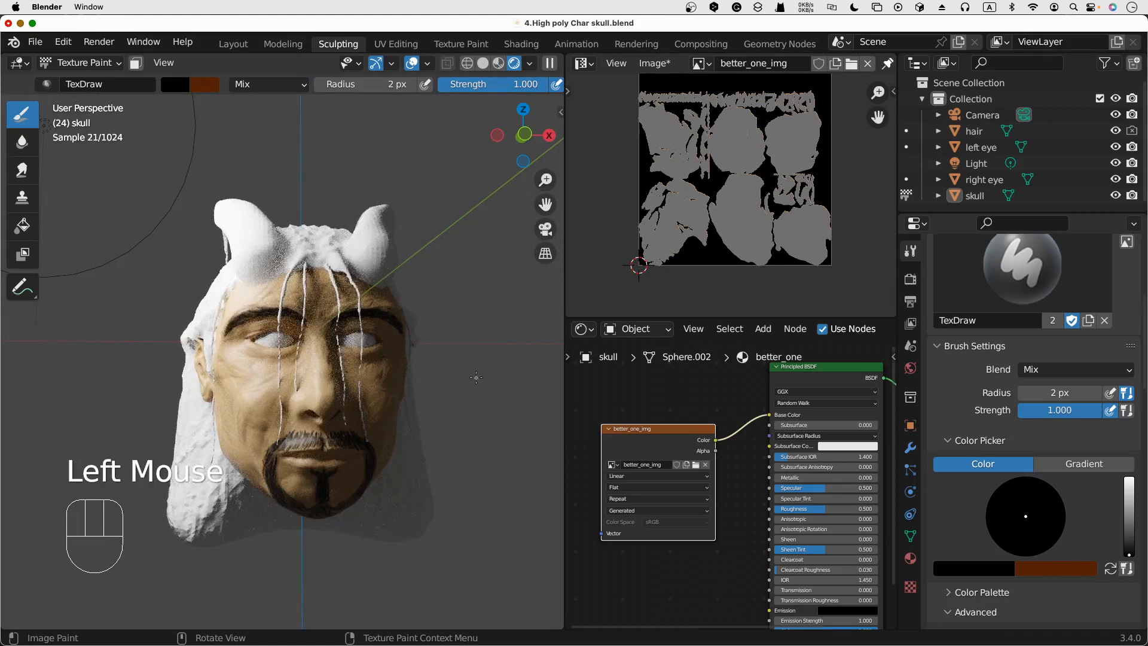
# Examine the rendered head's painted skin, eyebrows, mustache and beard from the front and the character's right side, near and far
pyautogui.moveTo(476, 377)
pyautogui.mouseDown(button='middle')
pyautogui.moveTo(386, 383)
pyautogui.moveTo(520, 390)
pyautogui.moveTo(493, 384)
pyautogui.mouseUp(button='middle')
pyautogui.scroll(-2, 492, 384)
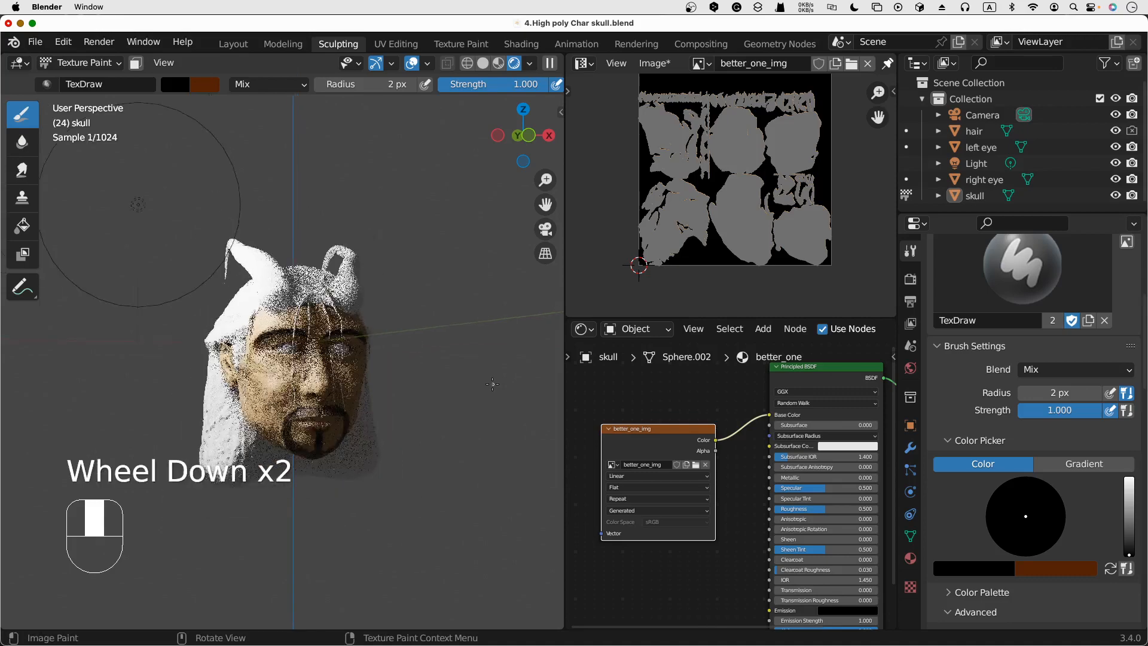
pyautogui.scroll(2, 492, 384)
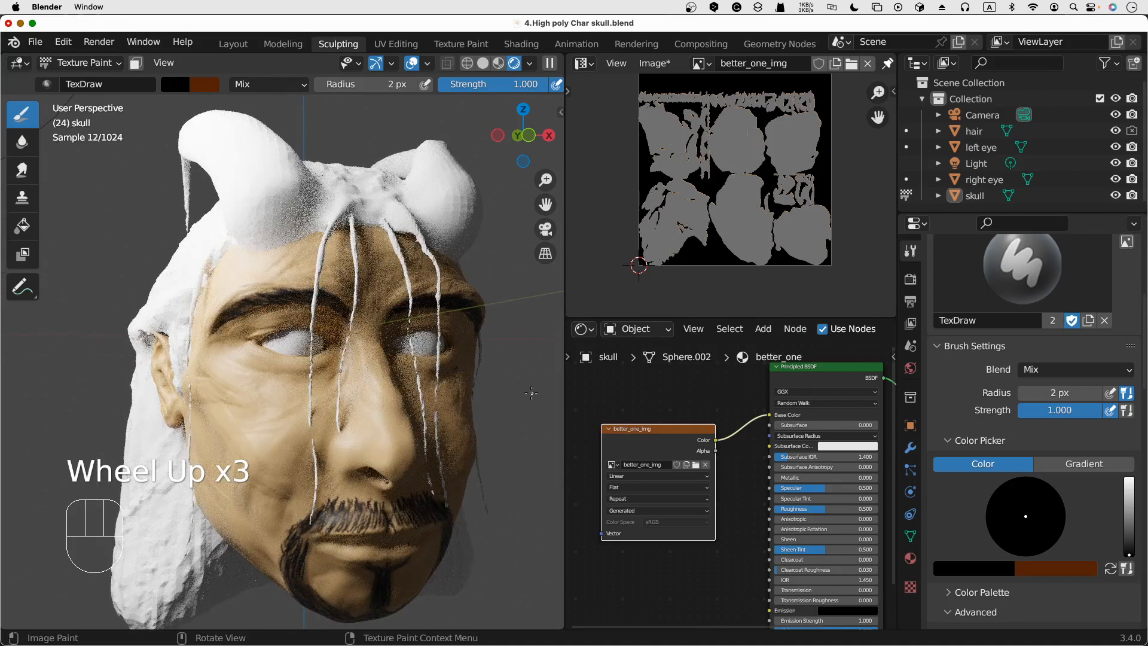
pyautogui.moveTo(531, 393)
pyautogui.mouseDown(button='middle')
pyautogui.moveTo(472, 366)
pyautogui.moveTo(531, 387)
pyautogui.moveTo(529, 398)
pyautogui.moveTo(367, 389)
pyautogui.moveTo(521, 400)
pyautogui.mouseUp(button='middle')
pyautogui.scroll(-2, 502, 397)
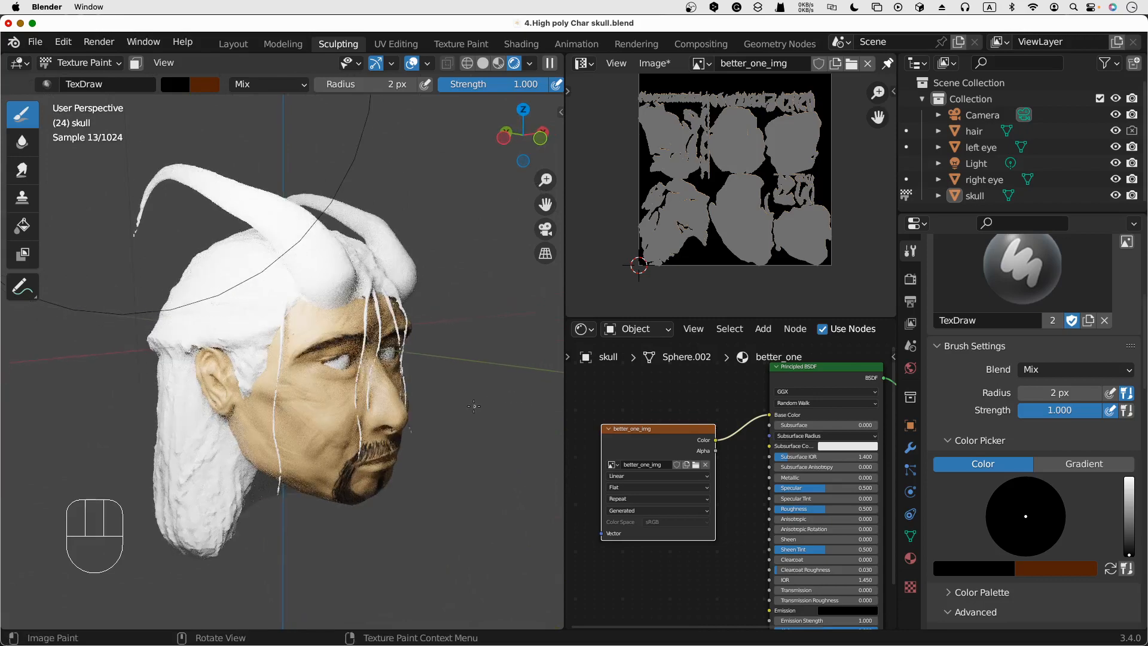
pyautogui.scroll(-1, 474, 407)
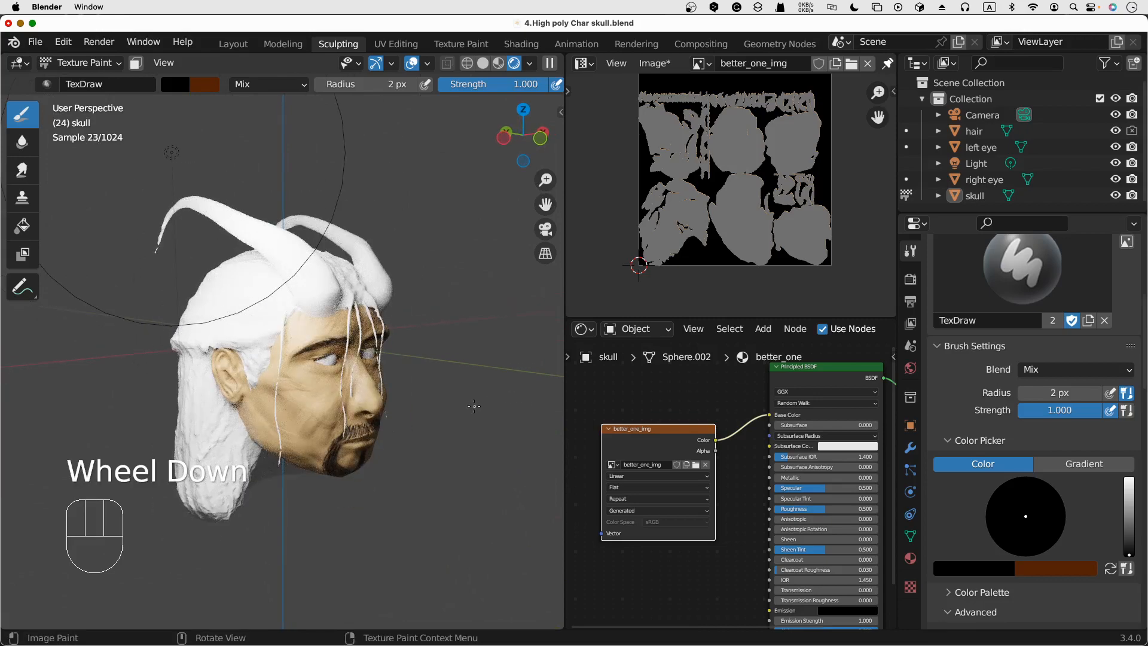
pyautogui.scroll(2, 473, 407)
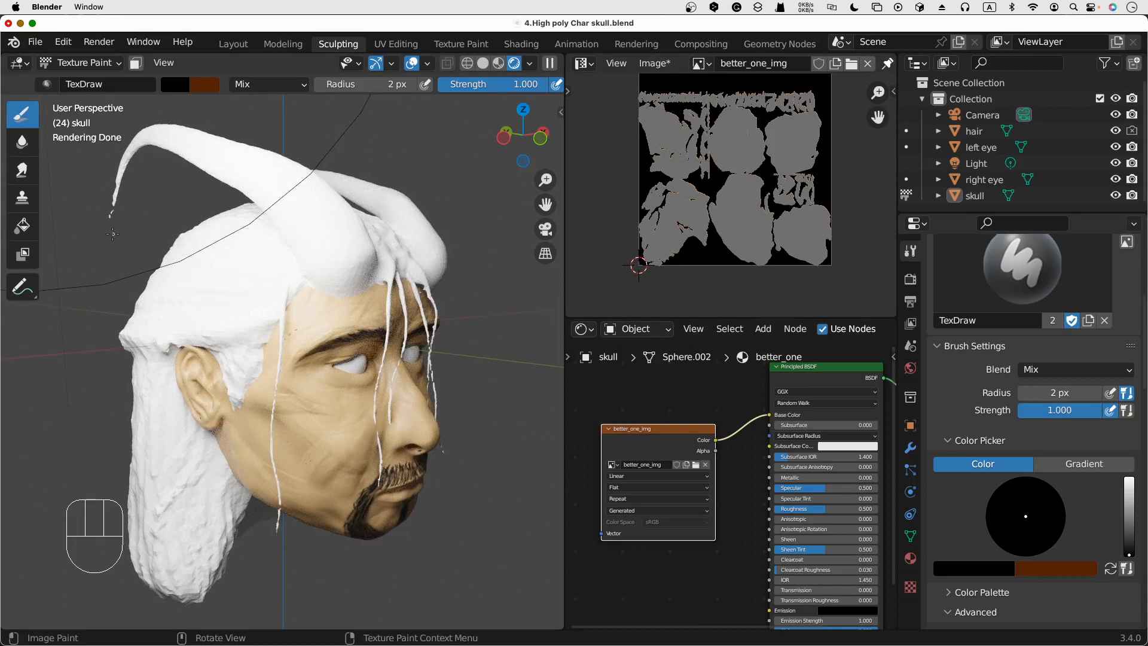
pyautogui.moveTo(119, 237); pyautogui.dragTo(131, 241, button='middle')
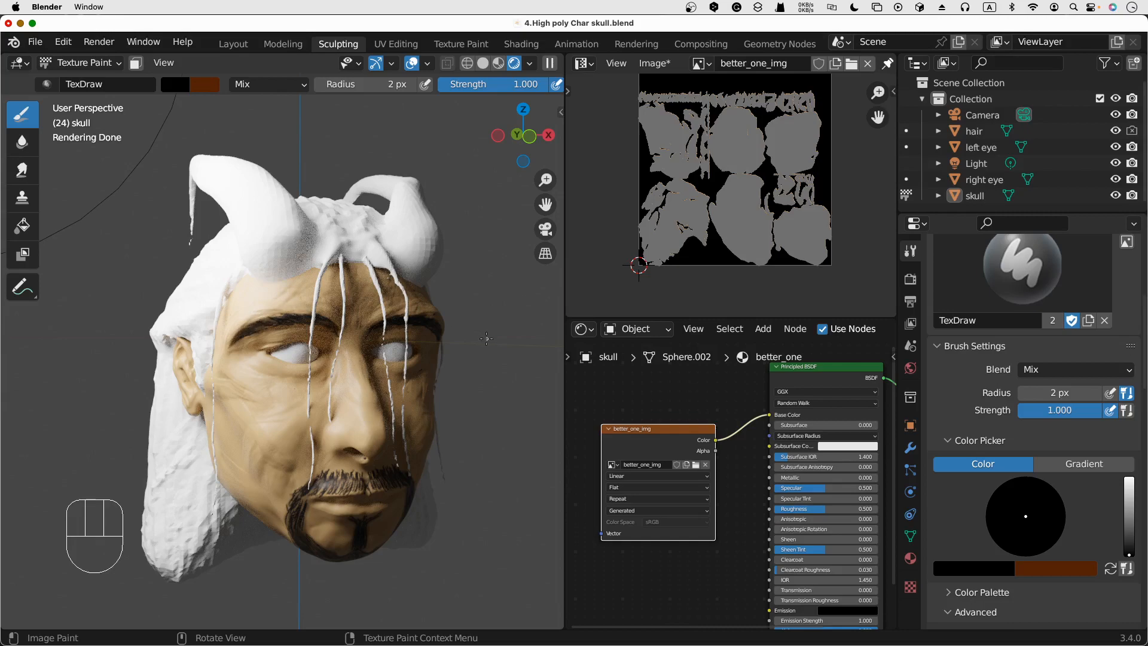
pyautogui.moveTo(487, 339)
pyautogui.mouseDown(button='middle')
pyautogui.moveTo(446, 336)
pyautogui.moveTo(494, 347)
pyautogui.mouseUp(button='middle')
pyautogui.scroll(-2, 447, 335)
pyautogui.scroll(2, 494, 347)
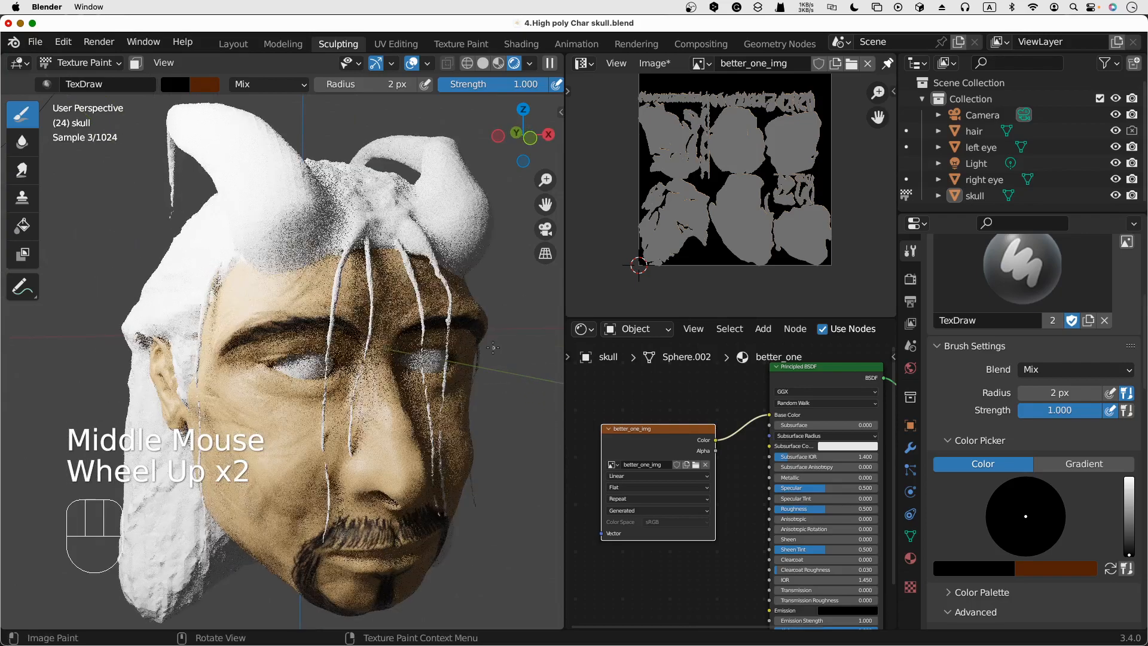
pyautogui.scroll(-1, 493, 348)
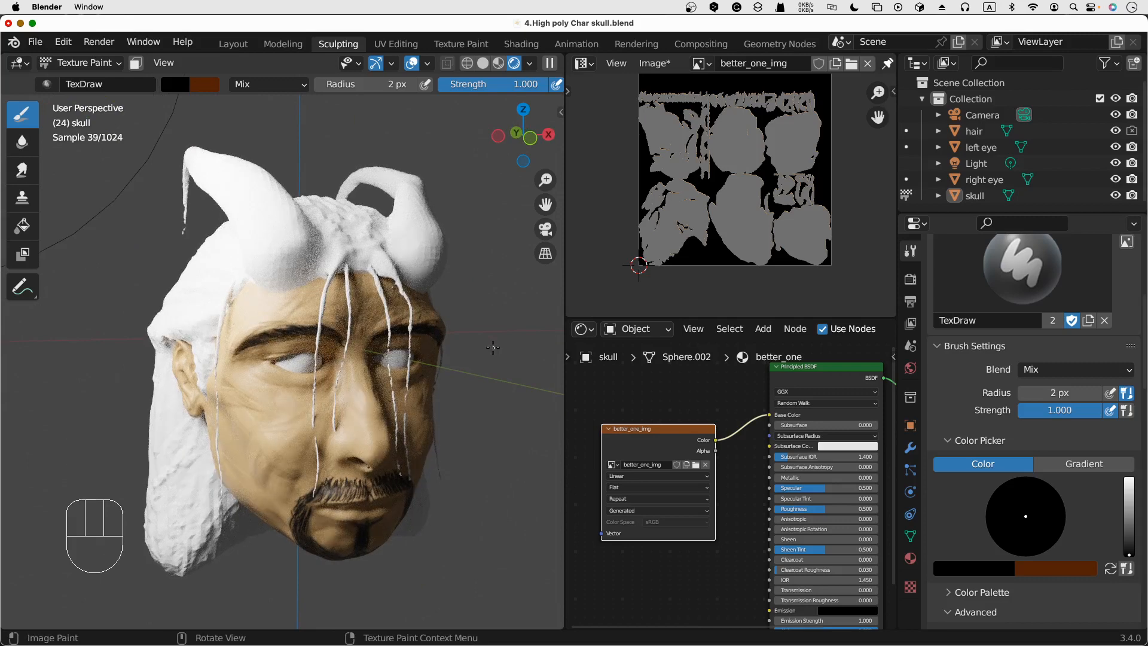
pyautogui.moveTo(492, 347); pyautogui.dragTo(486, 346, button='middle')
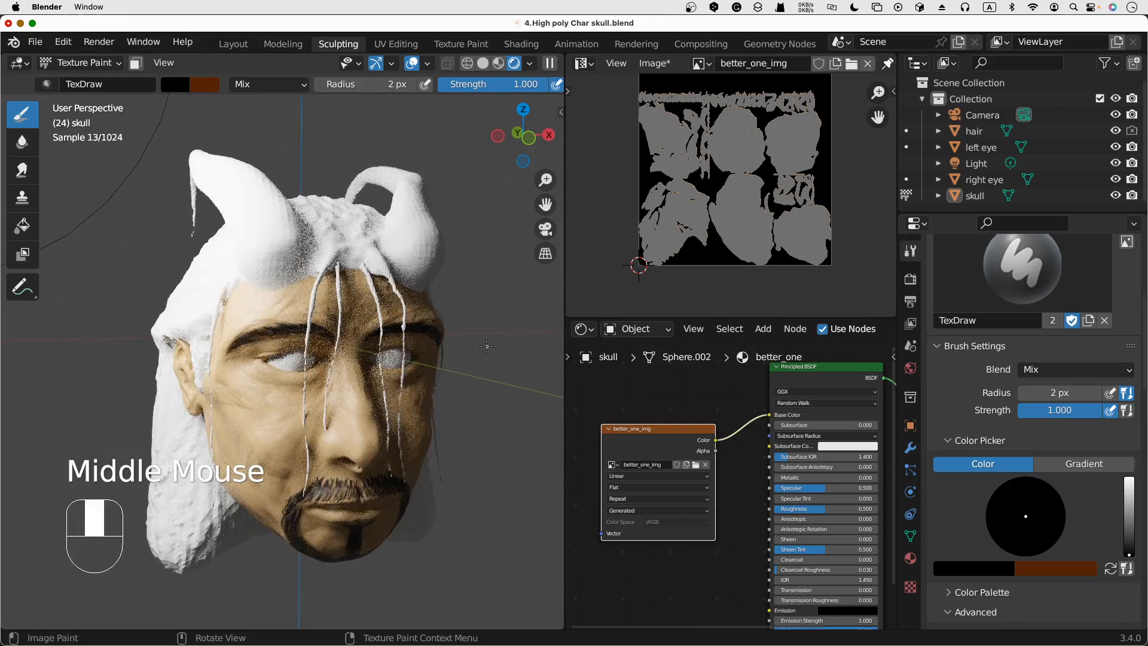